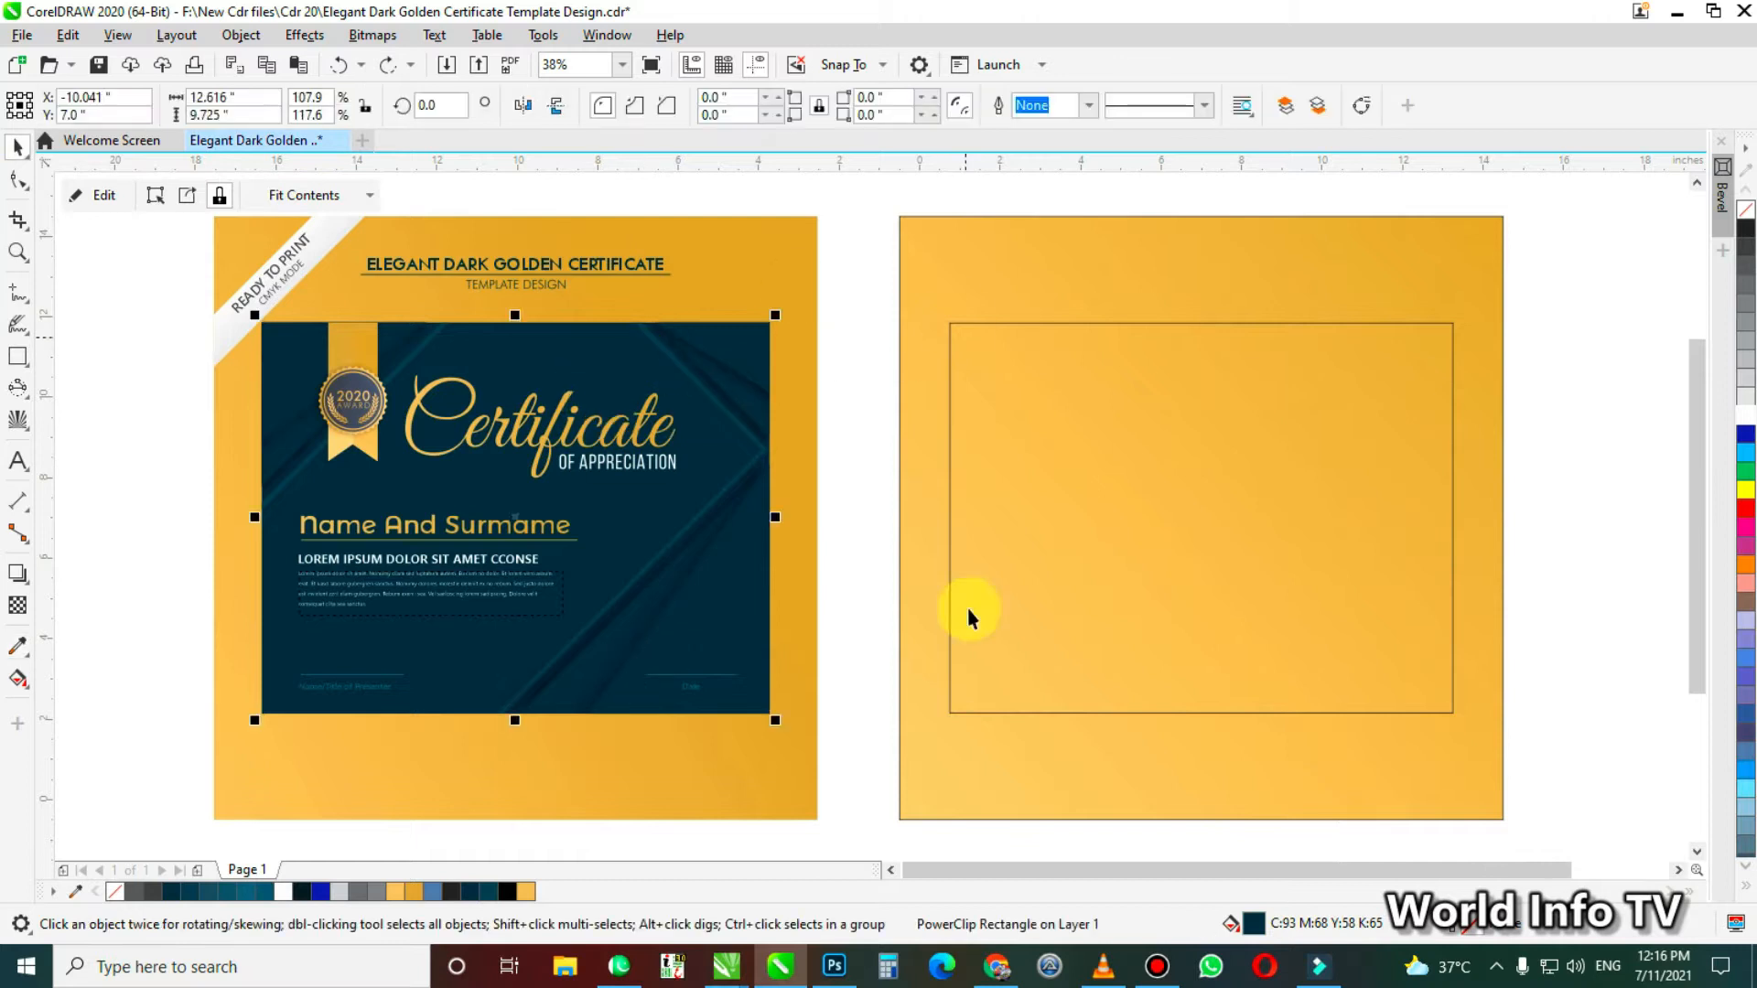
# Copy the certificate's dark inner rectangle into the empty area beside the new design and remove the copy's fill
pyautogui.click(1067, 765)
pyautogui.press('Escape')
pyautogui.scroll(-1, 436, 483)
pyautogui.moveTo(816, 546); pyautogui.dragTo(1305, 545)
pyautogui.click(115, 892)
# Draw a rectangle over the unfilled copy, set its long side to 13.5 inches and its rotation to 225 degrees
pyautogui.moveTo(1165, 409); pyautogui.dragTo(1443, 573)
pyautogui.write('13.5')
pyautogui.moveTo(1306, 490); pyautogui.dragTo(1397, 513)
pyautogui.write('225')
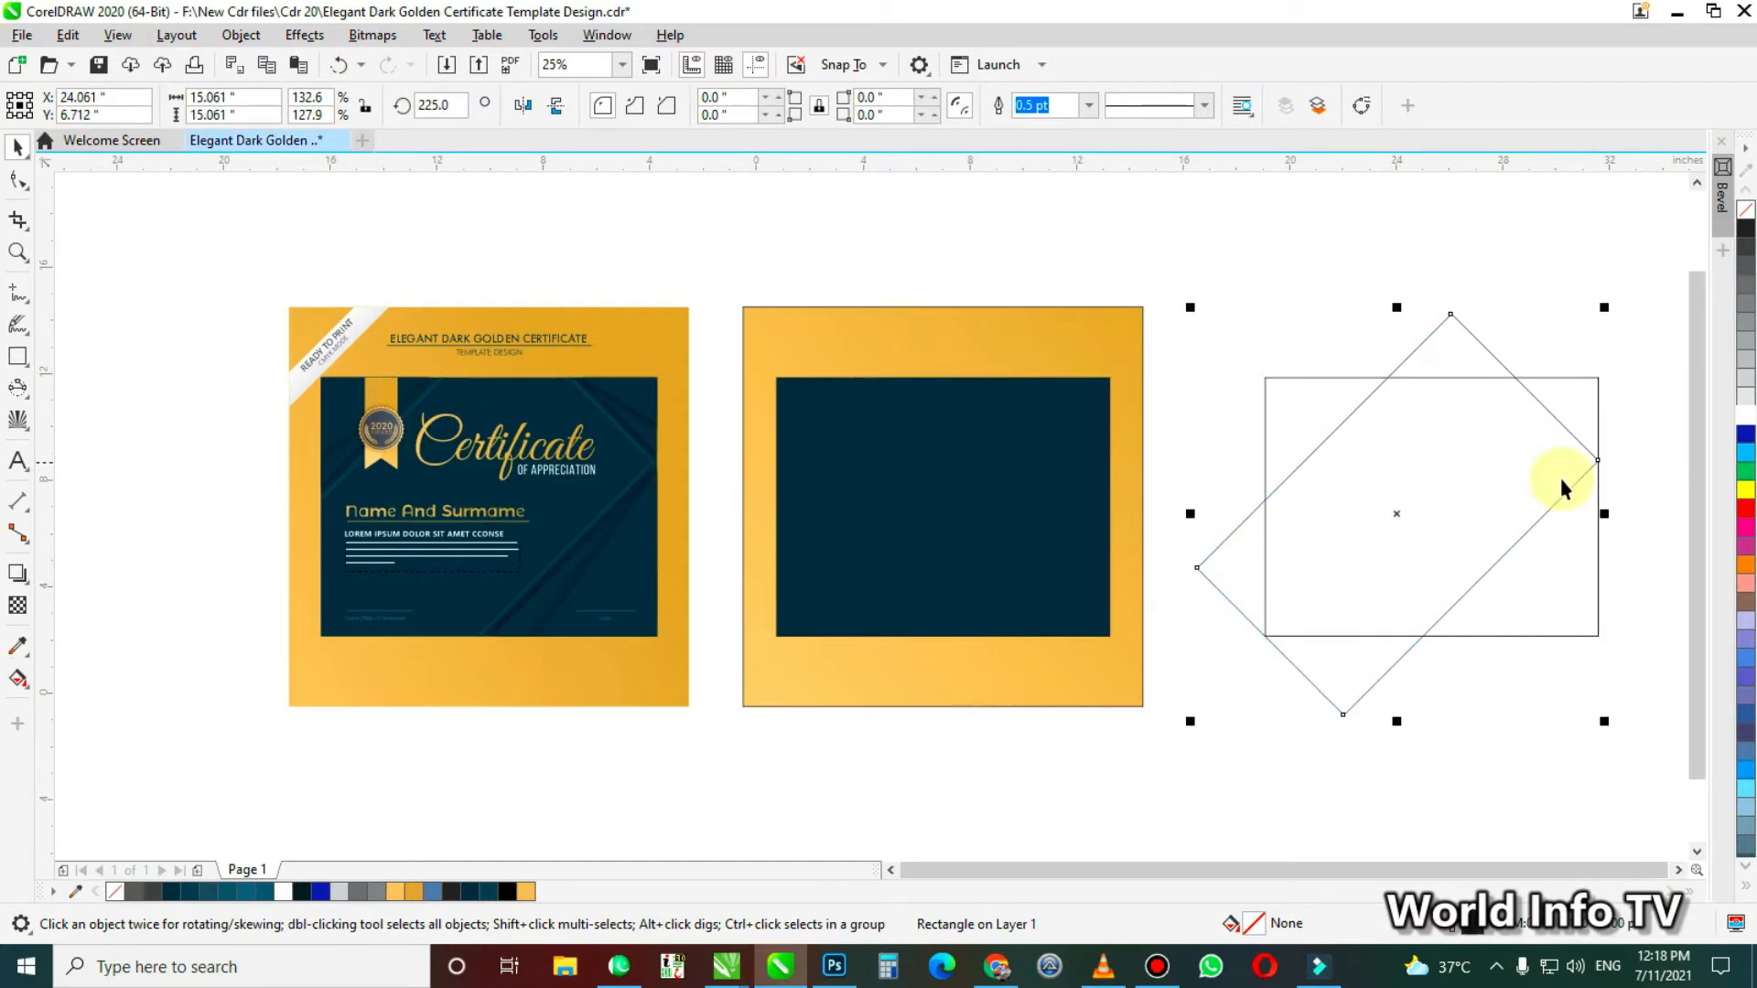
# Use Smart Fill to create filled shapes in the corner areas left outside the rotated rectangle
pyautogui.scroll(1, 1240, 501)
pyautogui.click(19, 679)
pyautogui.click(963, 404)
pyautogui.click(1253, 619)
pyautogui.press('space')
# Give the rotated rectangle a thicker dark teal outline
pyautogui.doubleClick(1455, 924)
pyautogui.click(742, 367)
pyautogui.moveTo(817, 633); pyautogui.dragTo(752, 633)
pyautogui.click(1058, 637)
# Recolour the corner shapes dark navy and add outward-rotated copies of them around their corner points
pyautogui.click(1266, 628)
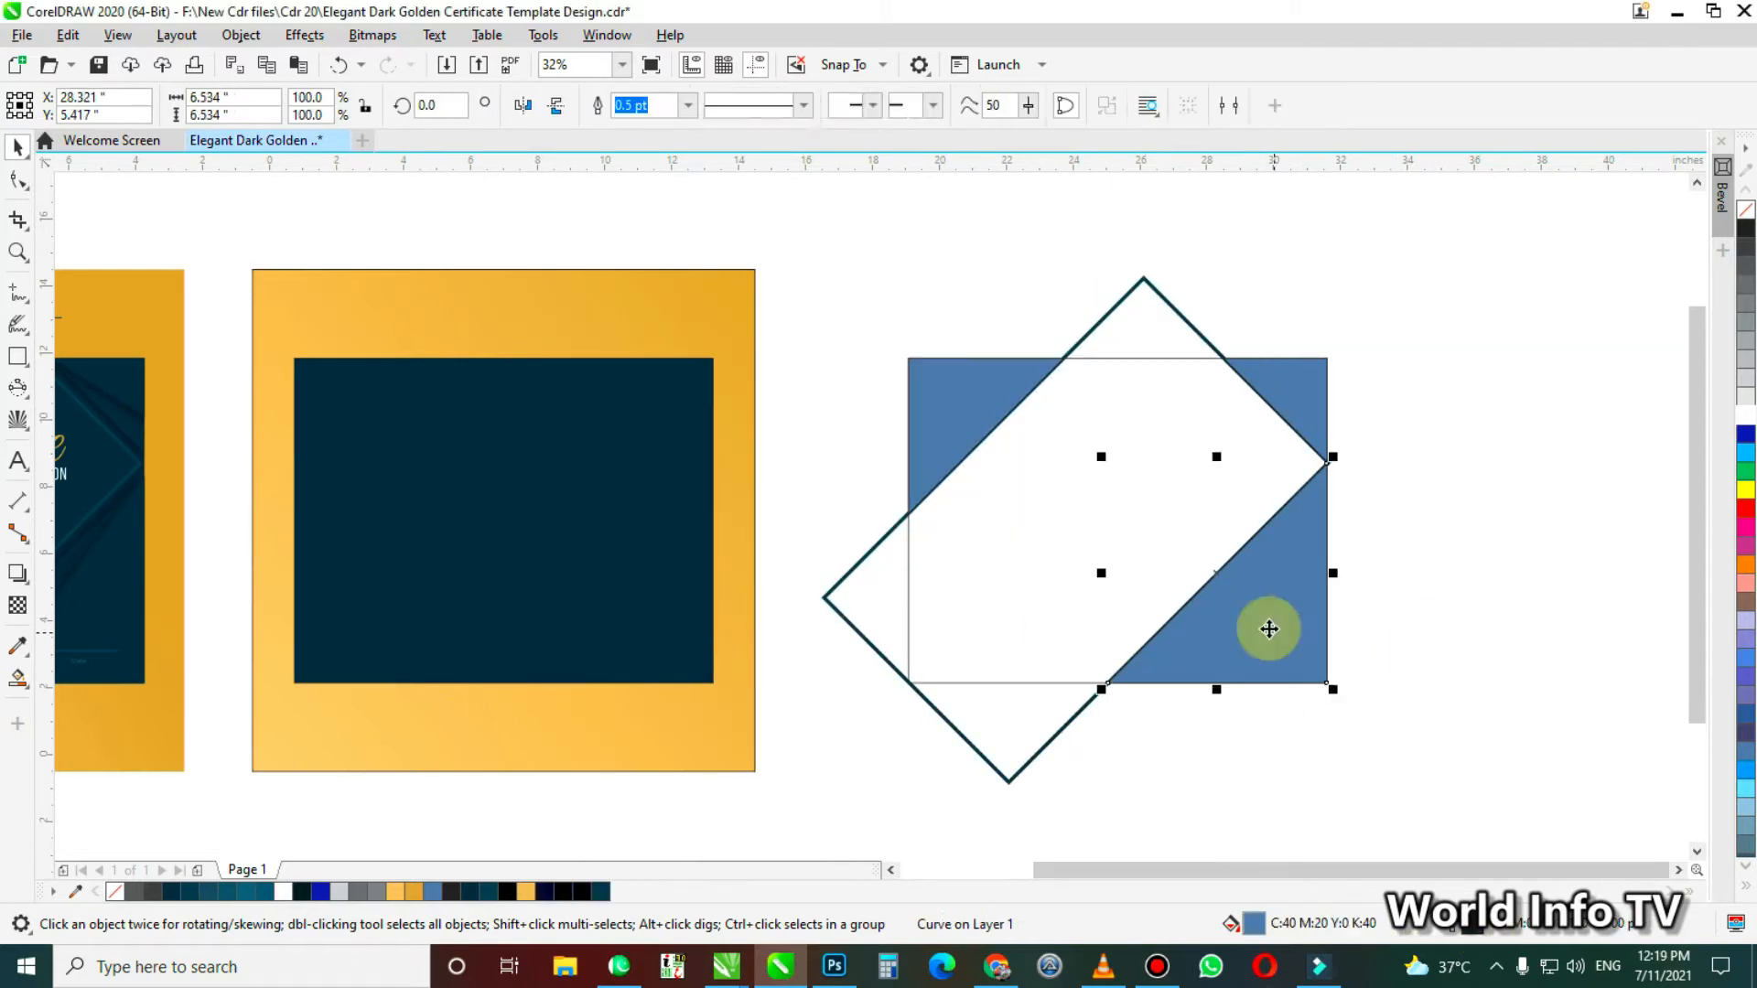
pyautogui.click(171, 891)
pyautogui.scroll(2, 1027, 391)
pyautogui.click(953, 591)
pyautogui.moveTo(922, 565); pyautogui.dragTo(1098, 388)
pyautogui.moveTo(733, 382); pyautogui.dragTo(733, 453)
pyautogui.moveTo(409, 480); pyautogui.dragTo(381, 443)
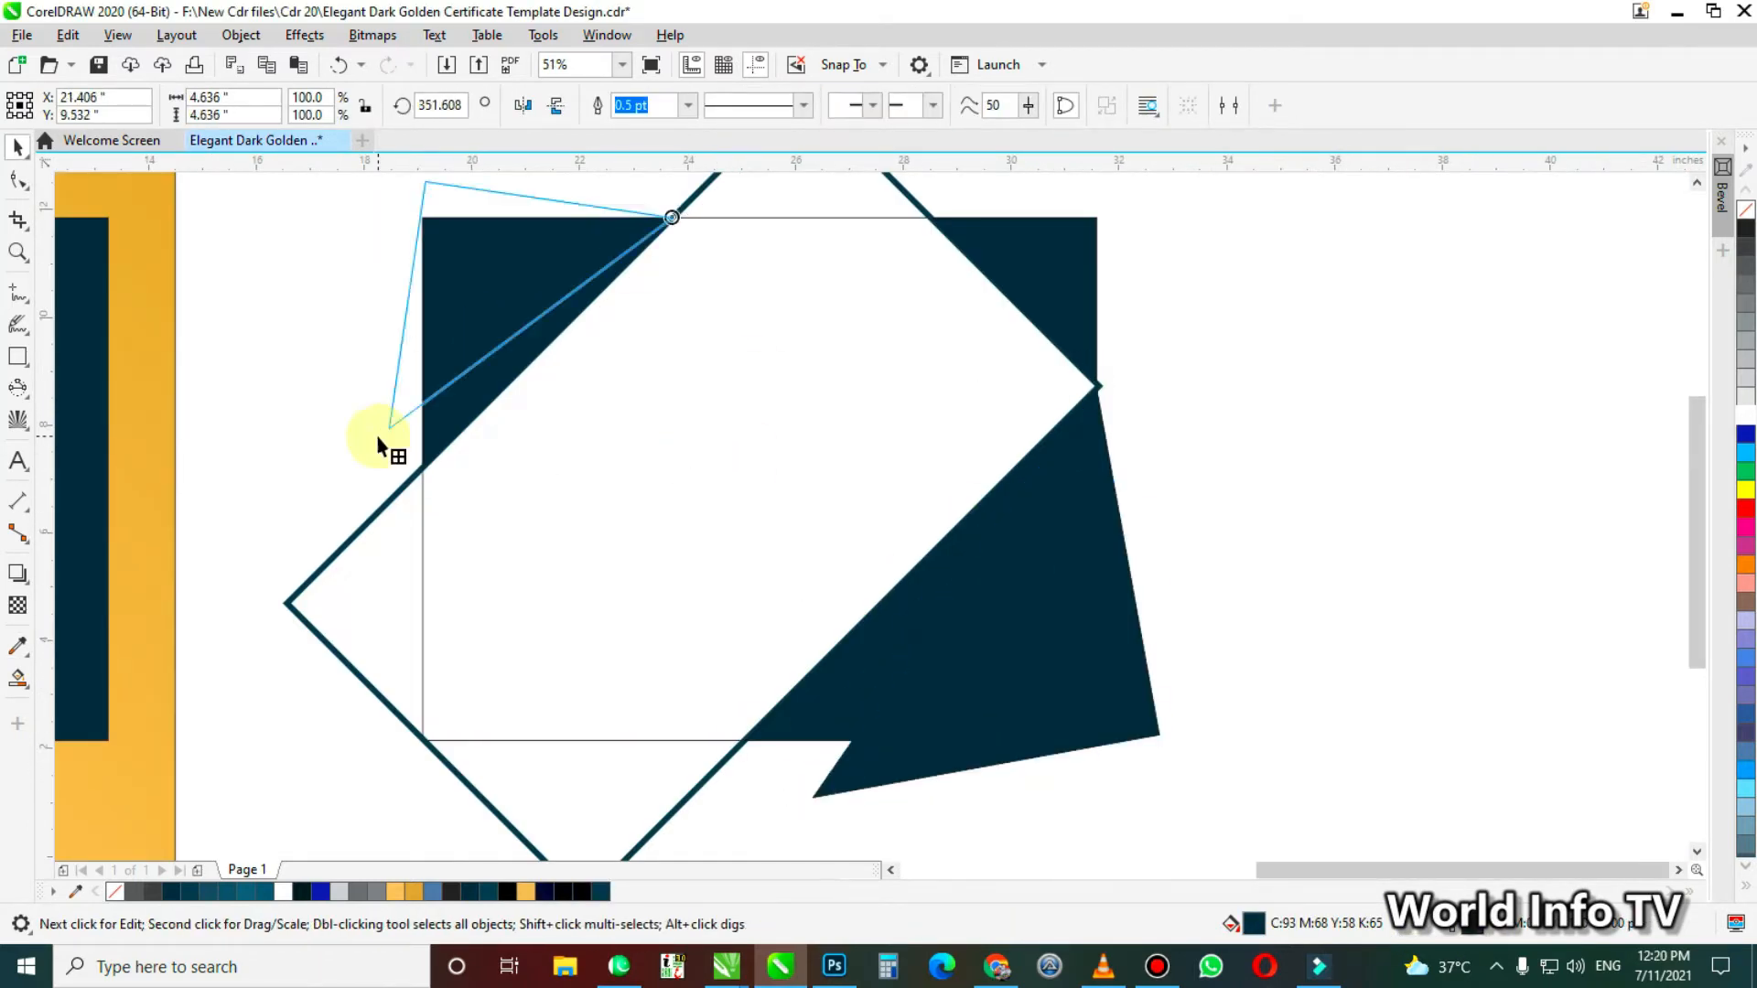
pyautogui.moveTo(1110, 400); pyautogui.dragTo(1139, 358)
# Add drop shadows to the three rotated corner shapes
pyautogui.click(18, 574)
pyautogui.moveTo(1038, 509); pyautogui.dragTo(989, 593)
pyautogui.moveTo(1040, 266); pyautogui.dragTo(1070, 361)
pyautogui.moveTo(485, 261); pyautogui.dragTo(530, 304)
pyautogui.click(1485, 648)
pyautogui.press('space')
pyautogui.press('F4')
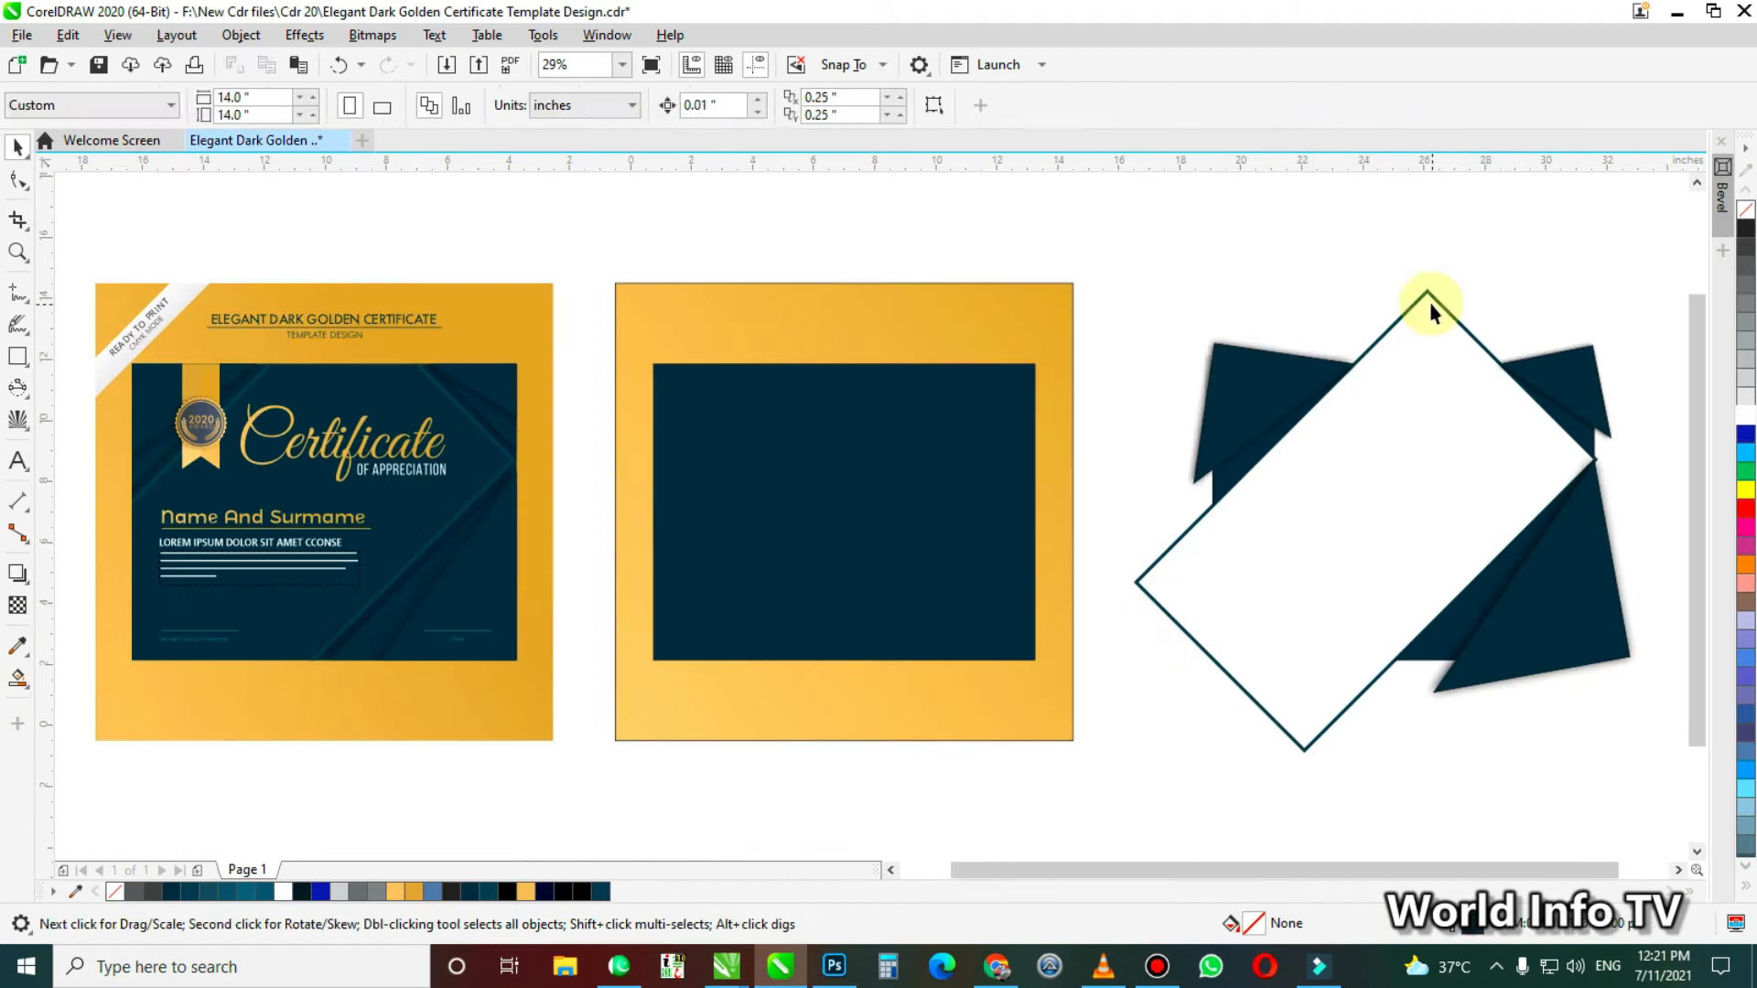
# Place the rotated frame and the shadowed corner shapes over the dark rectangle of the new design
pyautogui.moveTo(1430, 302); pyautogui.dragTo(869, 302)
pyautogui.click(1245, 393)
pyautogui.keyDown('shift'); pyautogui.click(1259, 439); pyautogui.keyUp('shift')
pyautogui.moveTo(1259, 439); pyautogui.dragTo(700, 439)
pyautogui.moveTo(1578, 400); pyautogui.dragTo(1019, 399)
pyautogui.moveTo(1546, 577); pyautogui.dragTo(987, 577)
# Shift the upper-left corner shape slightly left inside the PowerClip
pyautogui.scroll(1, 786, 467)
pyautogui.keyDown('ctrl'); pyautogui.click(785, 467); pyautogui.keyUp('ctrl')
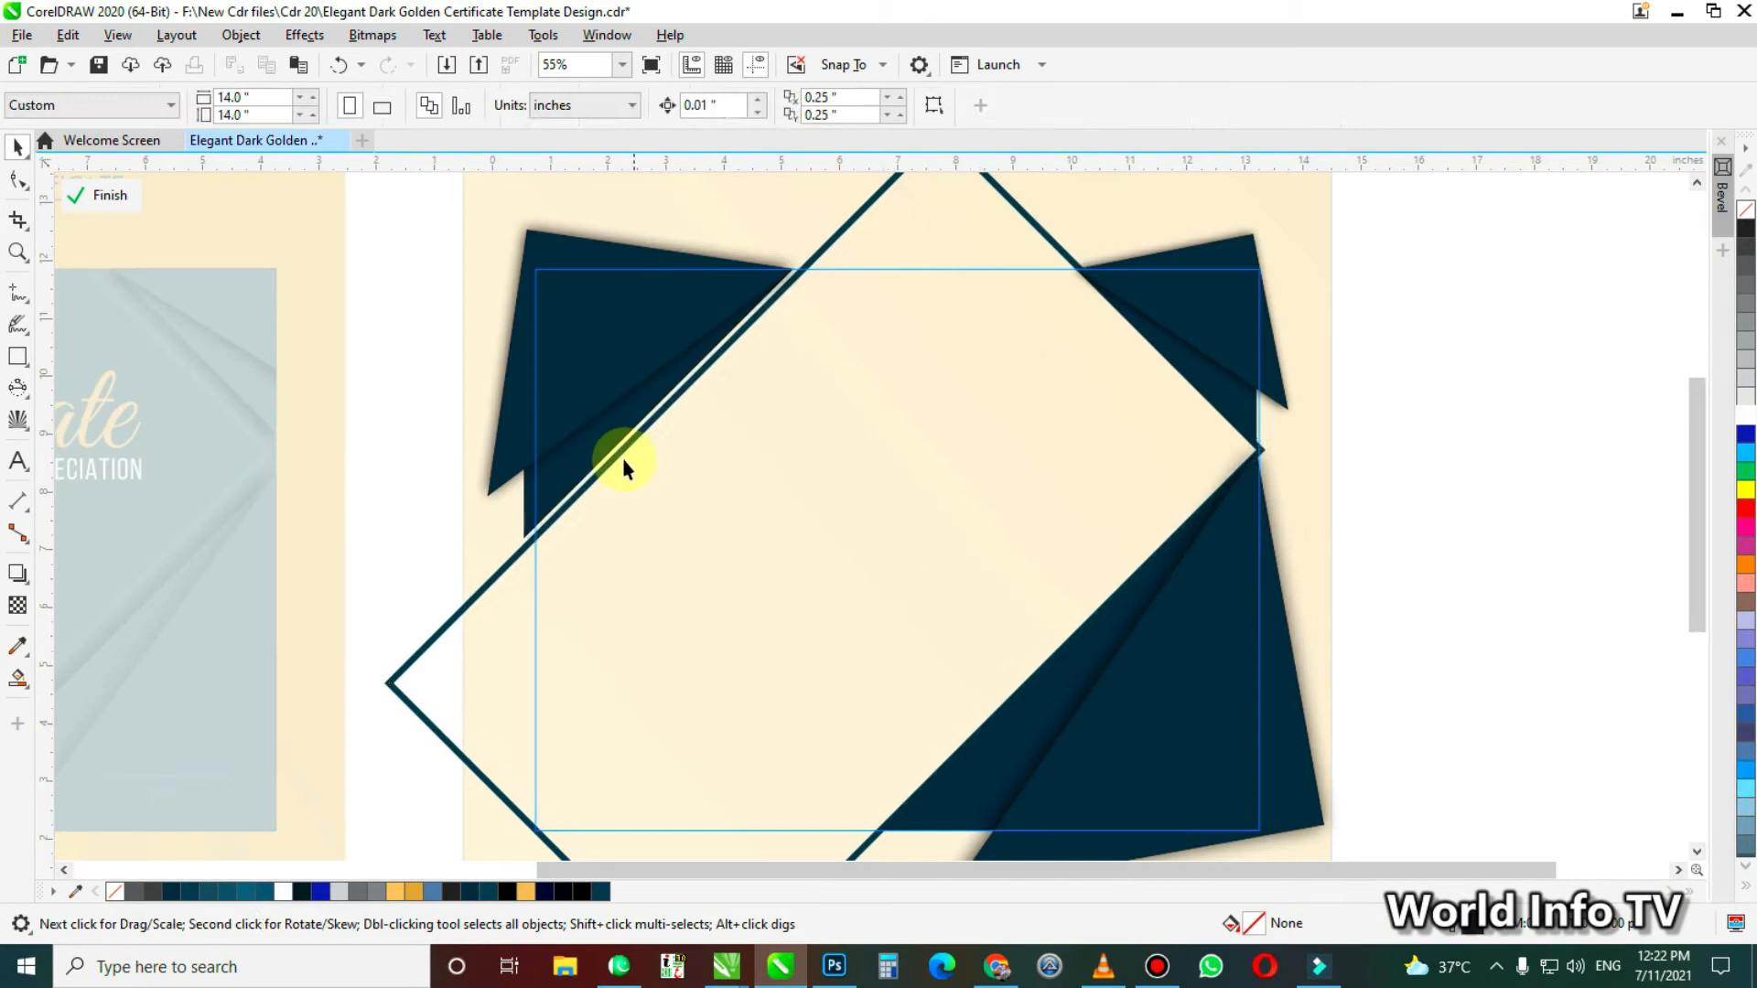
pyautogui.click(585, 366)
pyautogui.keyDown('shift'); pyautogui.click(632, 435); pyautogui.keyUp('shift')
pyautogui.moveTo(631, 436); pyautogui.dragTo(619, 438)
# Rework the drop shadows of the corner shapes inside the PowerClip and finish editing its contents
pyautogui.click(1247, 415)
pyautogui.click(18, 574)
pyautogui.moveTo(1084, 616); pyautogui.dragTo(1255, 616)
pyautogui.moveTo(581, 396); pyautogui.dragTo(643, 382)
pyautogui.moveTo(1169, 266); pyautogui.dragTo(1201, 433)
pyautogui.press('space')
pyautogui.click(102, 195)
pyautogui.press('F4')
# Copy the certificate text onto the new design and draw a narrow white ribbon rectangle at its upper-left edge
pyautogui.moveTo(526, 417); pyautogui.dragTo(1304, 416)
pyautogui.click(341, 321)
pyautogui.moveTo(1028, 302); pyautogui.dragTo(1106, 459)
pyautogui.click(1746, 413)
# Add a node in the middle of the ribbon's bottom edge and raise it to form a V-shaped notch
pyautogui.scroll(3, 1217, 337)
pyautogui.press('F10')
pyautogui.doubleClick(800, 666)
pyautogui.moveTo(800, 666); pyautogui.dragTo(801, 614)
# Apply a gold fountain fill to the ribbon
pyautogui.press('g')
pyautogui.moveTo(745, 671)
pyautogui.mouseDown()
pyautogui.moveTo(836, 313)
pyautogui.moveTo(964, 687)
pyautogui.mouseUp()
pyautogui.click(395, 891)
# Draw another rectangle on the ribbon, convert it to curves, reshape it and copy the gold fountain fill onto it
pyautogui.press('F6')
pyautogui.hotkey('ctrl', 'q')
pyautogui.moveTo(843, 549); pyautogui.dragTo(793, 494)
pyautogui.hotkey('alt', 'e')
pyautogui.press('m')
pyautogui.press('Return')
pyautogui.click(828, 349)
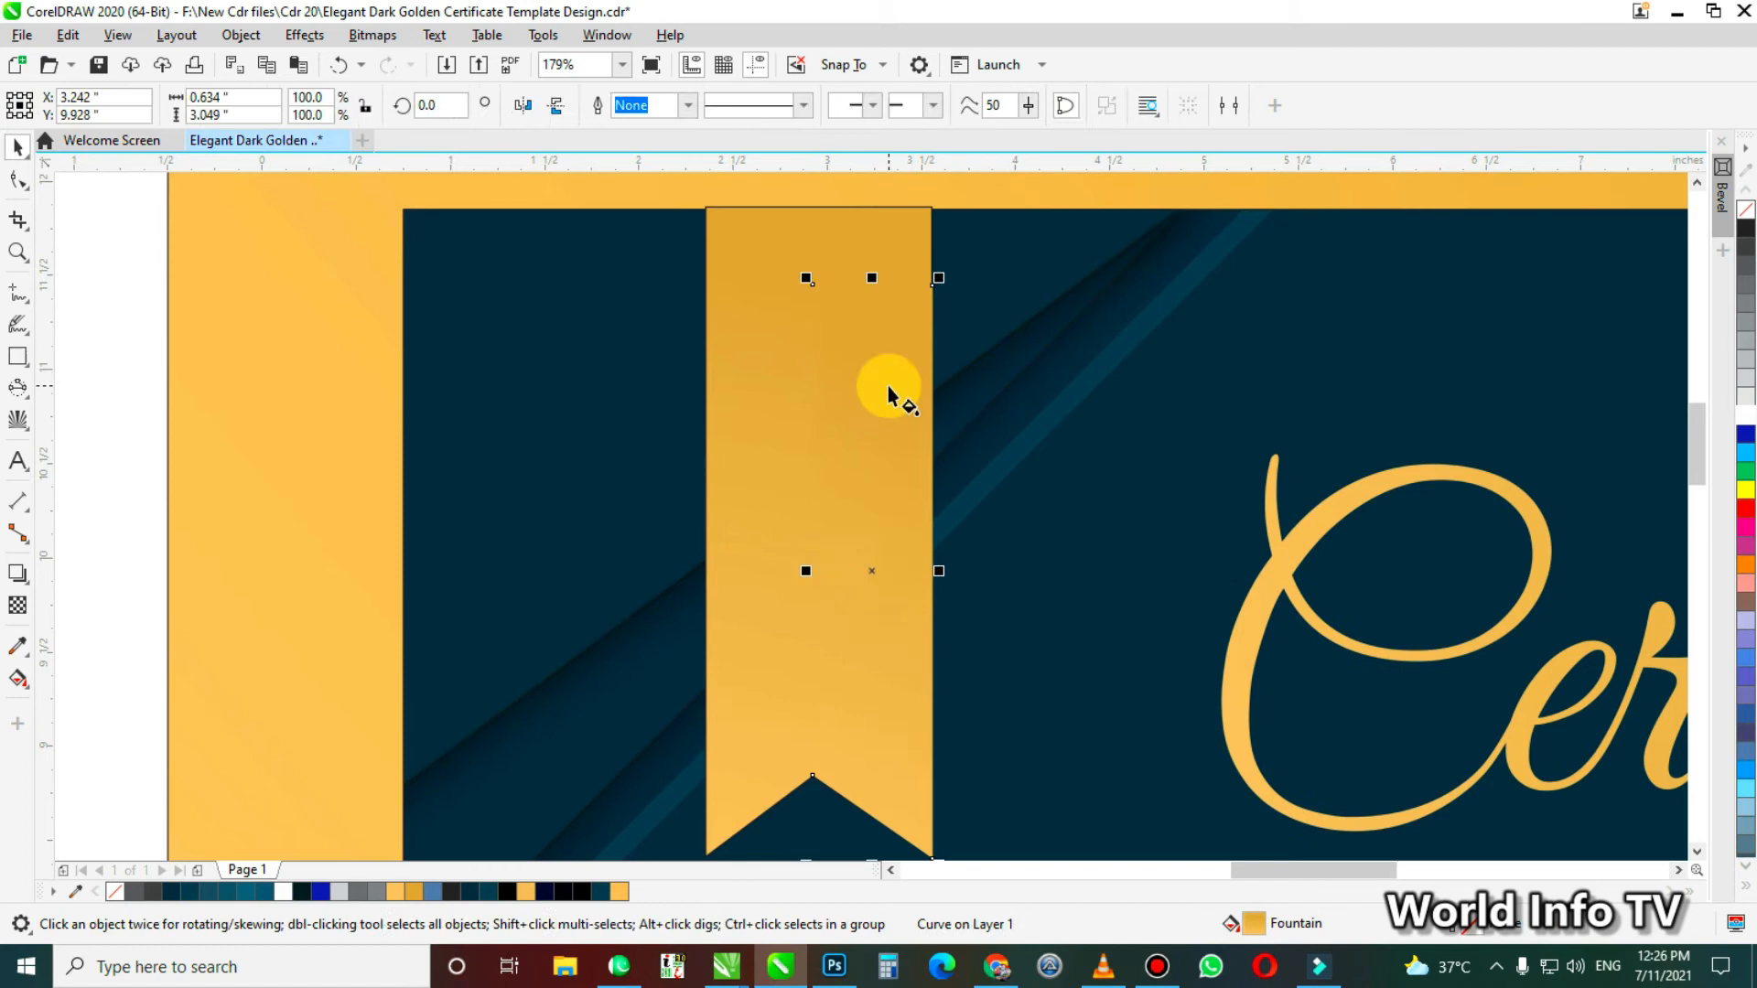
pyautogui.press('g')
# Copy the 2020 award badge from the reference certificate onto the new design's ribbon
pyautogui.press('F4')
pyautogui.moveTo(323, 391); pyautogui.dragTo(1069, 390)
pyautogui.press('F4')
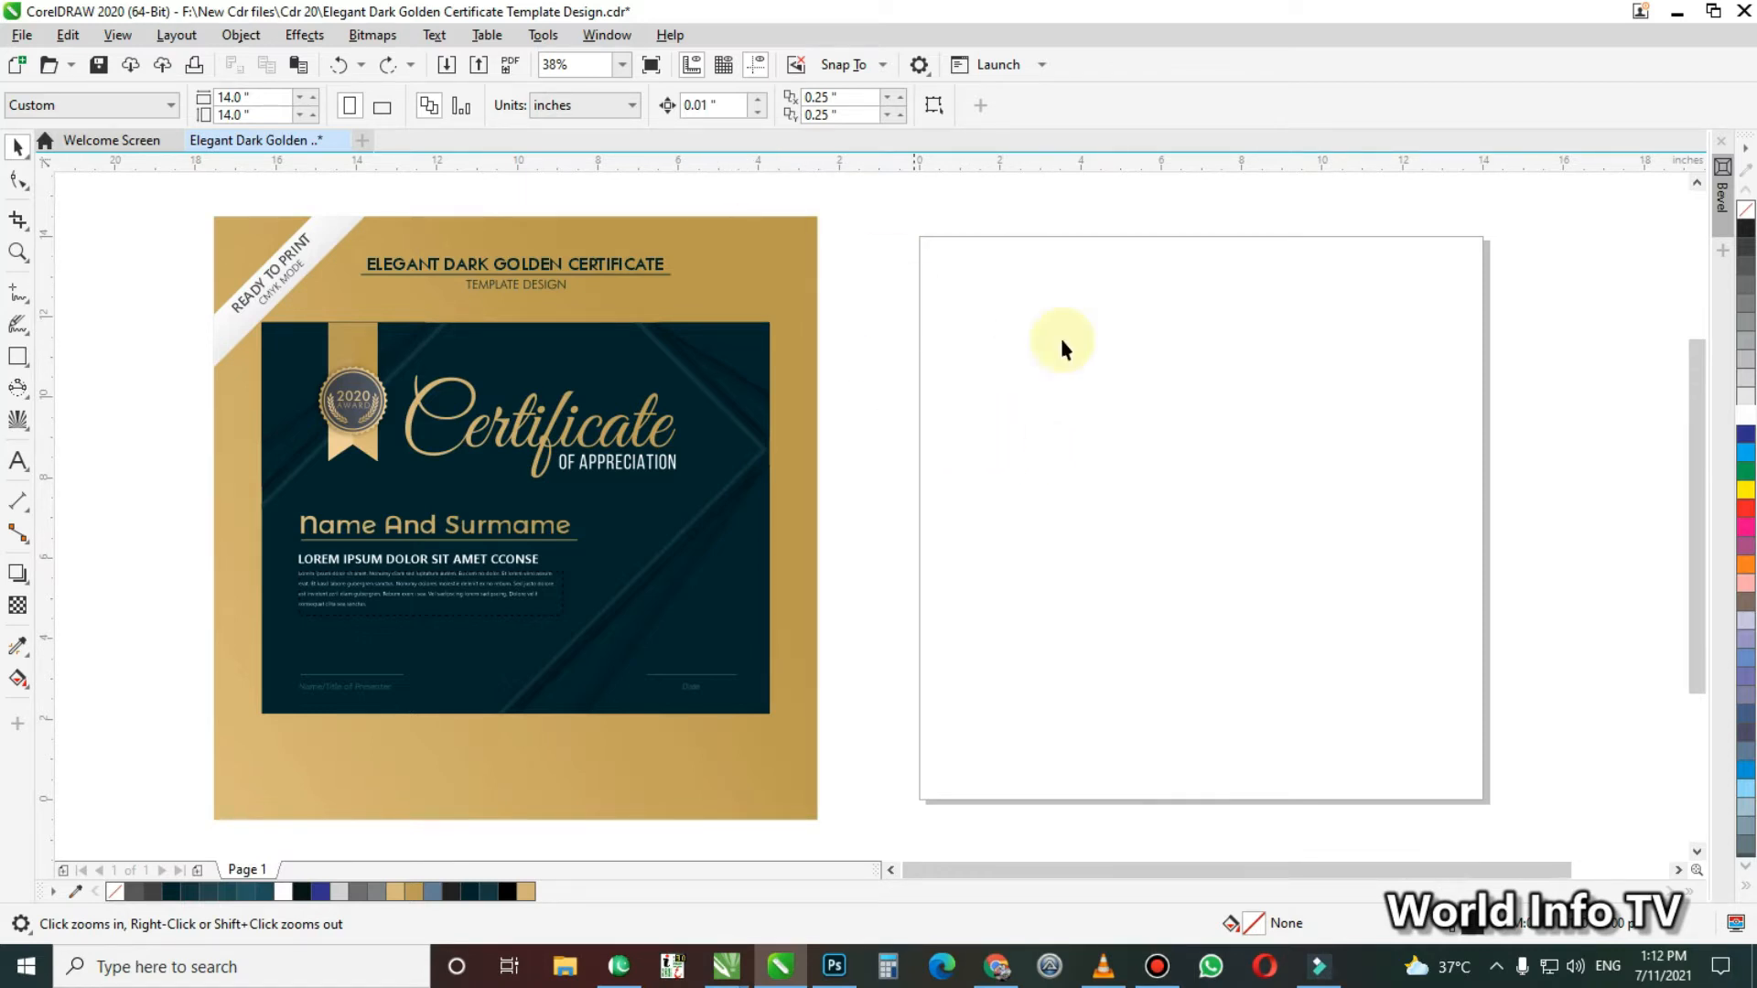
# Draw a rectangle about 7.7 by 7.9 inches on the blank page
pyautogui.press('F6')
pyautogui.moveTo(1014, 279); pyautogui.dragTo(1324, 595)
pyautogui.press('space')
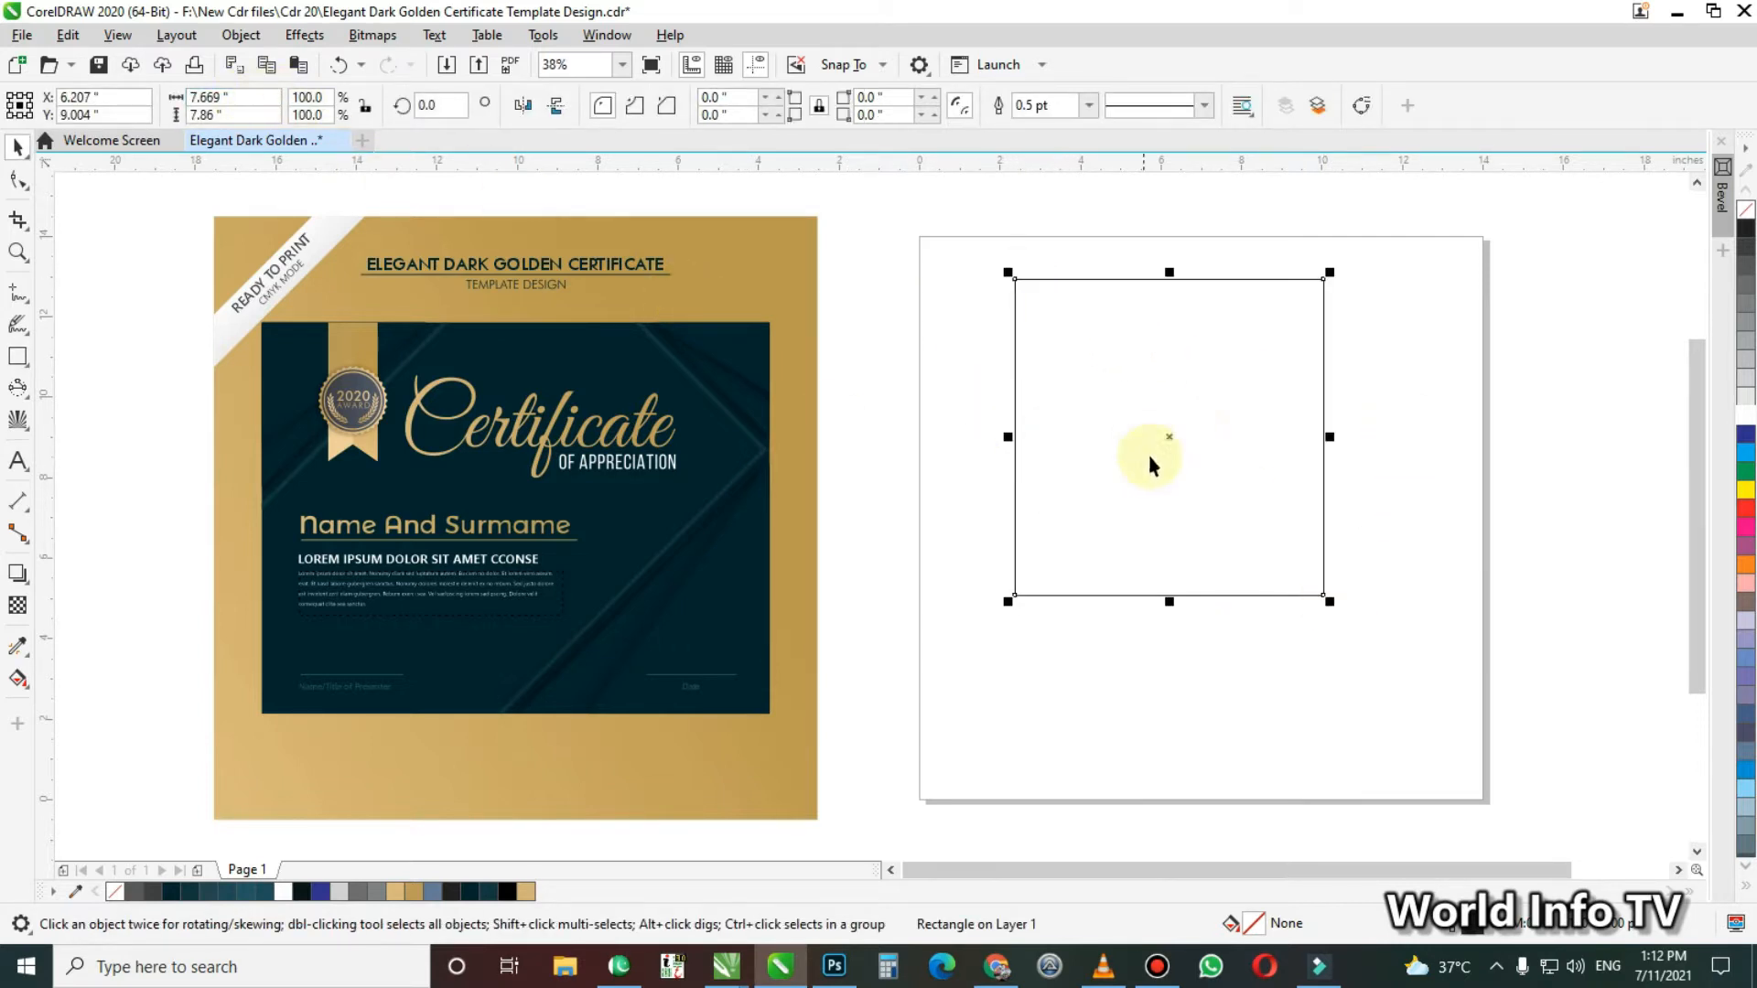
# Set the rectangle's size to 15 by 15 inches and centre it on the page
pyautogui.click(229, 97)
pyautogui.write('15')
pyautogui.press('Tab')
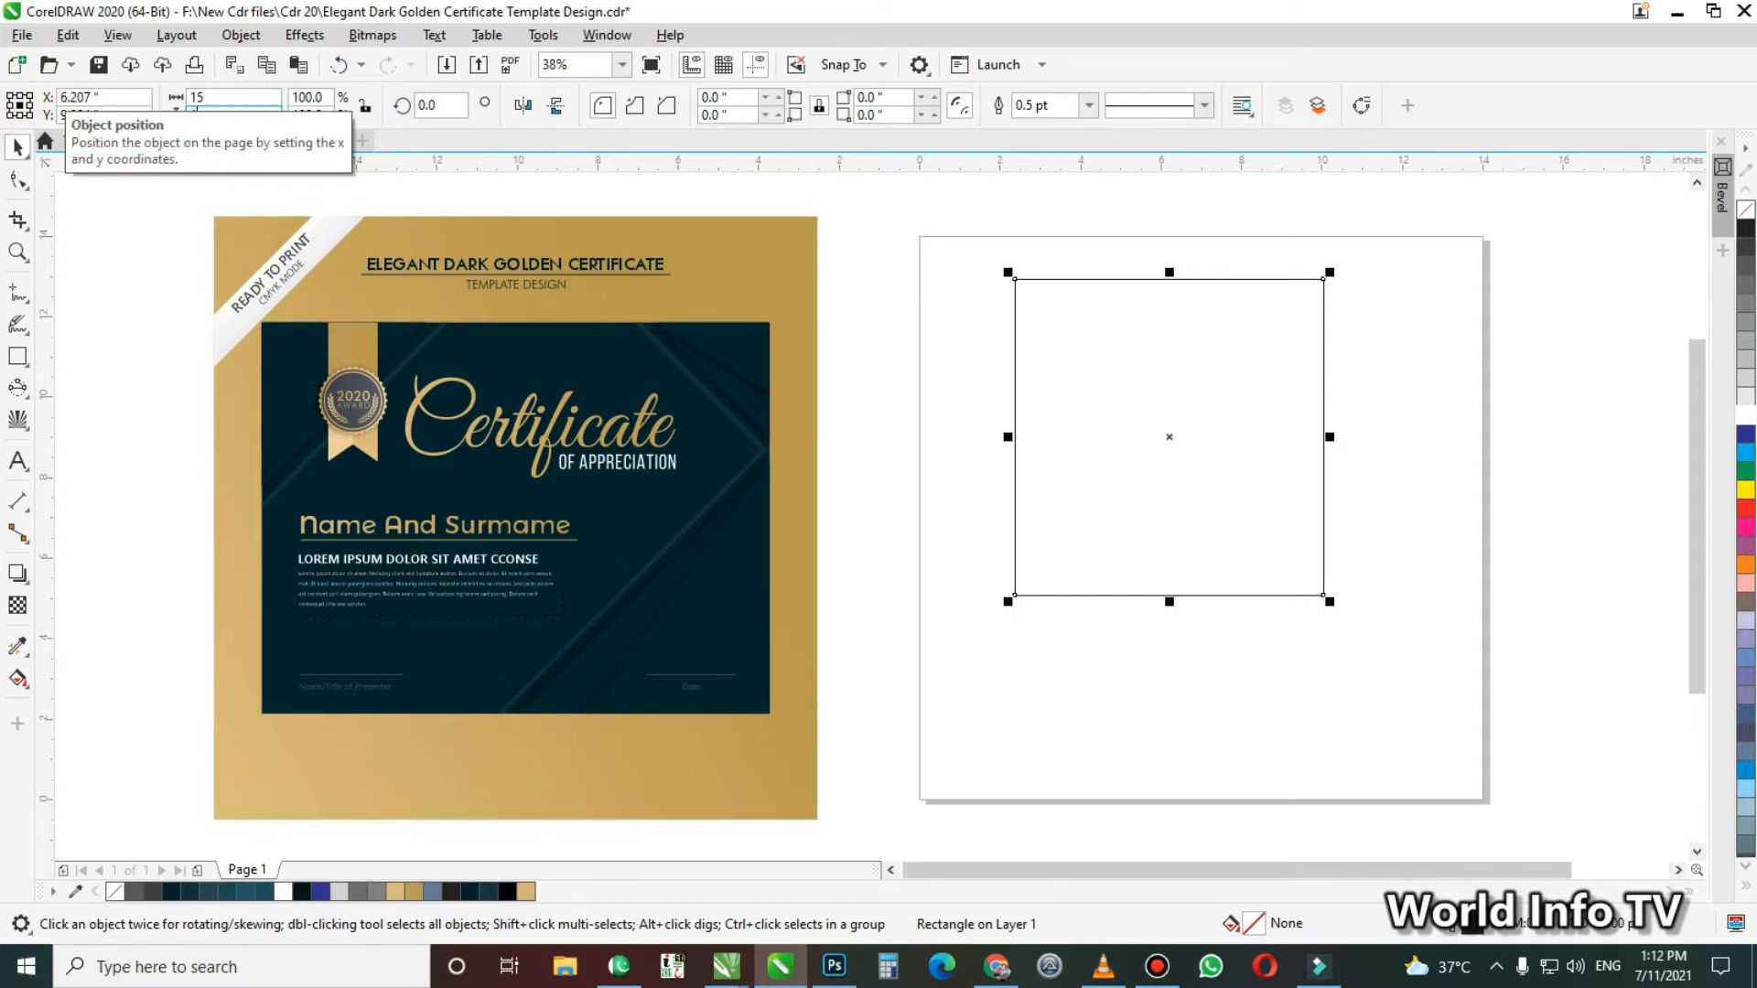
pyautogui.press('Return')
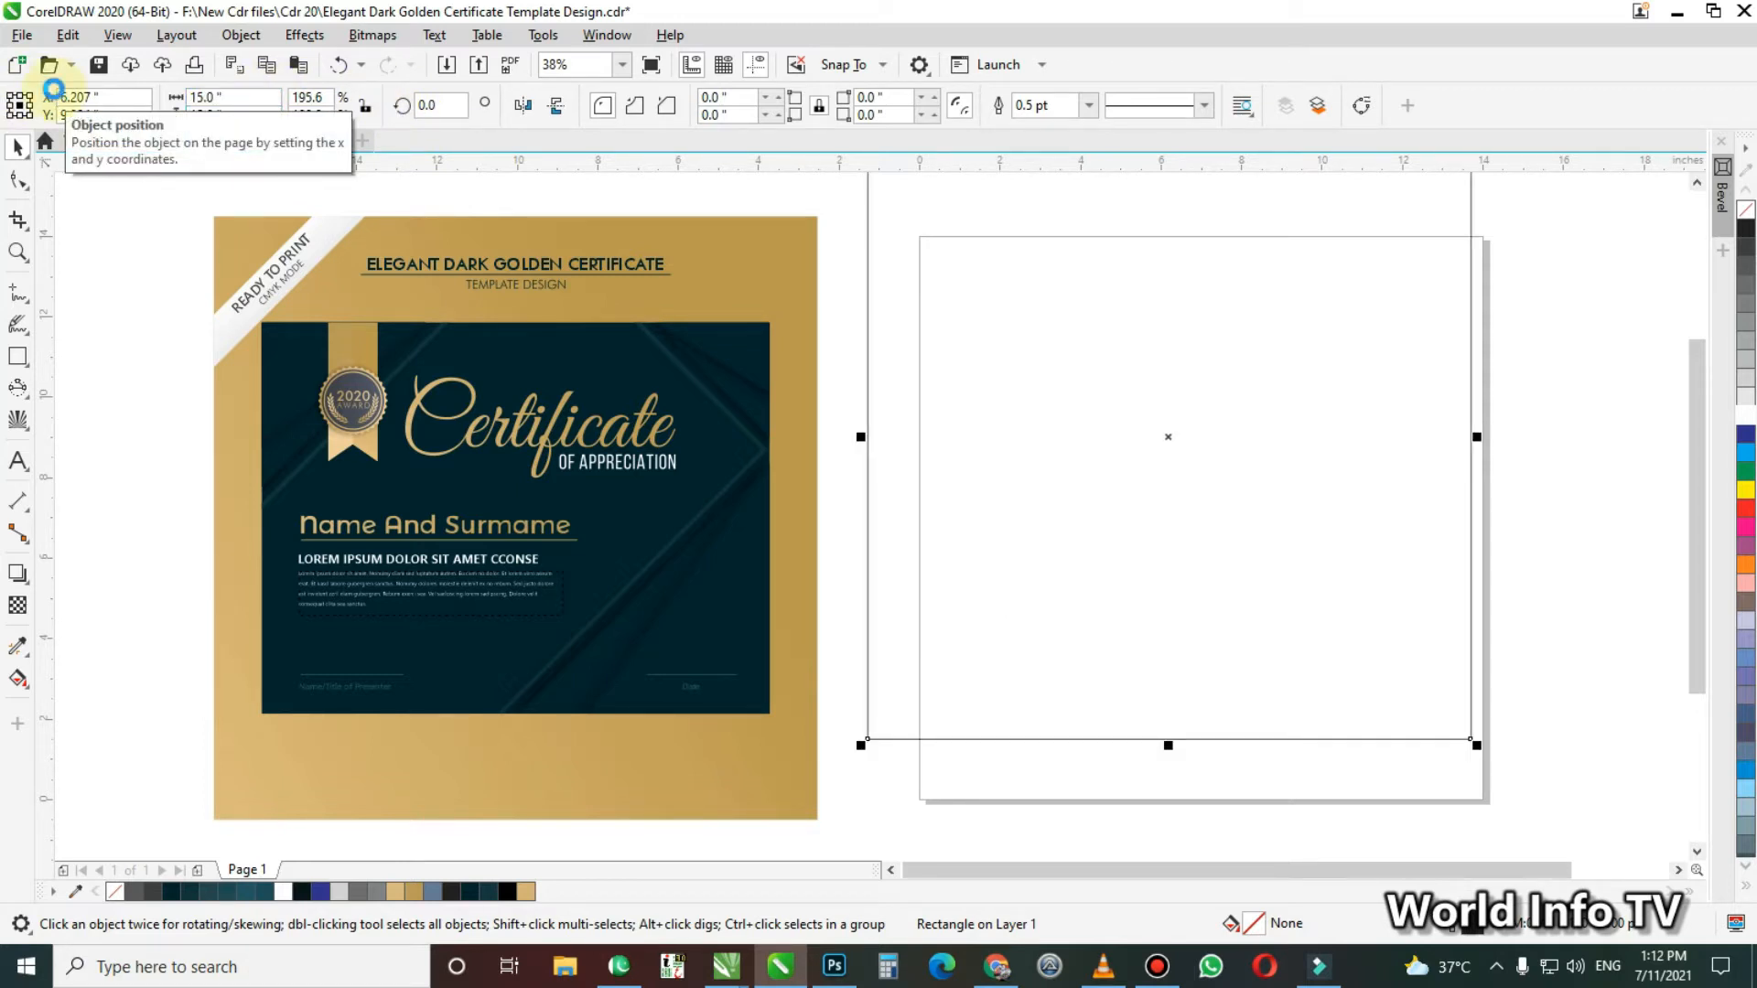
pyautogui.press('p')
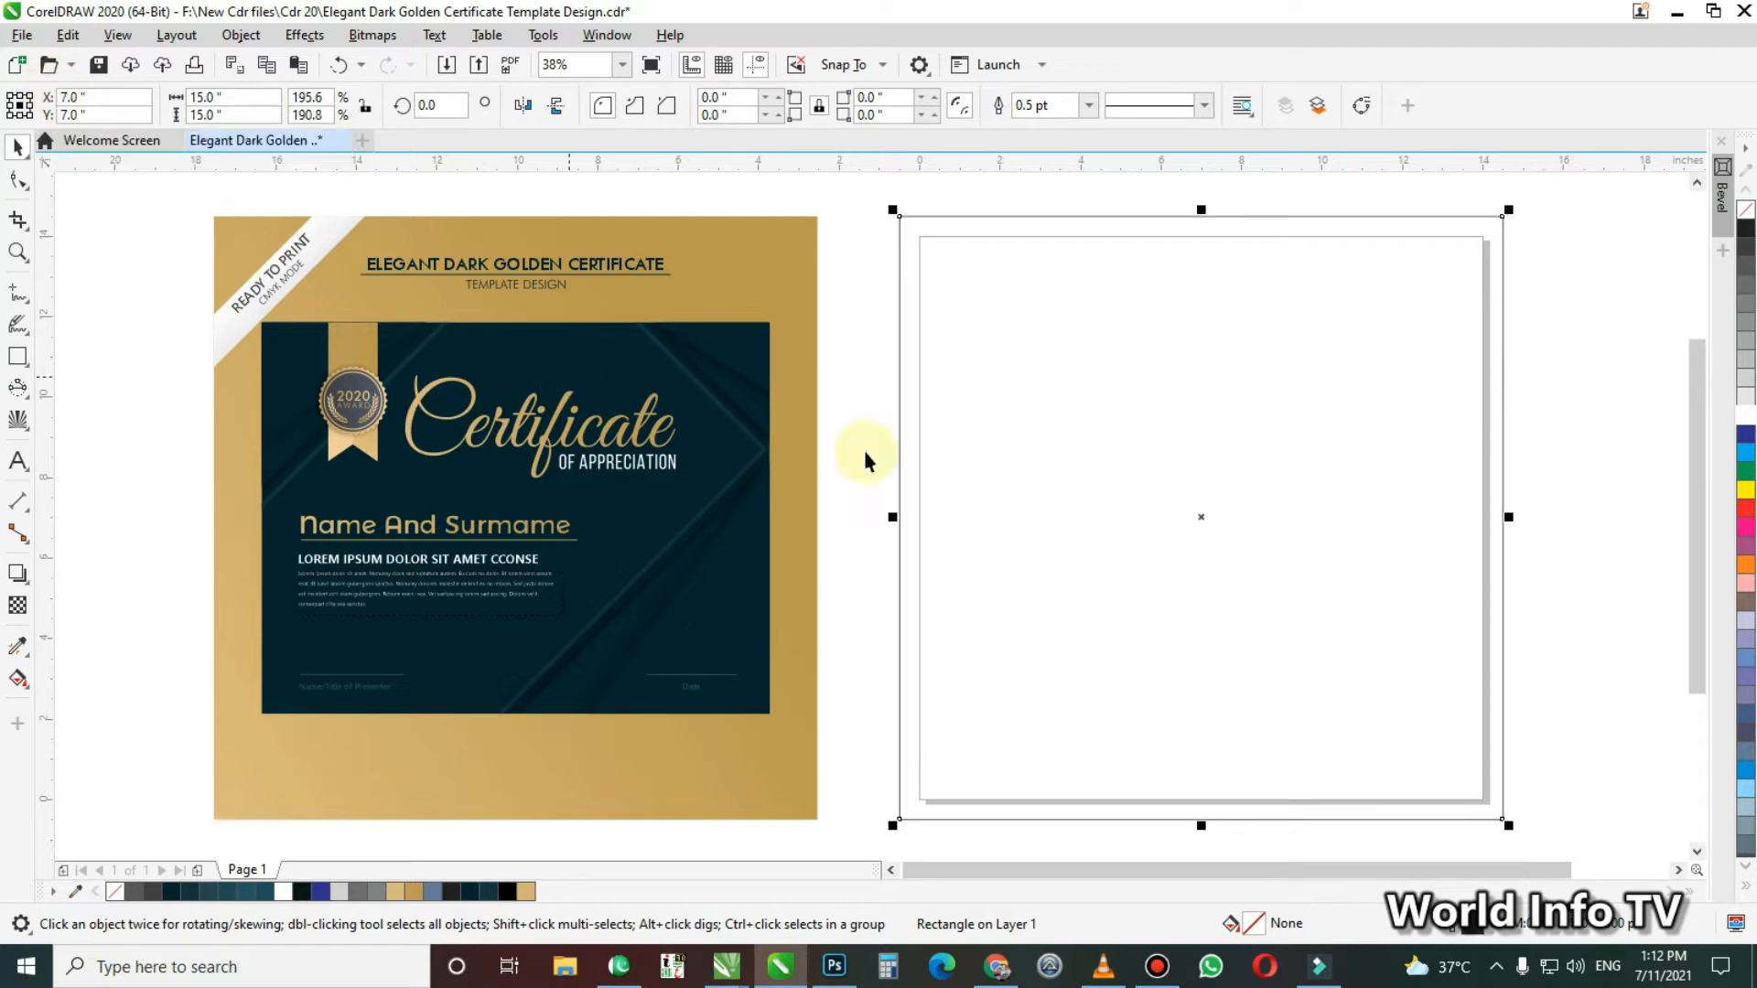
pyautogui.click(997, 452)
# Draw a second rectangle about 13.2 by 8.5 inches inside the large square
pyautogui.press('F6')
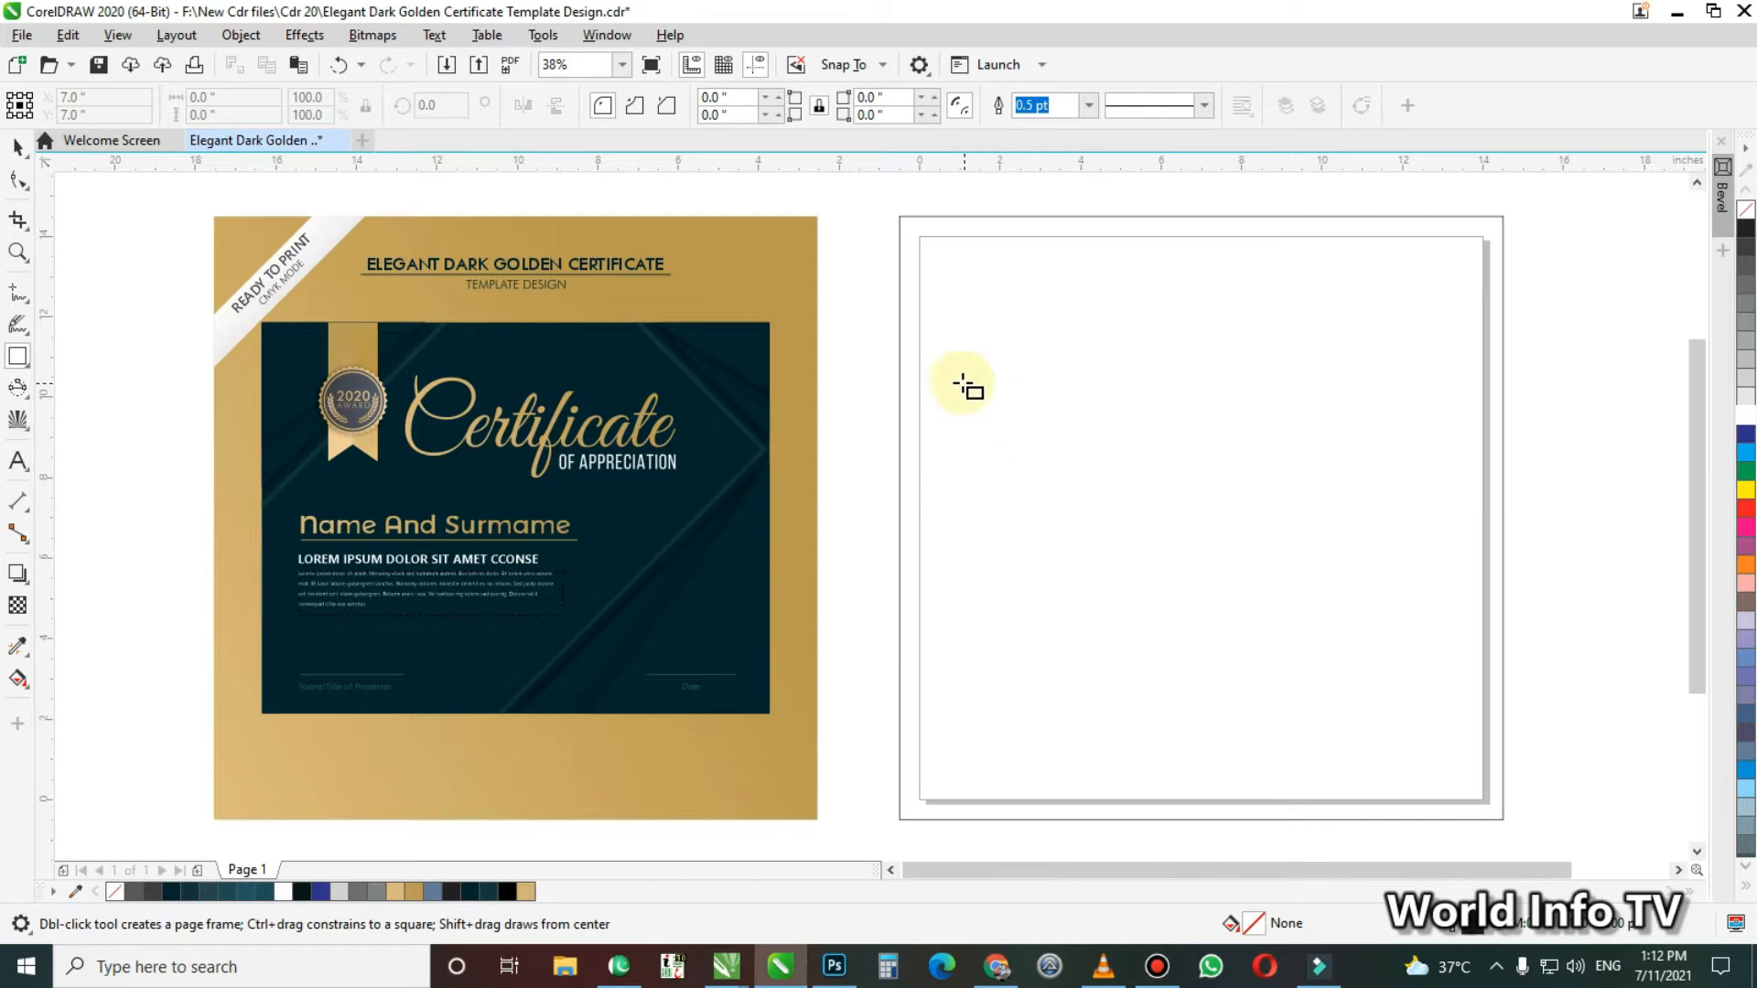
pyautogui.moveTo(932, 334); pyautogui.dragTo(1462, 677)
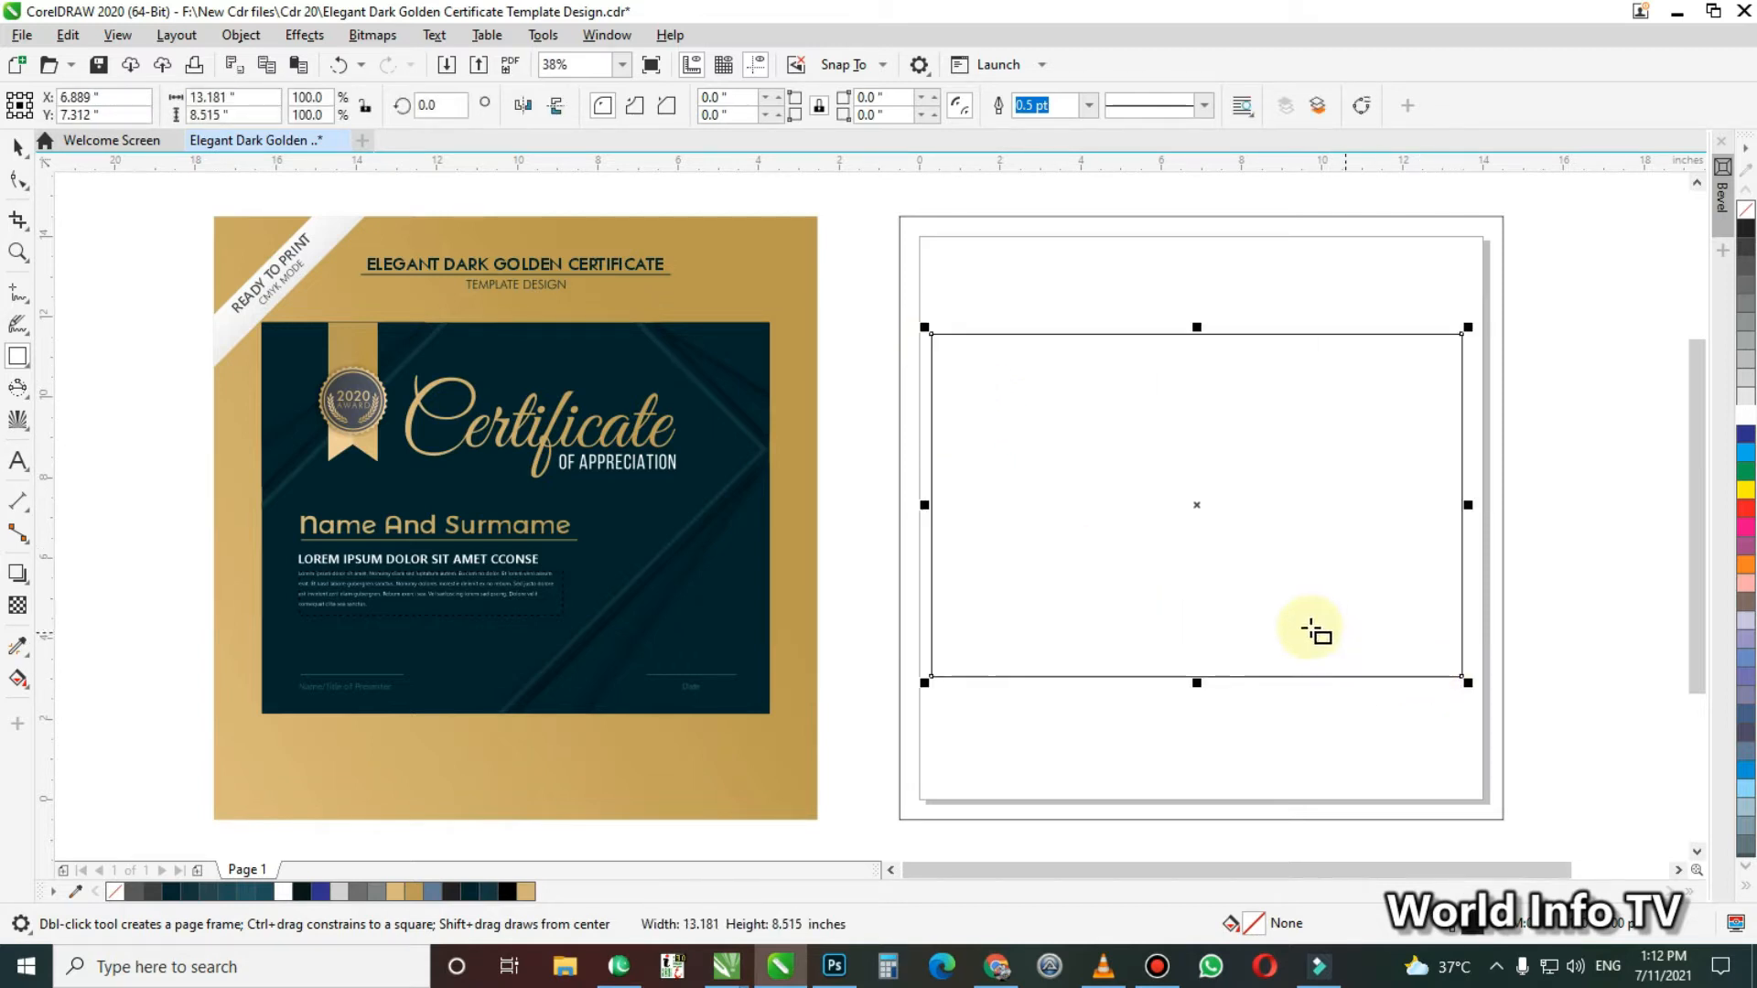
pyautogui.press('space')
# Check the reference certificate's size and set the inner rectangle to 12.5 by 9.7 inches
pyautogui.click(769, 345)
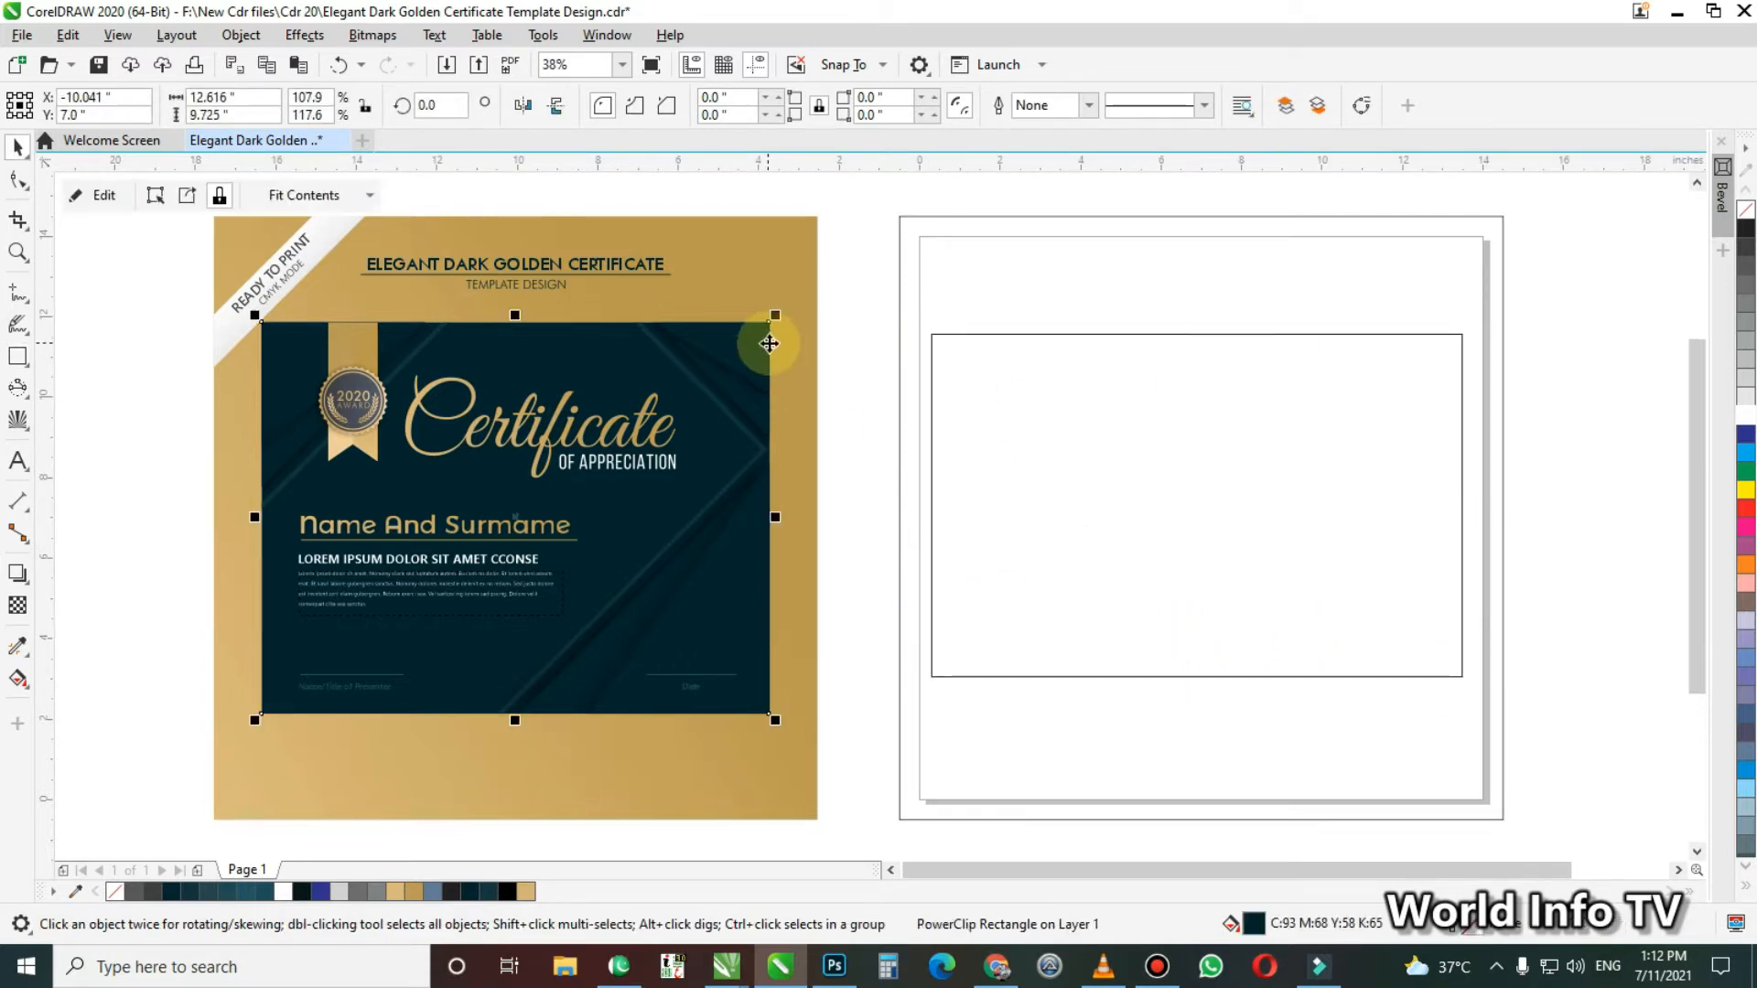
pyautogui.click(1135, 419)
pyautogui.click(188, 101)
pyautogui.write('12.5')
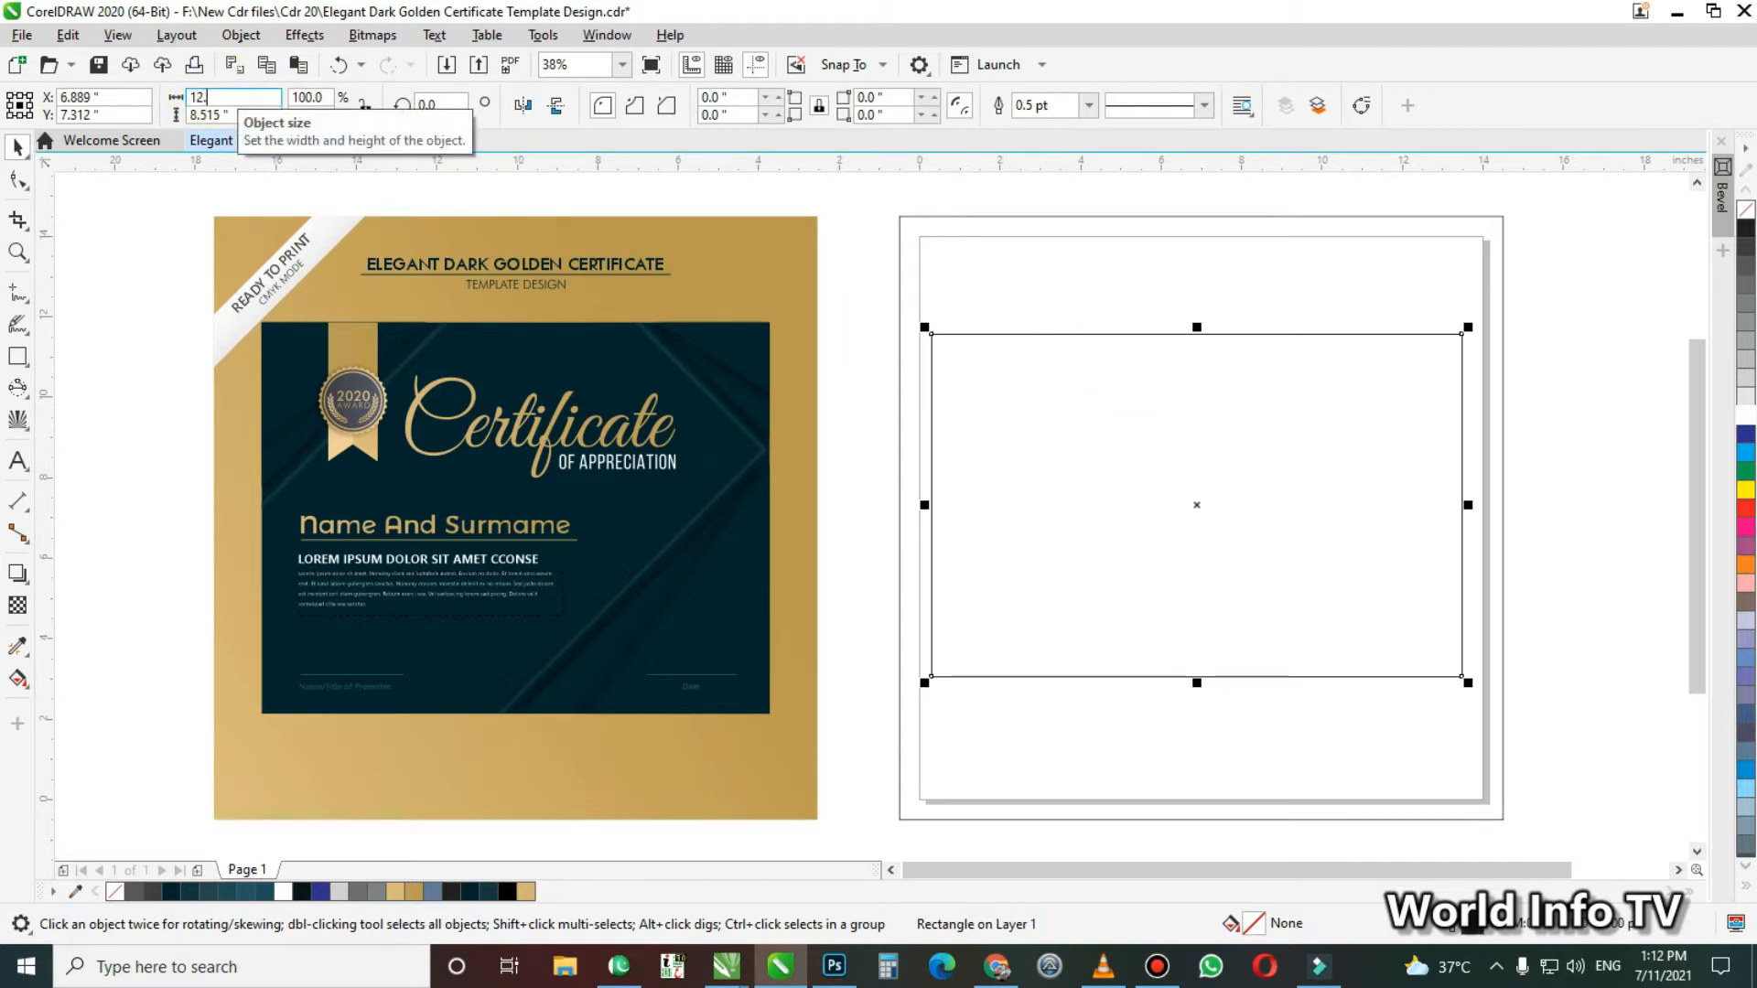
pyautogui.press('Tab')
pyautogui.write('9.7')
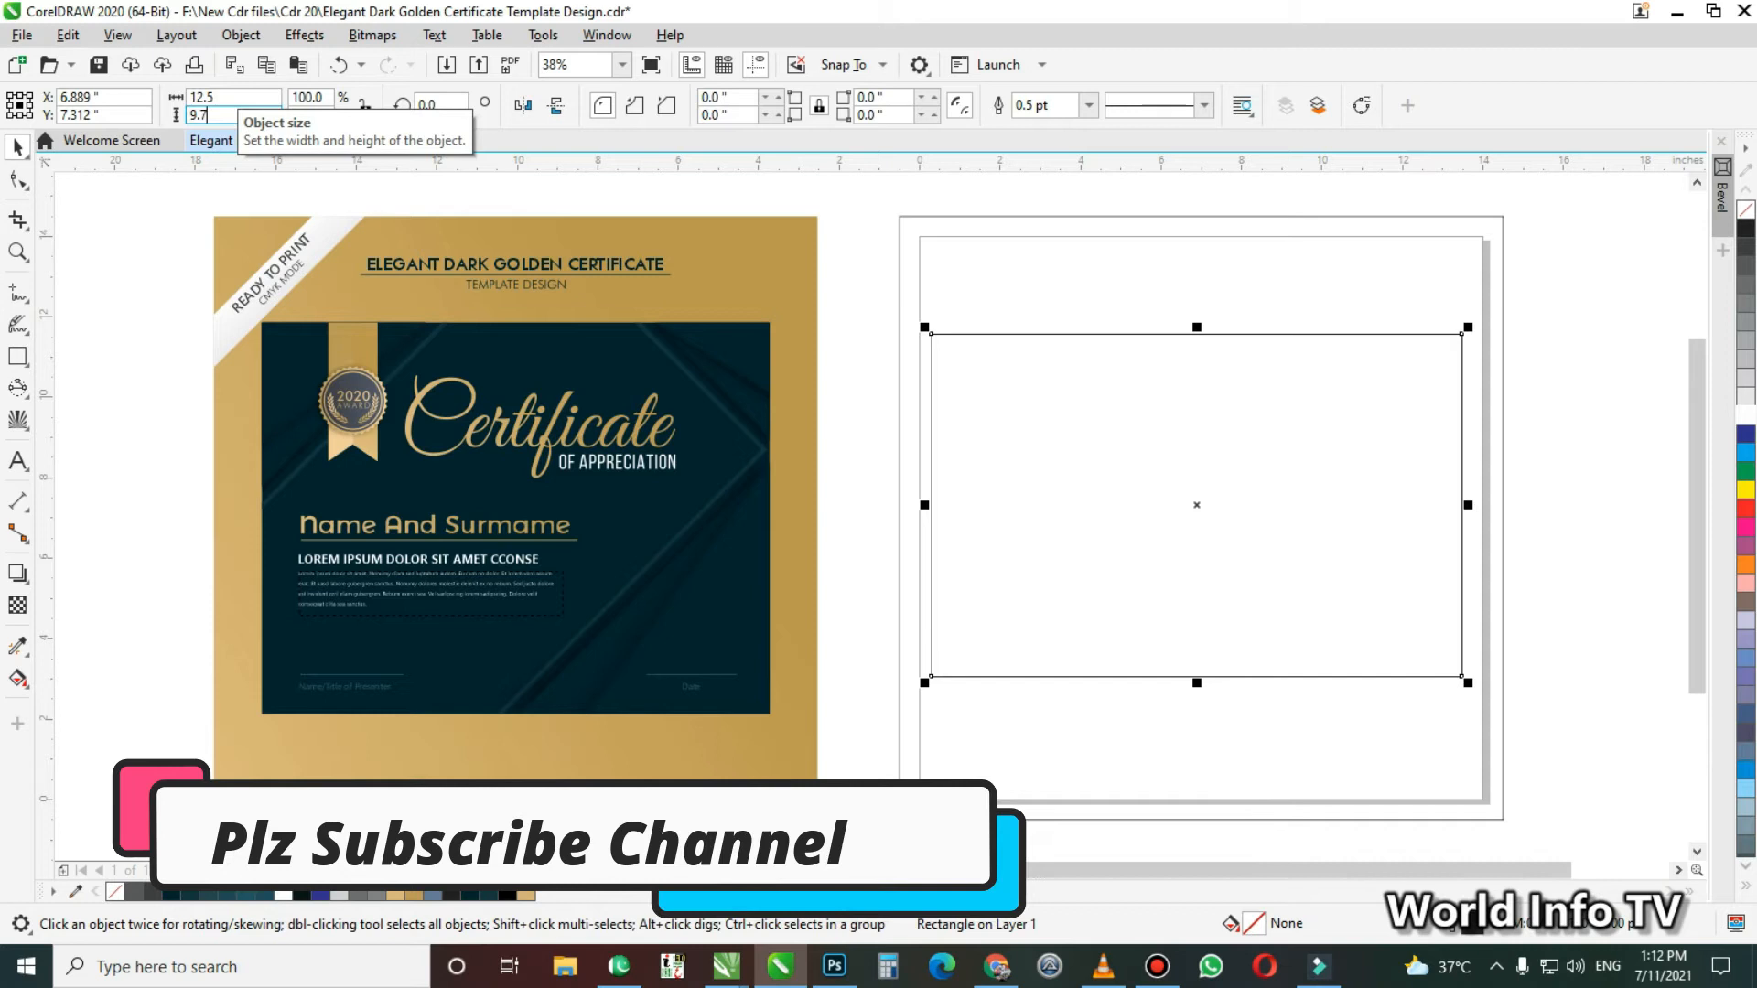
pyautogui.press('Return')
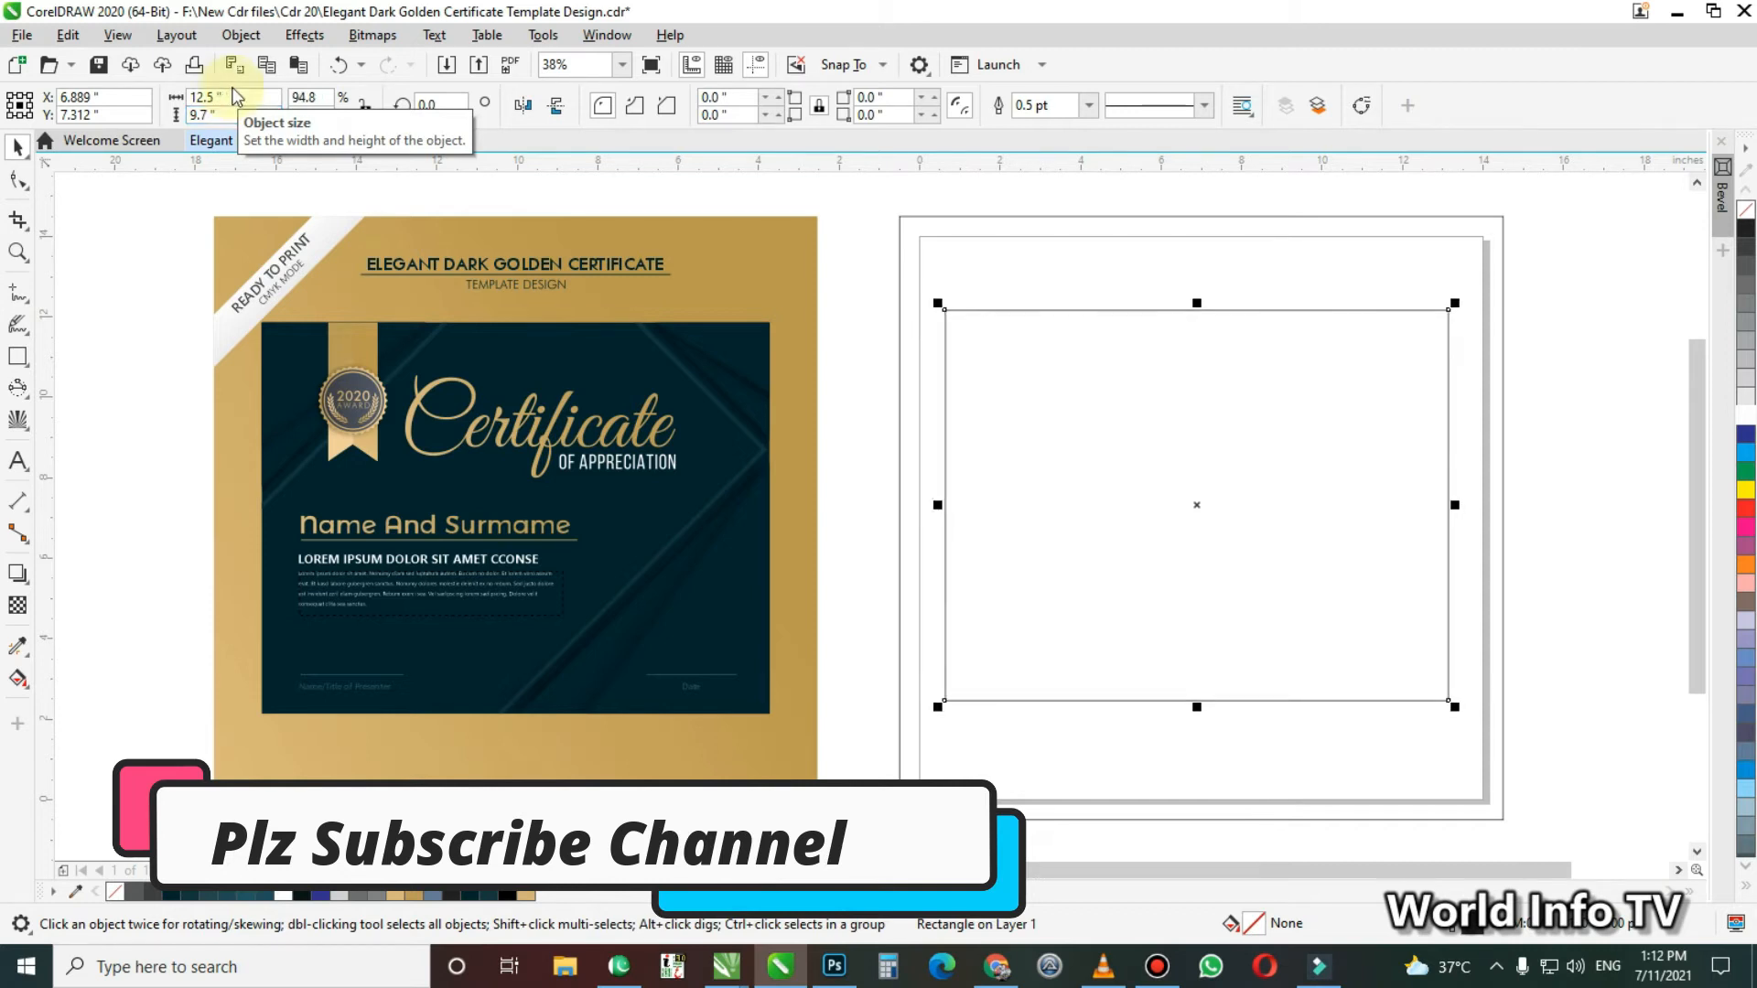
# Align the inner rectangle horizontally and vertically to the centre of the outer square
pyautogui.keyDown('shift'); pyautogui.click(901, 272); pyautogui.keyUp('shift')
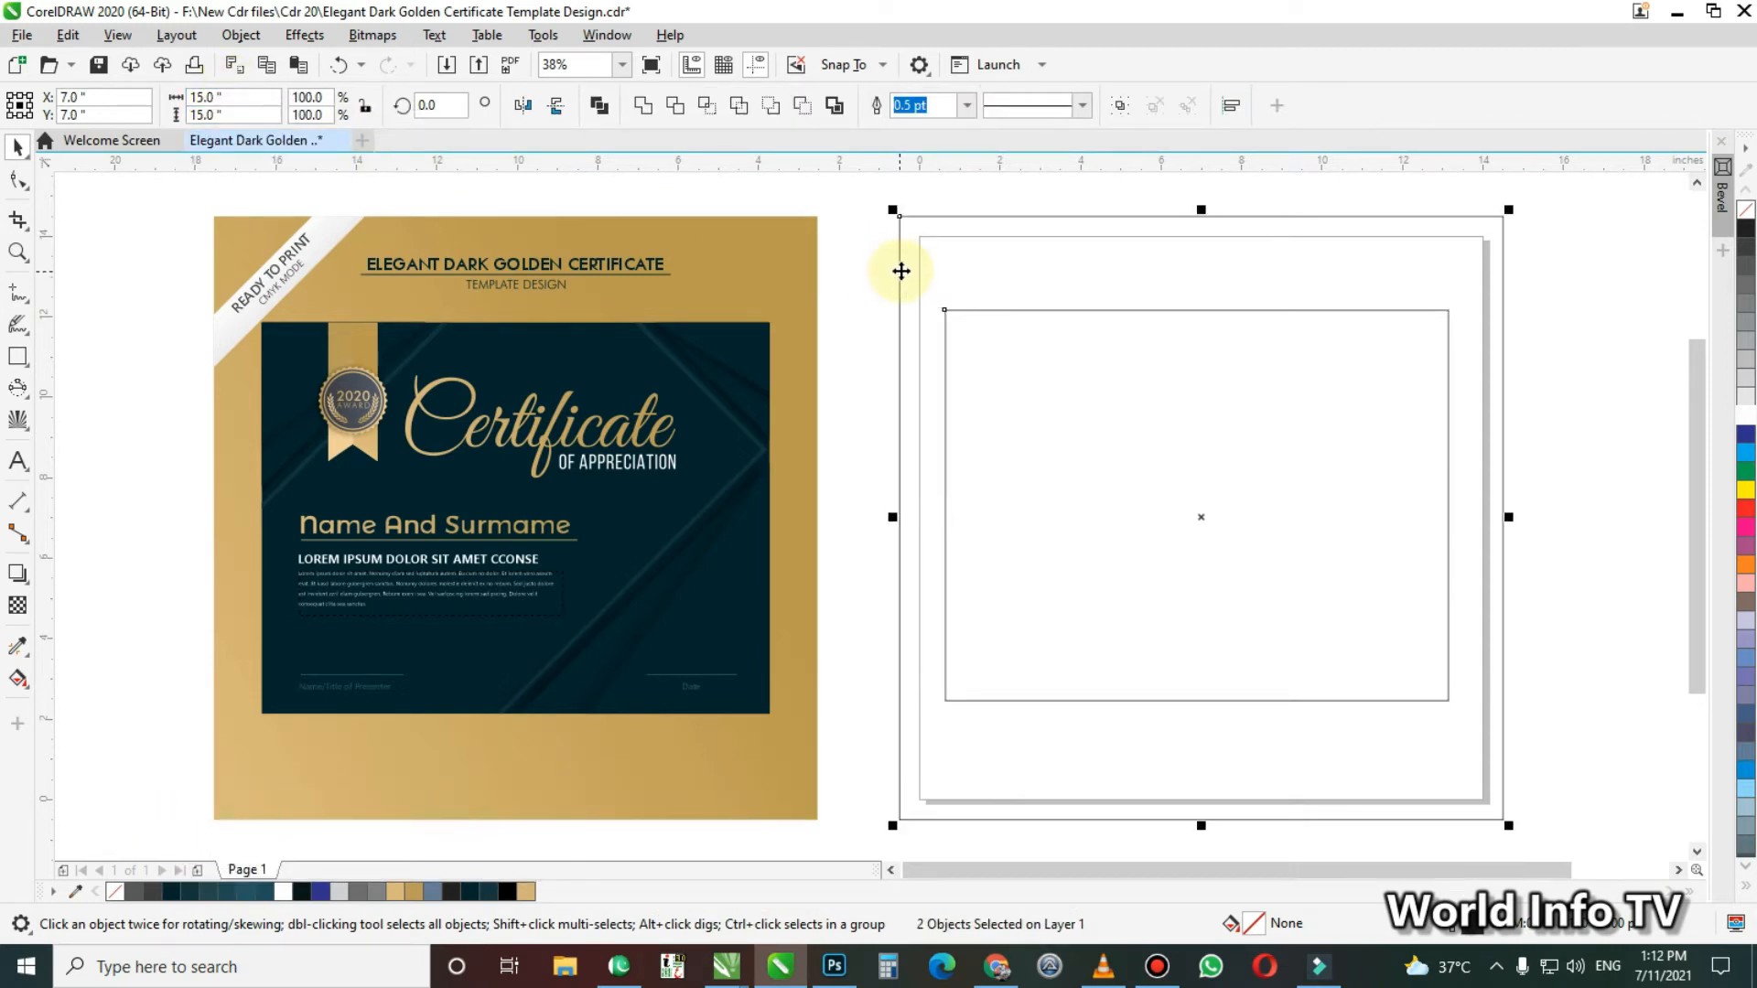
pyautogui.press('c')
pyautogui.press('e')
pyautogui.click(1074, 311)
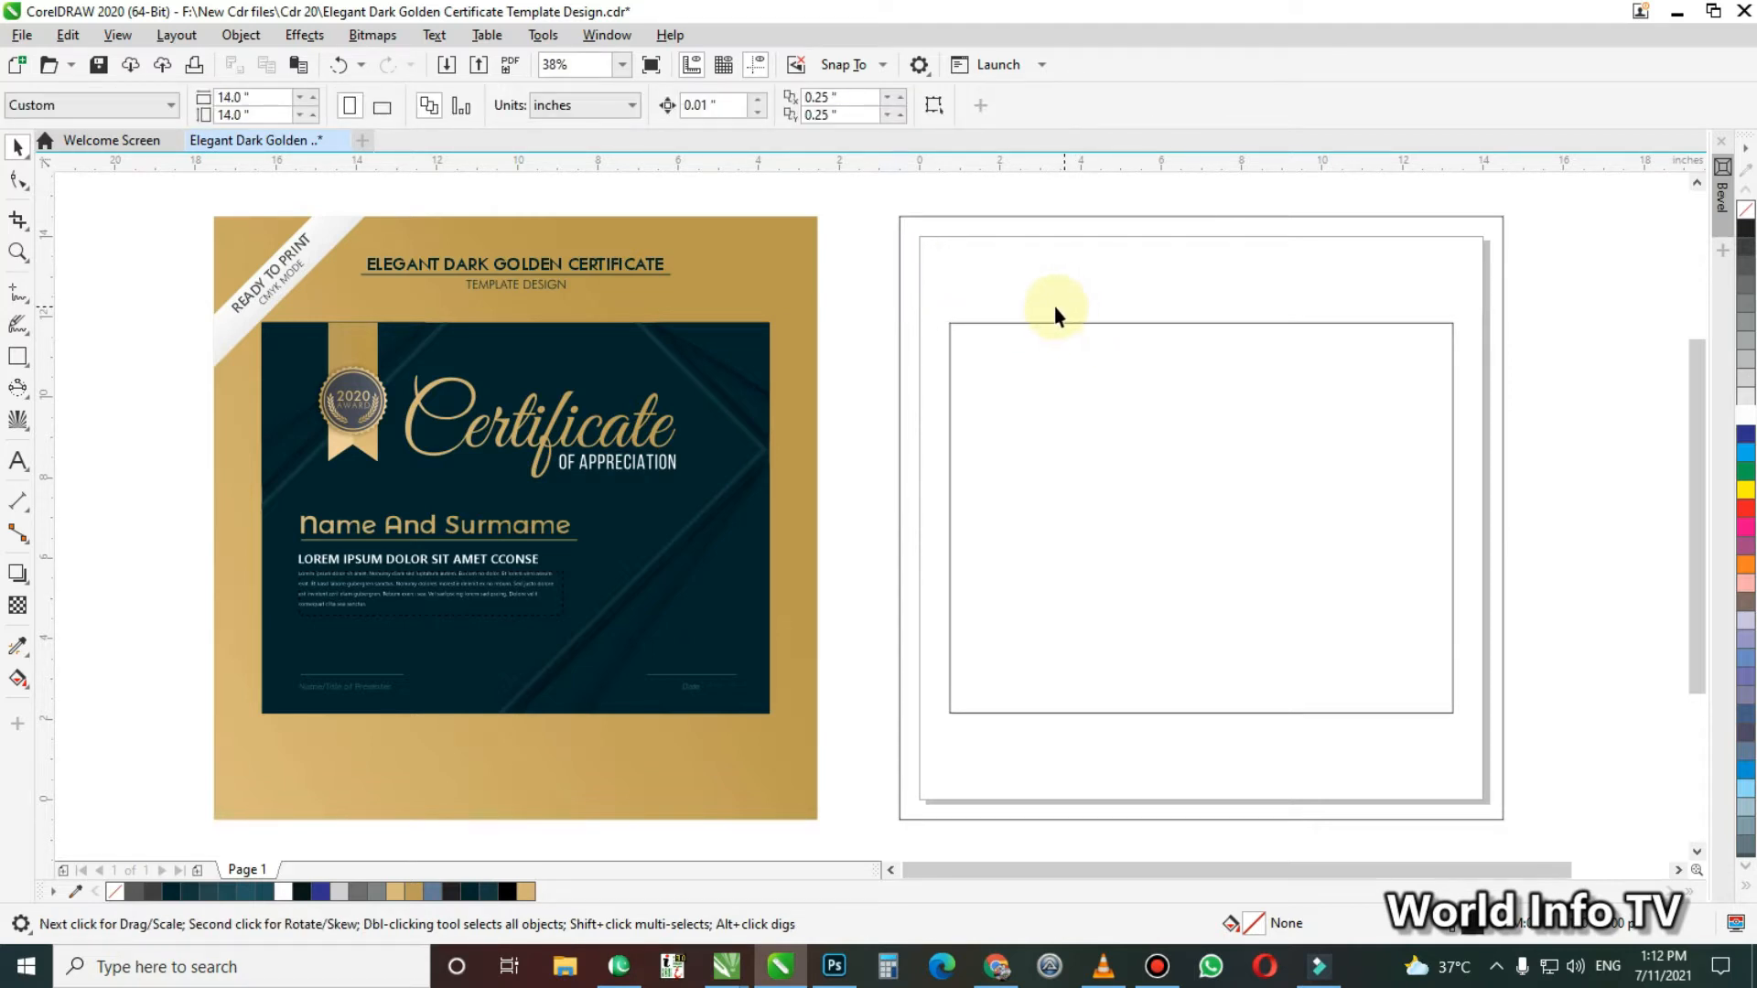
pyautogui.click(1050, 328)
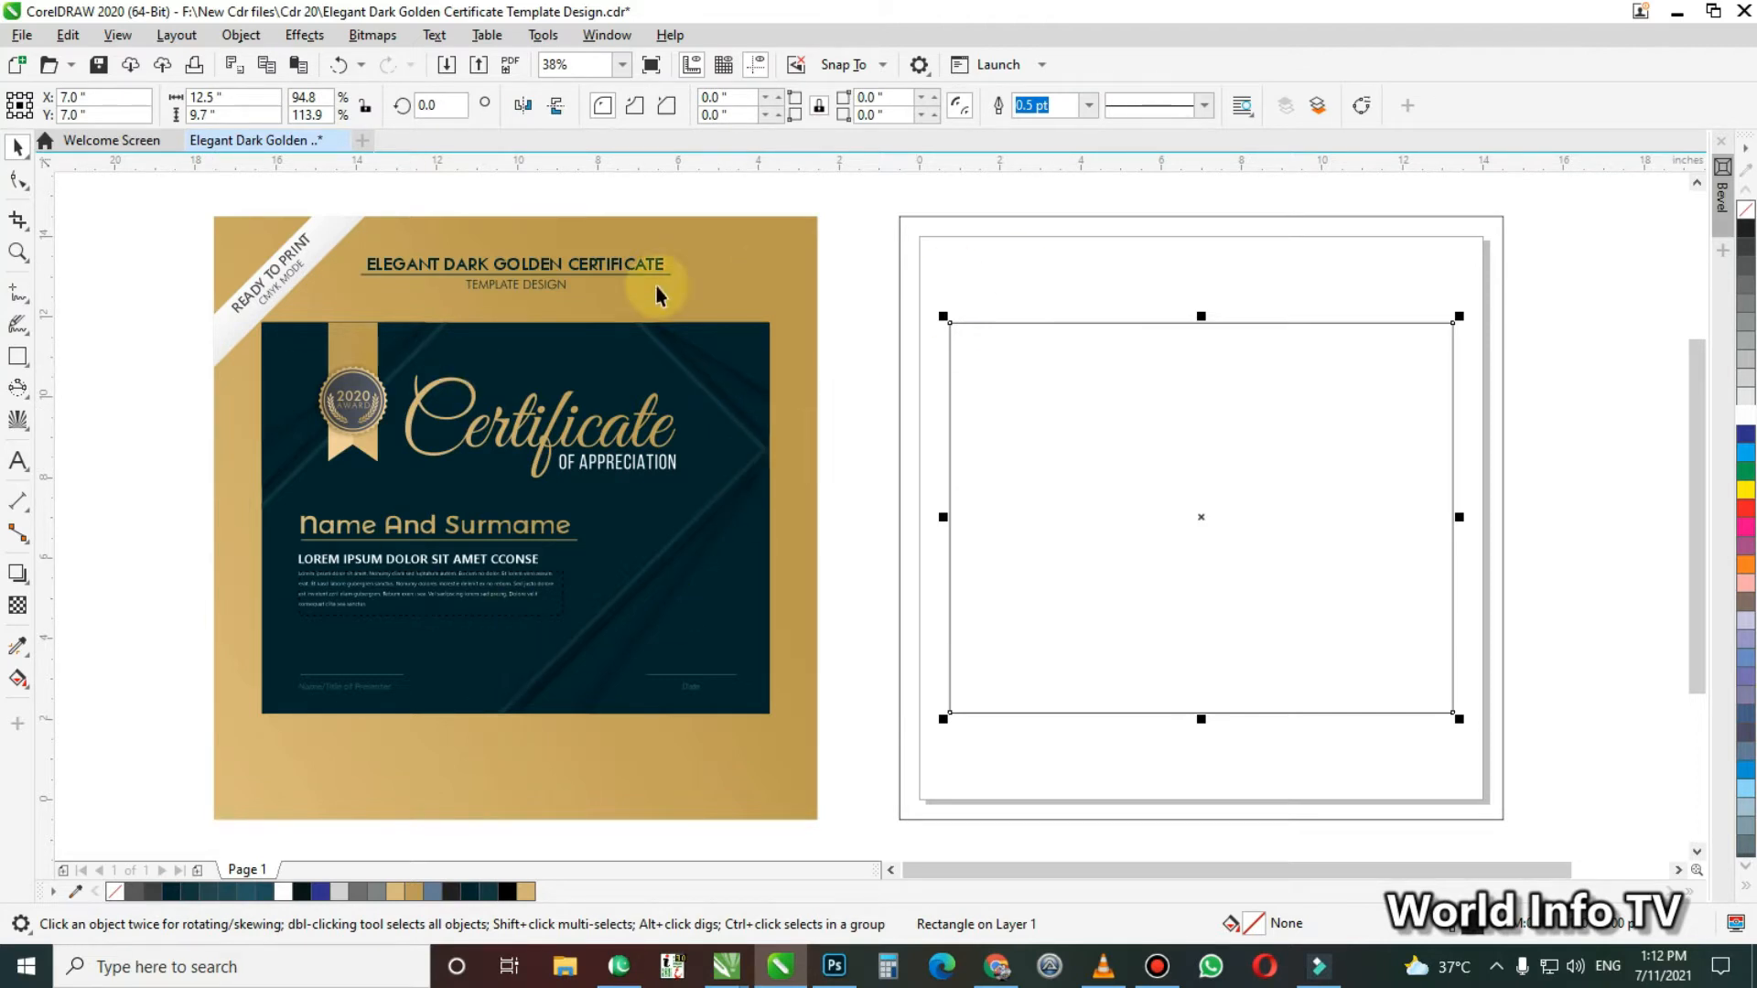
pyautogui.click(1020, 210)
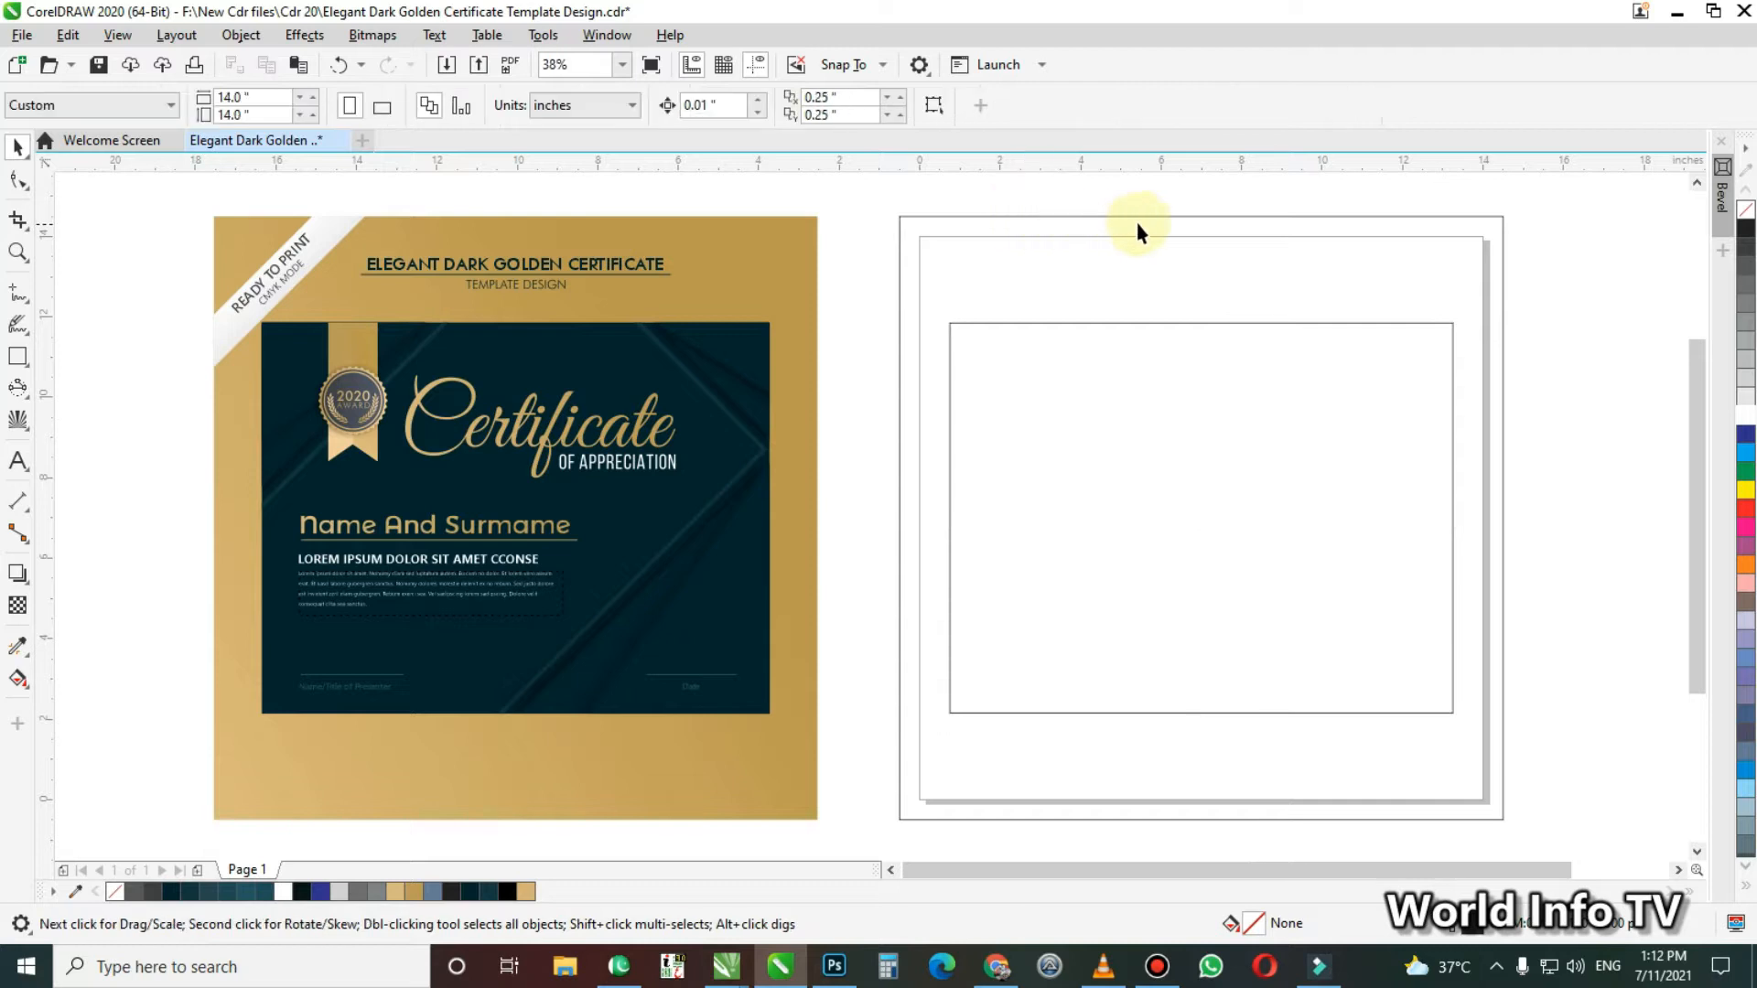
# Apply a linear fountain fill to the outer square, running diagonally from beyond its upper-right corner to beyond its lower-left corner
pyautogui.click(1323, 236)
pyautogui.press('g')
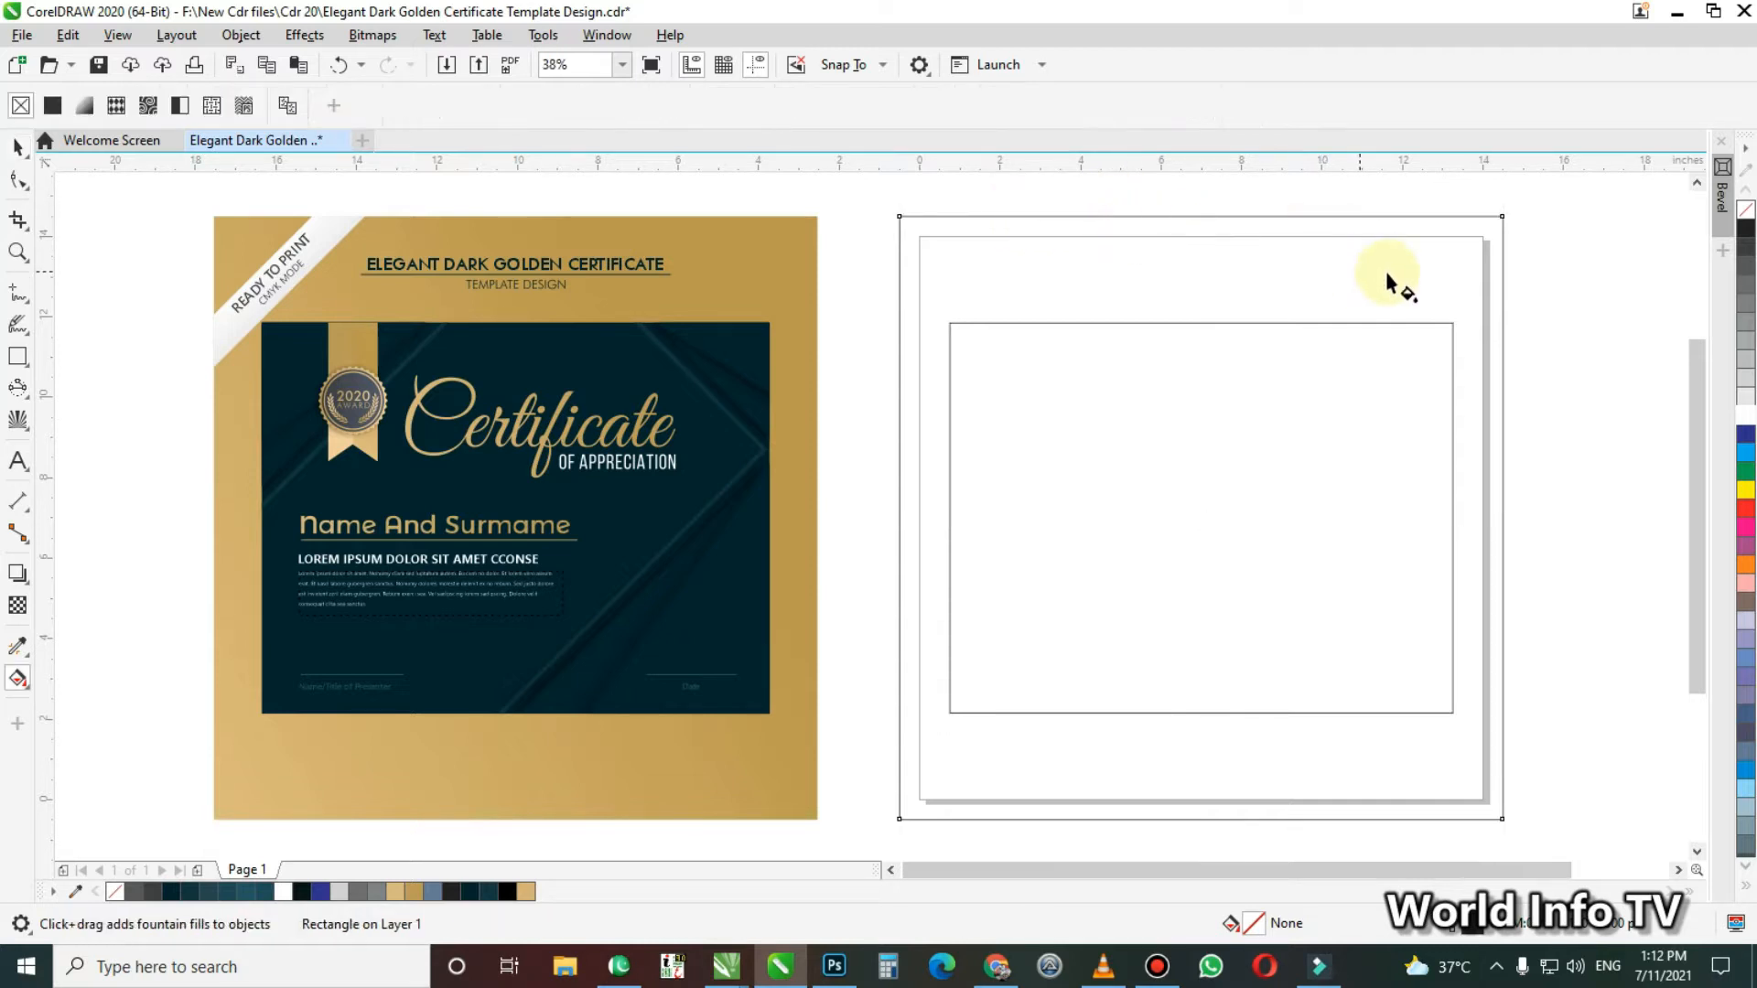
pyautogui.moveTo(1499, 214); pyautogui.dragTo(789, 835)
pyautogui.moveTo(1537, 200); pyautogui.dragTo(1550, 176)
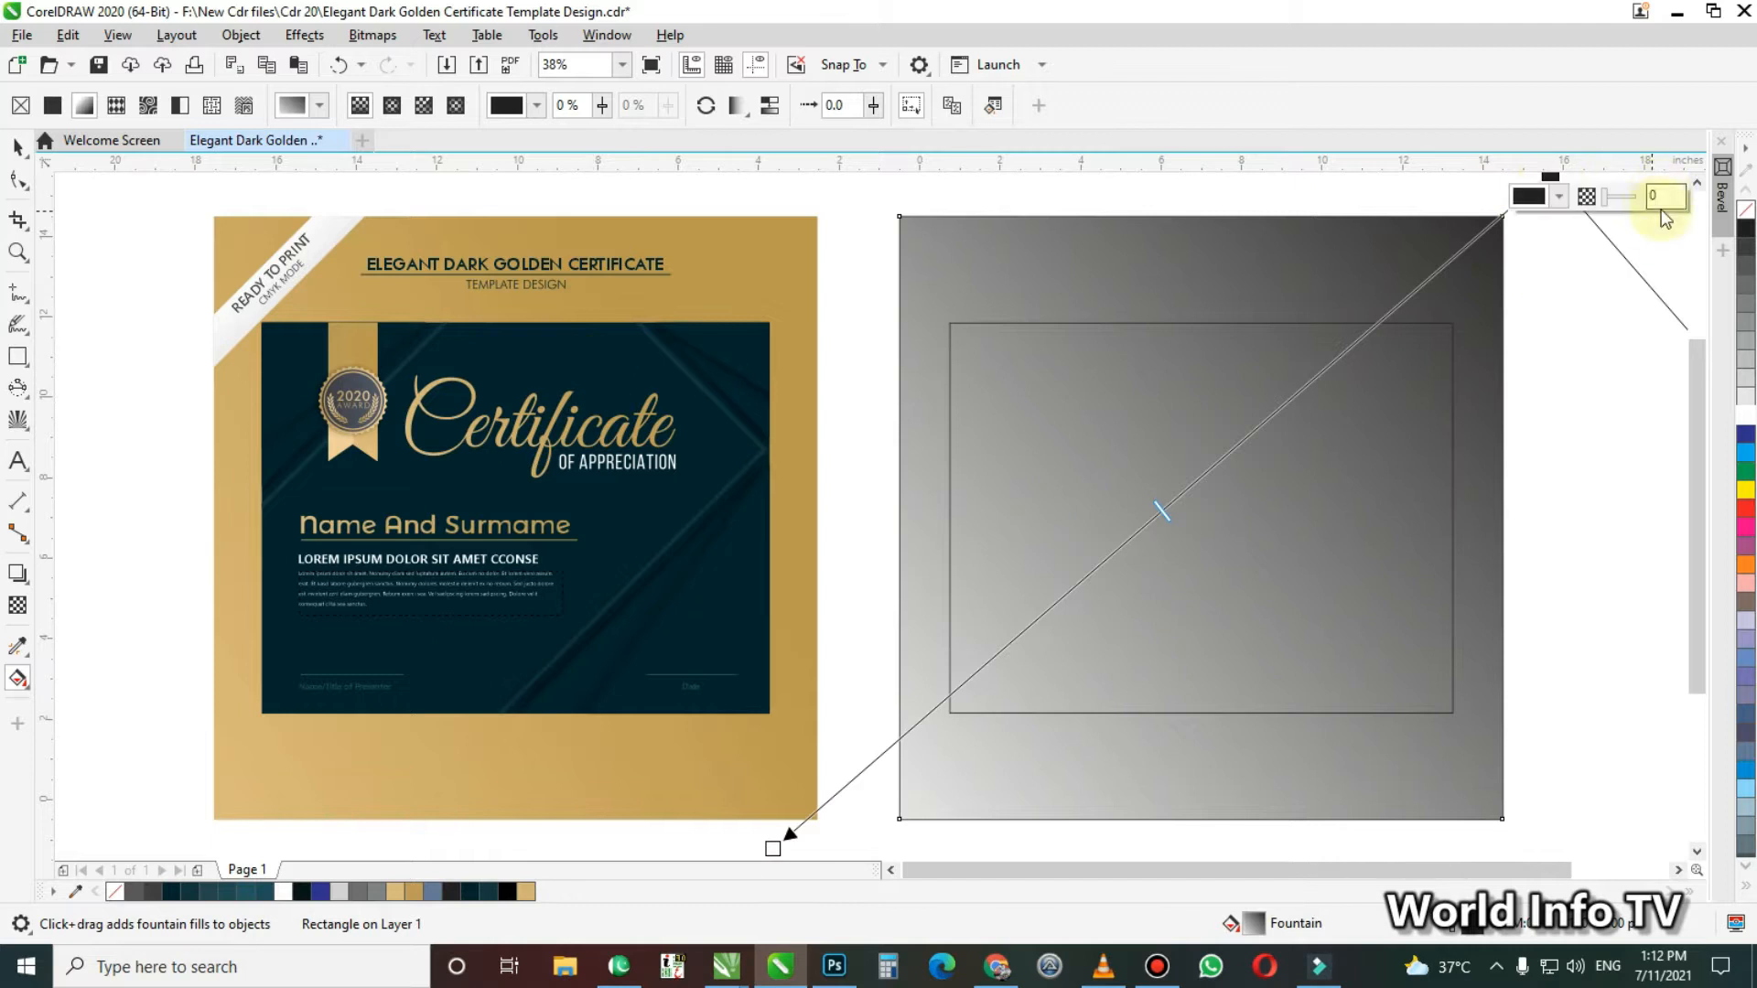
# Set the fountain fill's upper-right colour node to C 27, M 36, Y 84, K 3
pyautogui.click(1562, 196)
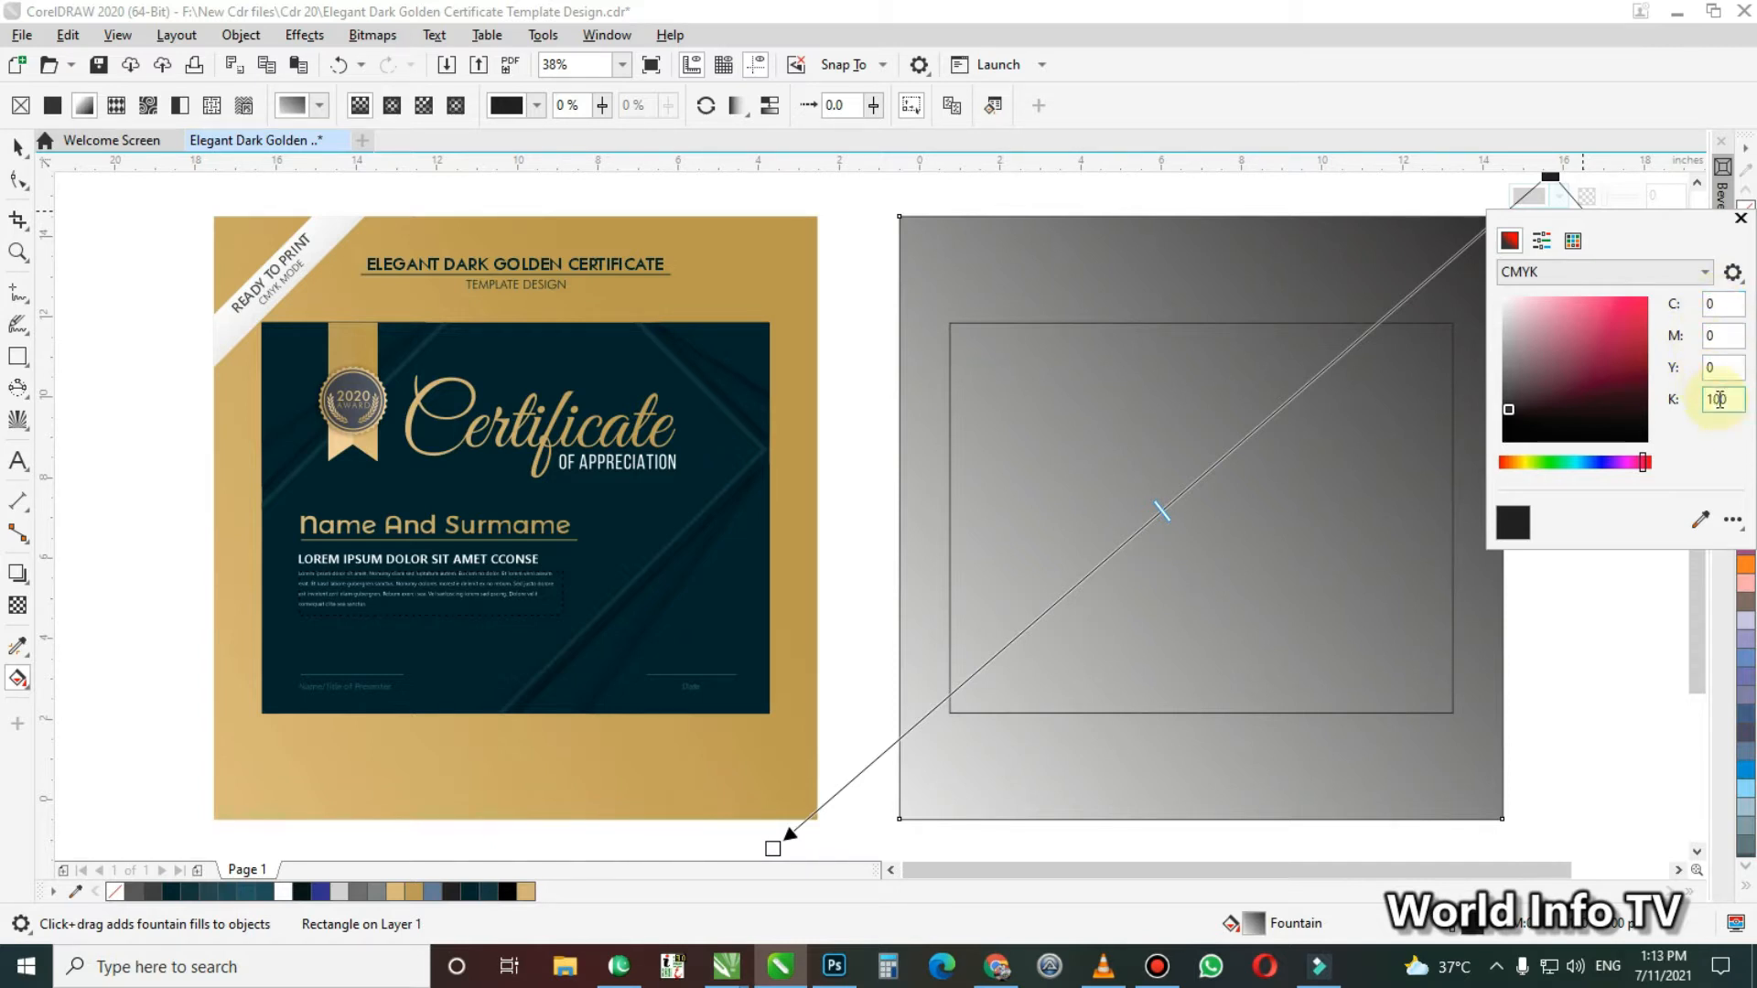
pyautogui.doubleClick(1726, 306)
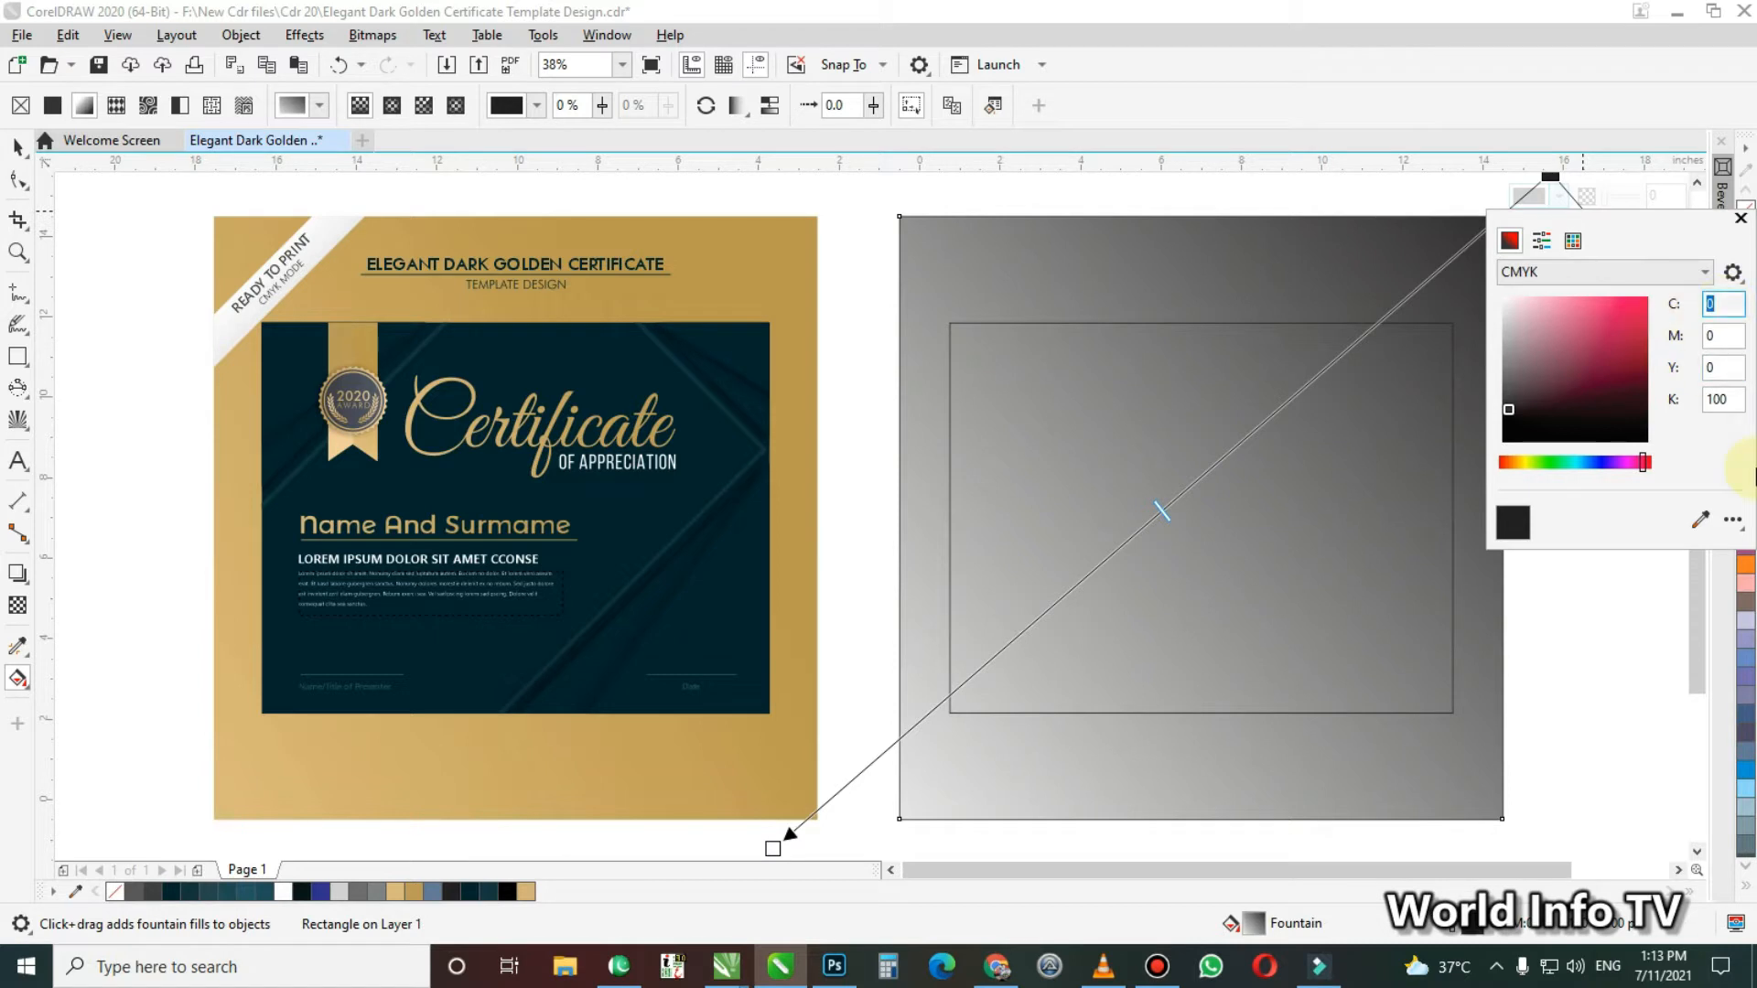
pyautogui.write('27')
pyautogui.press('Tab')
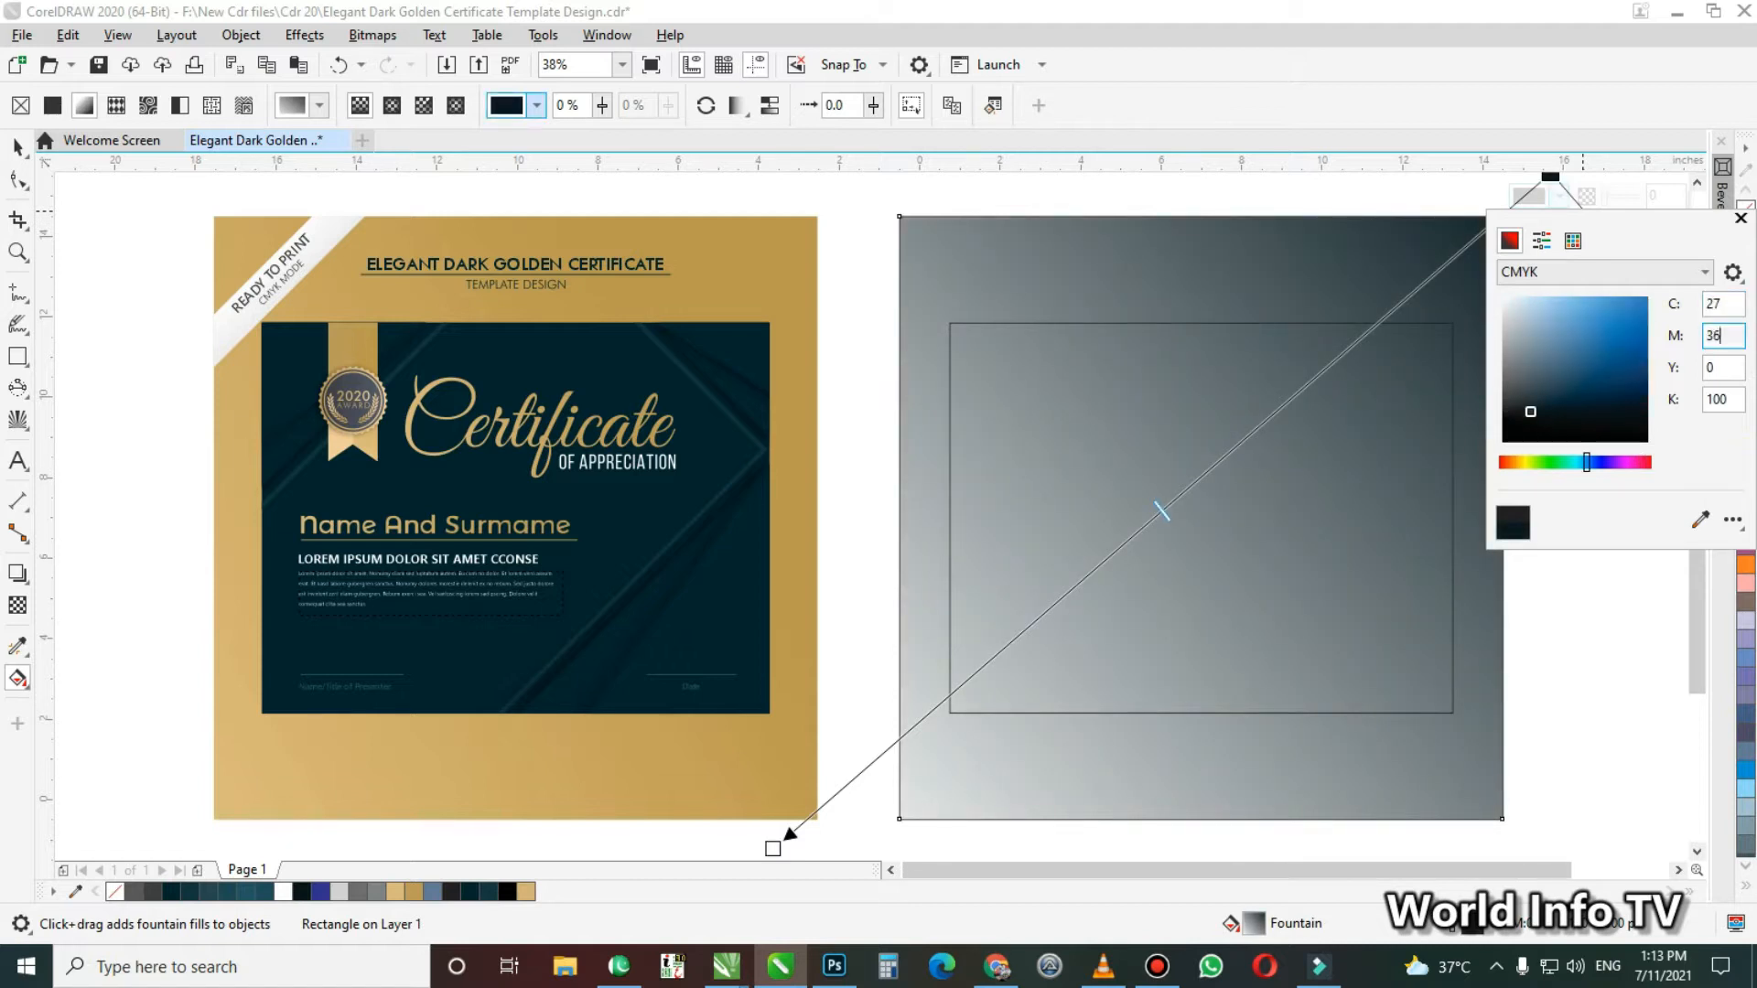
pyautogui.press('Tab')
pyautogui.write('84')
pyautogui.press('Tab')
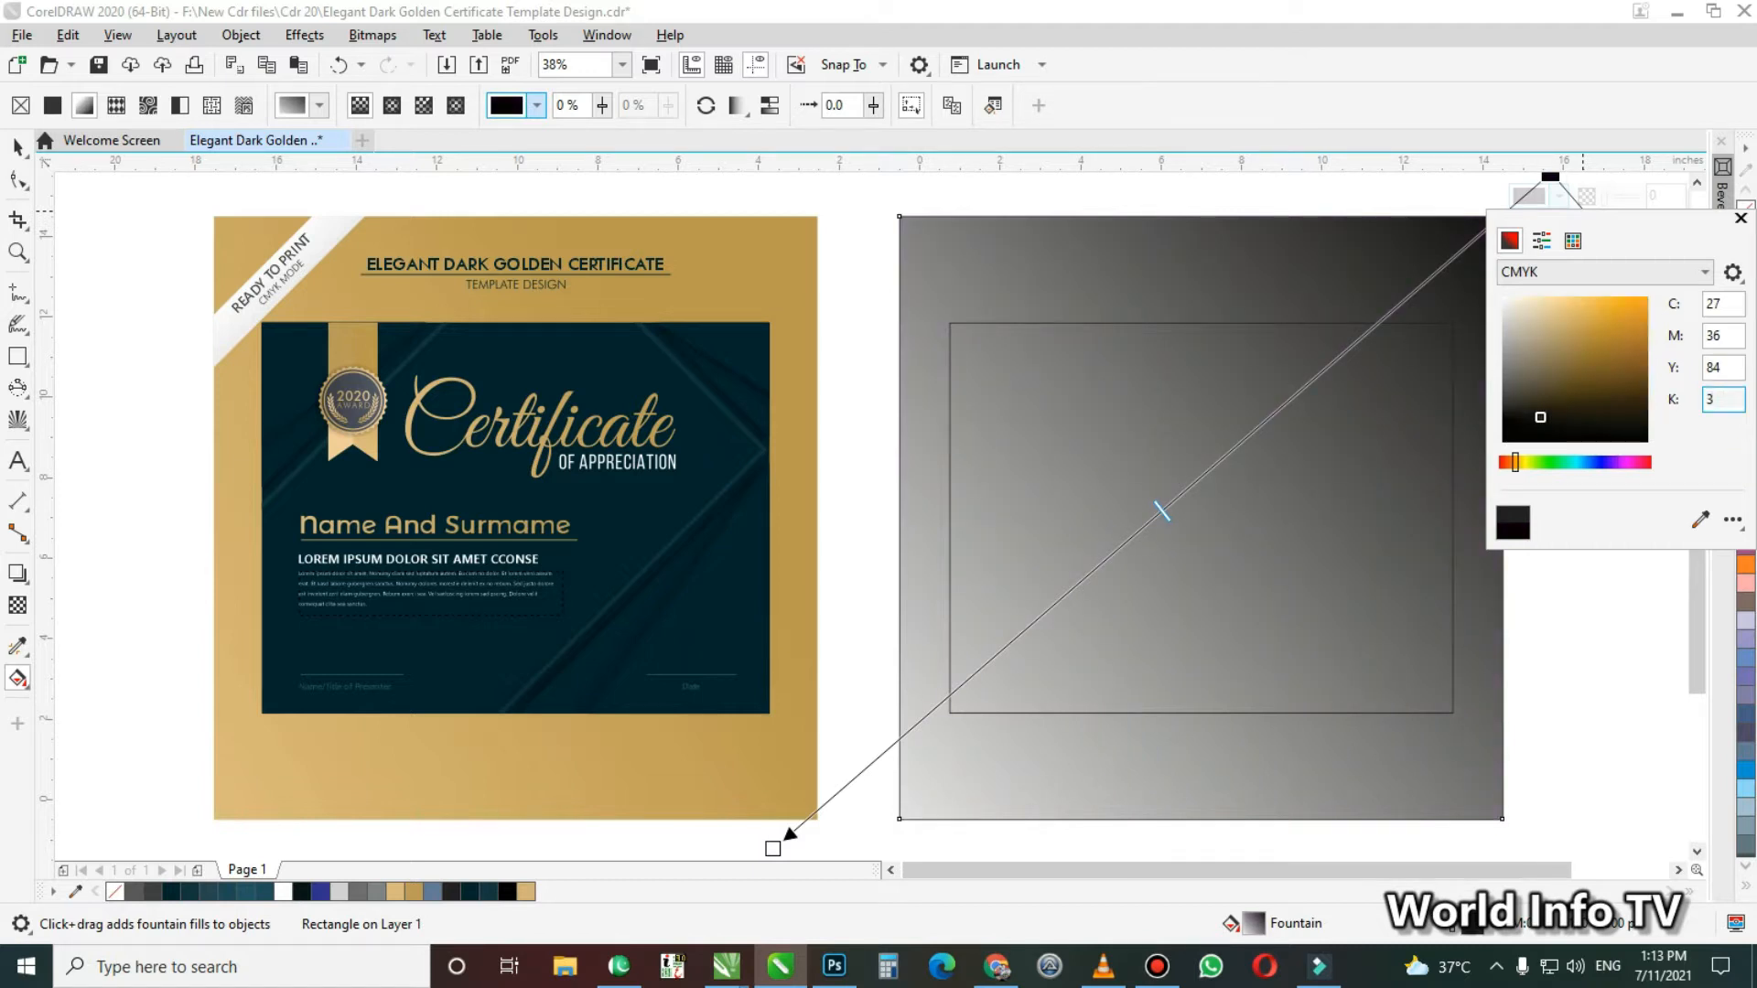
pyautogui.hotkey('shift', 'Tab')
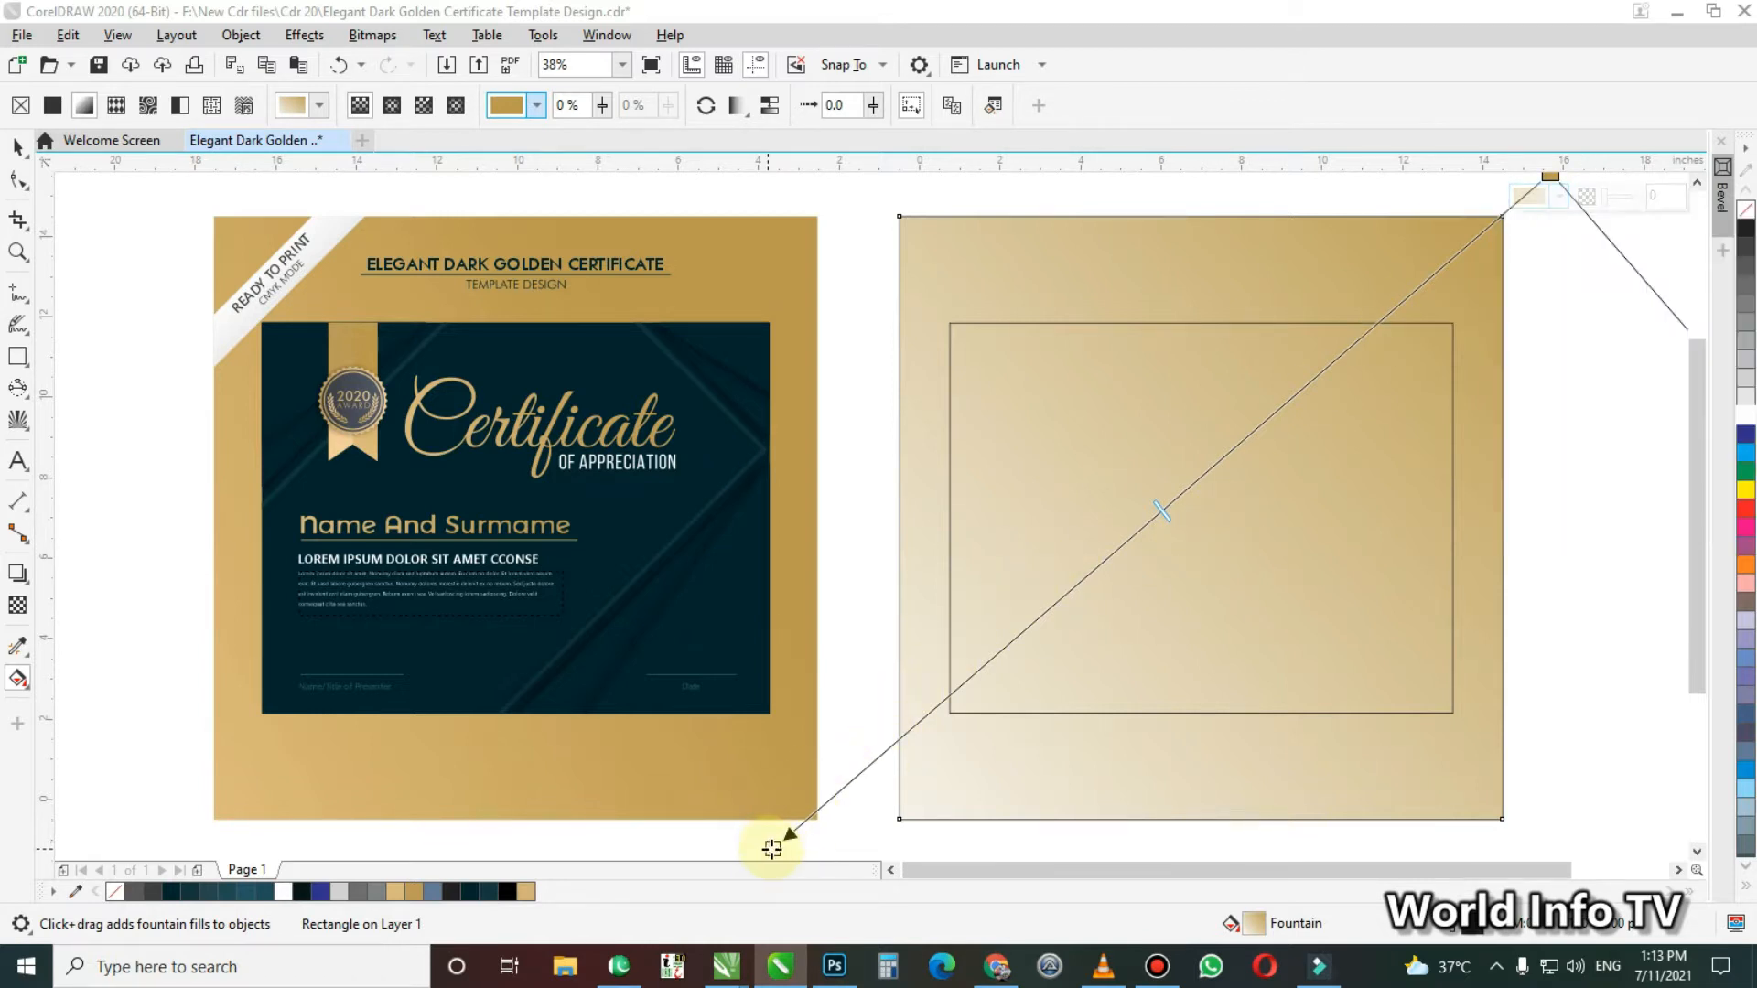
# Set the fountain fill's lower-left colour node to C 5, M 18, Y 47, K 0 and deselect the square
pyautogui.click(775, 844)
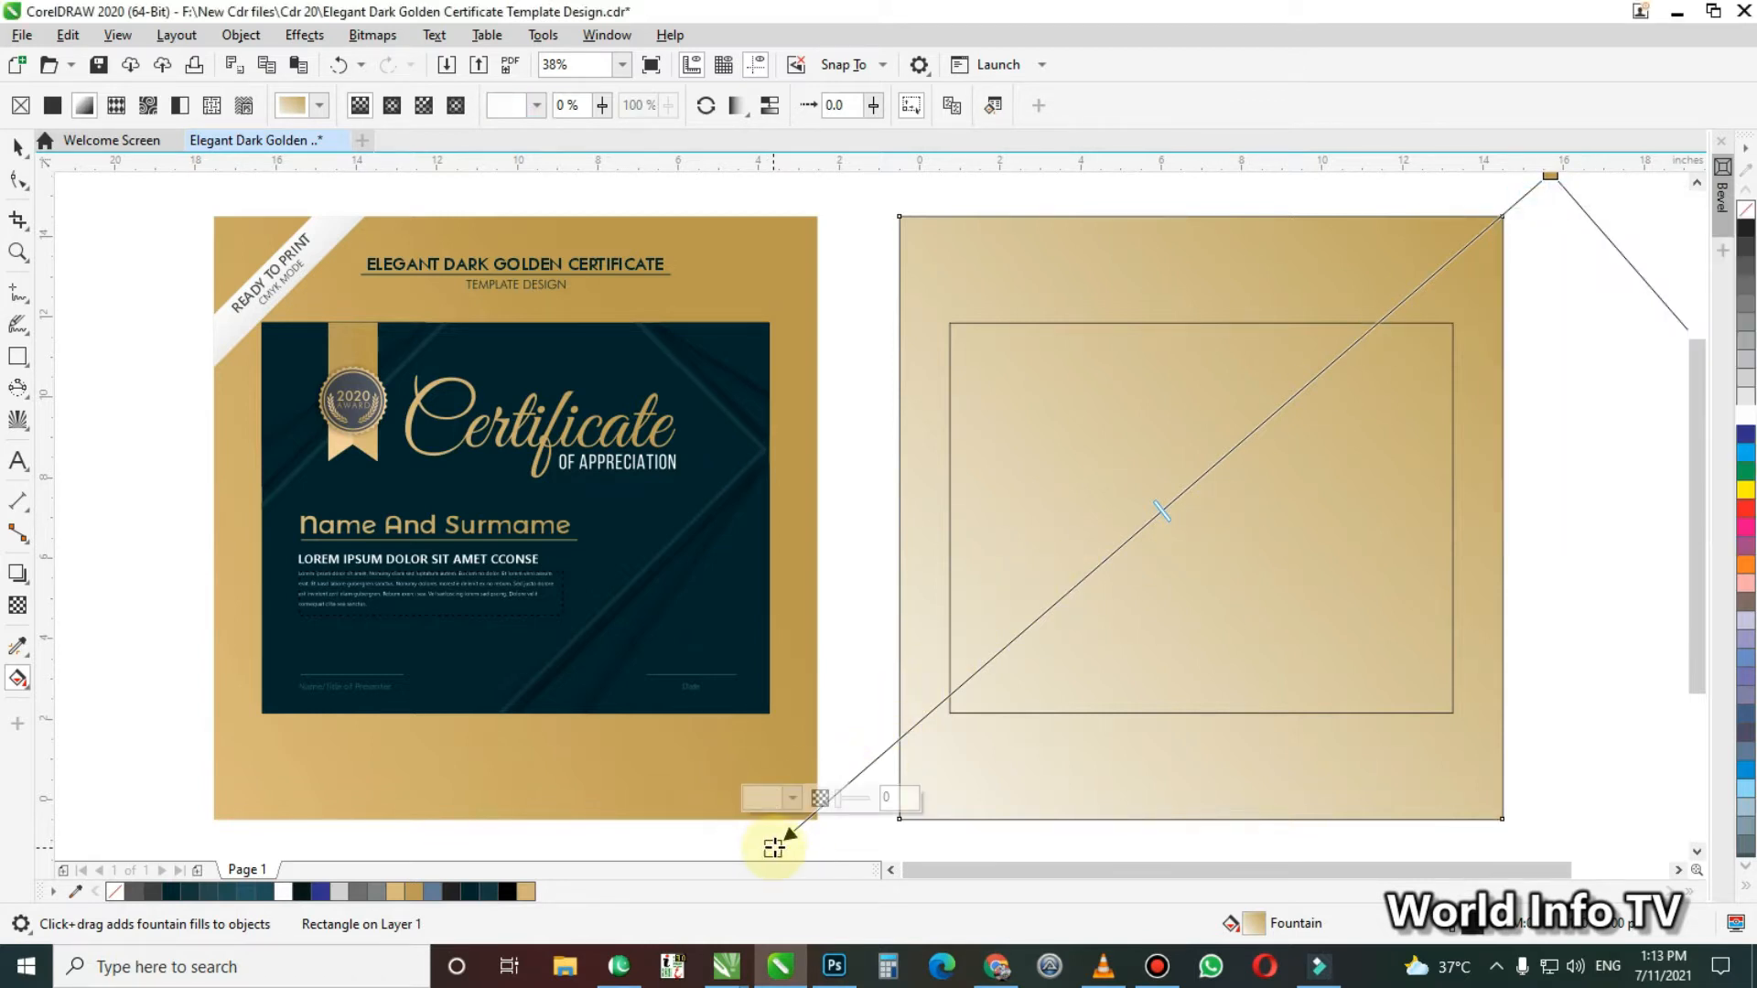
pyautogui.click(791, 799)
pyautogui.click(988, 540)
pyautogui.write('5')
pyautogui.press('Tab')
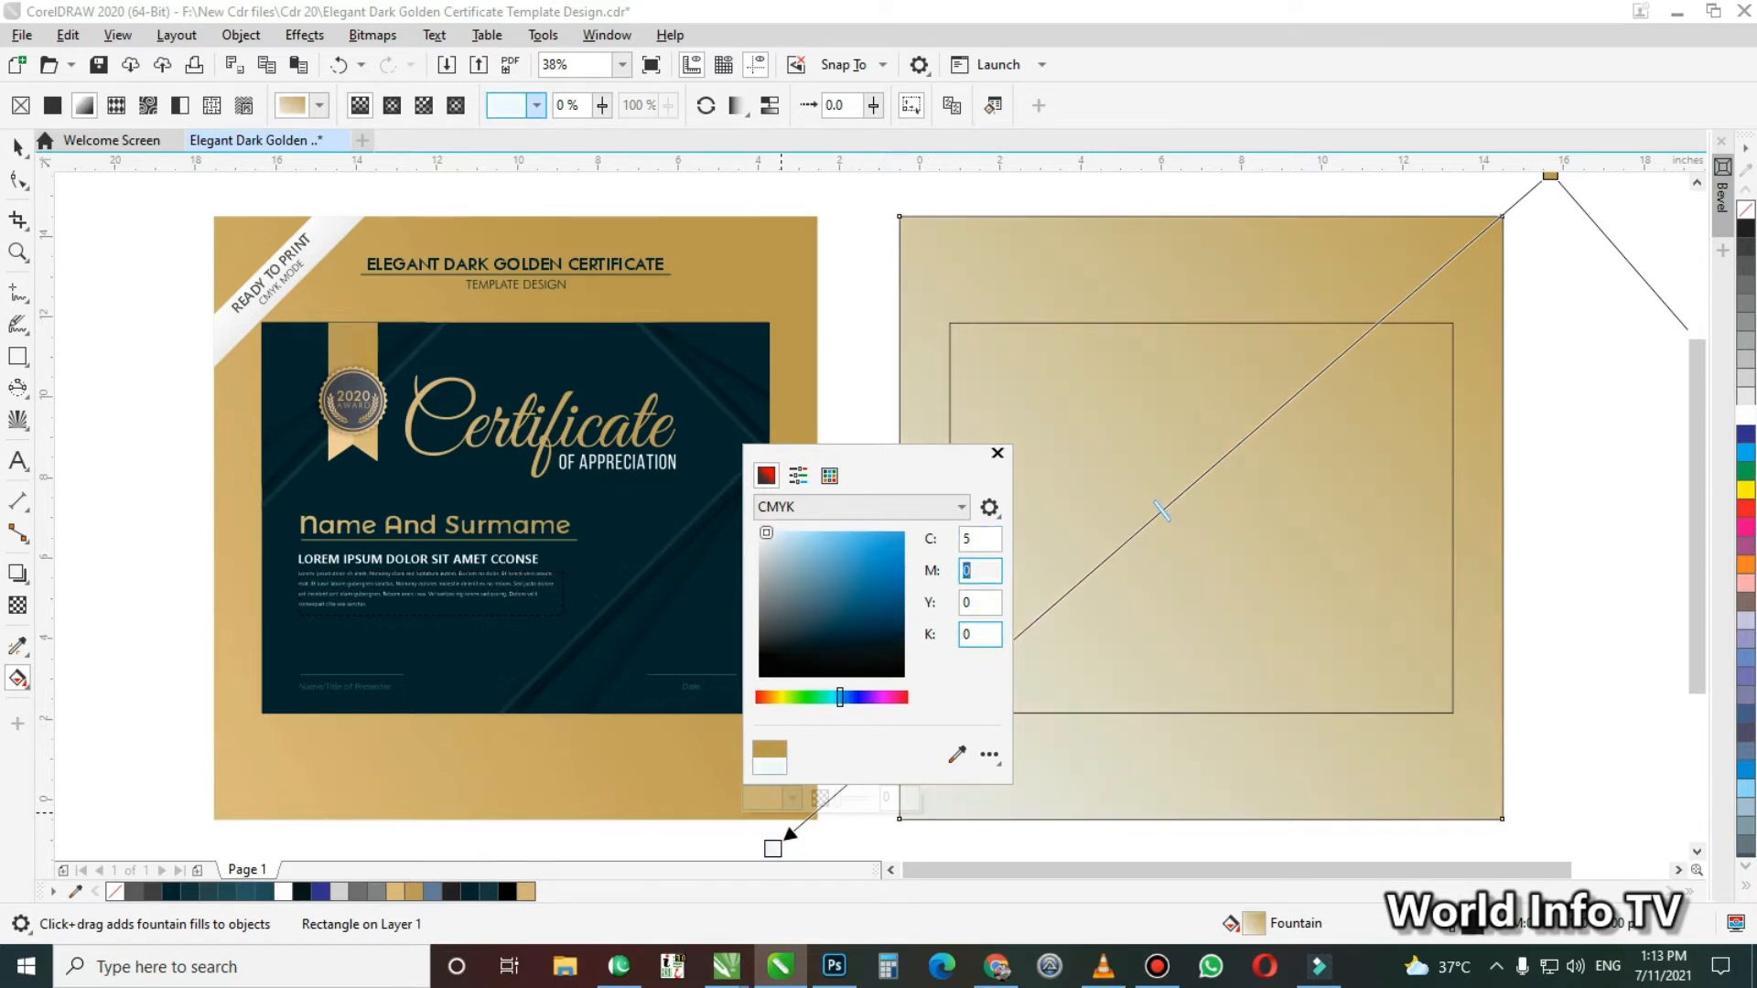
pyautogui.write('18')
pyautogui.press('Tab')
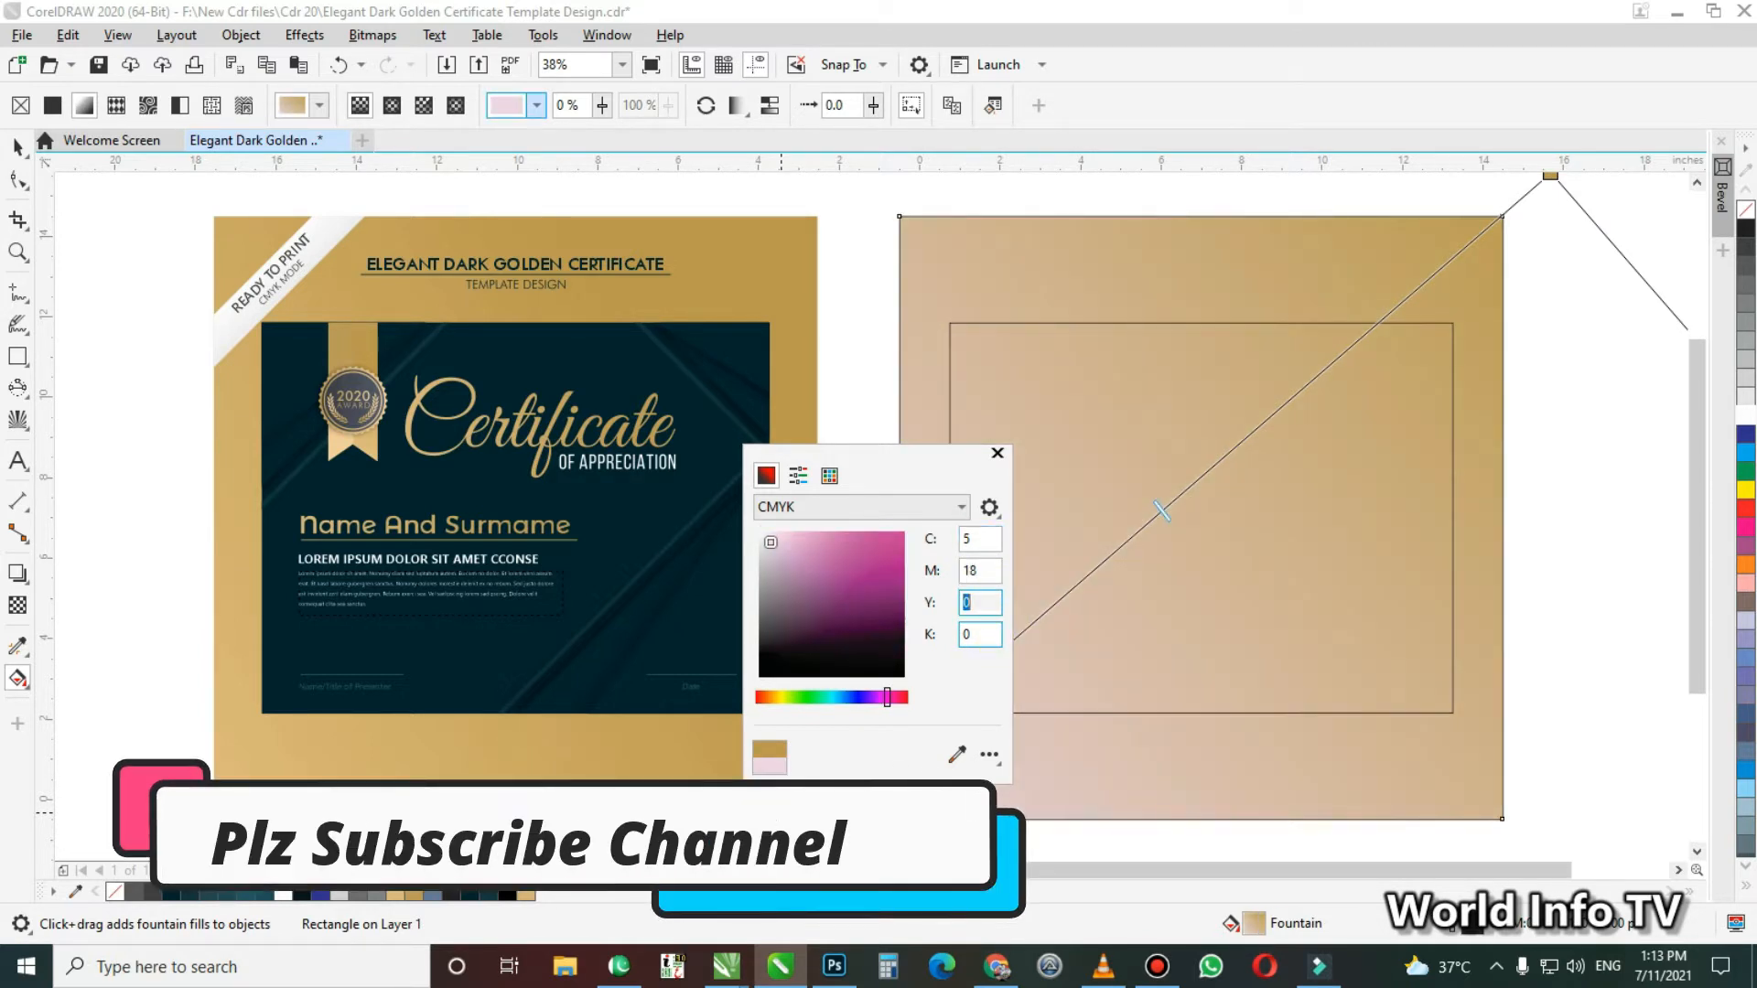
pyautogui.write('47')
pyautogui.press('Tab')
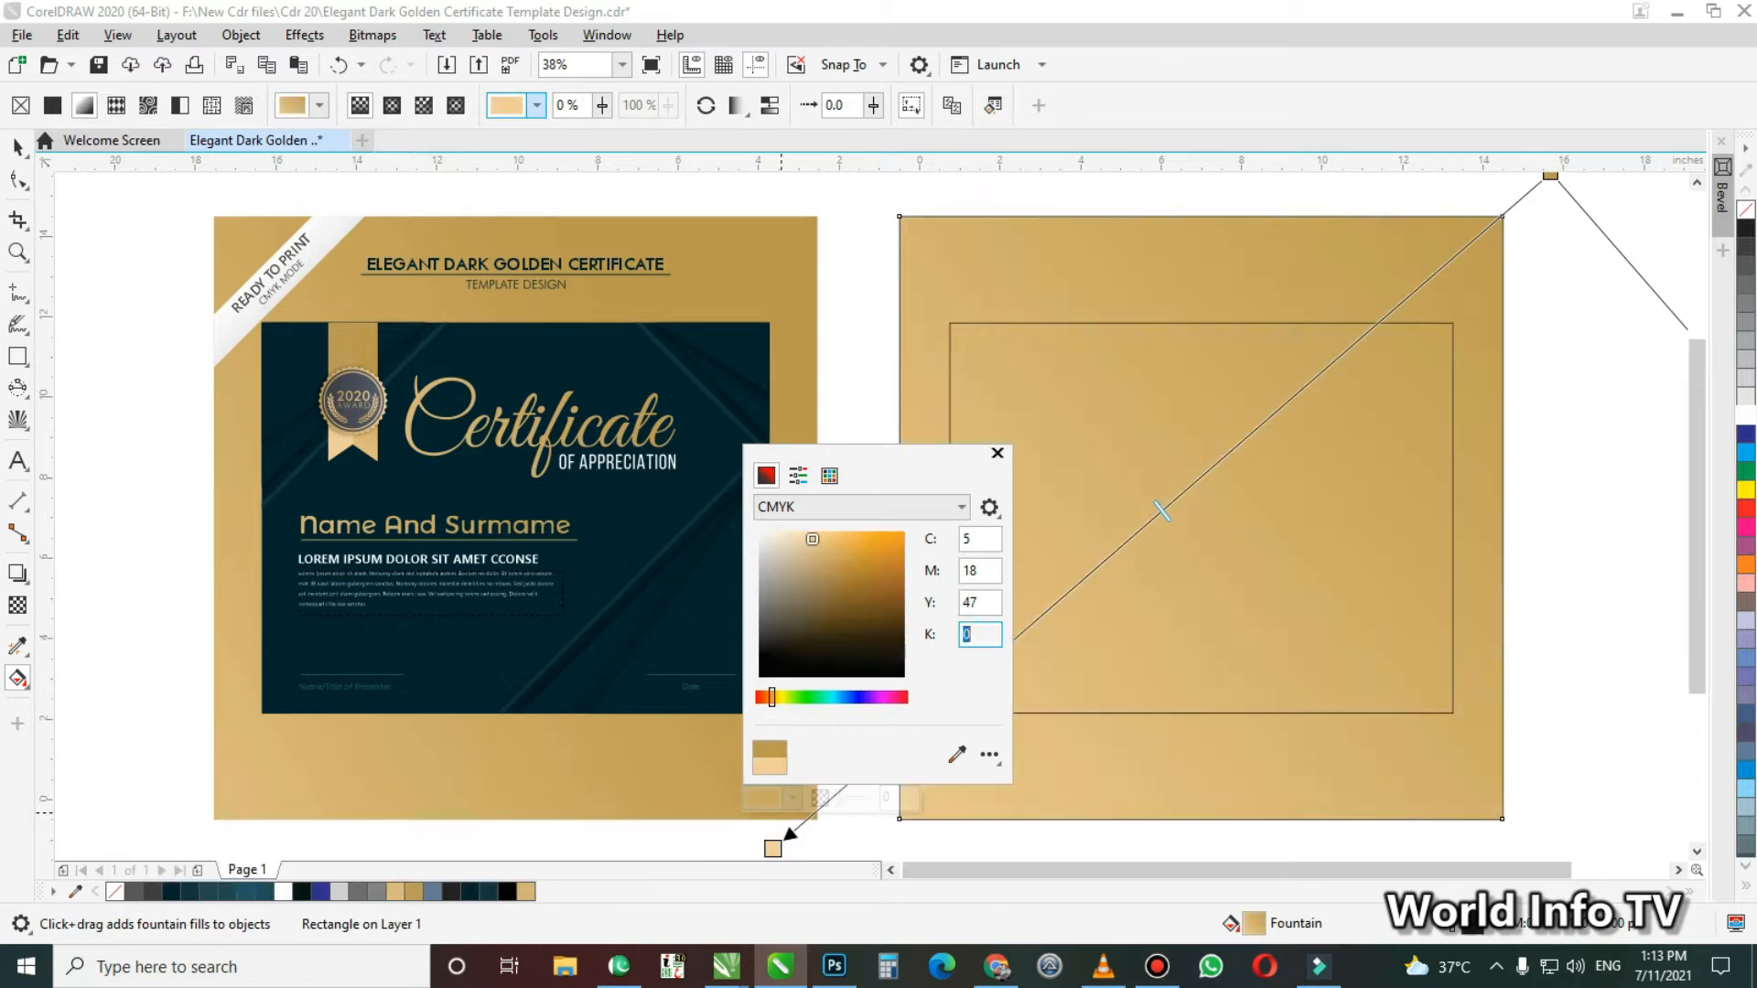
pyautogui.hotkey('shift', 'Tab')
pyautogui.click(860, 311)
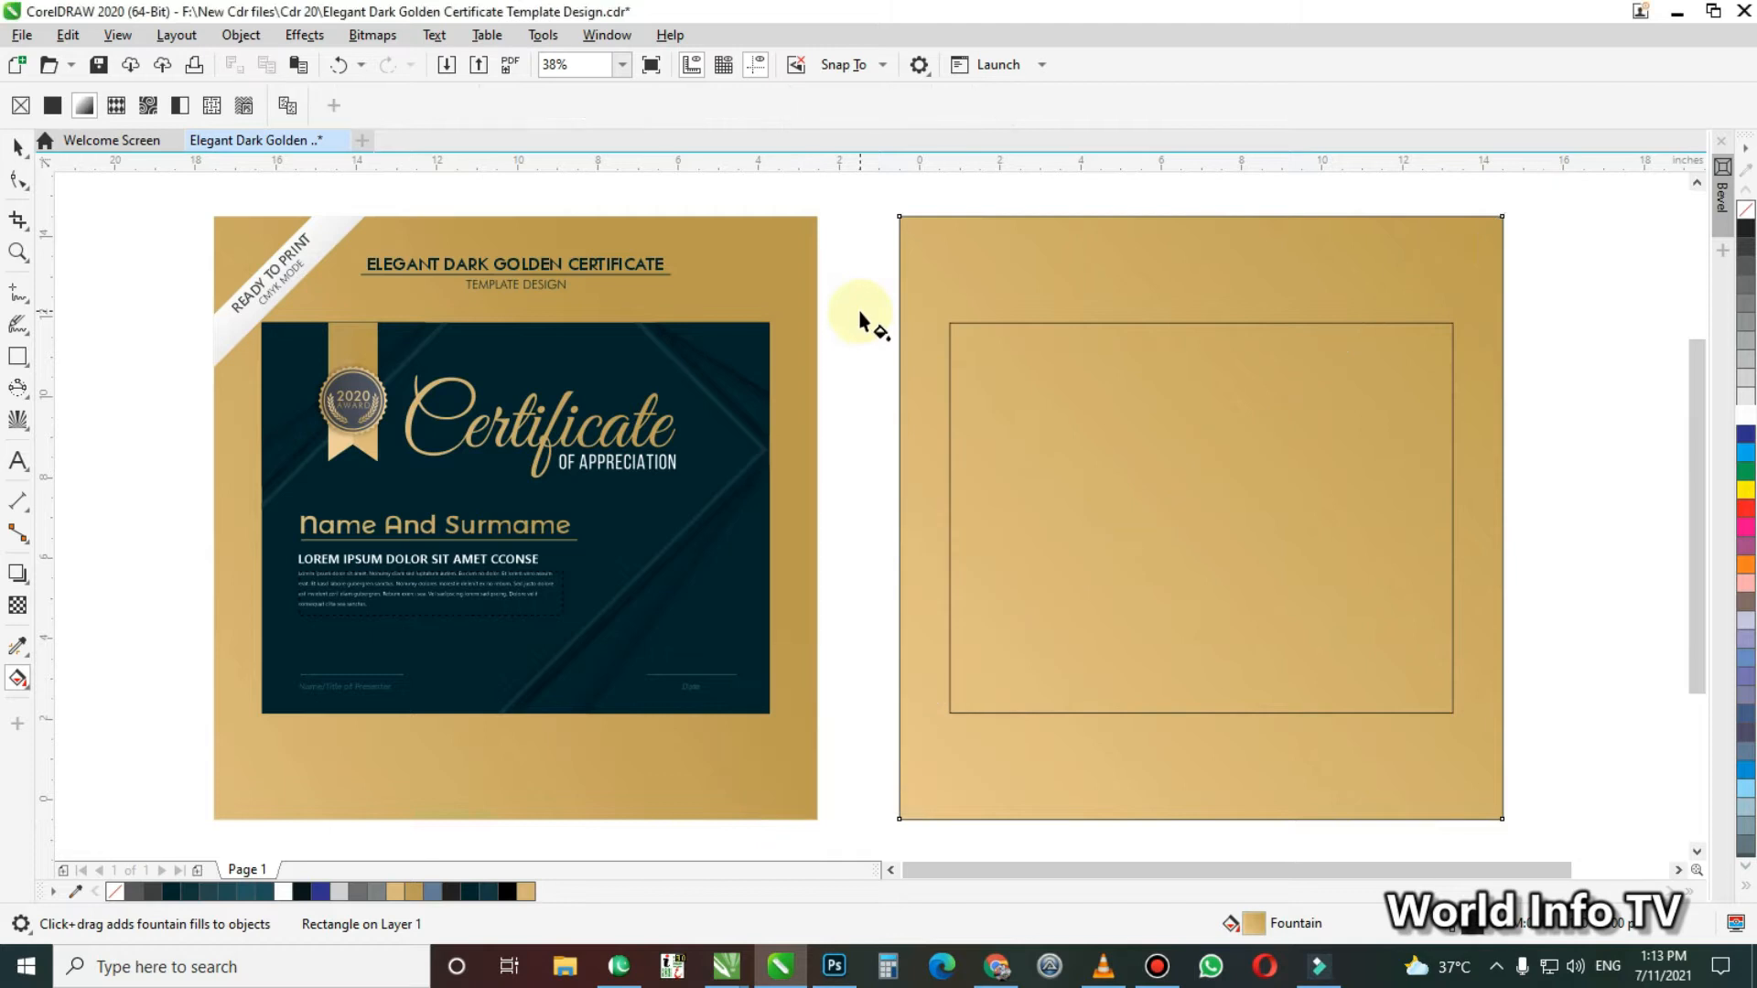
pyautogui.press('space')
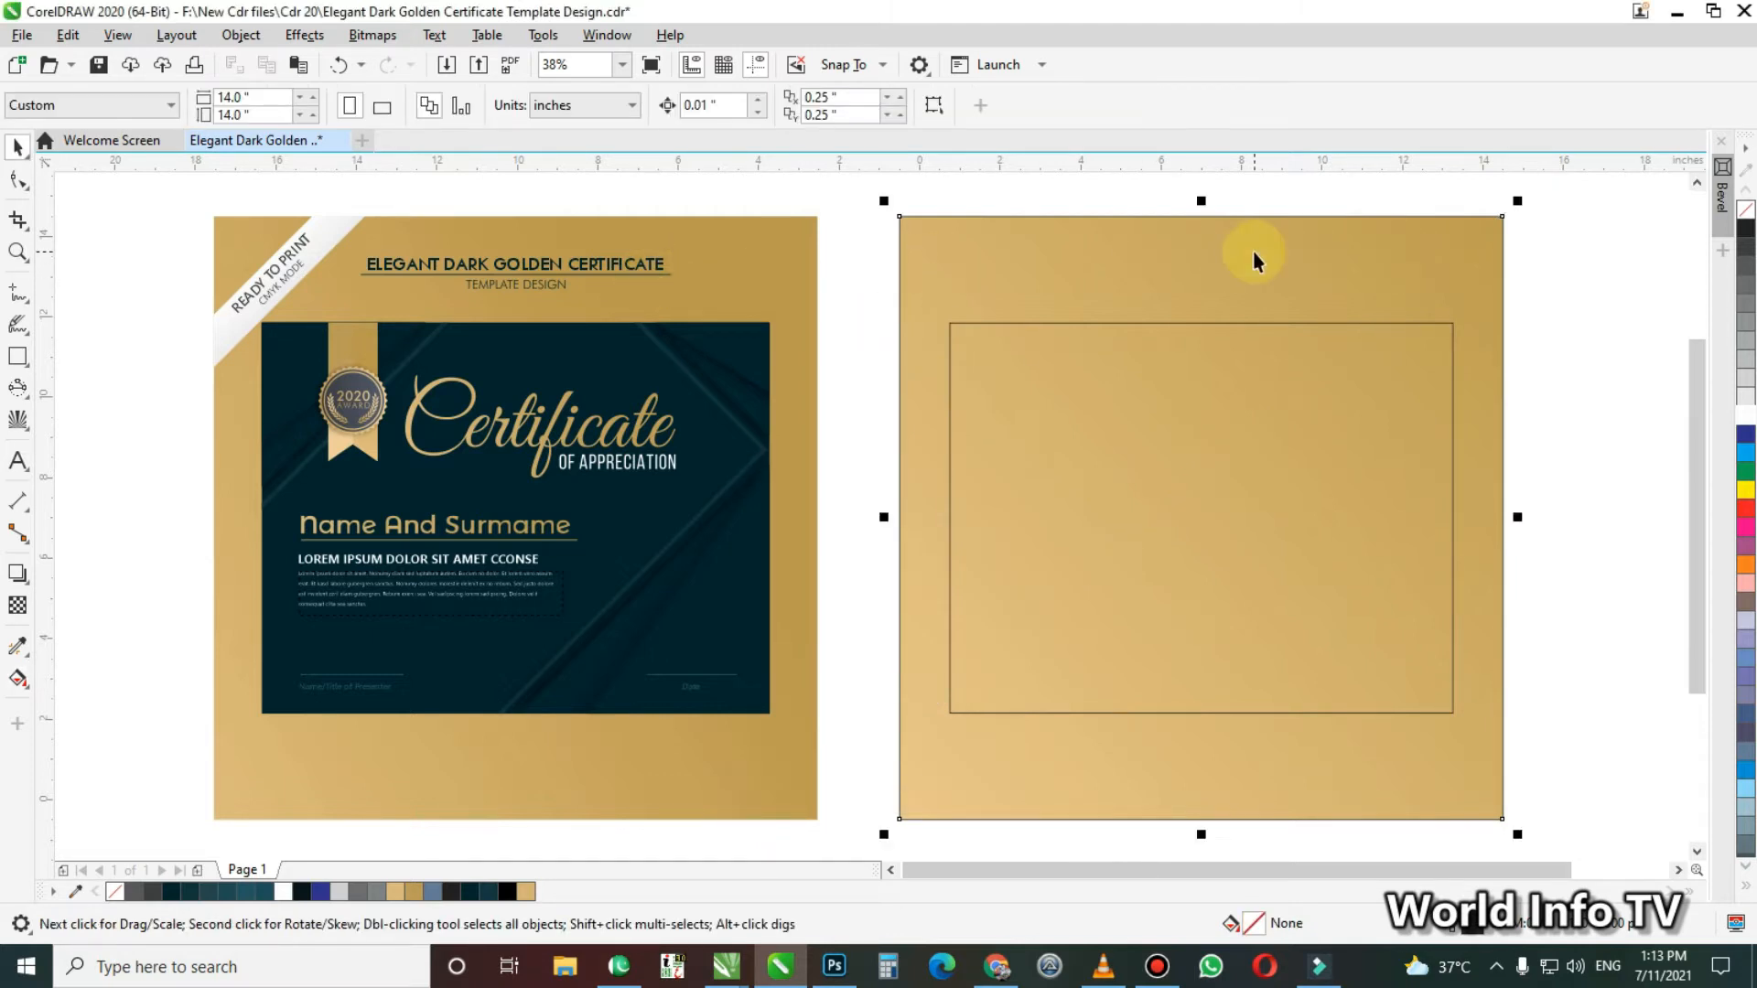
pyautogui.click(1255, 252)
pyautogui.click(835, 393)
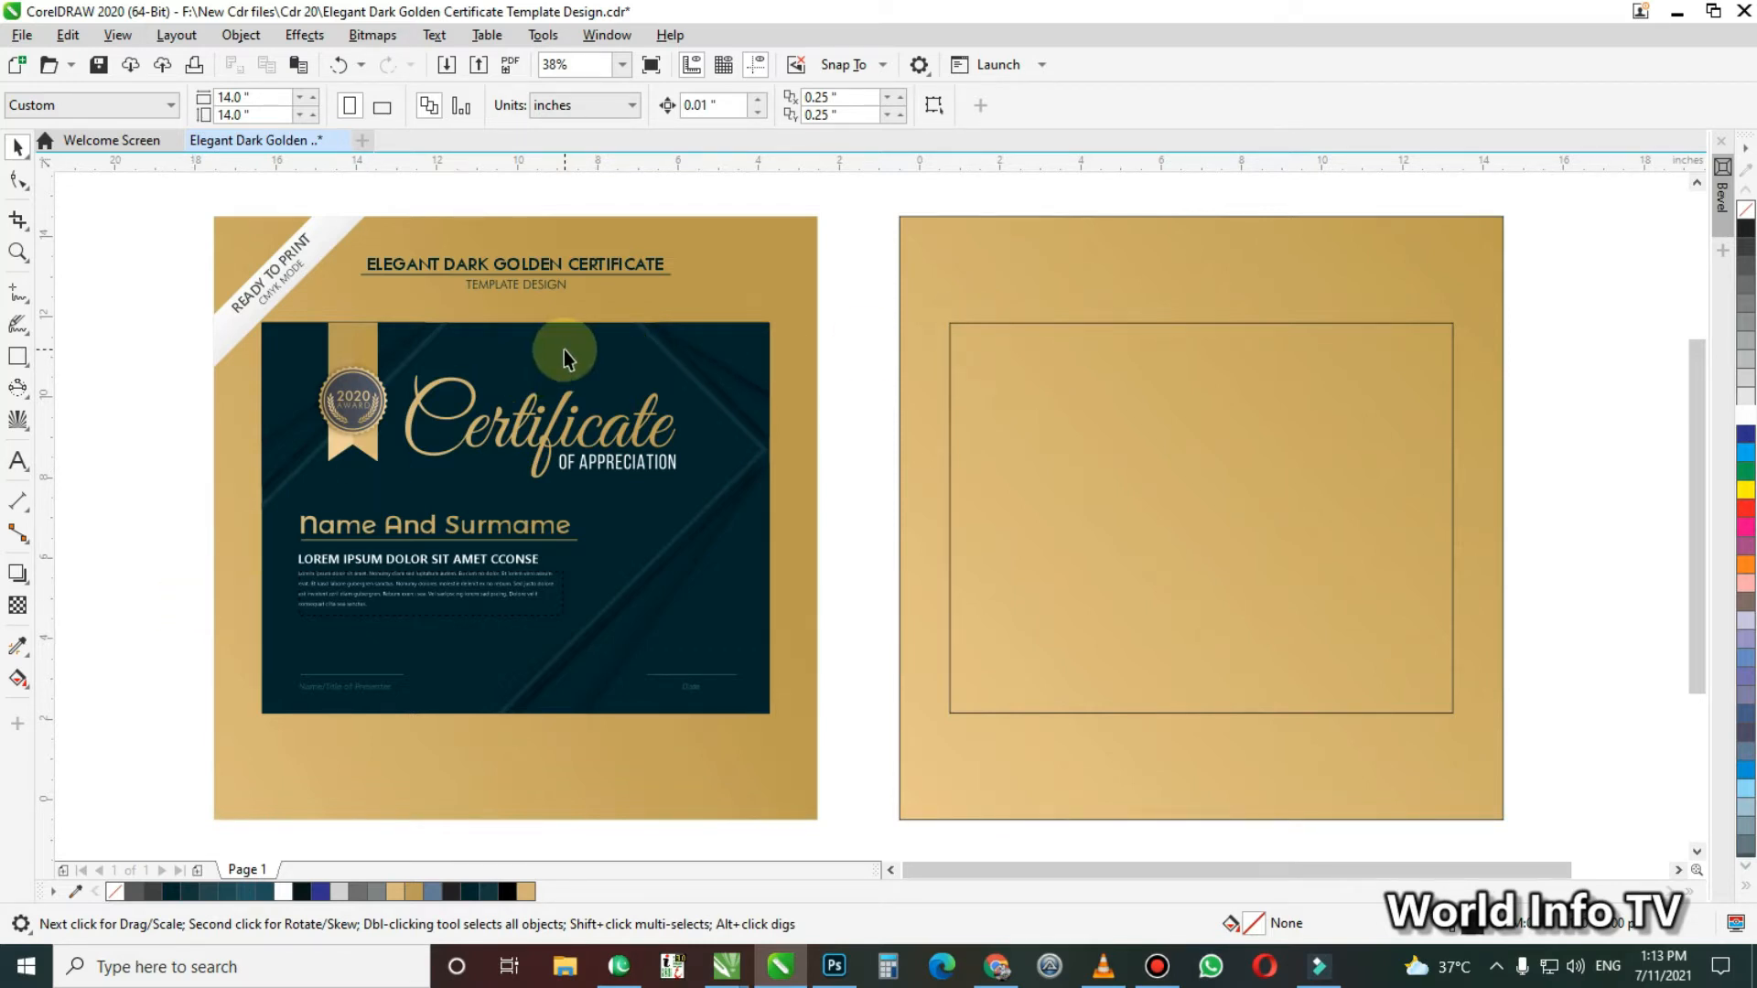
# Apply a uniform fill to the inner rectangle of the new certificate
pyautogui.click(16, 650)
pyautogui.click(100, 647)
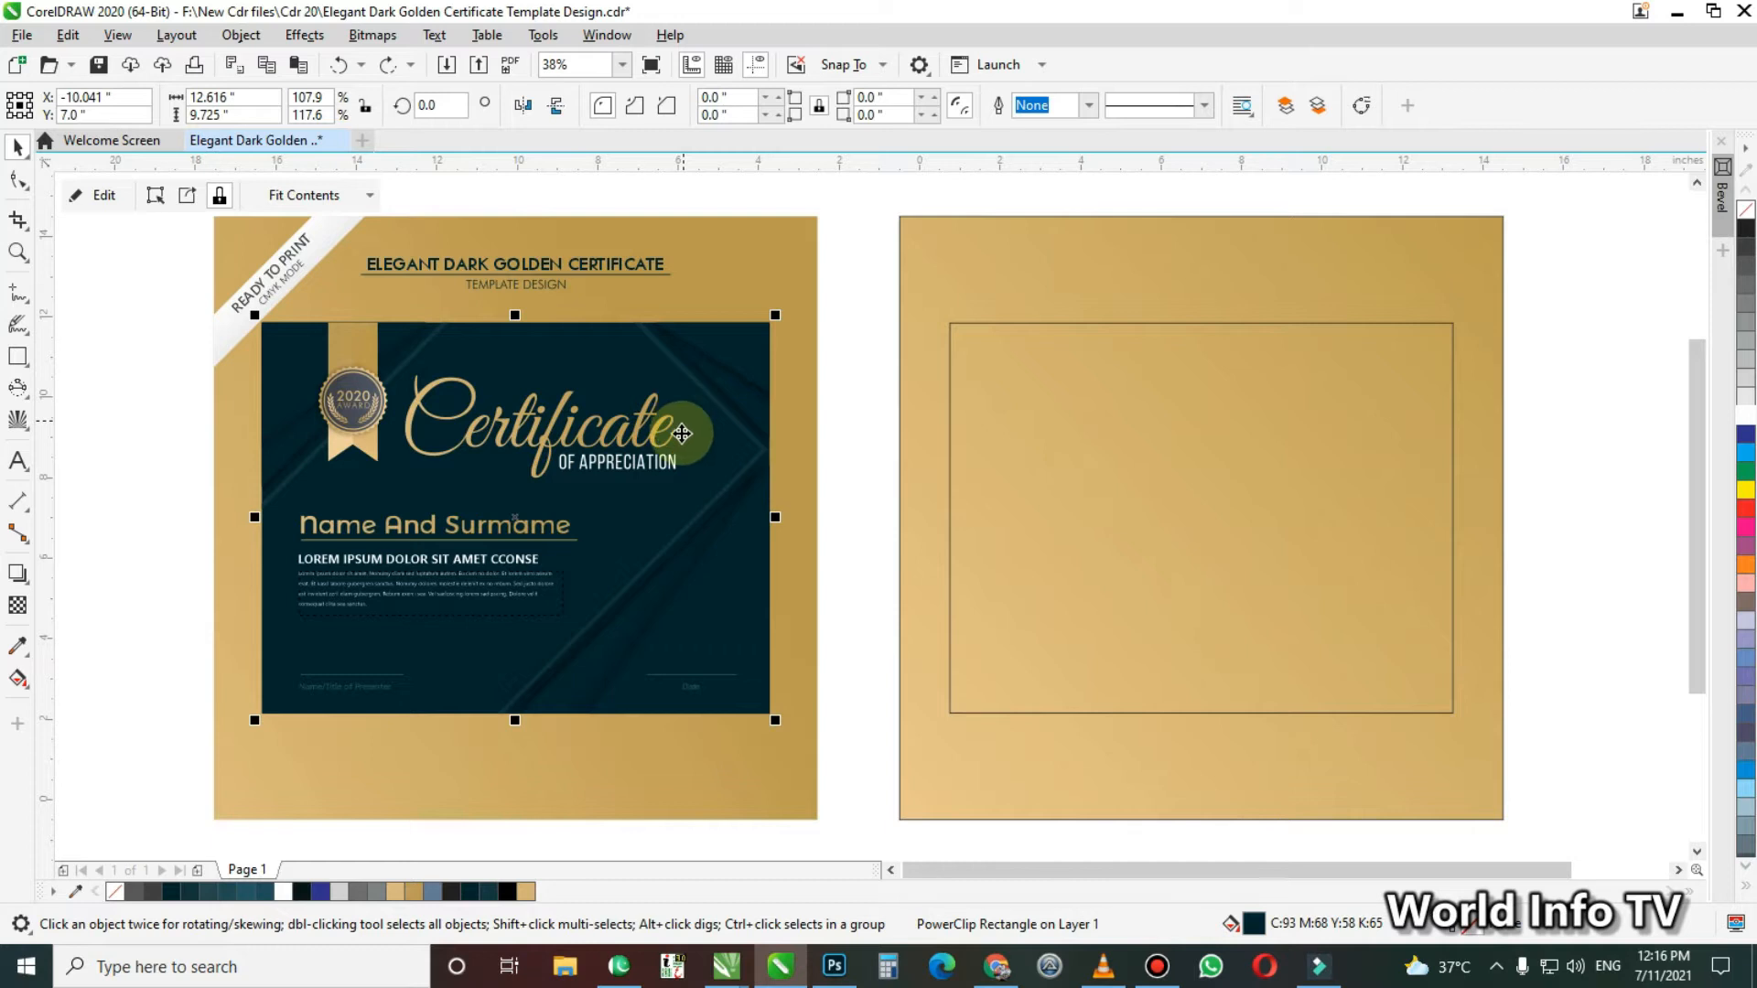
pyautogui.click(1056, 324)
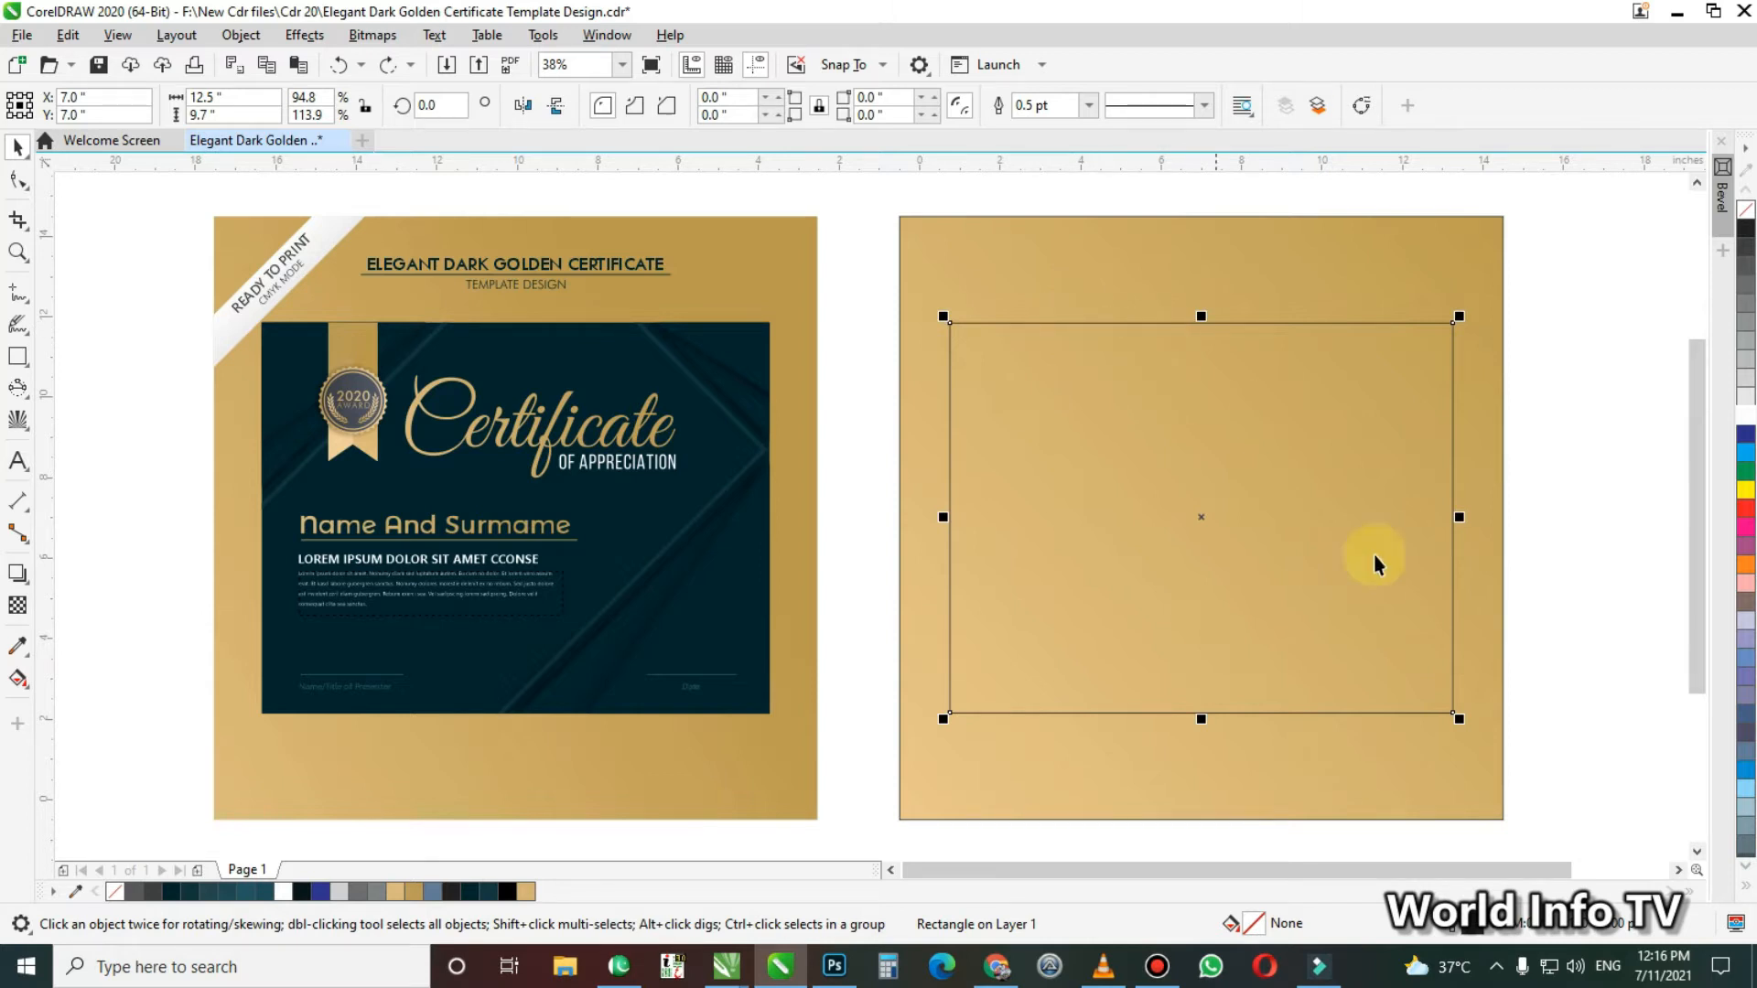
pyautogui.doubleClick(1252, 926)
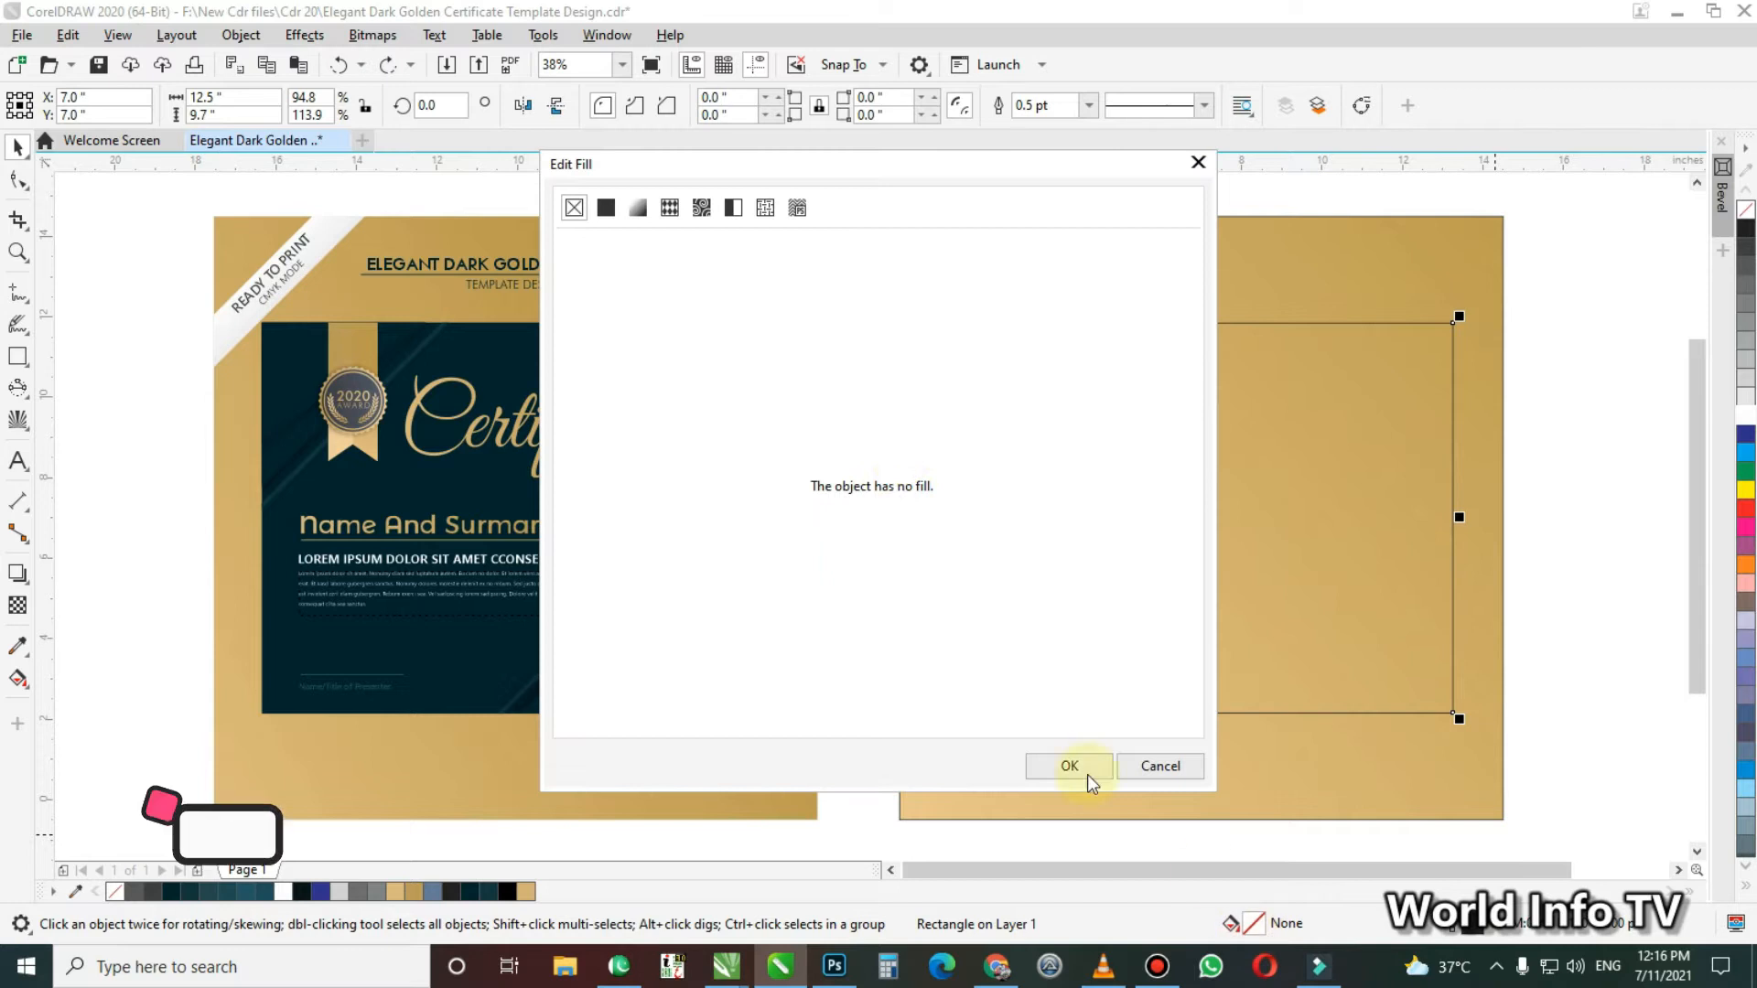
pyautogui.click(606, 208)
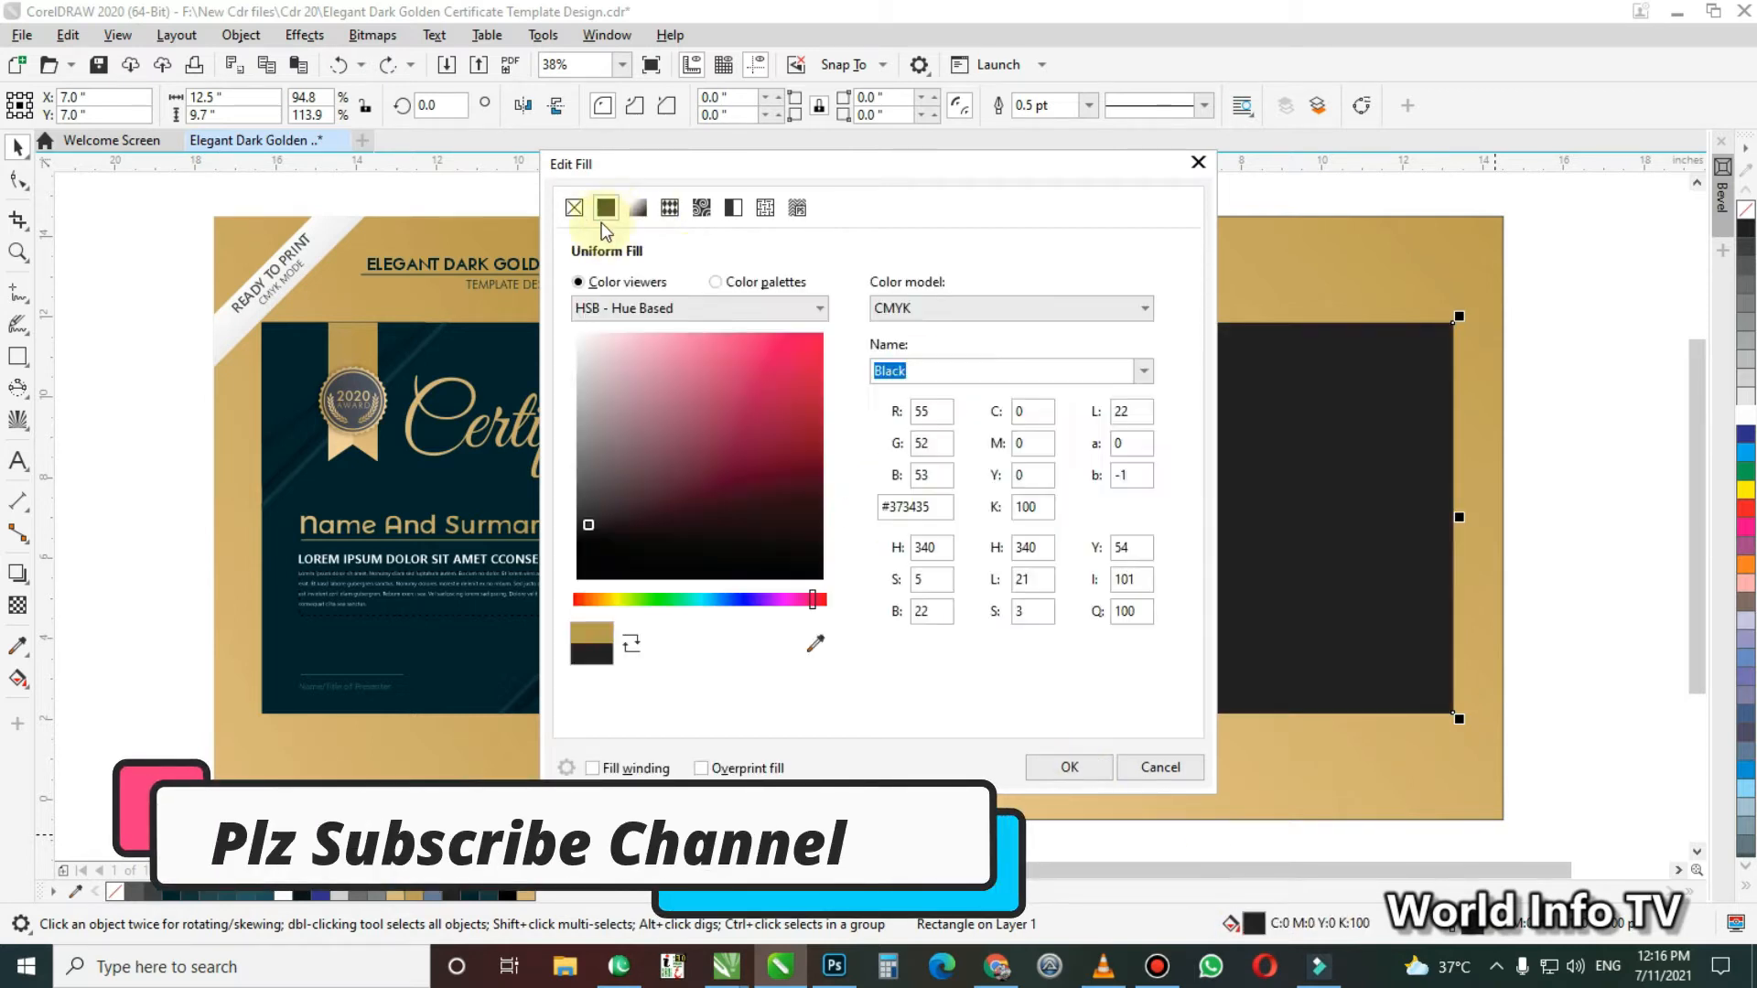
# Set the inner rectangle's uniform fill colour to C 93, M 68, Y 58, K 65
pyautogui.click(1021, 411)
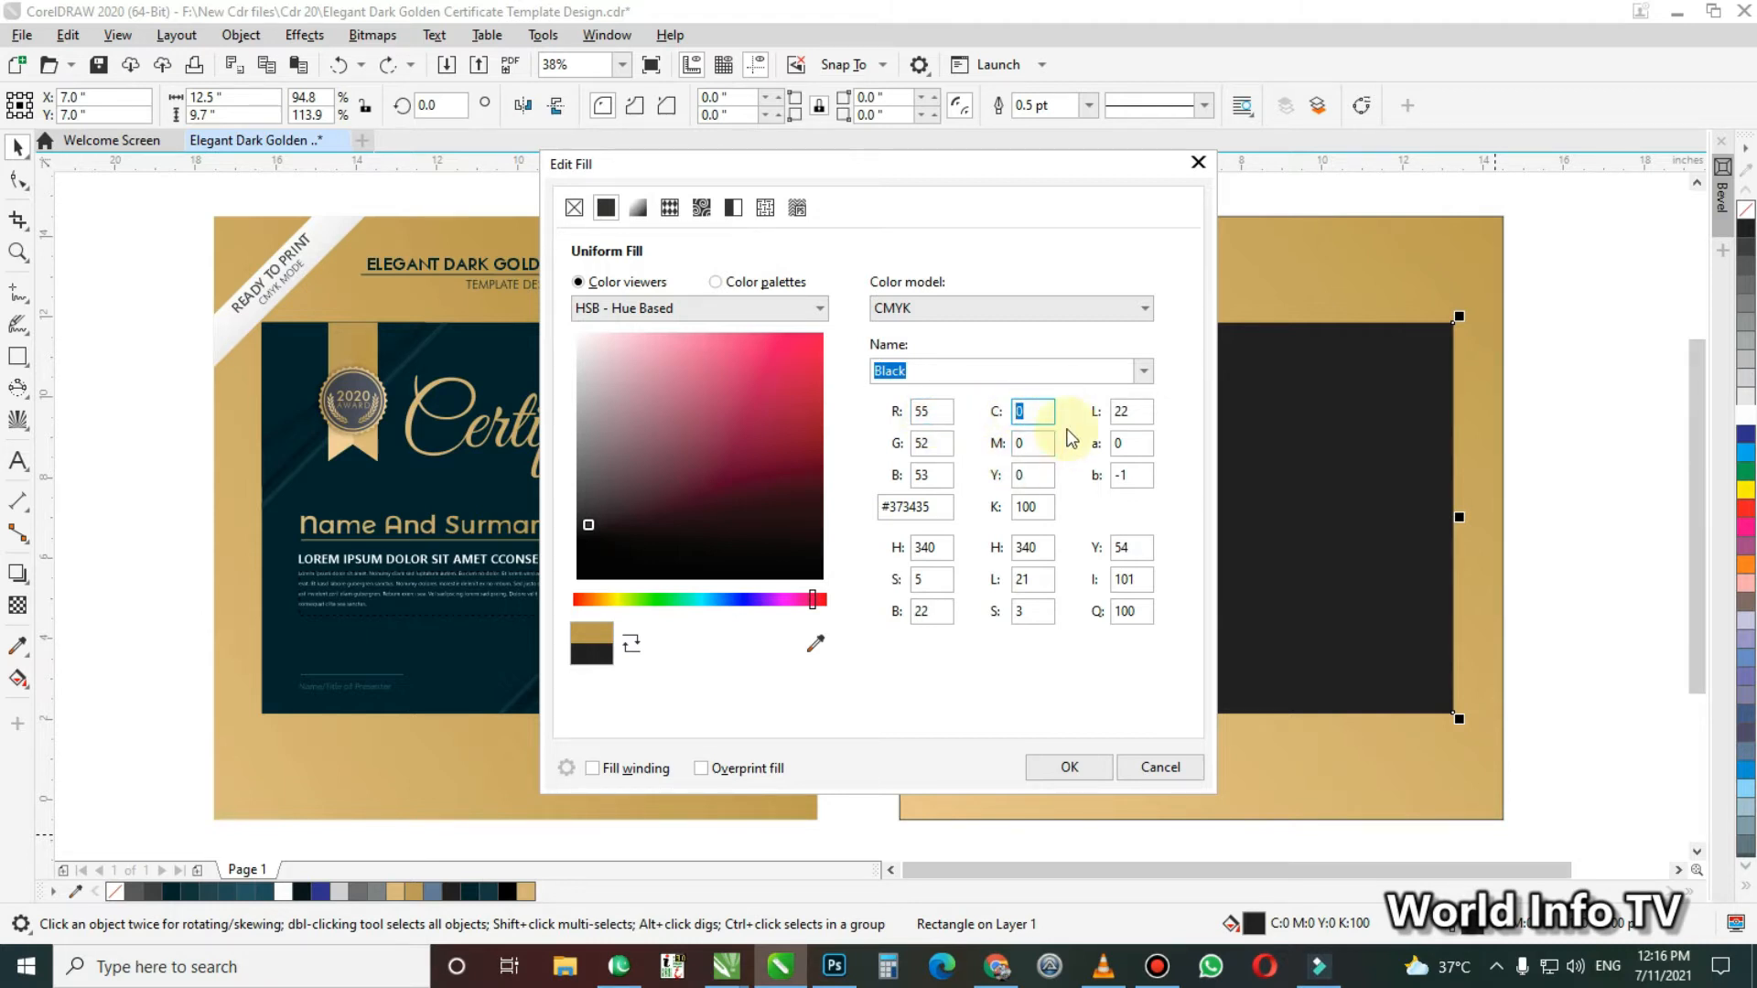
pyautogui.write('93')
pyautogui.press('Tab')
pyautogui.write('68')
pyautogui.press('Tab')
pyautogui.write('58')
pyautogui.press('Tab')
pyautogui.write('65')
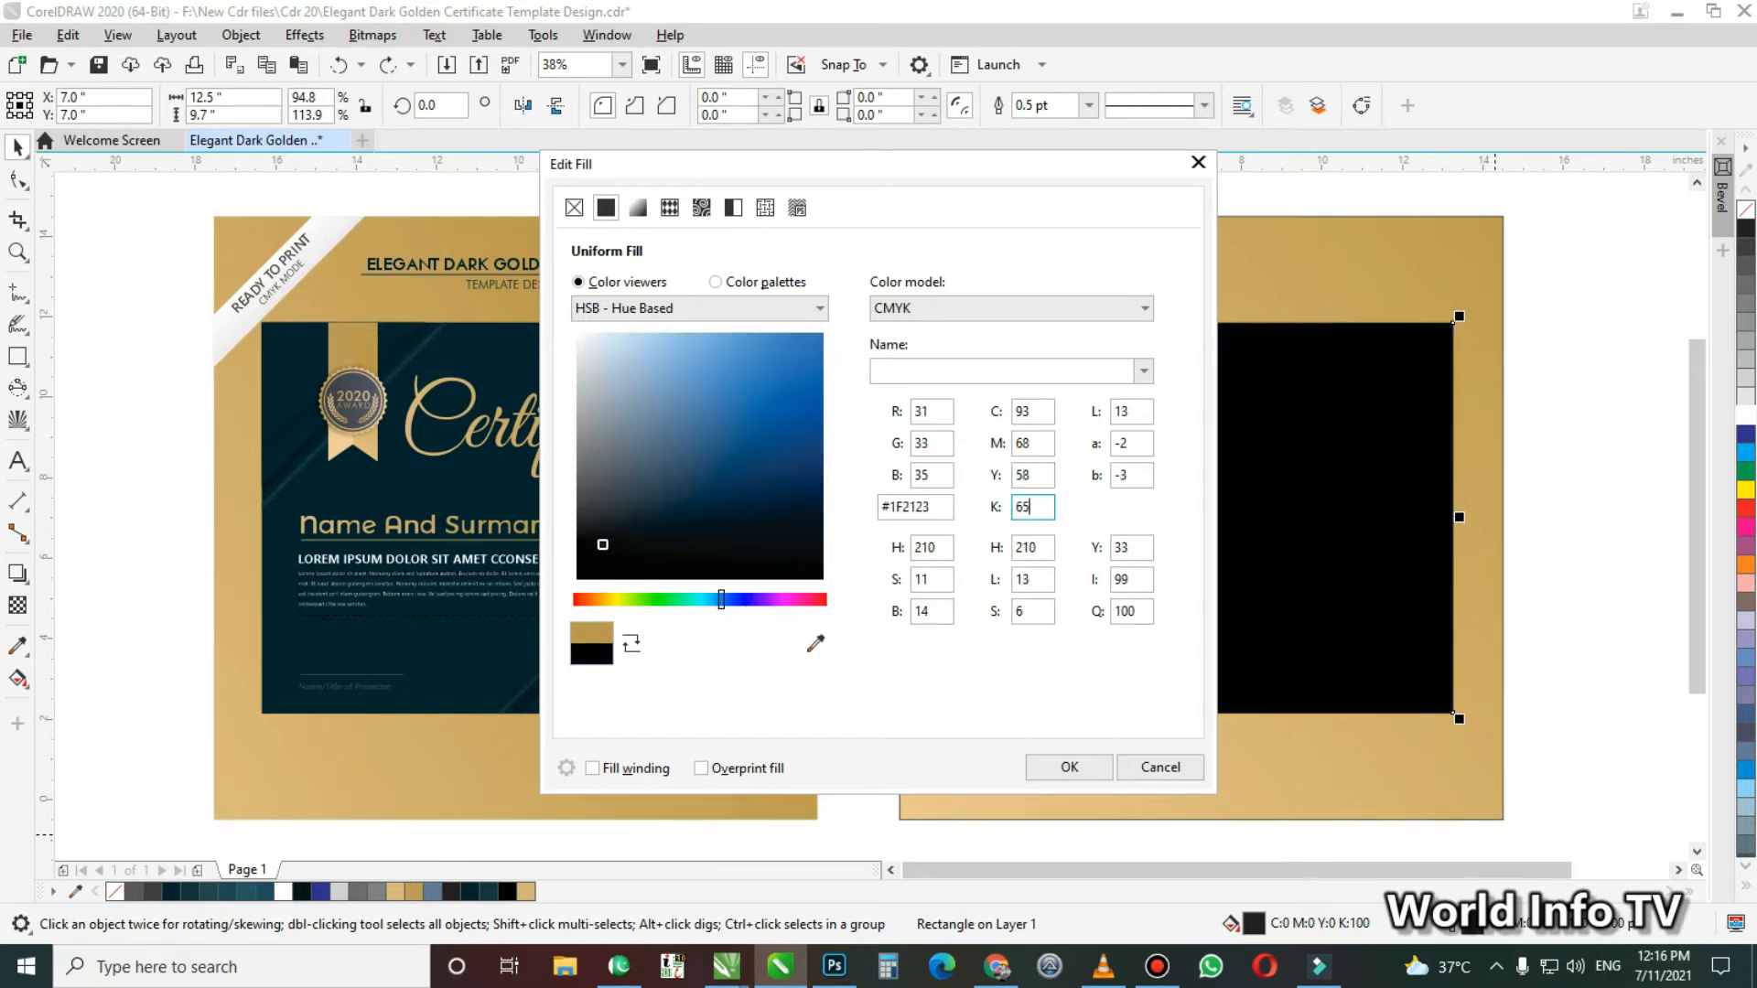
pyautogui.press('Tab')
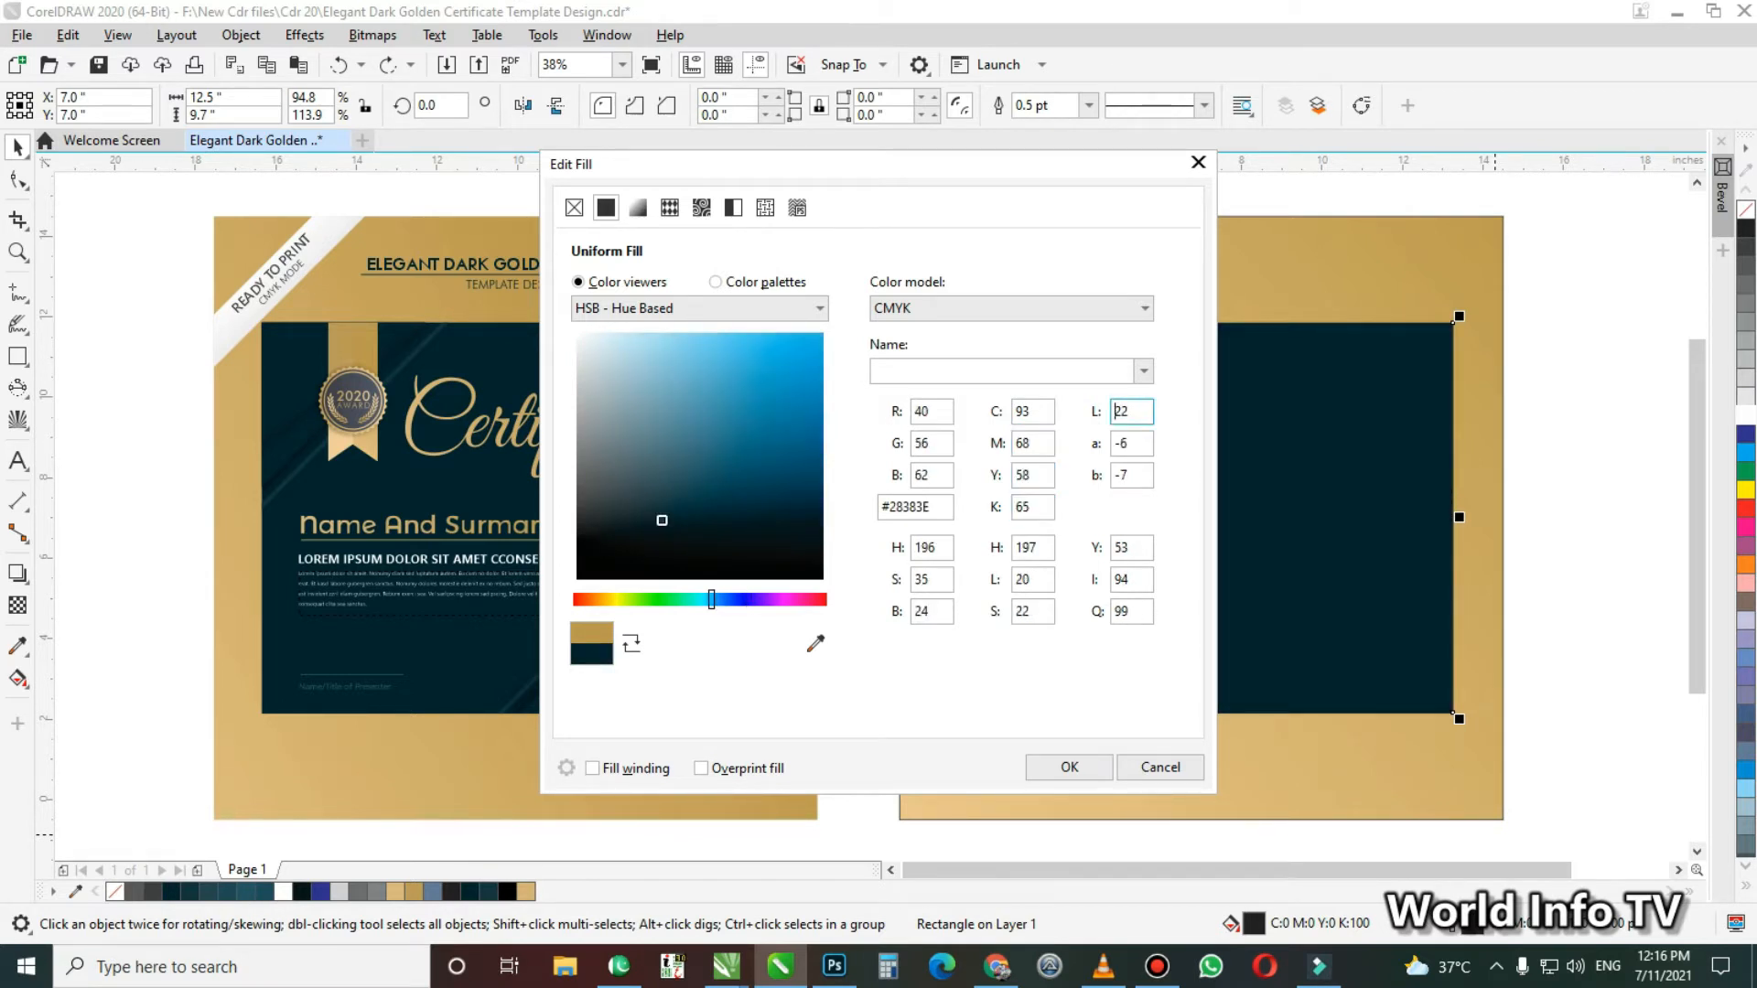
pyautogui.click(1447, 575)
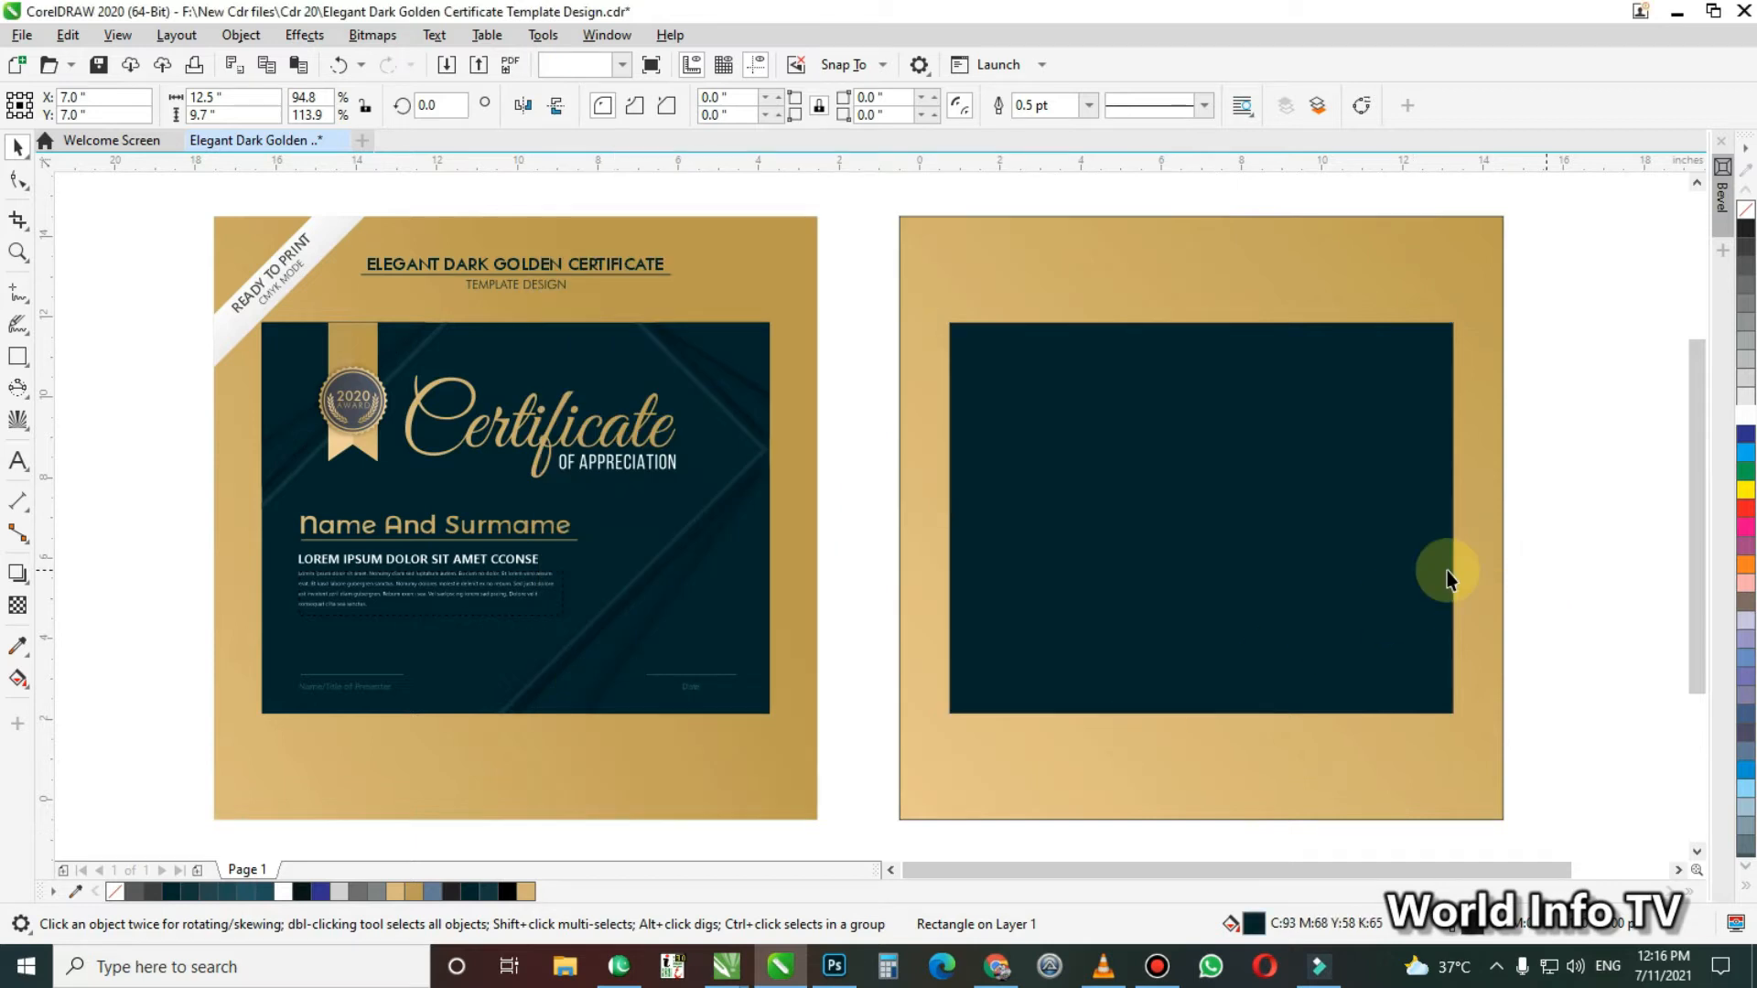
pyautogui.click(1370, 620)
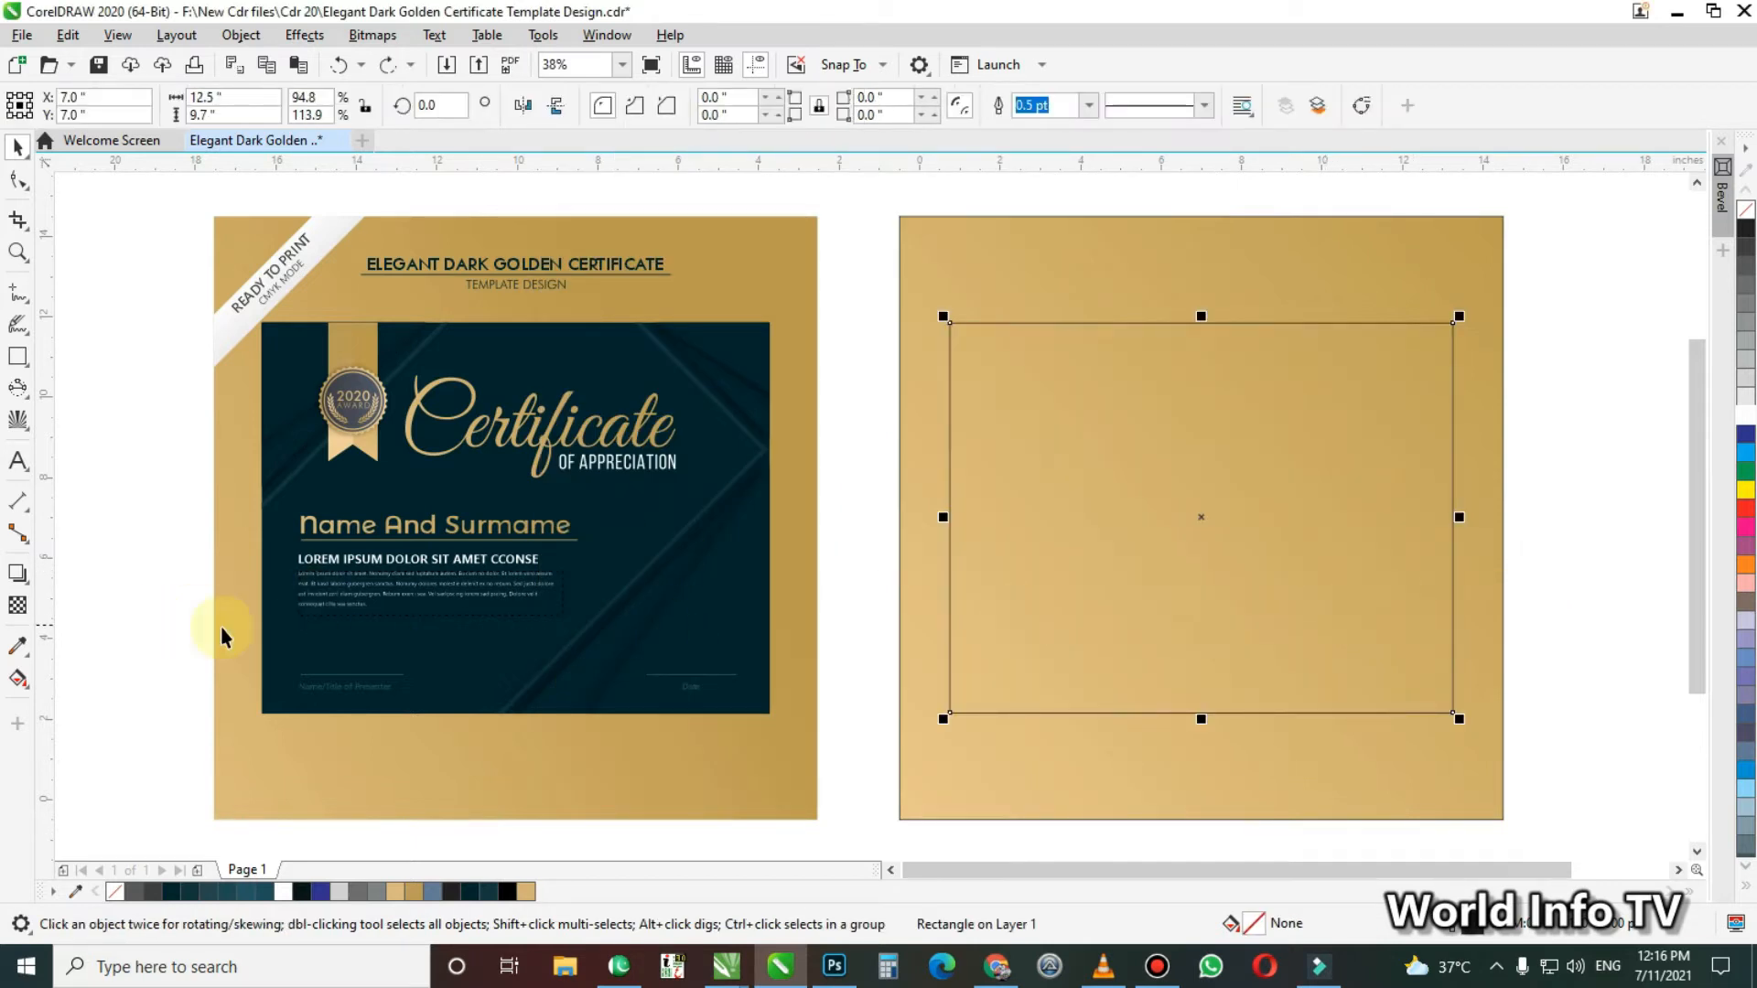
# Sample the reference certificate's dark teal background with the Color Eyedropper, apply it to the inner rectangle, and deselect it
pyautogui.click(20, 652)
pyautogui.click(100, 643)
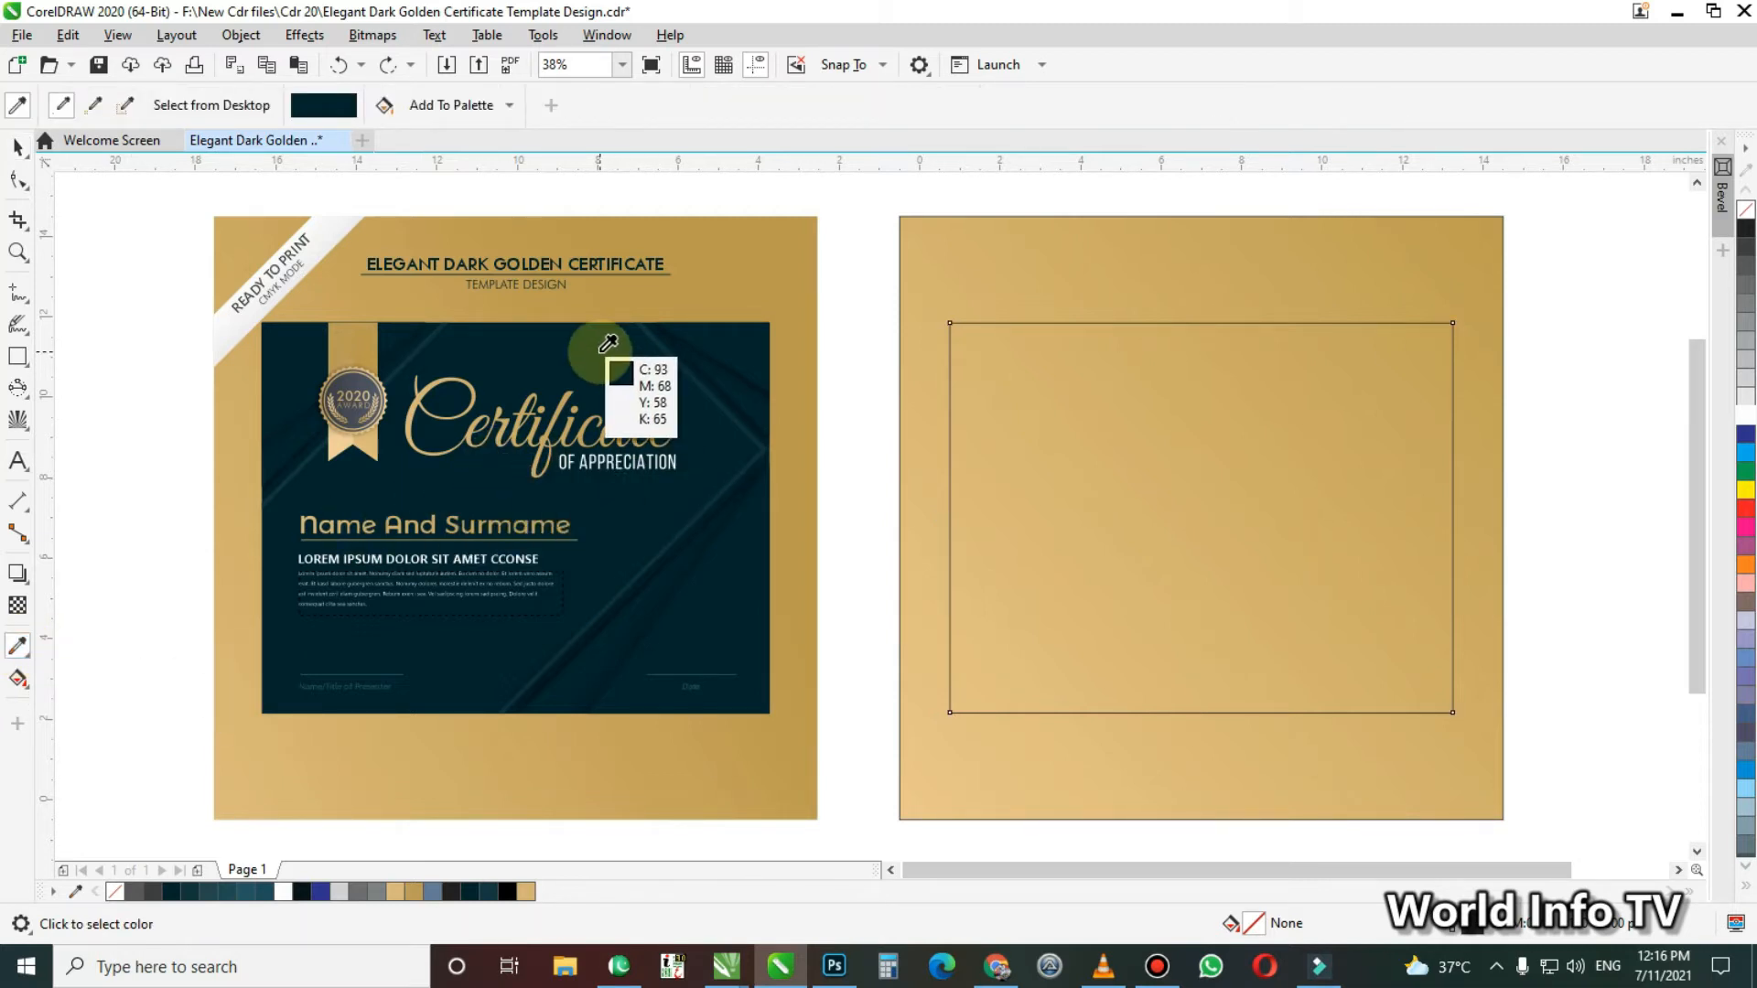
pyautogui.click(607, 344)
pyautogui.click(1145, 420)
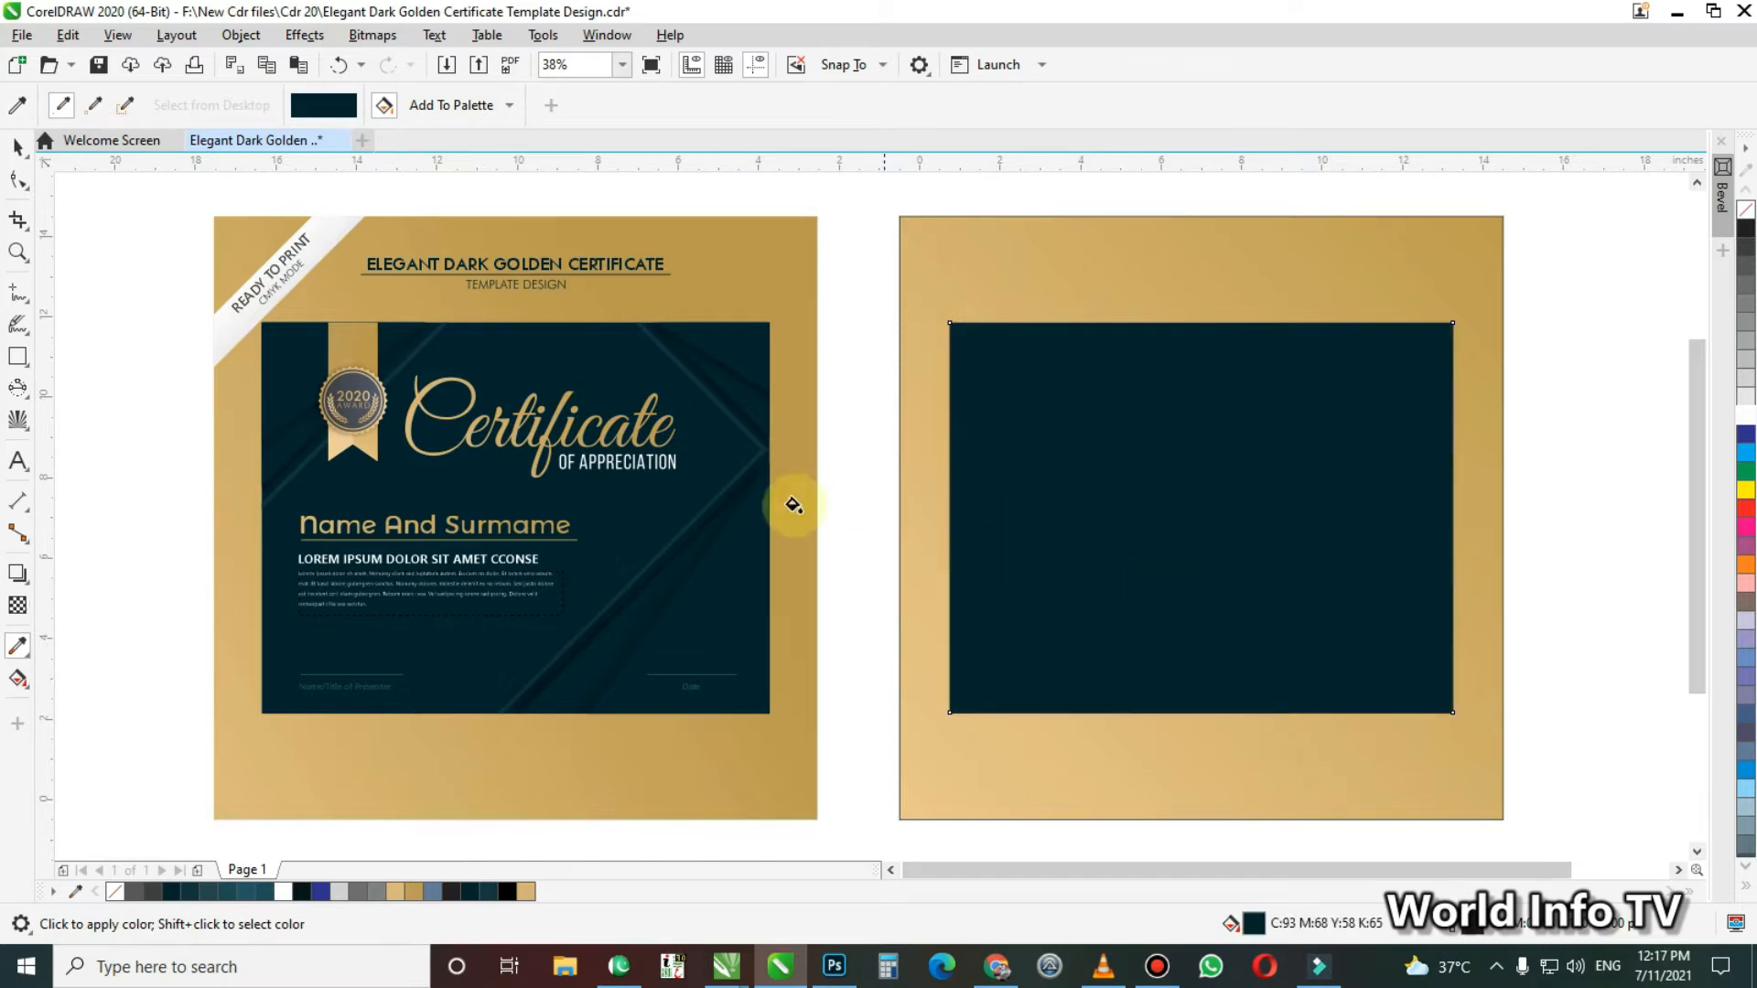
pyautogui.press('space')
pyautogui.press('Escape')
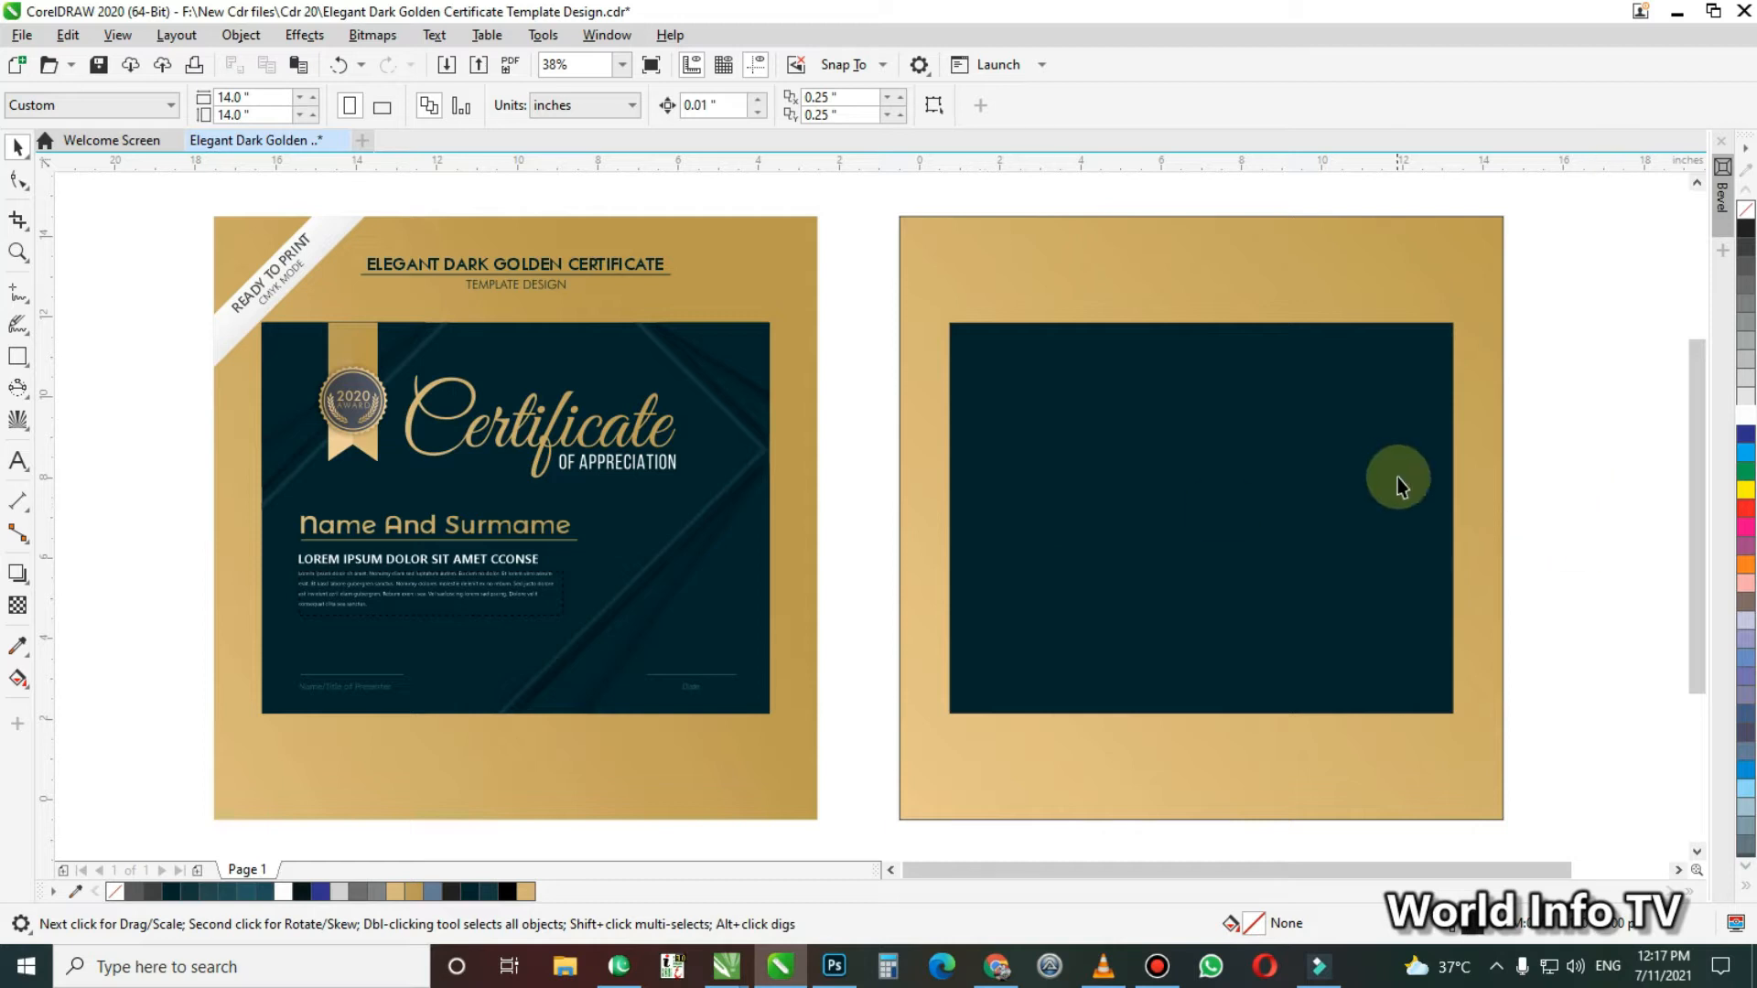
# Place a copy of the dark inner rectangle in the empty space beside the gold square and remove the copy's fill
pyautogui.scroll(-2, 1396, 475)
pyautogui.press('F2')
pyautogui.moveTo(644, 257); pyautogui.dragTo(1665, 747)
pyautogui.moveTo(1246, 549); pyautogui.dragTo(1358, 547)
pyautogui.rightClick(1256, 548)
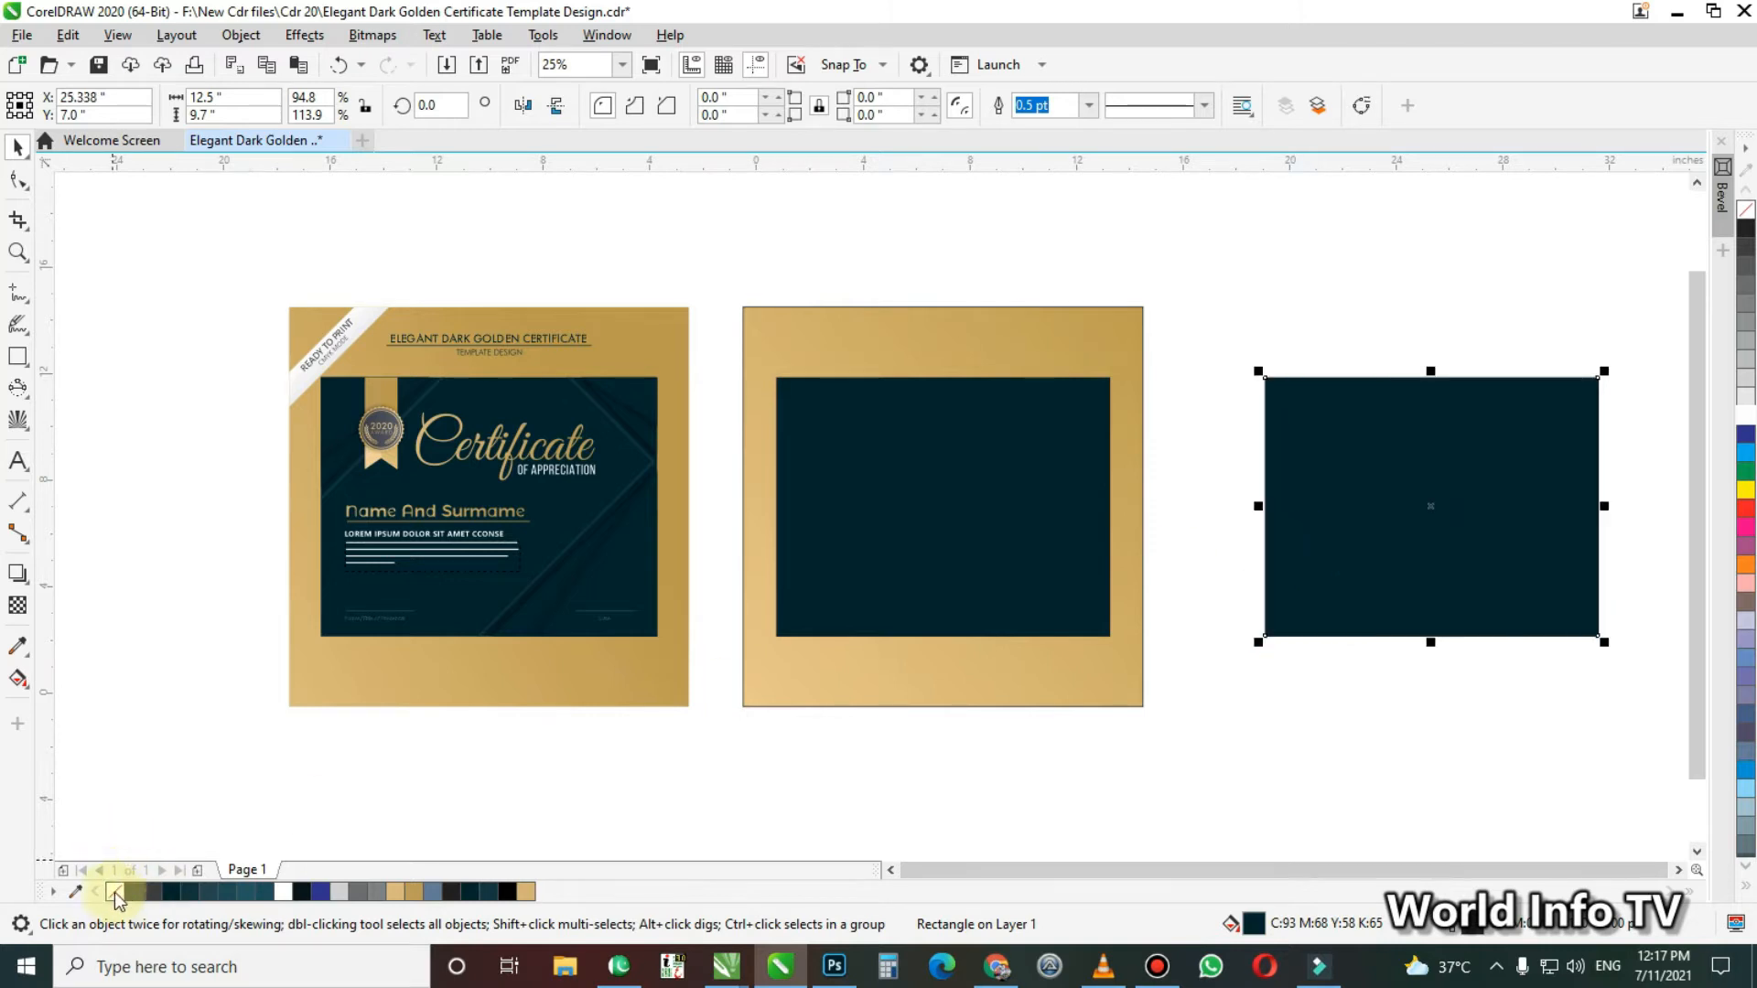
pyautogui.click(115, 892)
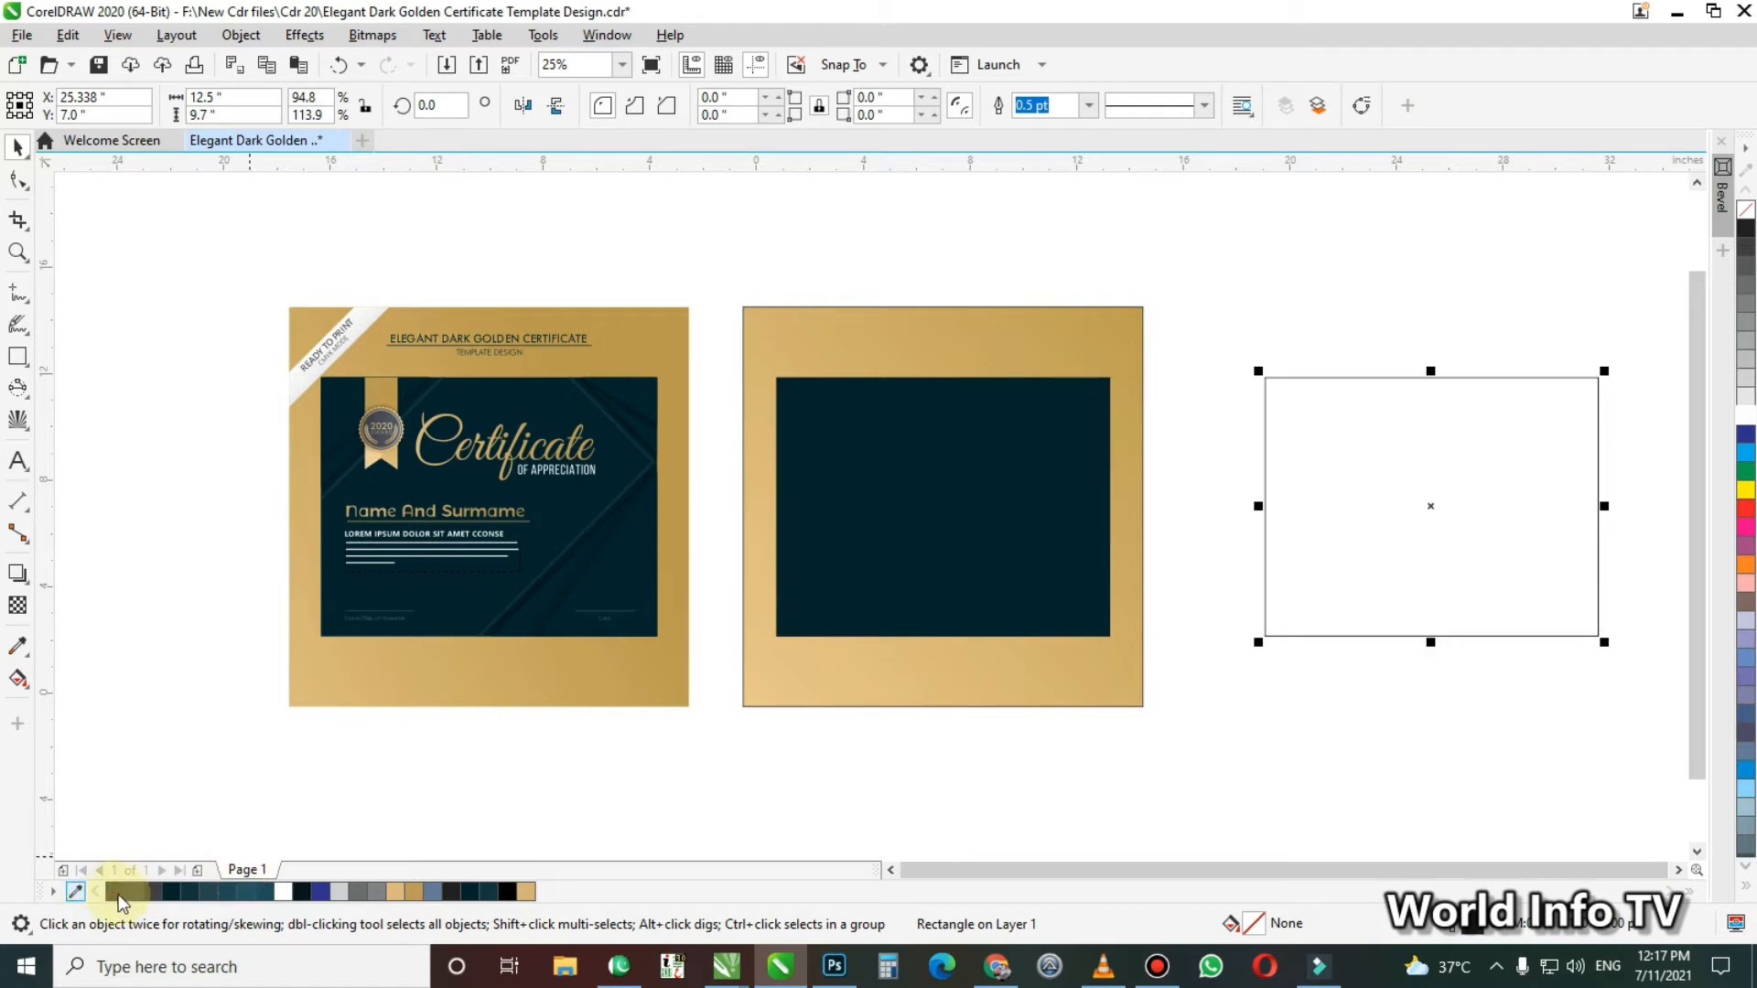
pyautogui.click(1417, 432)
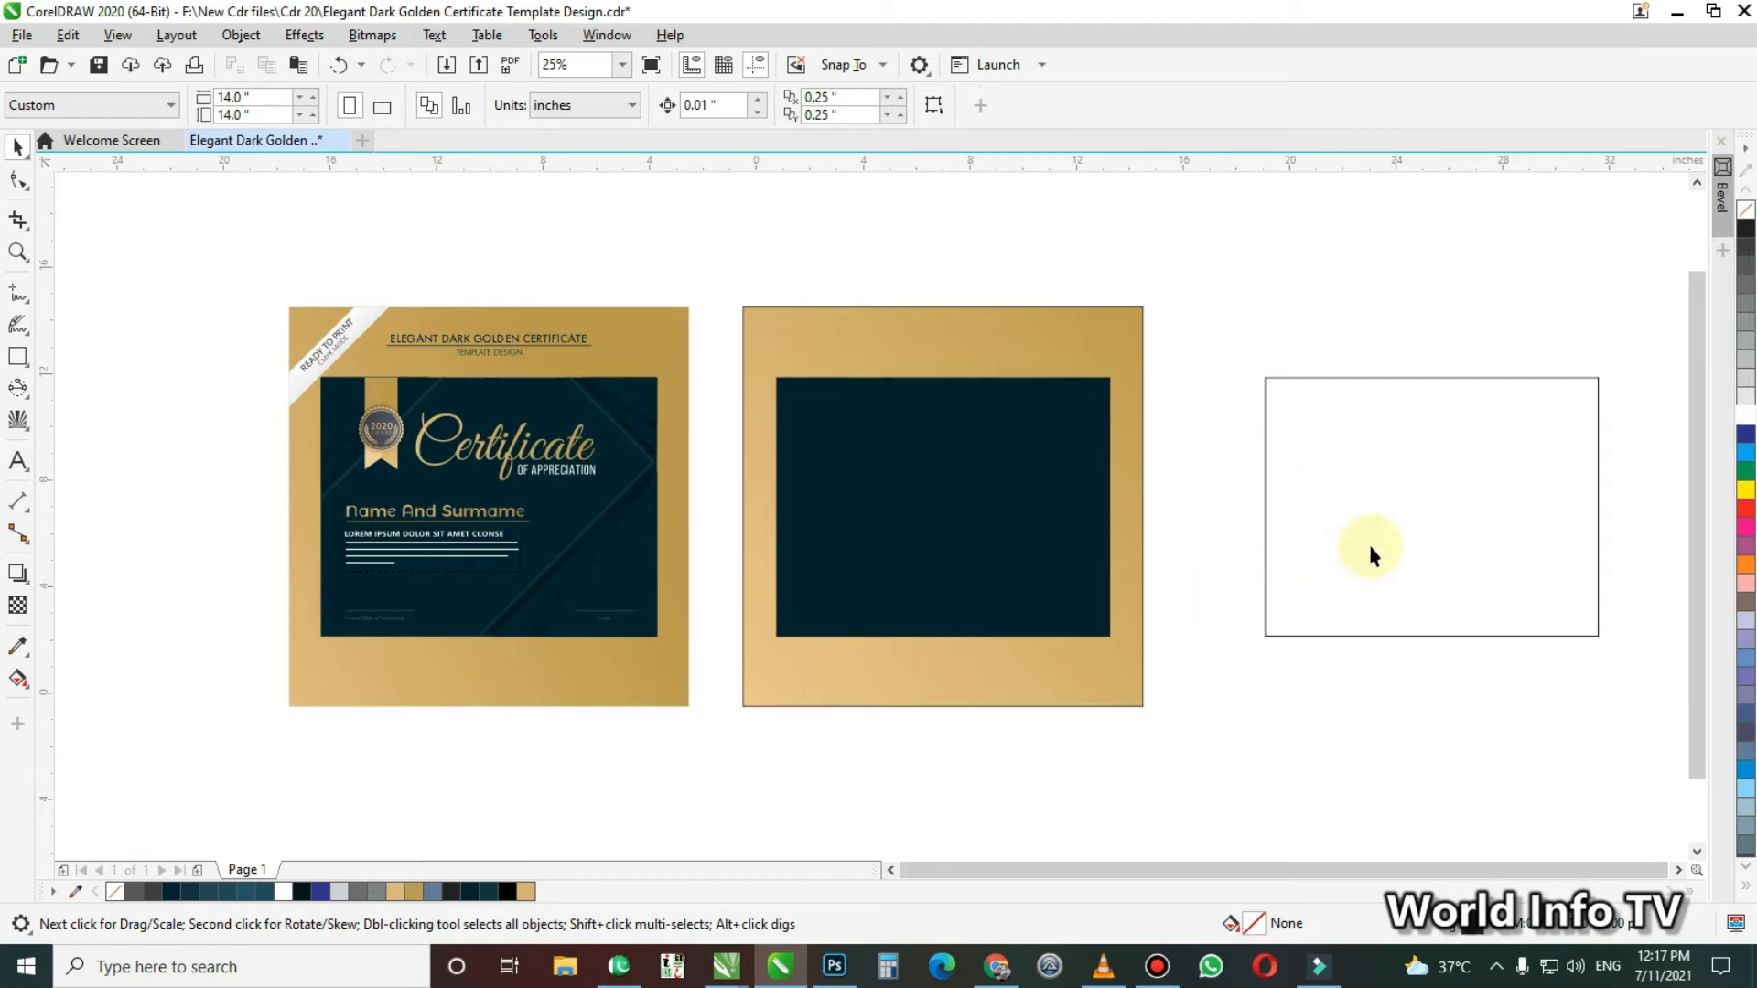
# Draw a rectangle overlapping the unfilled copy and set its size to 12.5 by 9.7 inches
pyautogui.press('F6')
pyautogui.moveTo(1170, 409); pyautogui.dragTo(1442, 573)
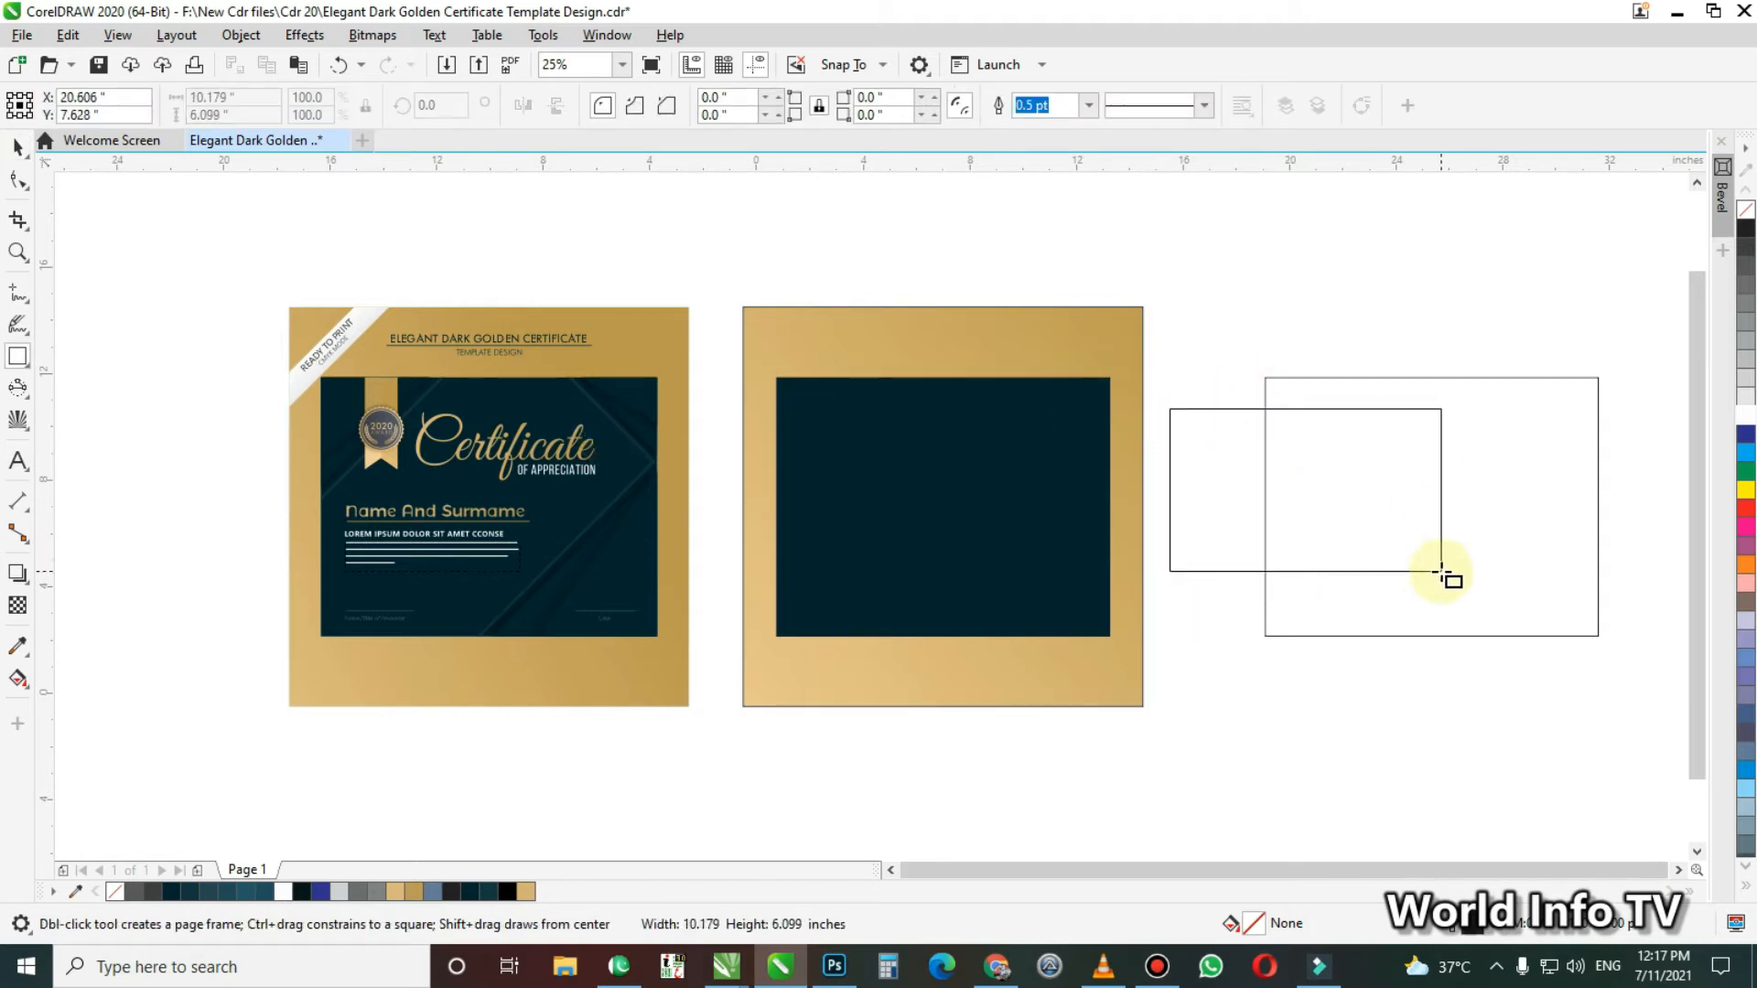
pyautogui.press('space')
pyautogui.moveTo(253, 101); pyautogui.dragTo(184, 108)
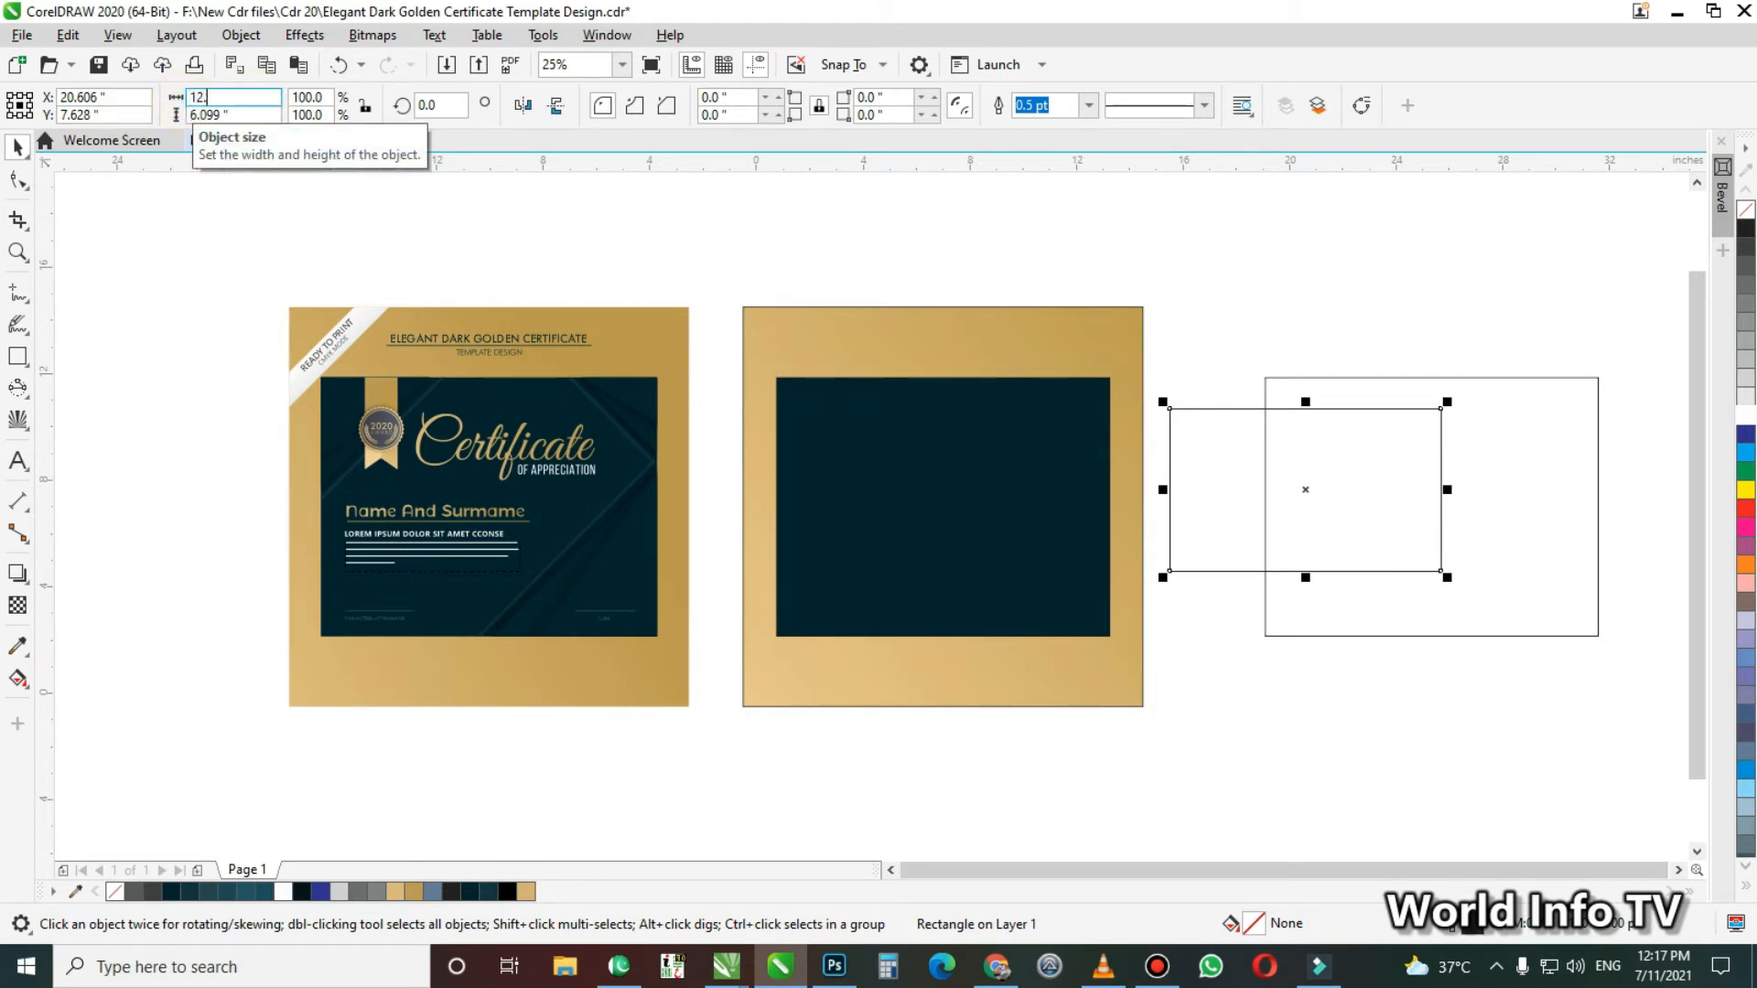
pyautogui.write('12.5')
pyautogui.press('Tab')
pyautogui.write('9.7')
pyautogui.press('Return')
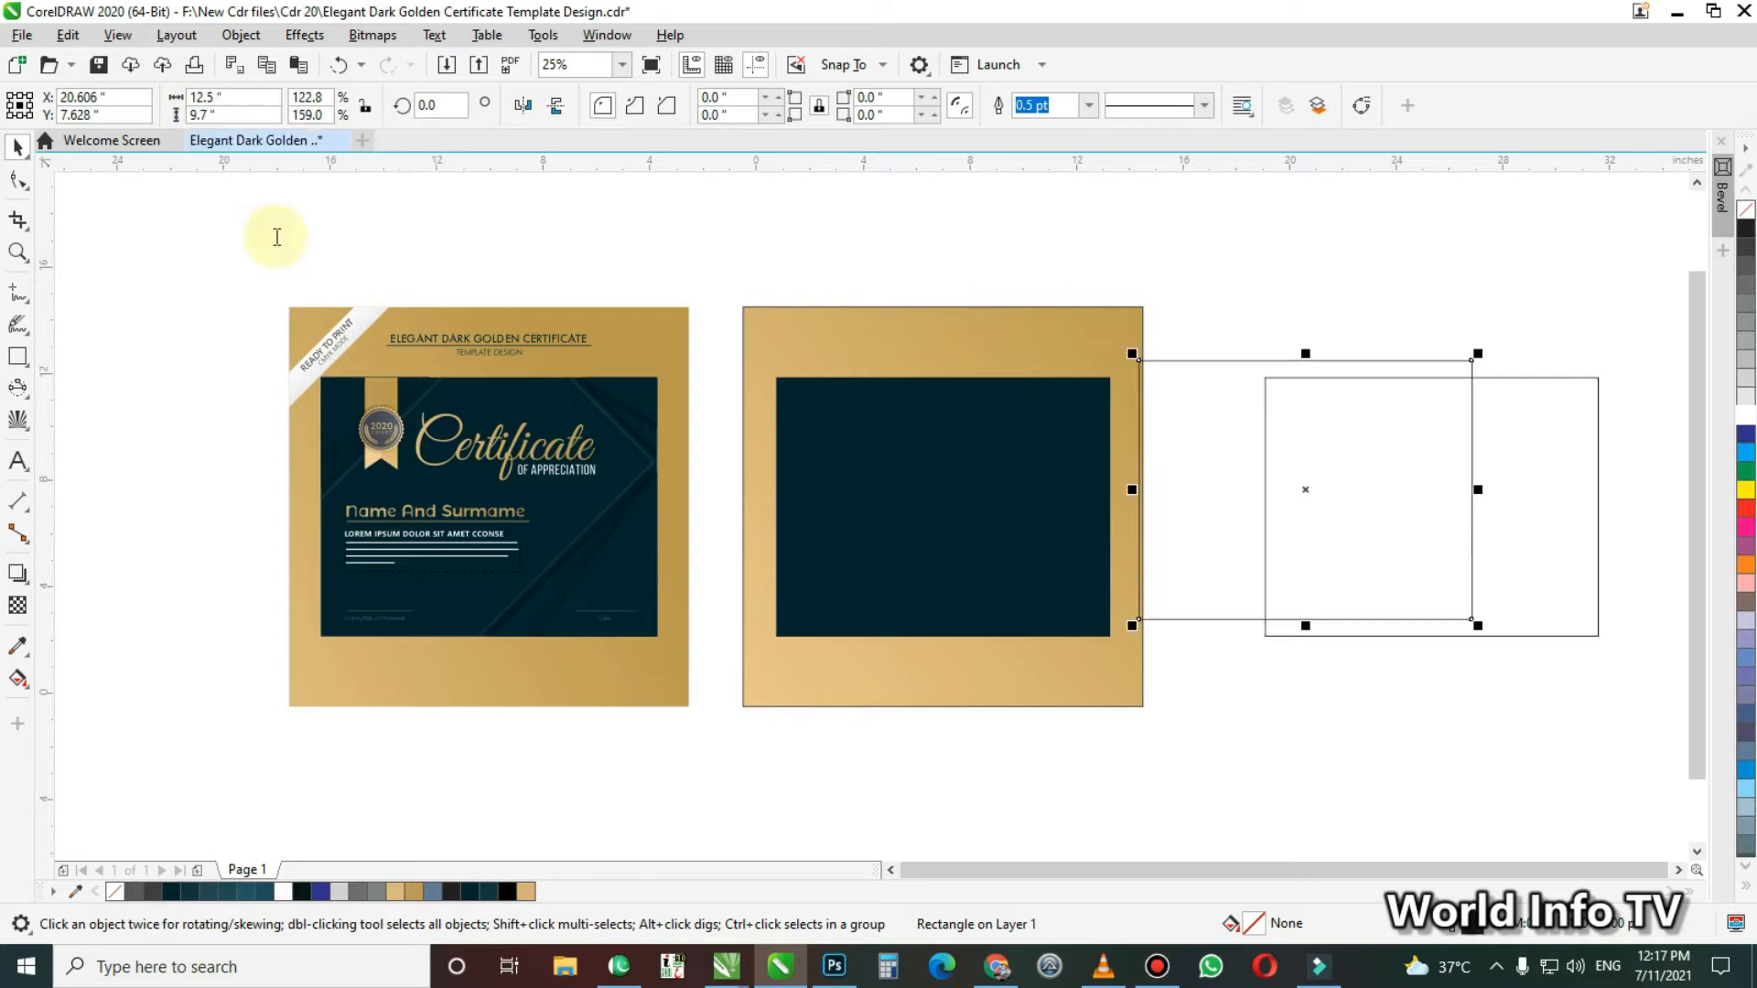
# Move the new rectangle over the unfilled copy and resize it to 13.5 by 7.8 inches
pyautogui.moveTo(1320, 492); pyautogui.dragTo(1404, 516)
pyautogui.moveTo(245, 98); pyautogui.dragTo(92, 71)
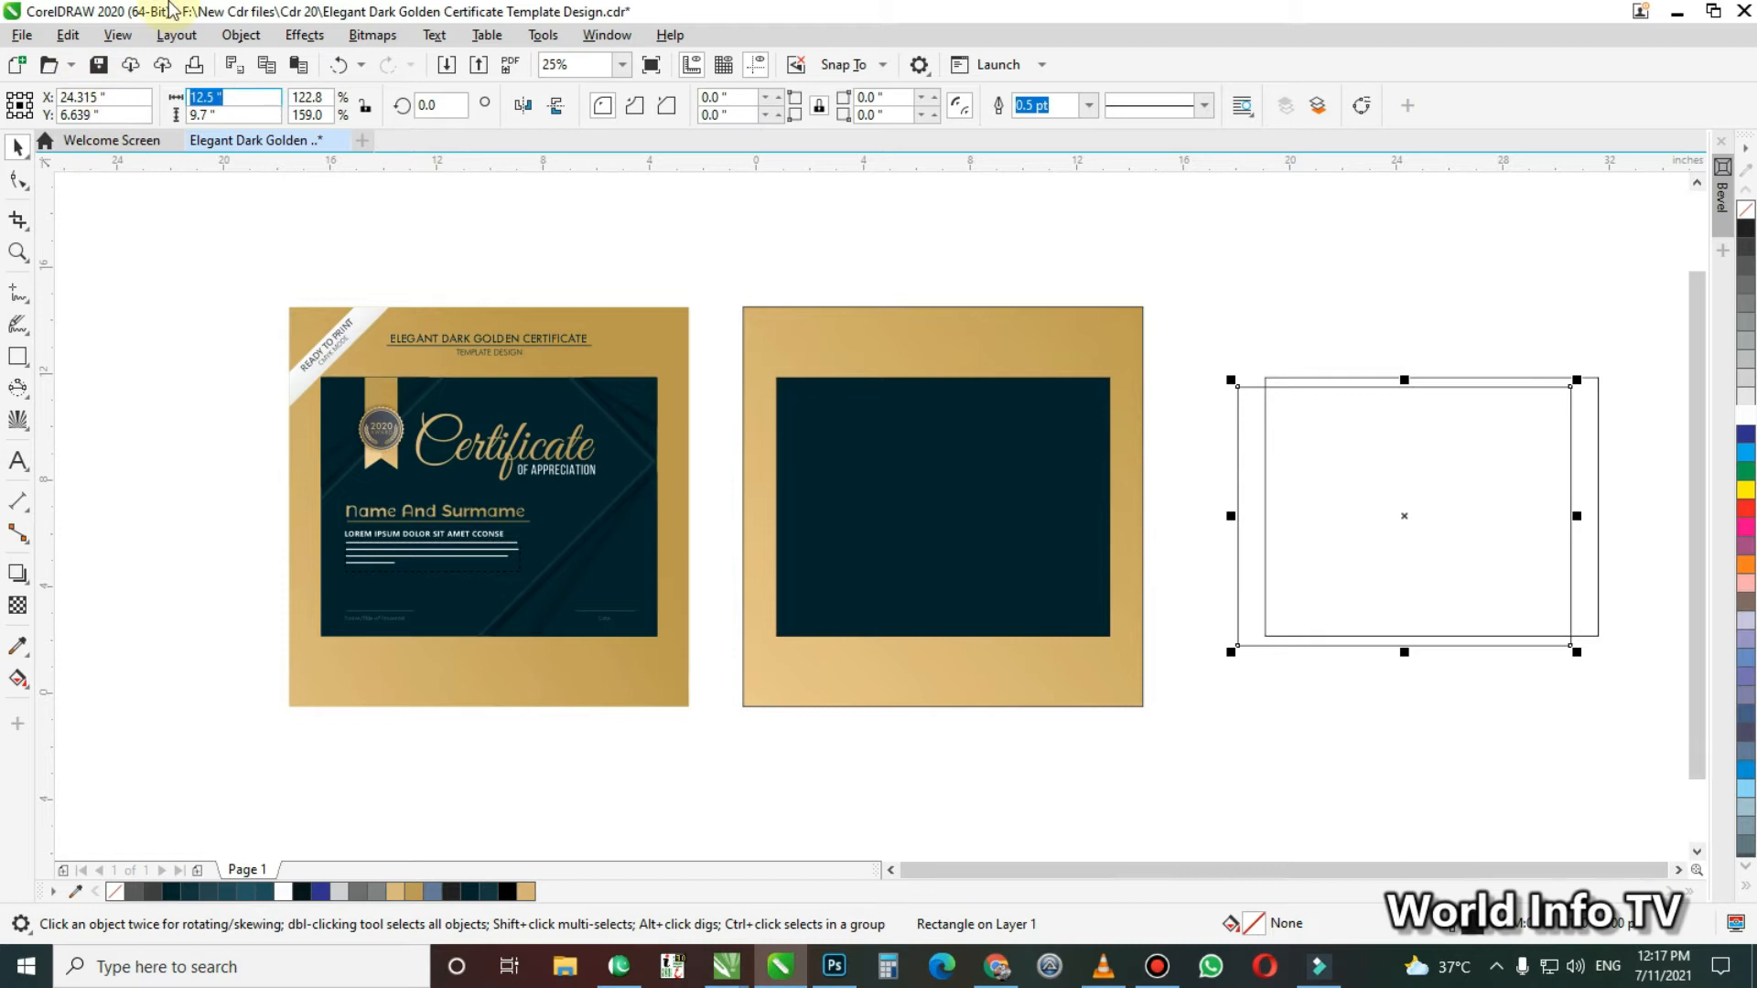
pyautogui.write('13.5')
pyautogui.press('Return')
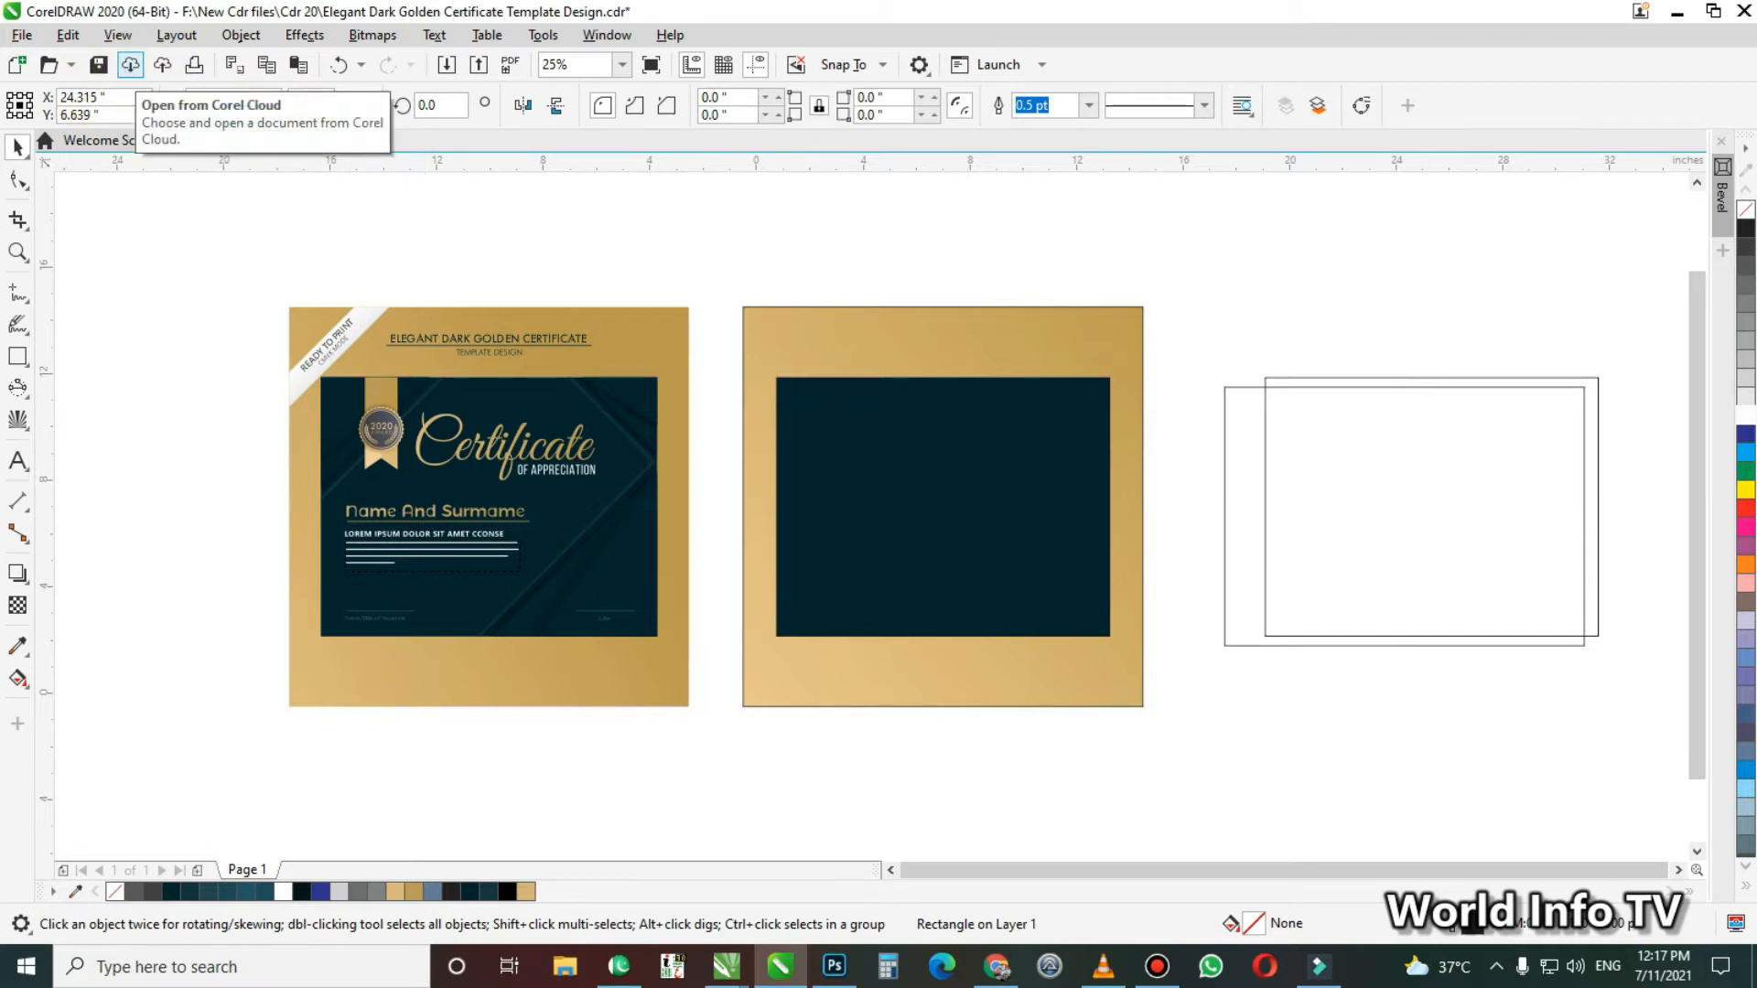
pyautogui.press('Return')
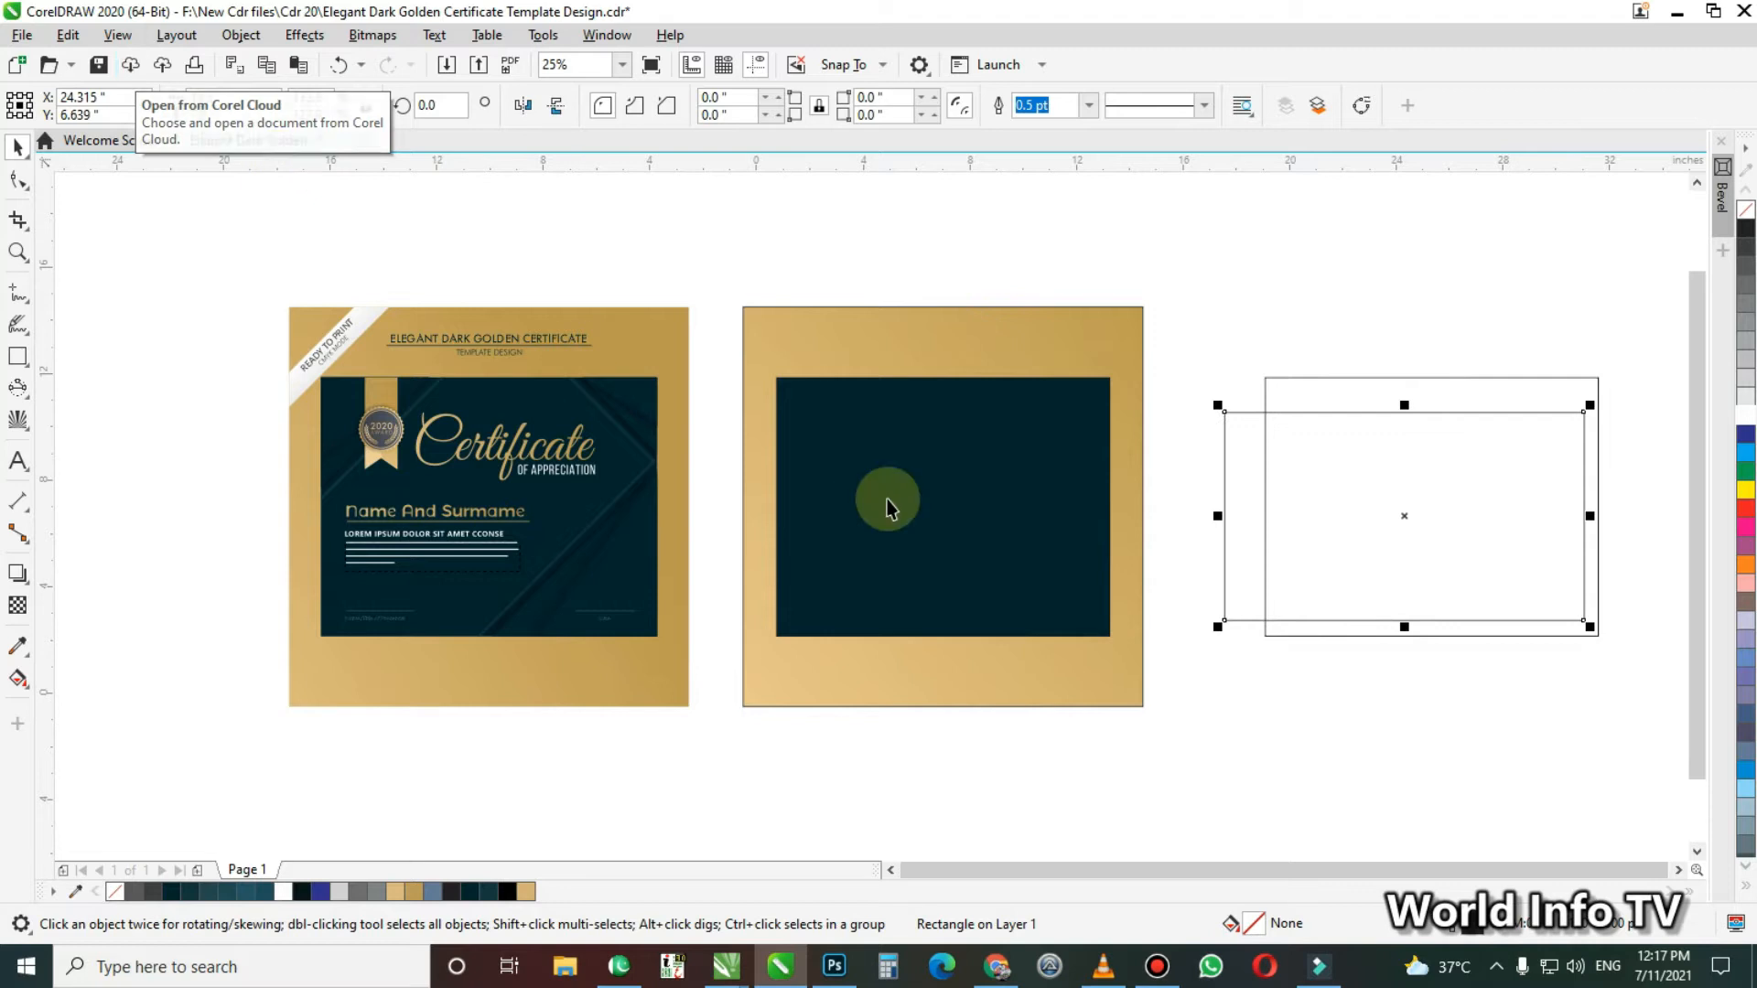
# Centre the 13.5-inch-wide rectangle horizontally and vertically on the unfilled copy
pyautogui.keyDown('shift'); pyautogui.click(1336, 377); pyautogui.keyUp('shift')
pyautogui.press('e')
pyautogui.press('c')
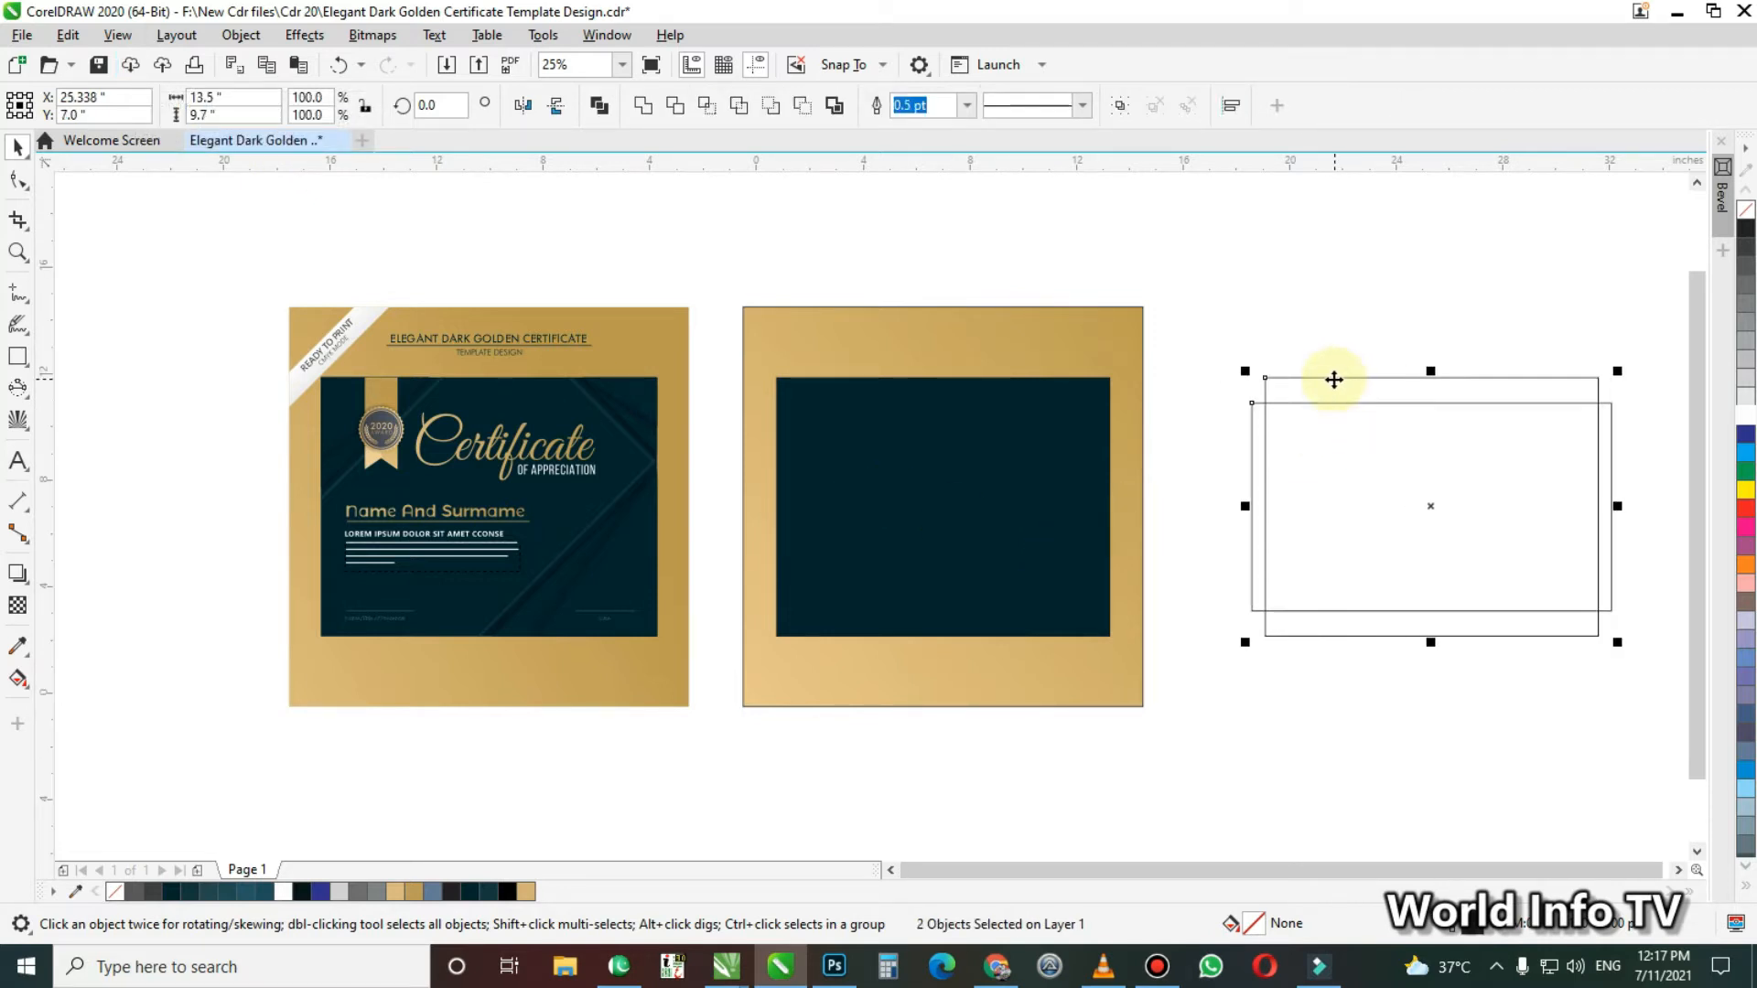
# Rotate the 13.5 by 7.8 inch rectangle to 225 degrees and deselect it
pyautogui.click(1294, 402)
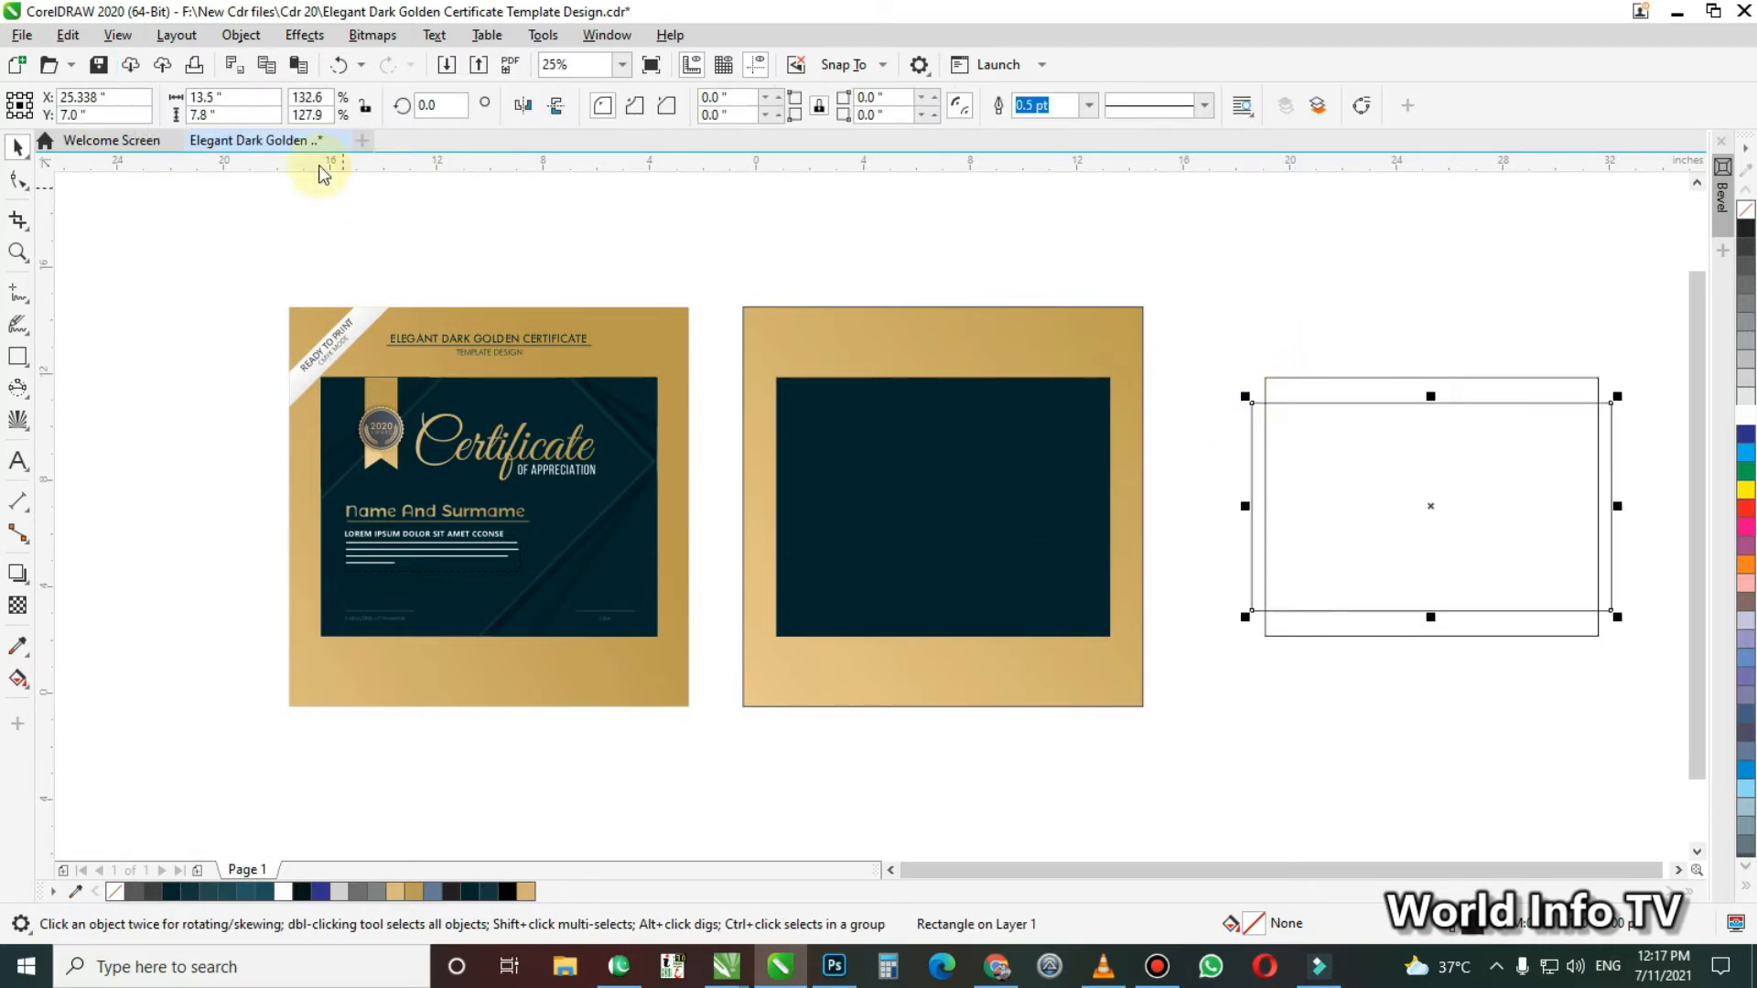
pyautogui.click(439, 105)
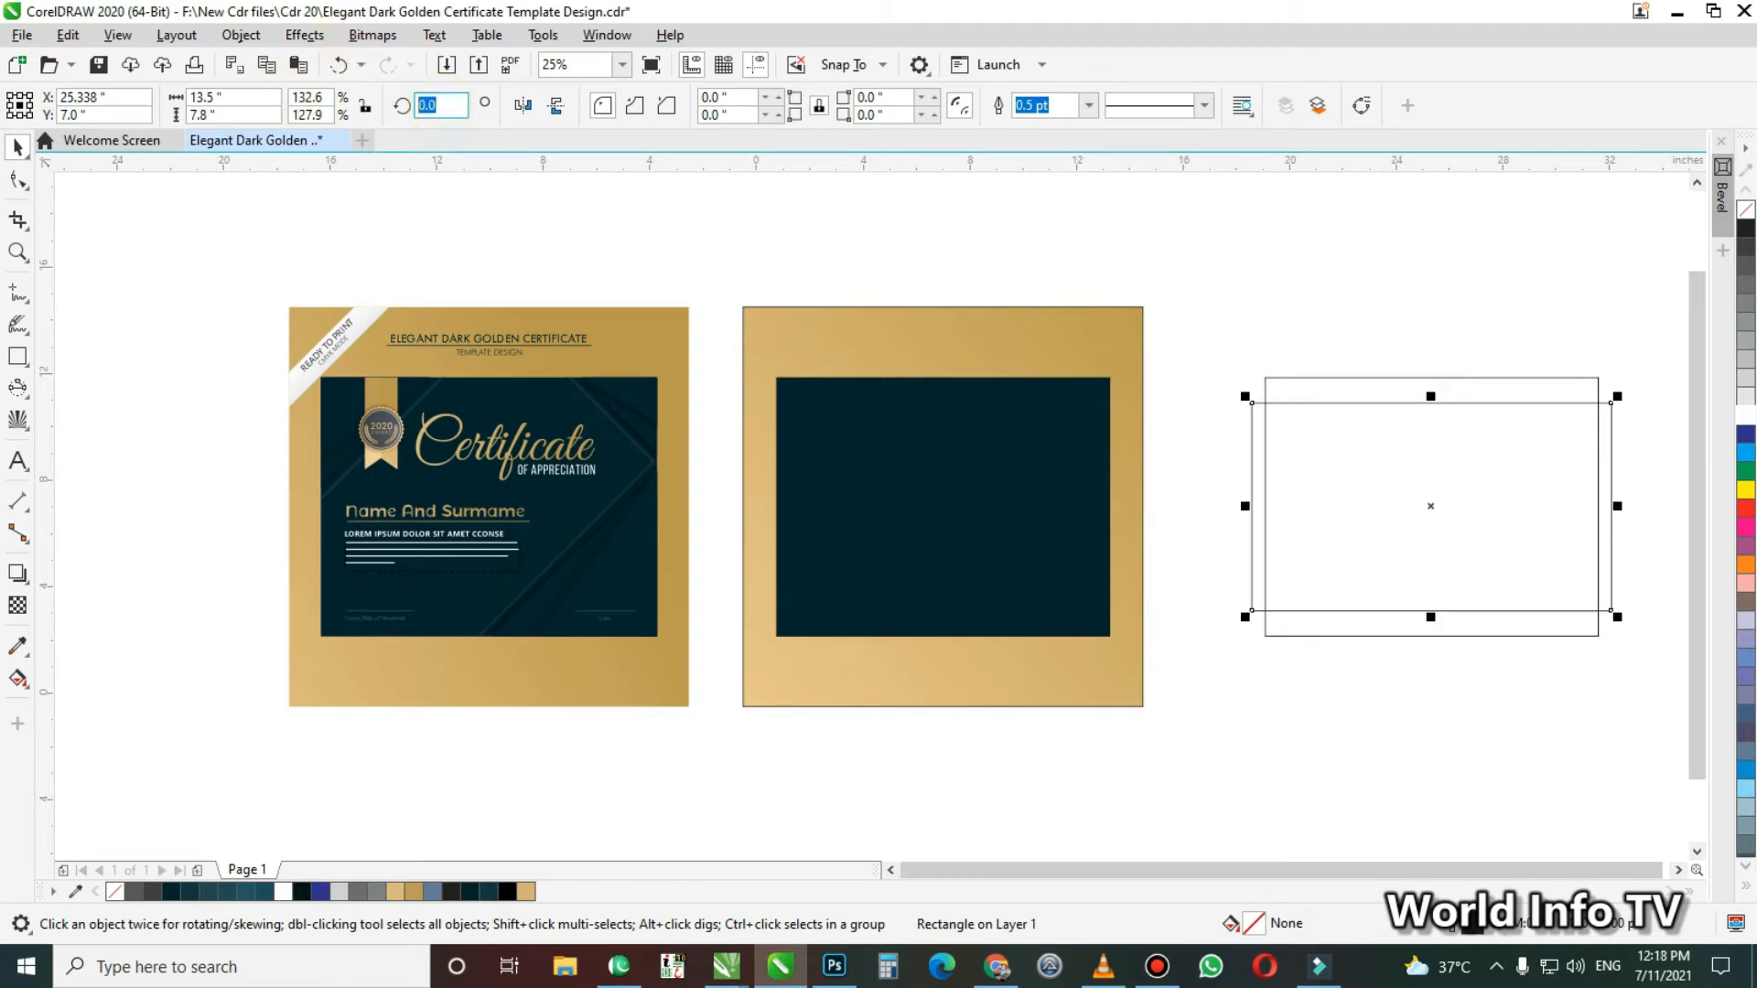
pyautogui.write('225')
pyautogui.press('Return')
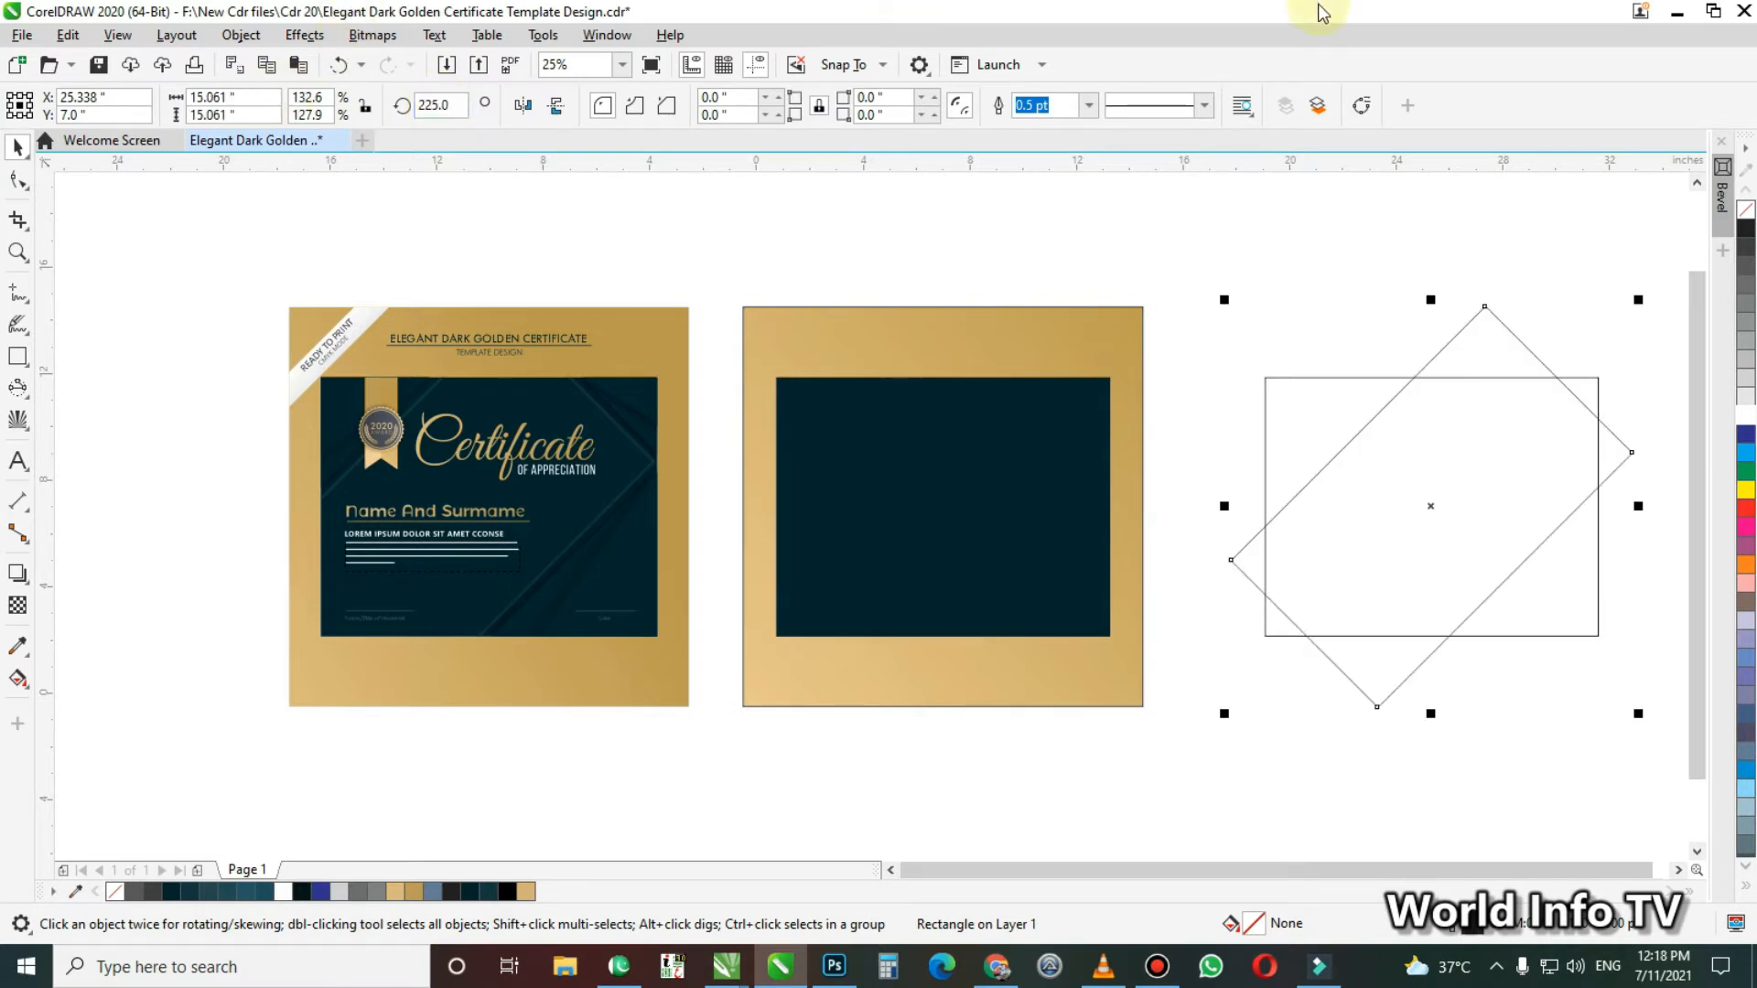
pyautogui.click(467, 104)
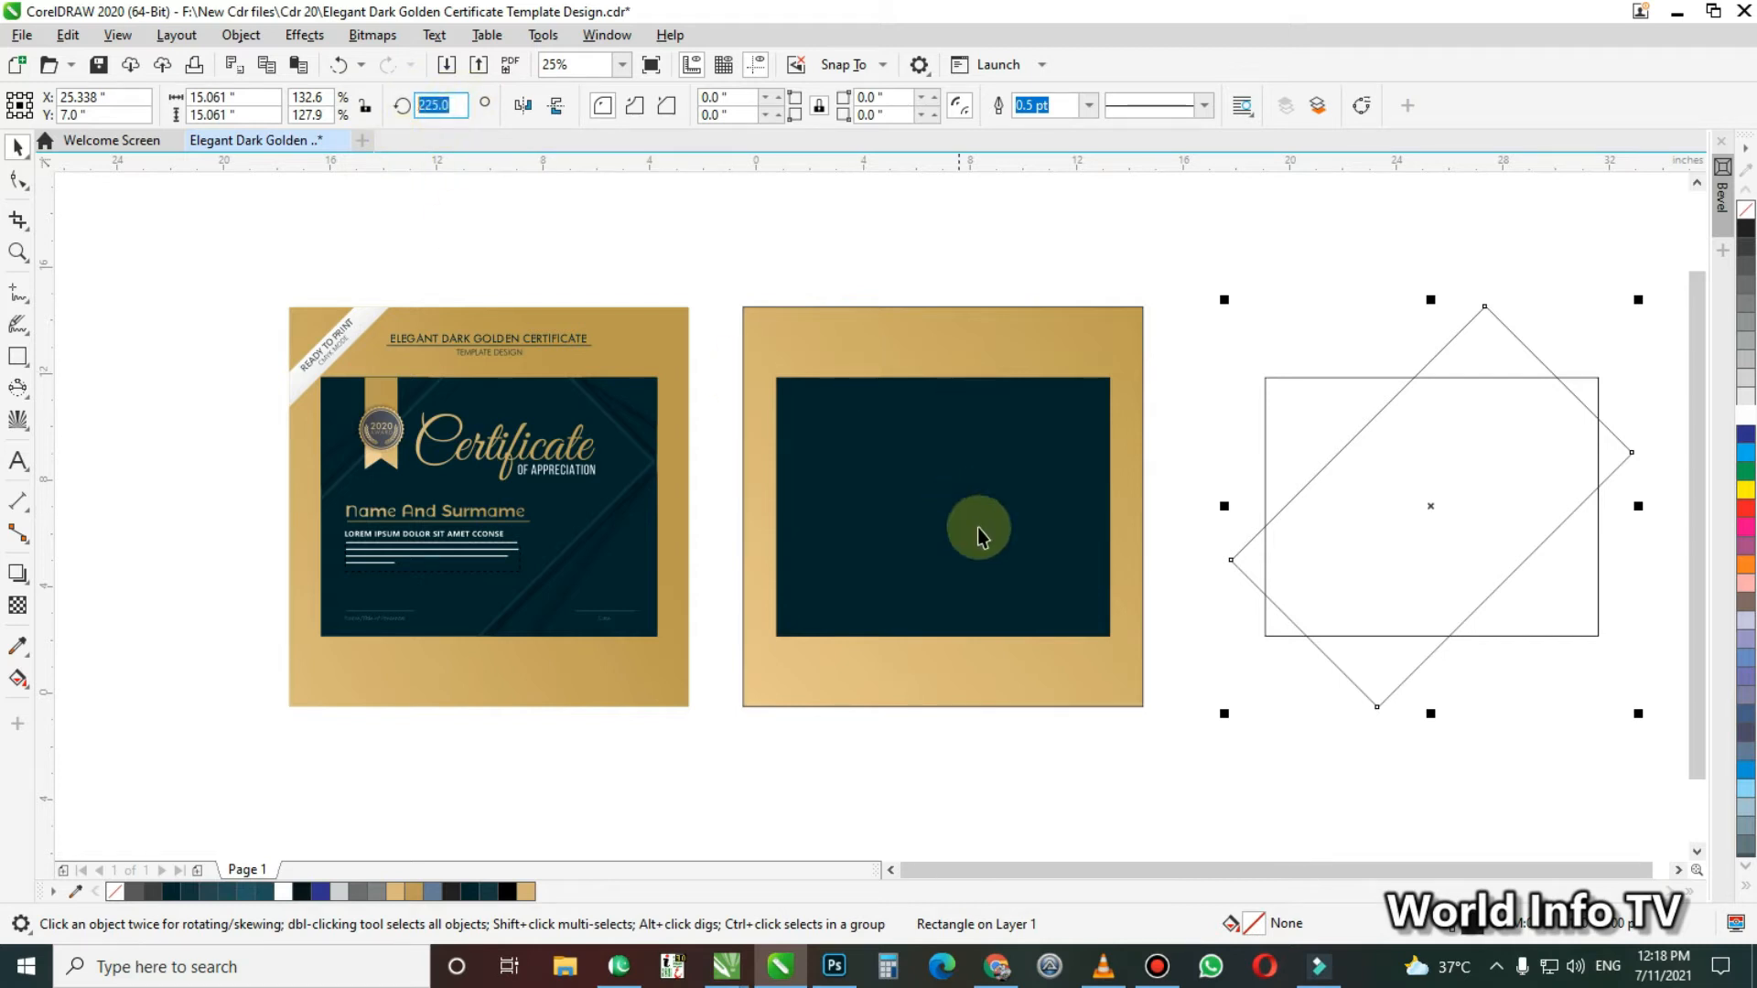
pyautogui.click(1545, 315)
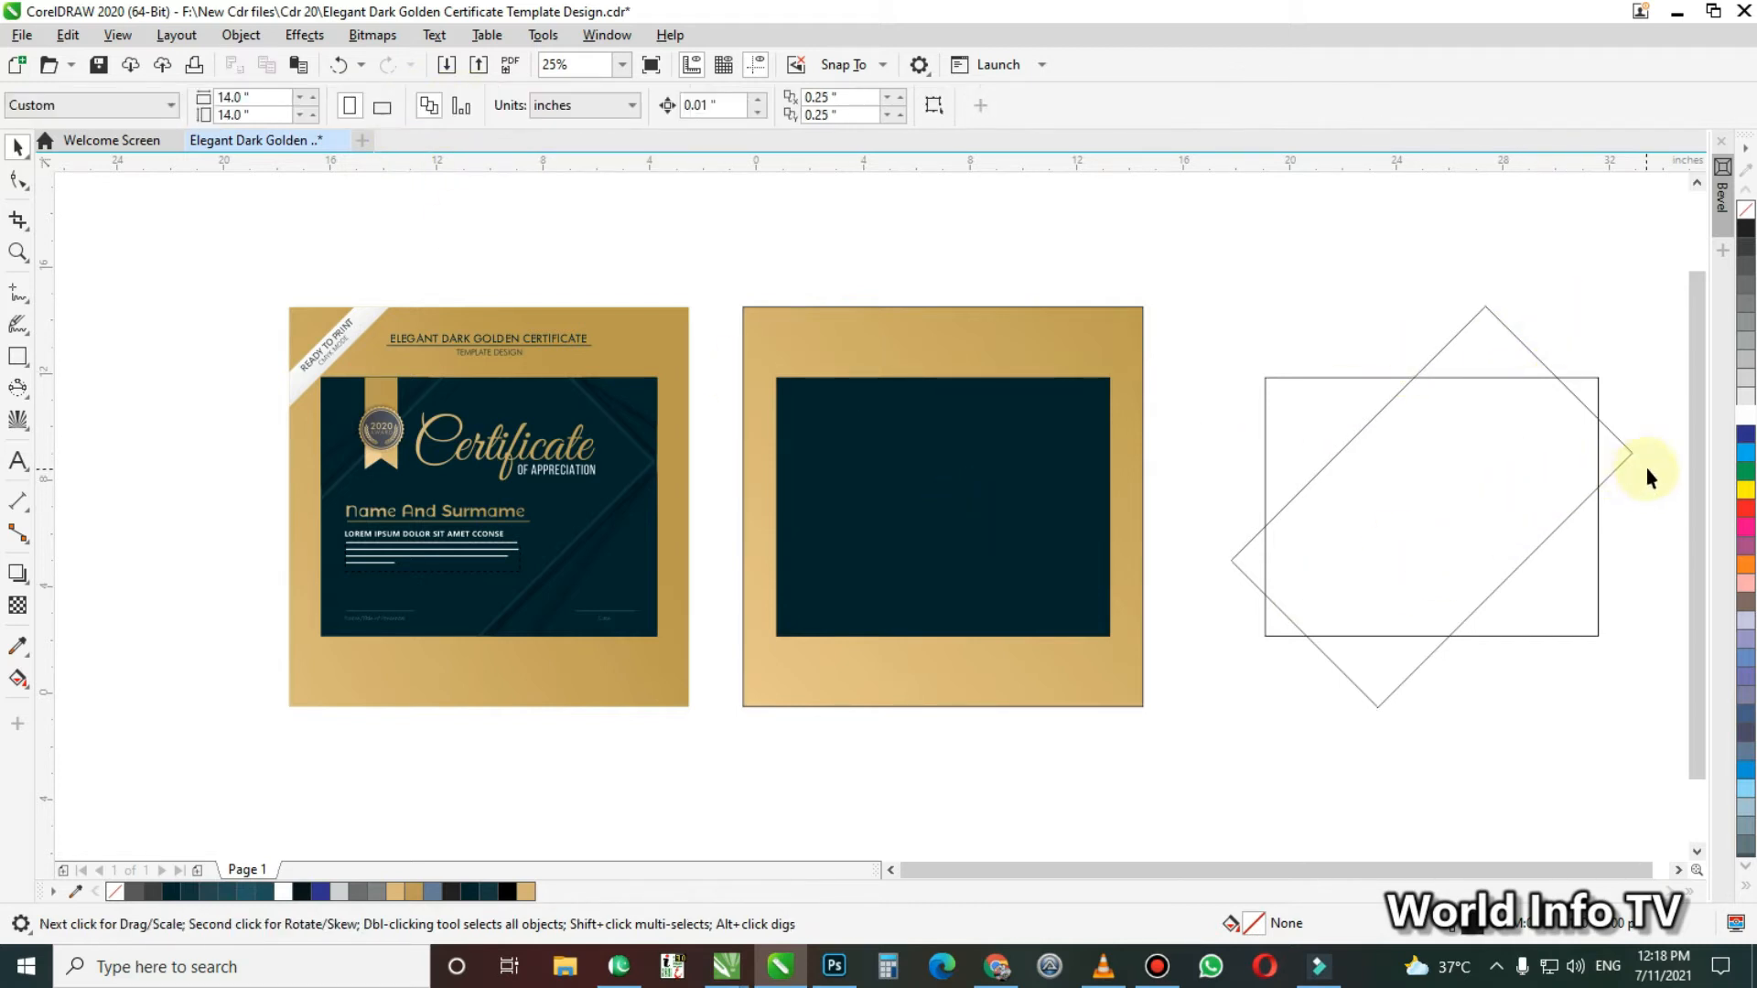
# Move the rotated rectangle so its rightmost corner touches the right edge of the unfilled copy
pyautogui.moveTo(1610, 463); pyautogui.dragTo(1595, 463)
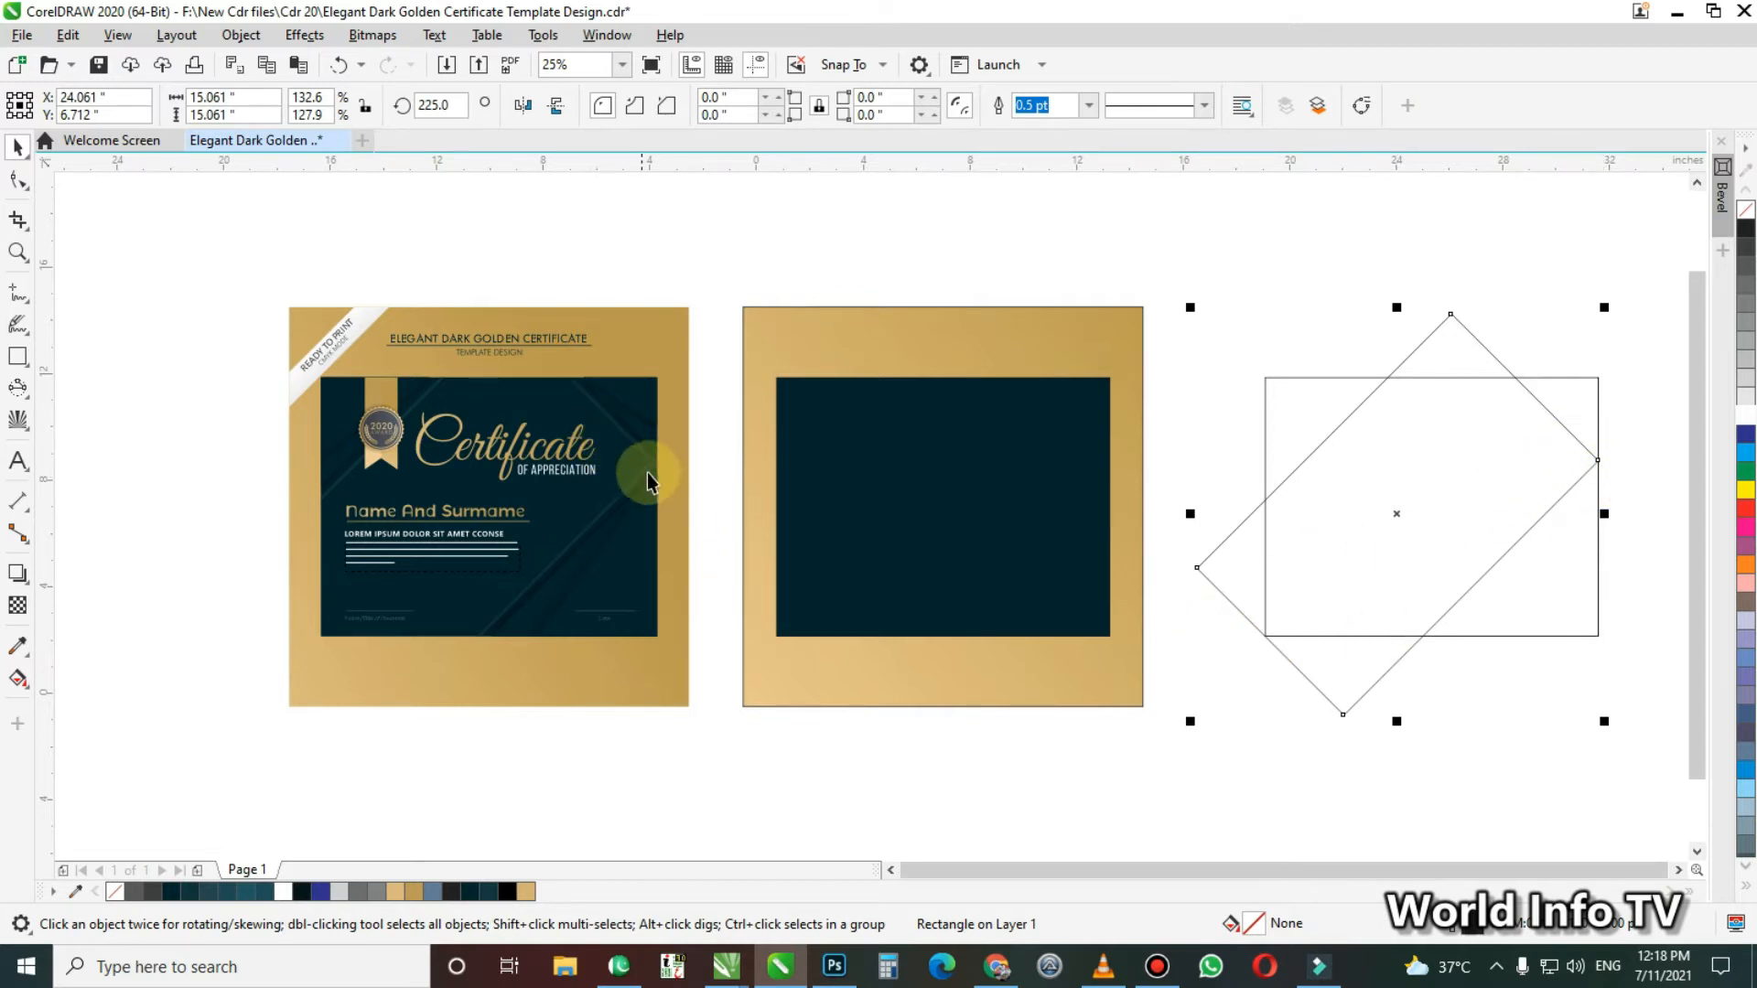
pyautogui.press('Right')
pyautogui.press('Right')
pyautogui.press('Right')
pyautogui.press('Right')
pyautogui.click(1217, 348)
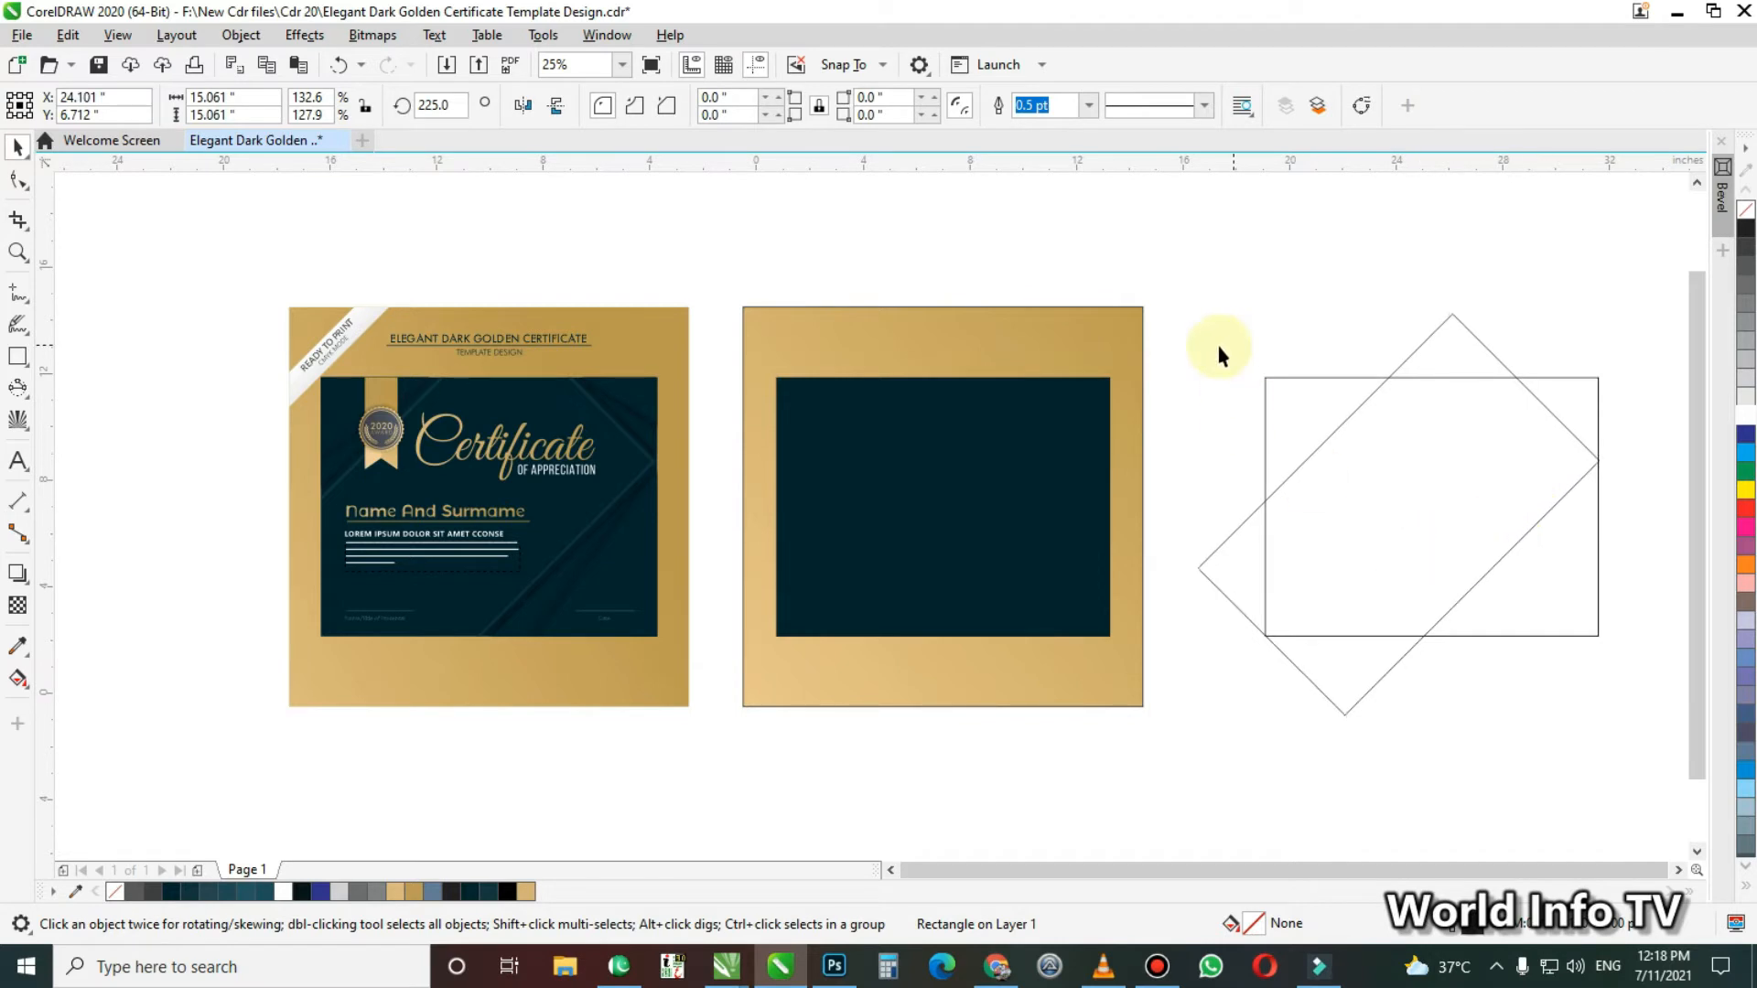
# Use Smart Fill to create blue-grey shapes in the upper-left, lower-right and upper-right corners outside the rotated rectangle
pyautogui.press('F2')
pyautogui.moveTo(741, 230); pyautogui.dragTo(1728, 778)
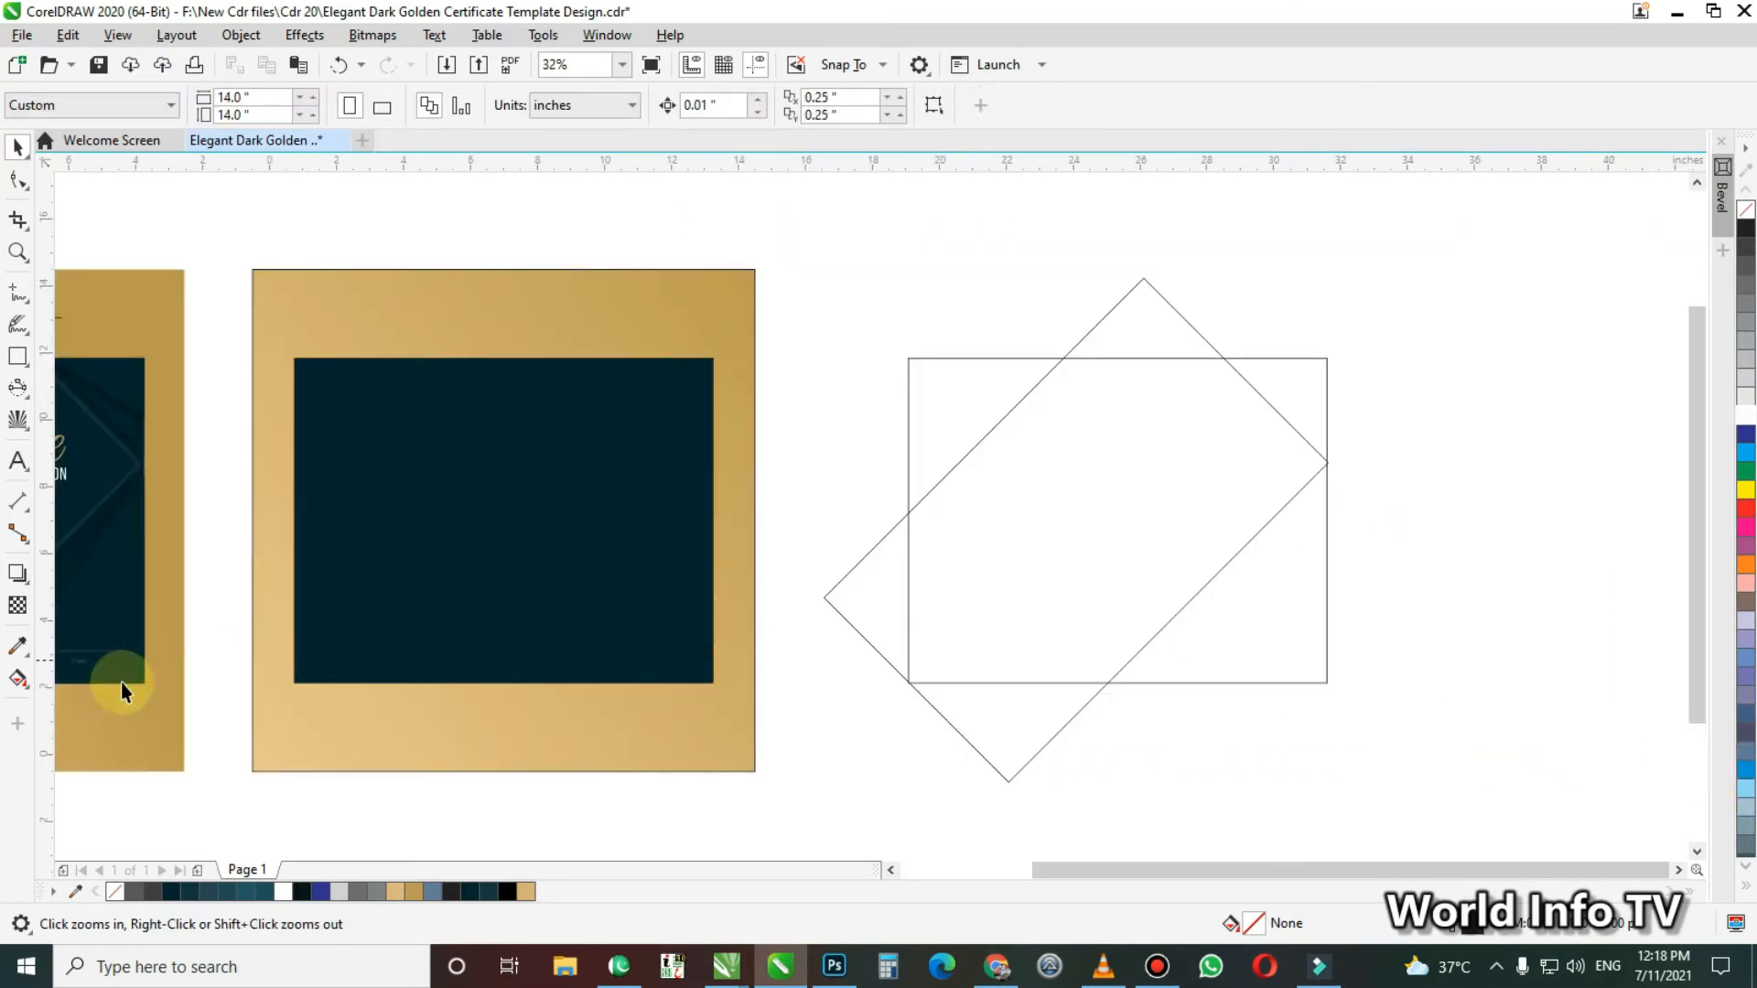
pyautogui.click(21, 682)
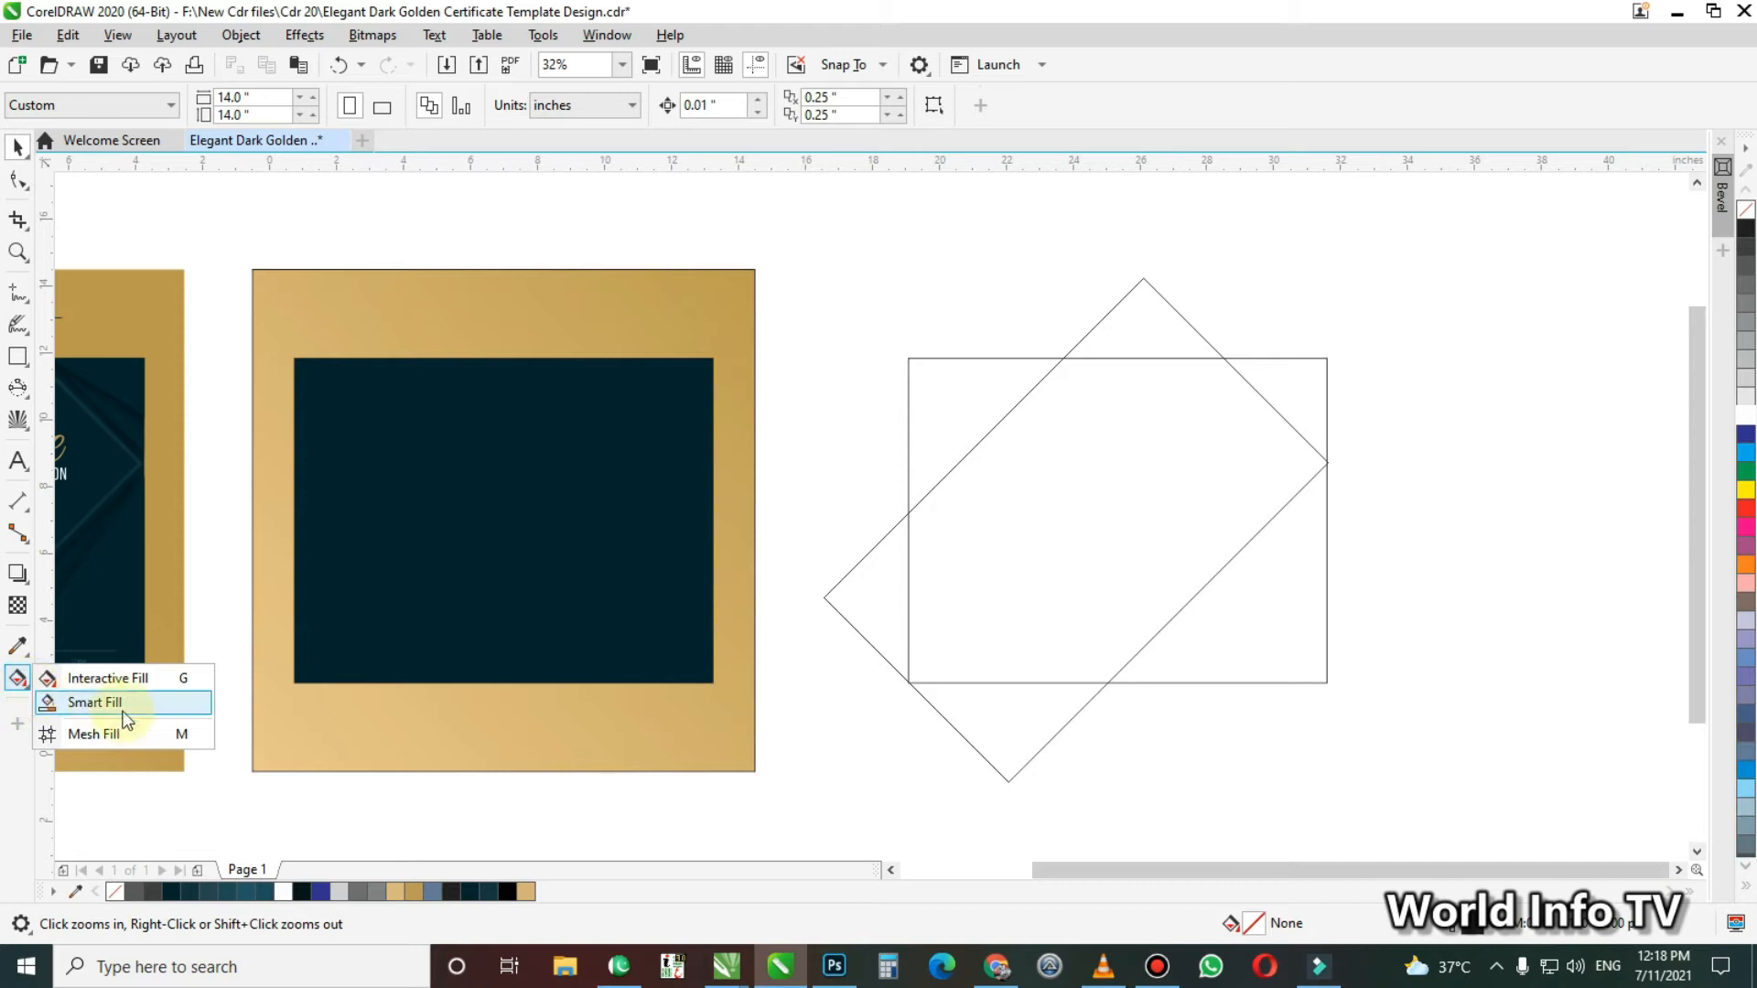
pyautogui.click(97, 703)
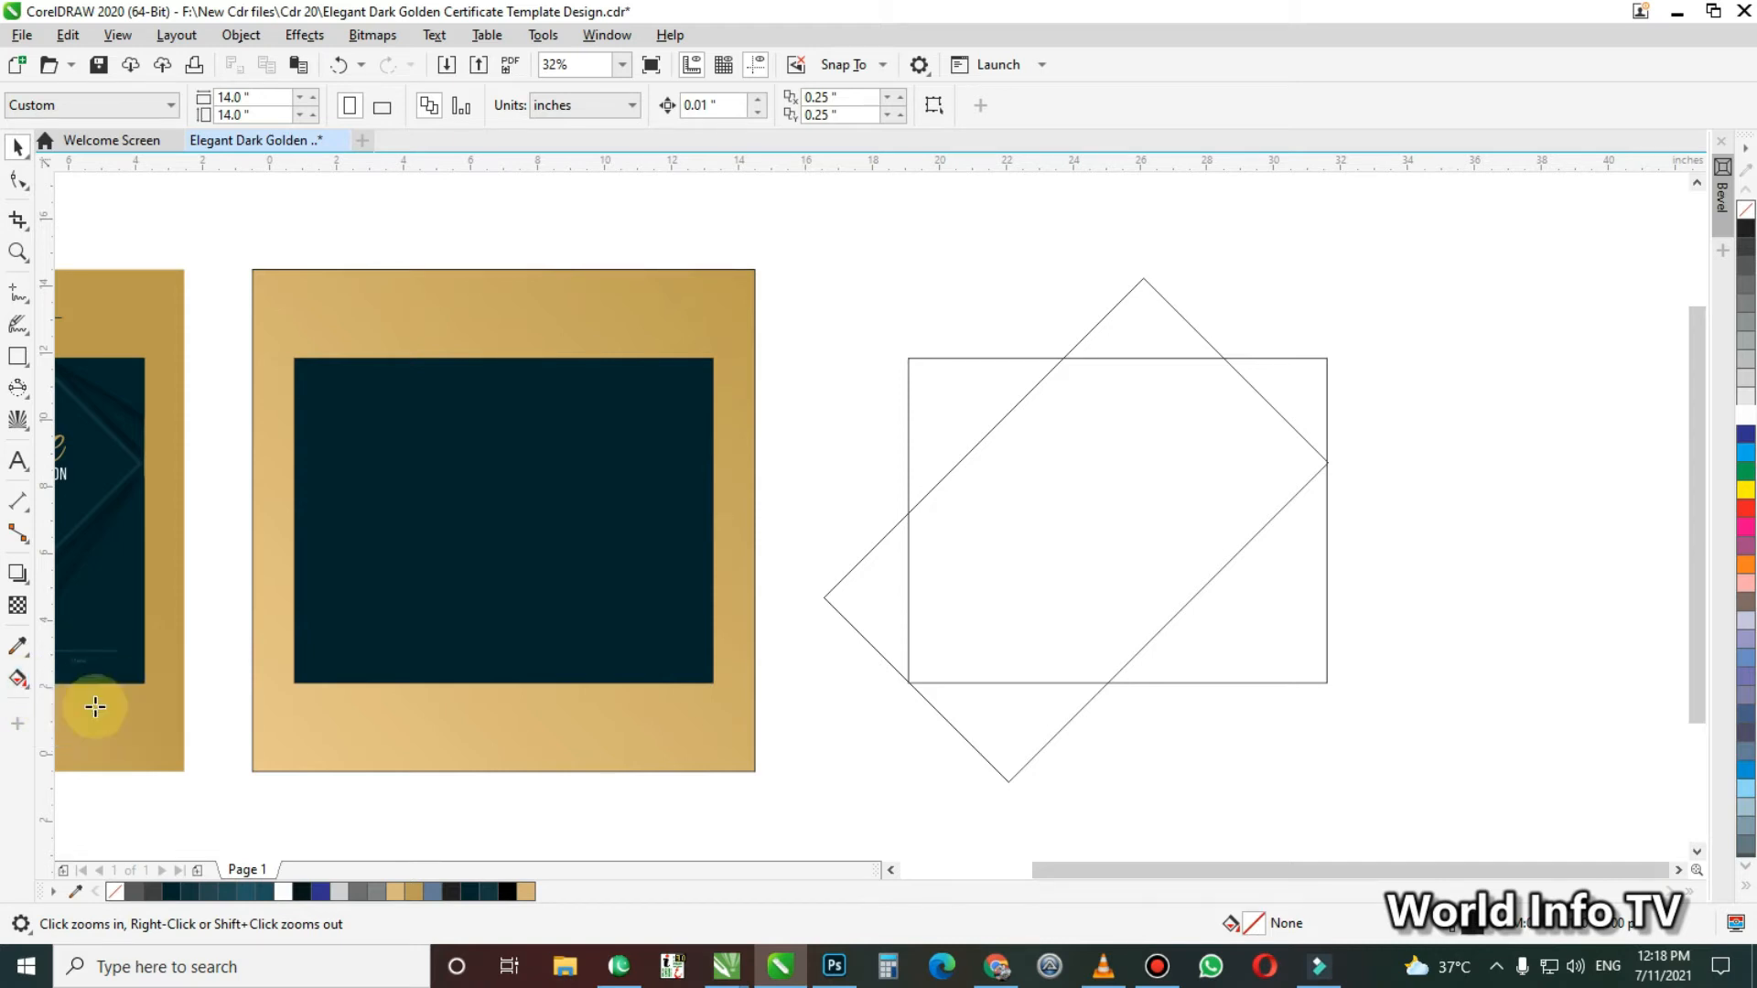
pyautogui.click(954, 408)
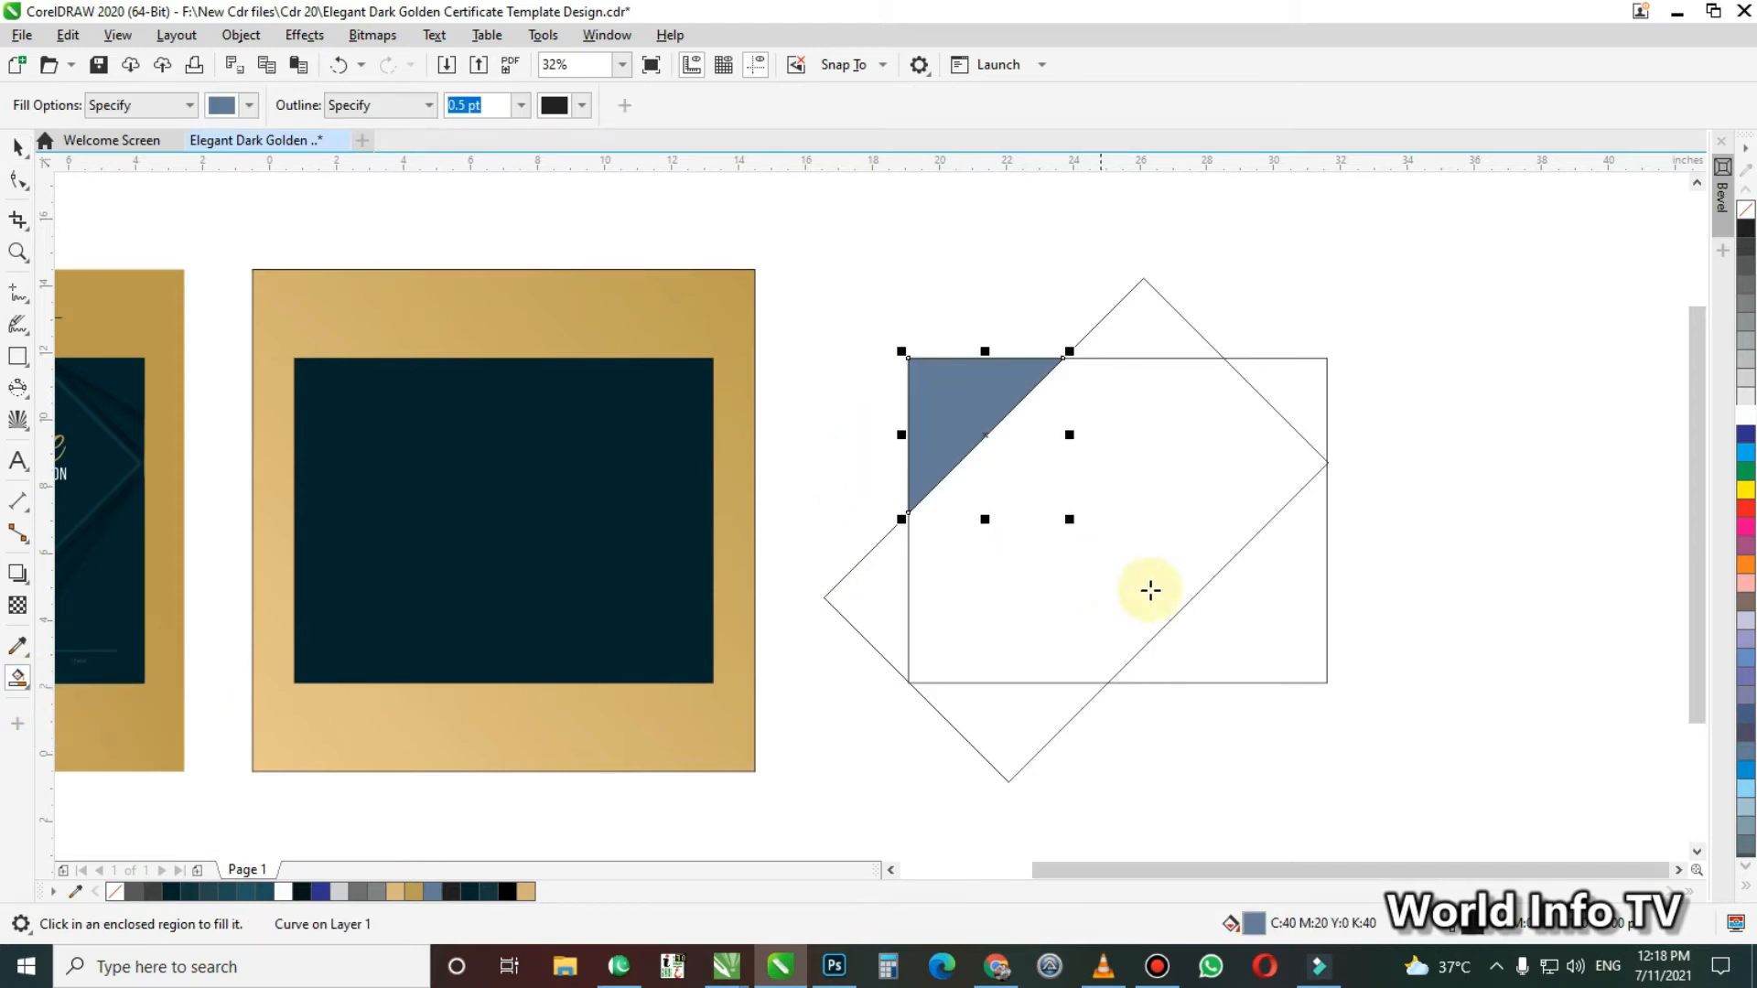
pyautogui.click(1267, 616)
pyautogui.click(1292, 416)
pyautogui.press('space')
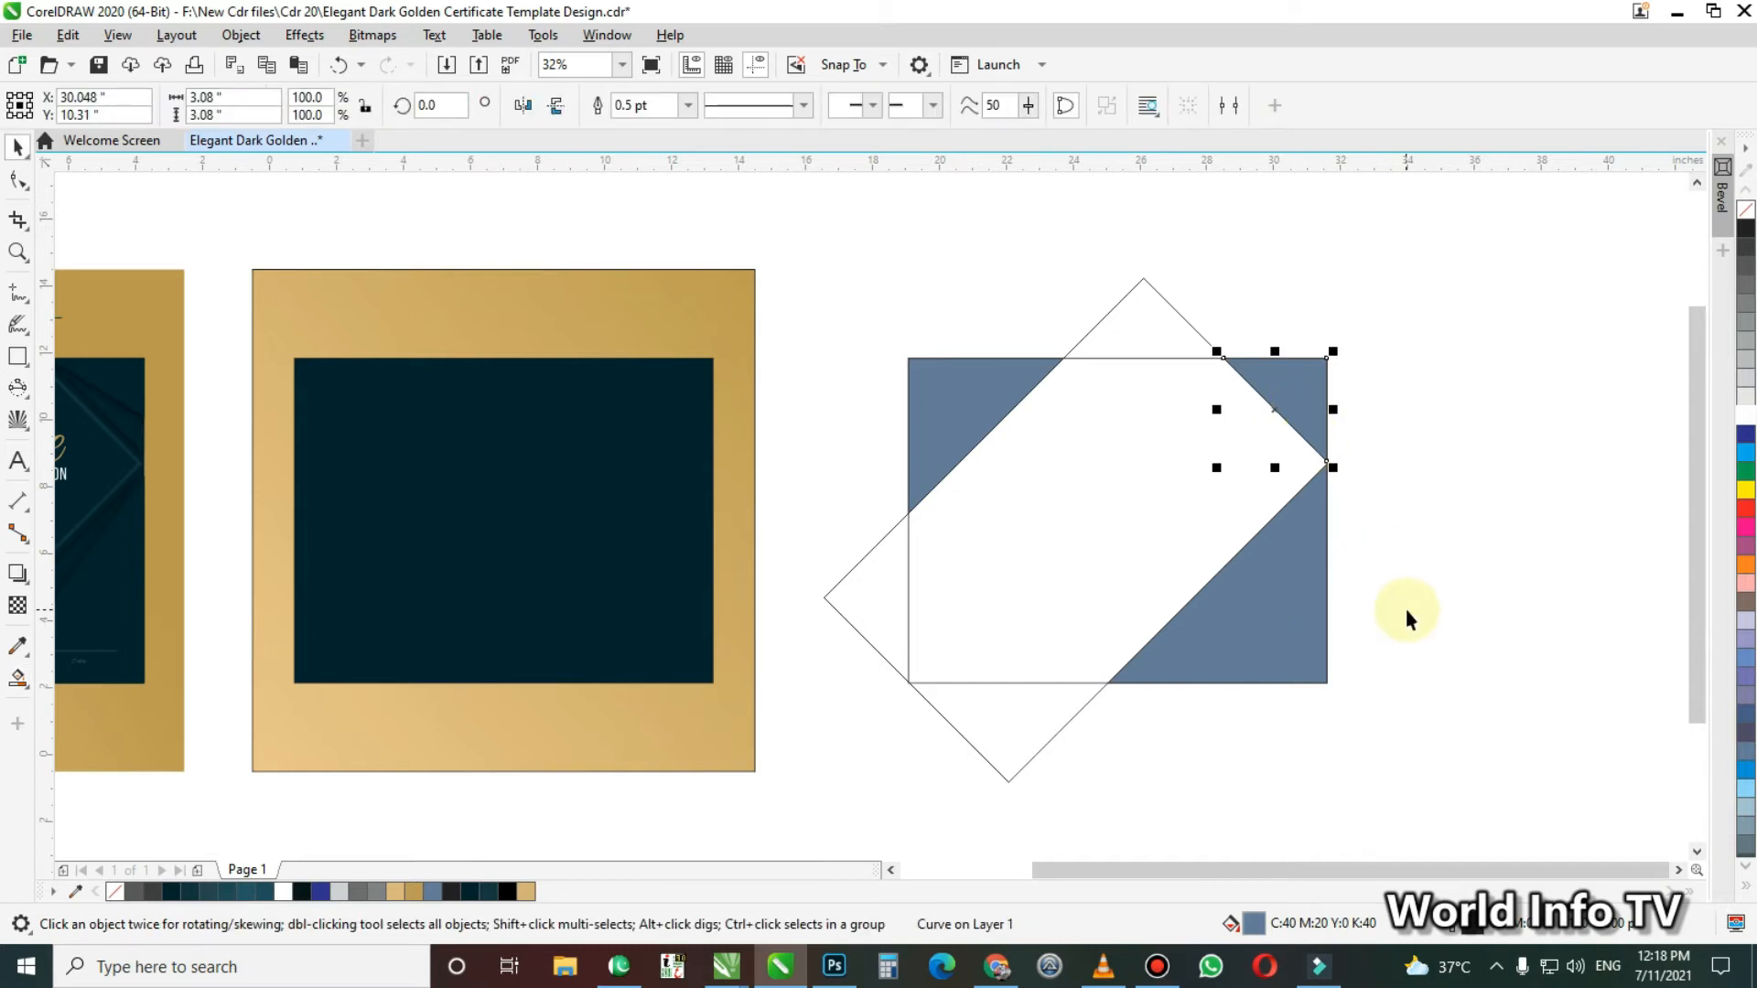
pyautogui.click(1426, 645)
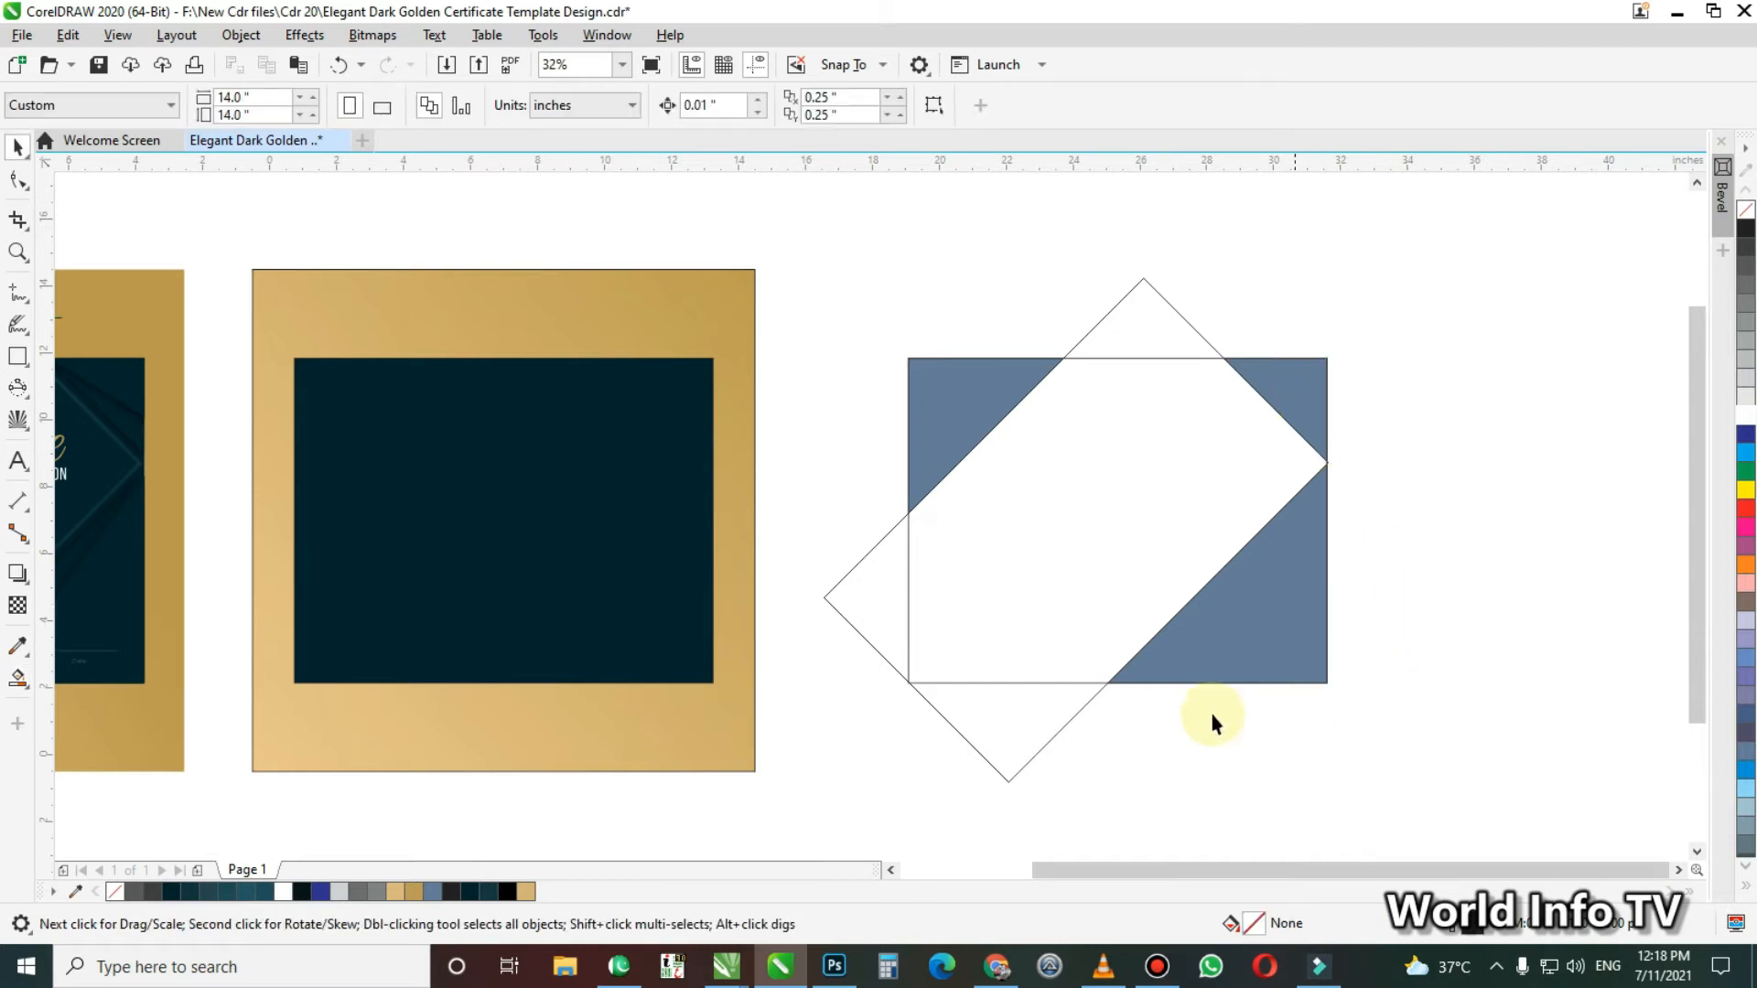
# Set the outline width of the rotated rectangle to 8.0 pt
pyautogui.click(830, 586)
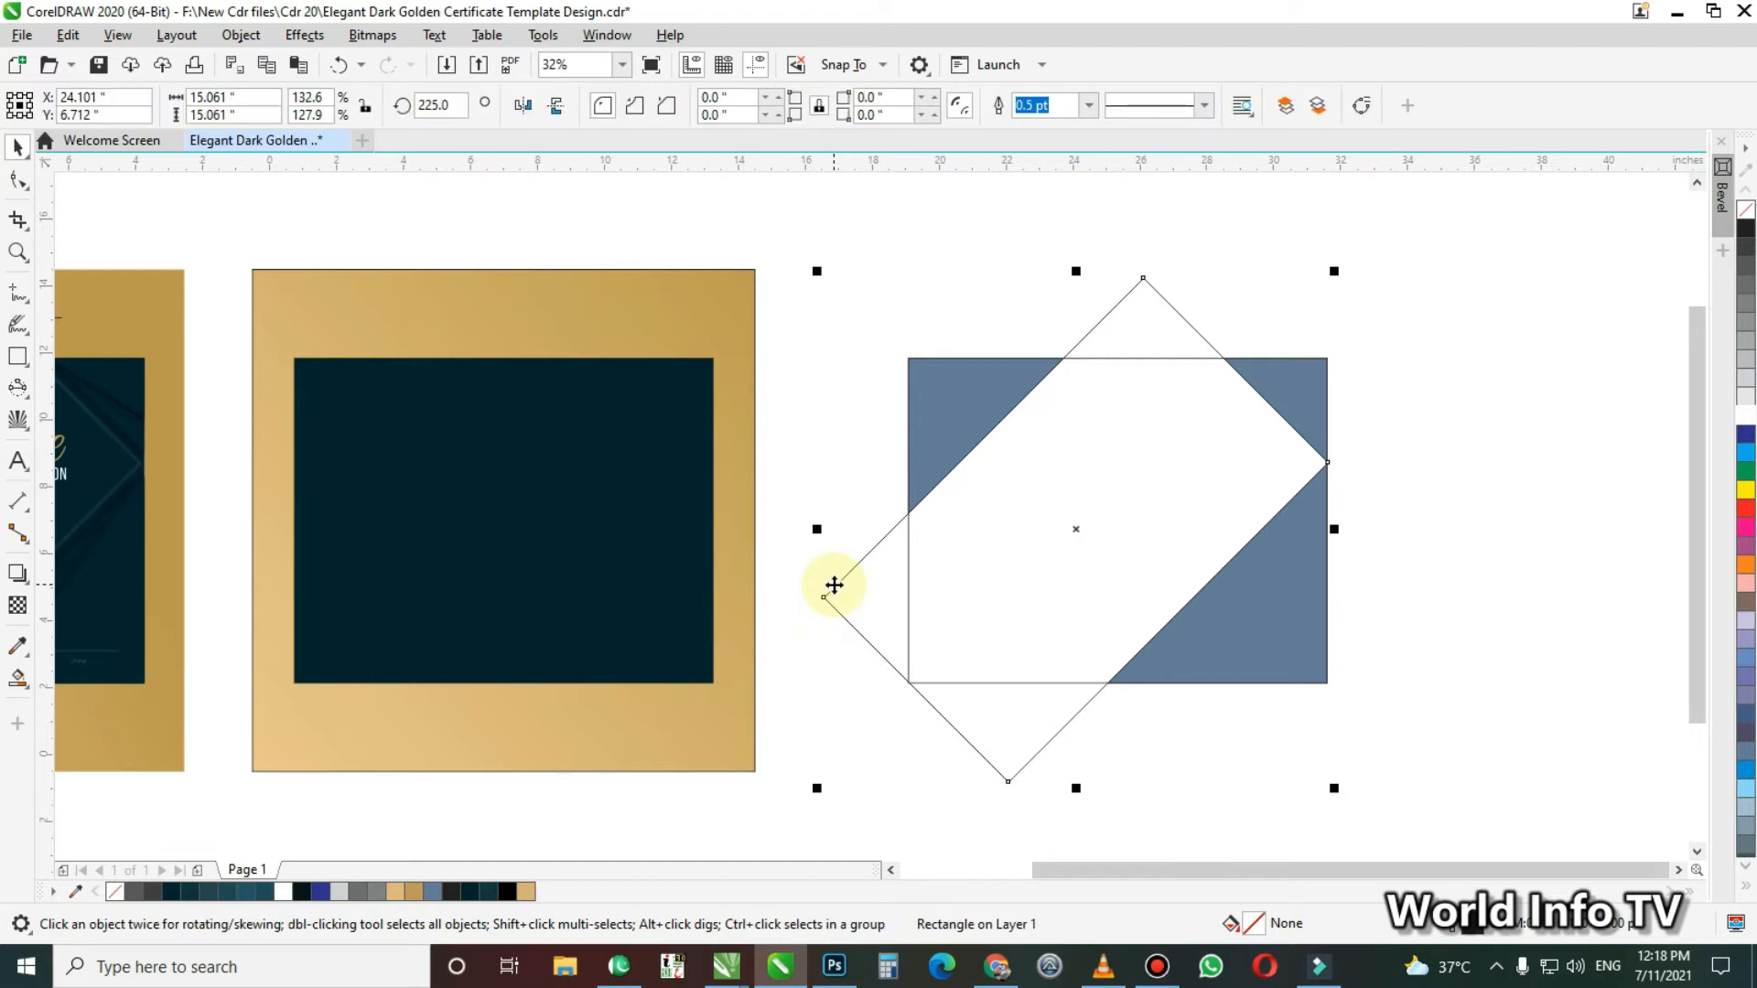
pyautogui.click(1075, 106)
pyautogui.click(1091, 106)
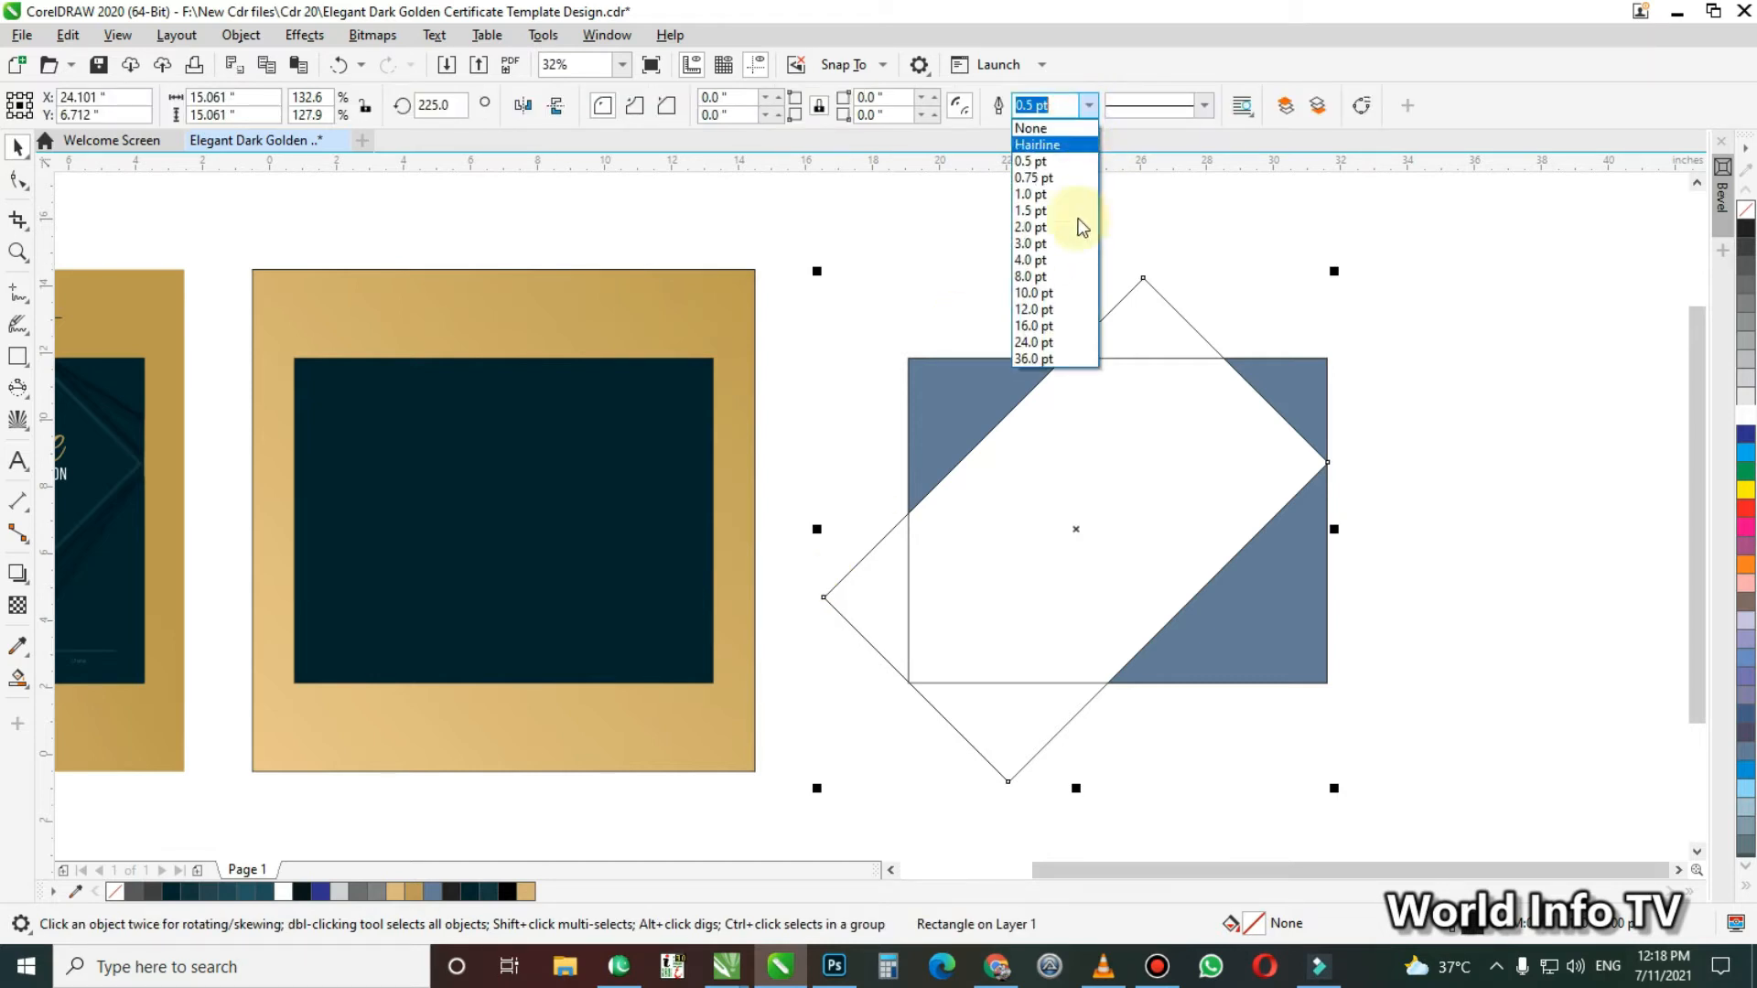
pyautogui.click(1072, 302)
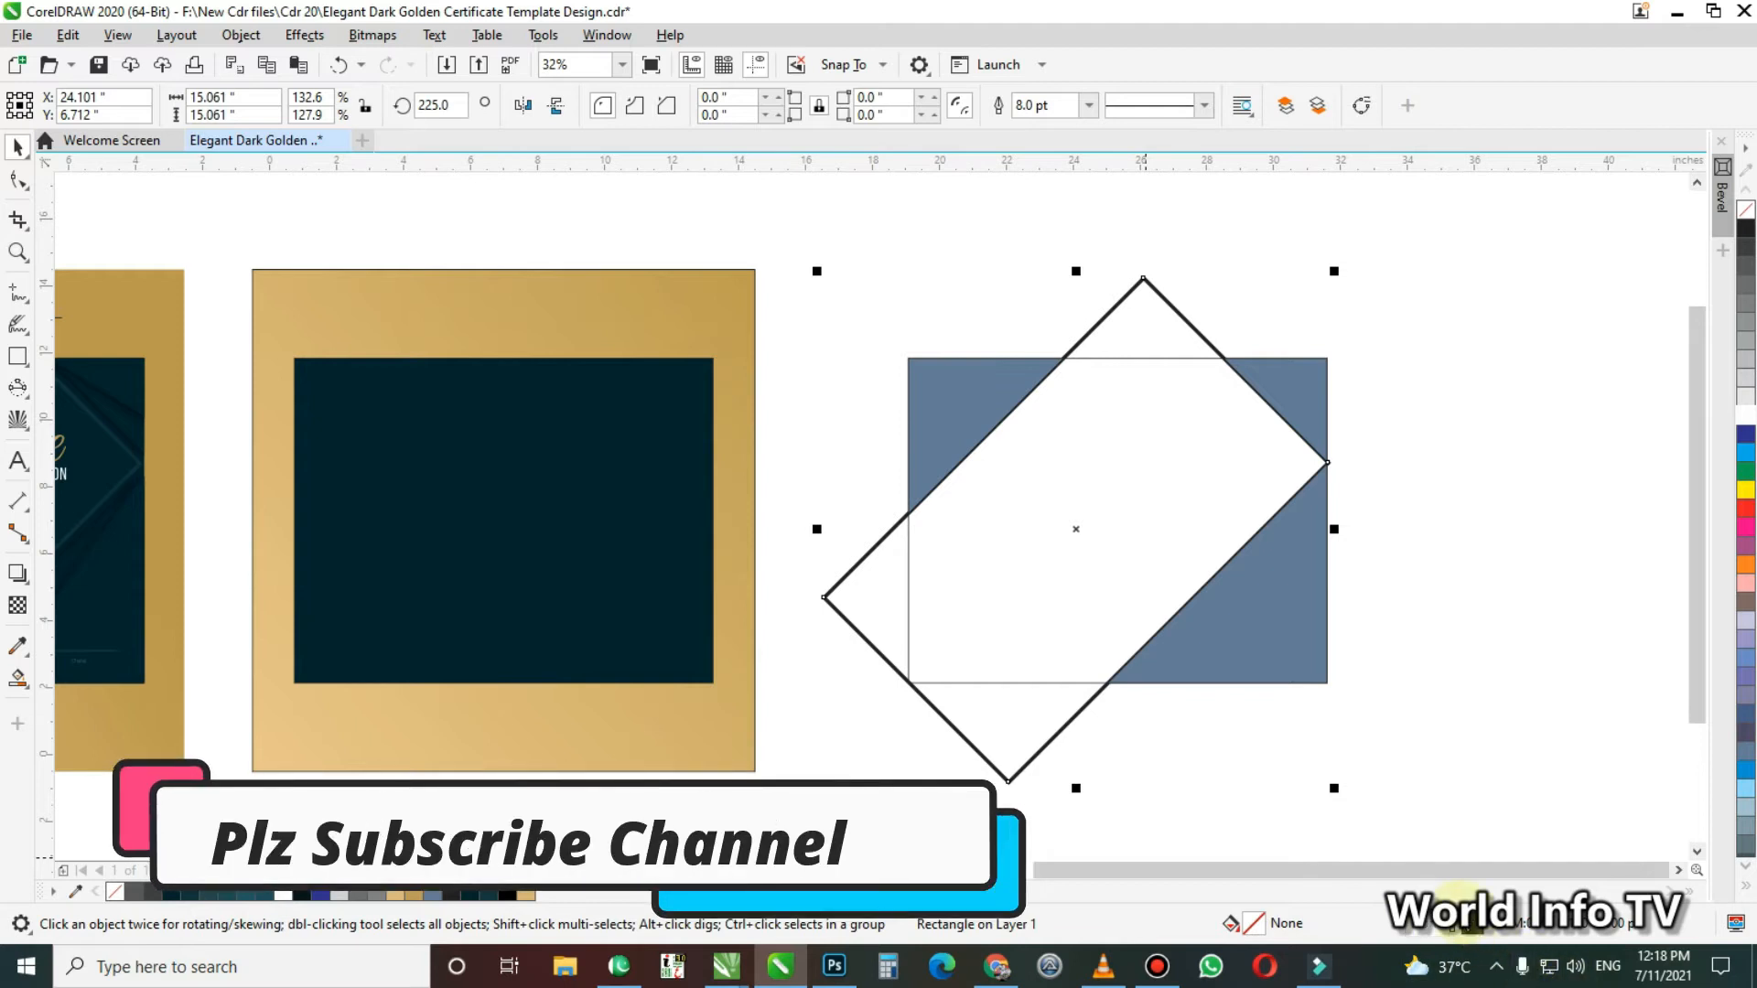
pyautogui.doubleClick(1470, 927)
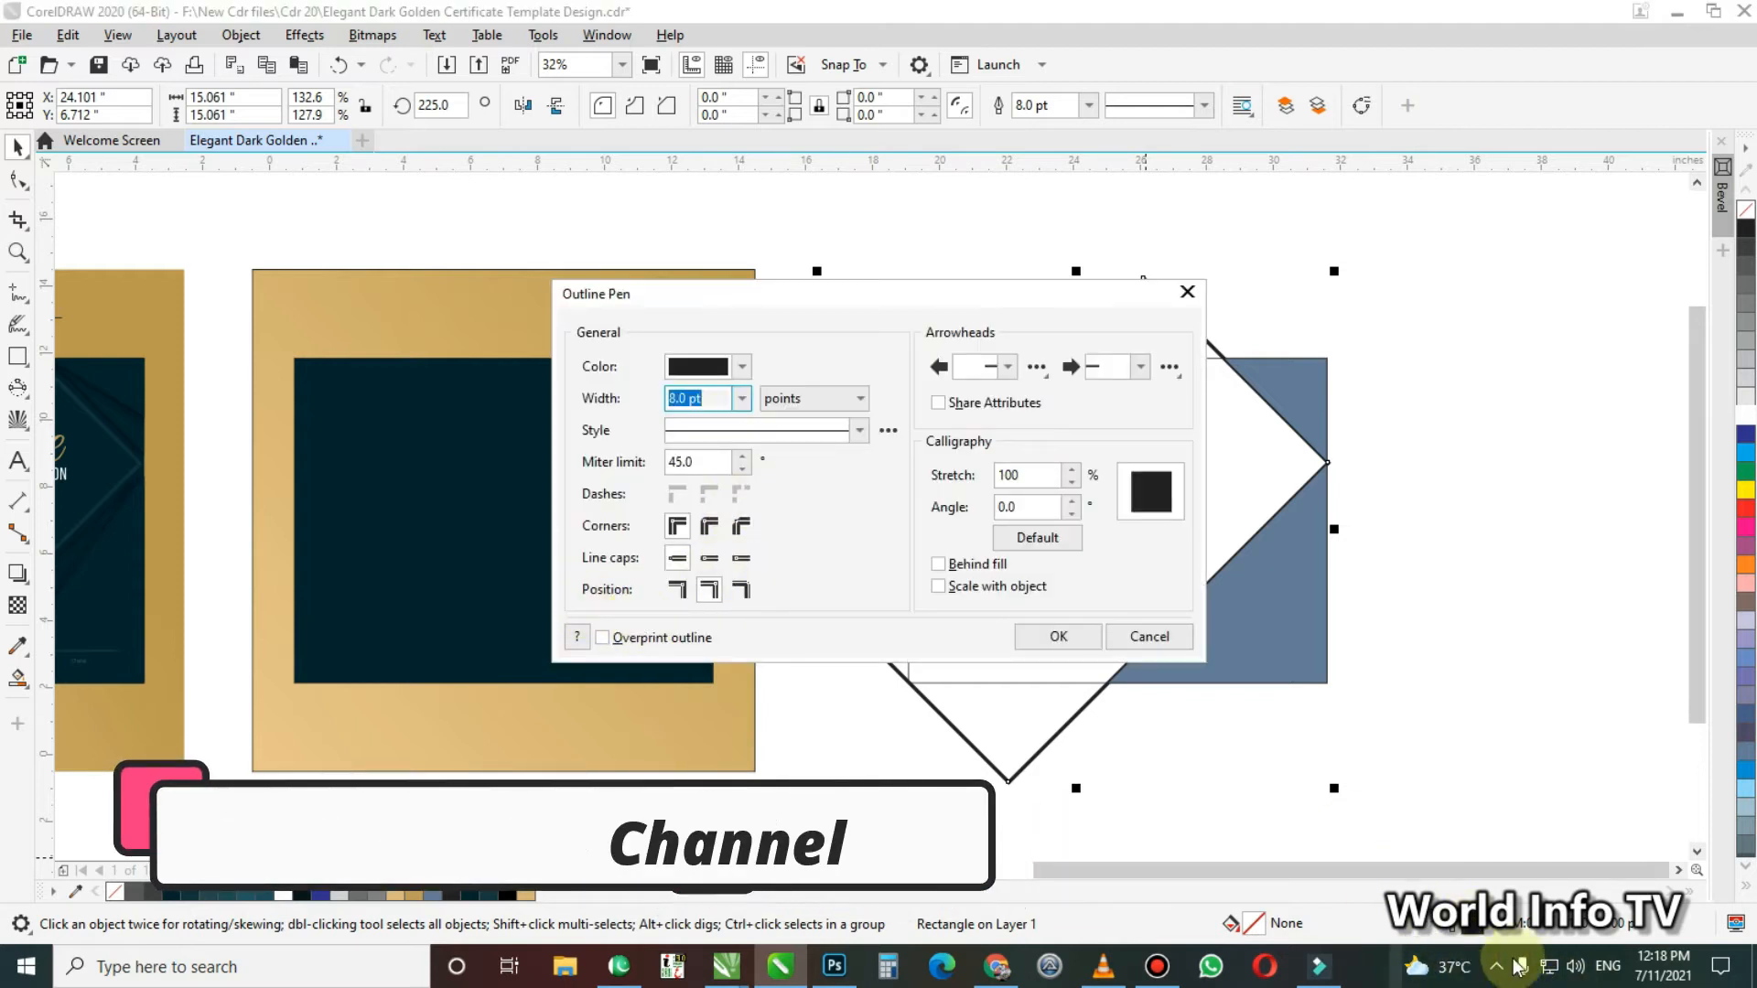
pyautogui.click(1139, 639)
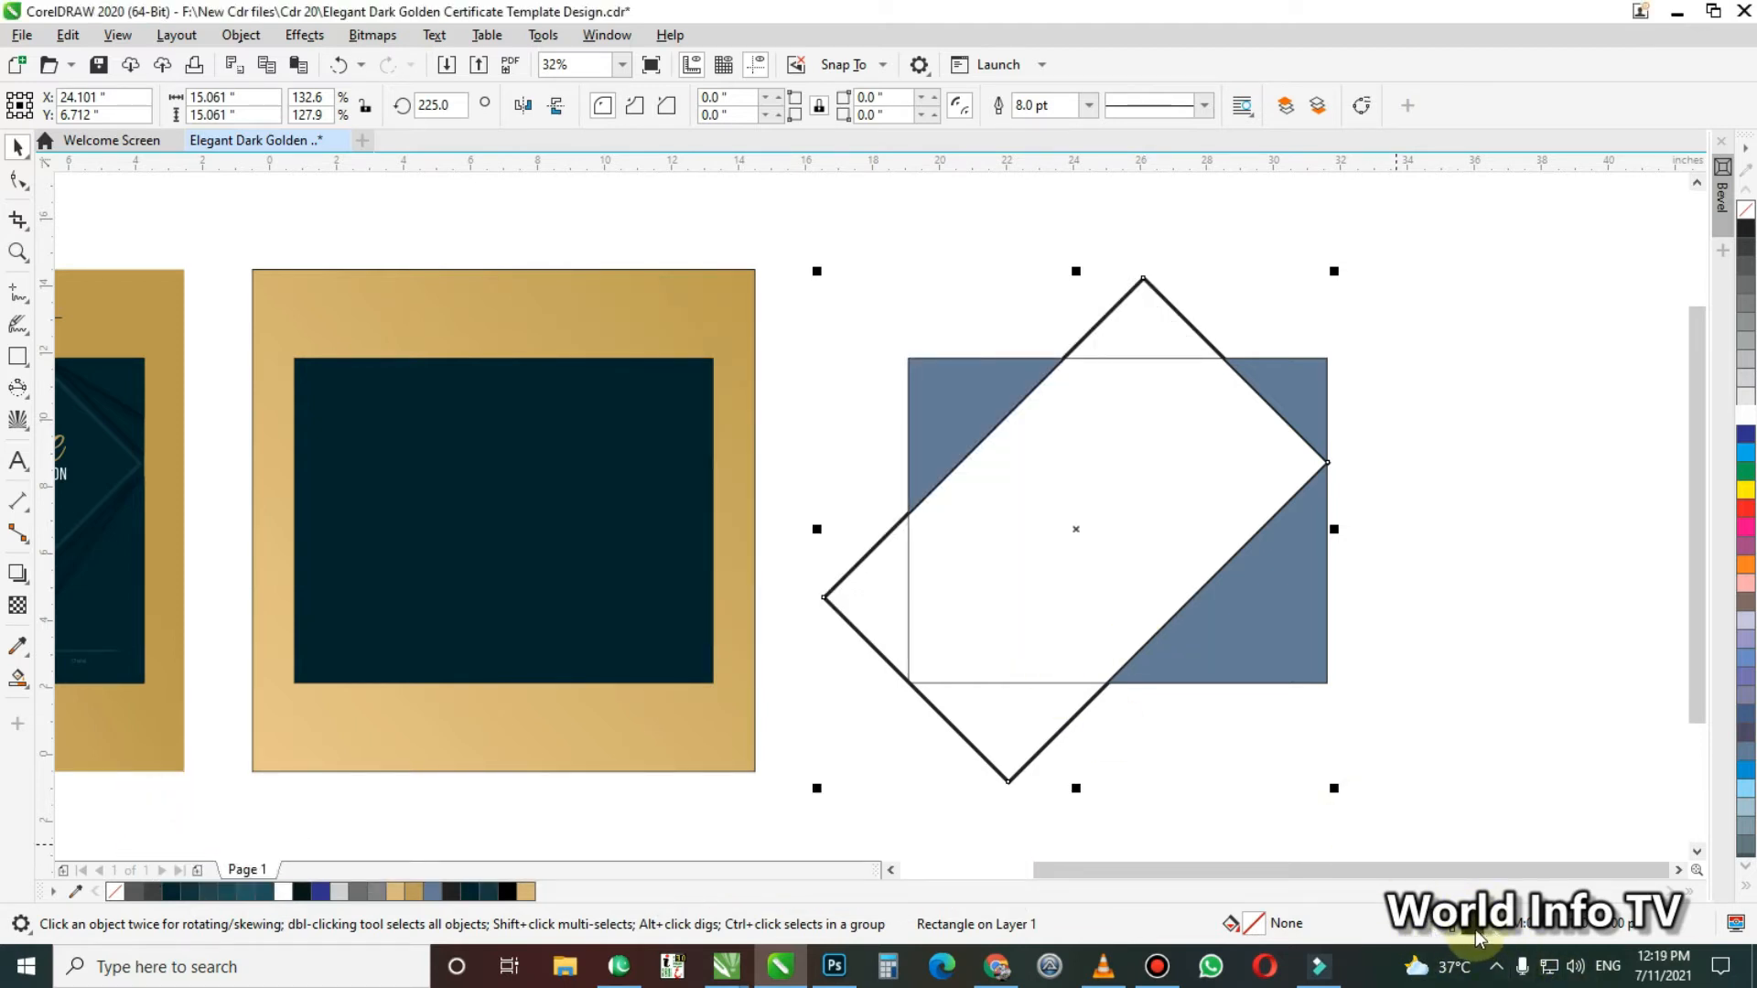
# Change the rotated rectangle's outline colour to CMYK 89, 65, 56, 53 and deselect it
pyautogui.doubleClick(1479, 929)
pyautogui.click(737, 367)
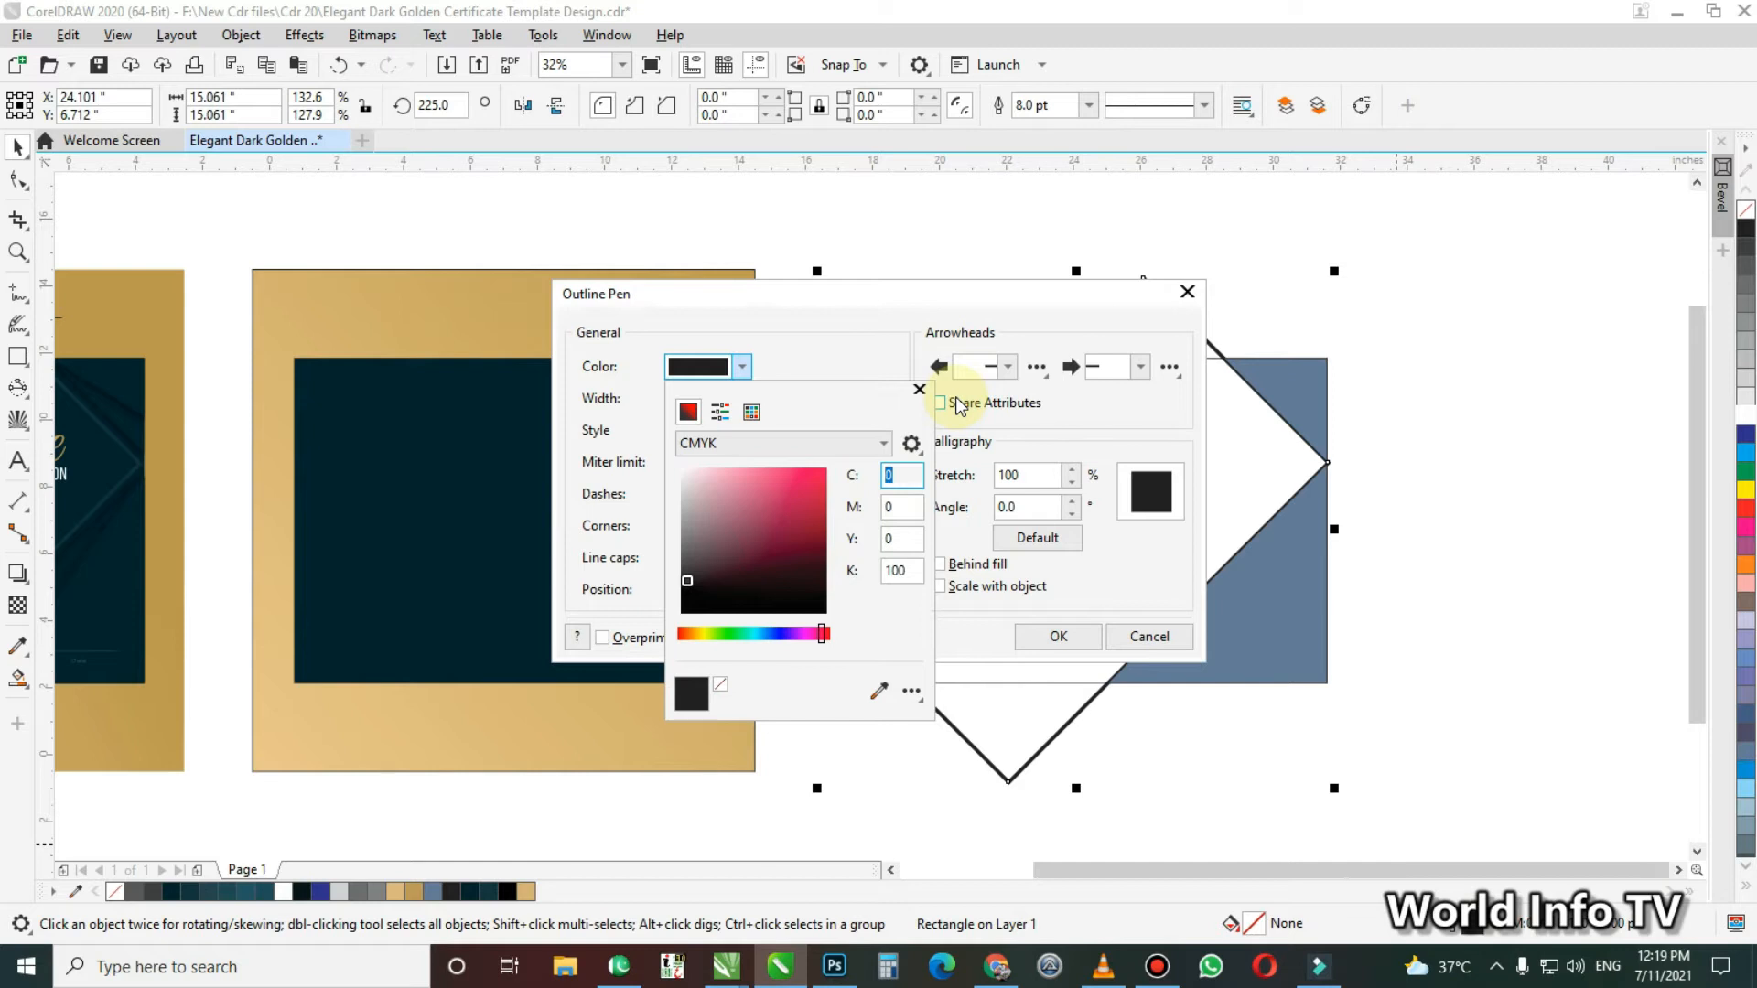
pyautogui.press('Tab')
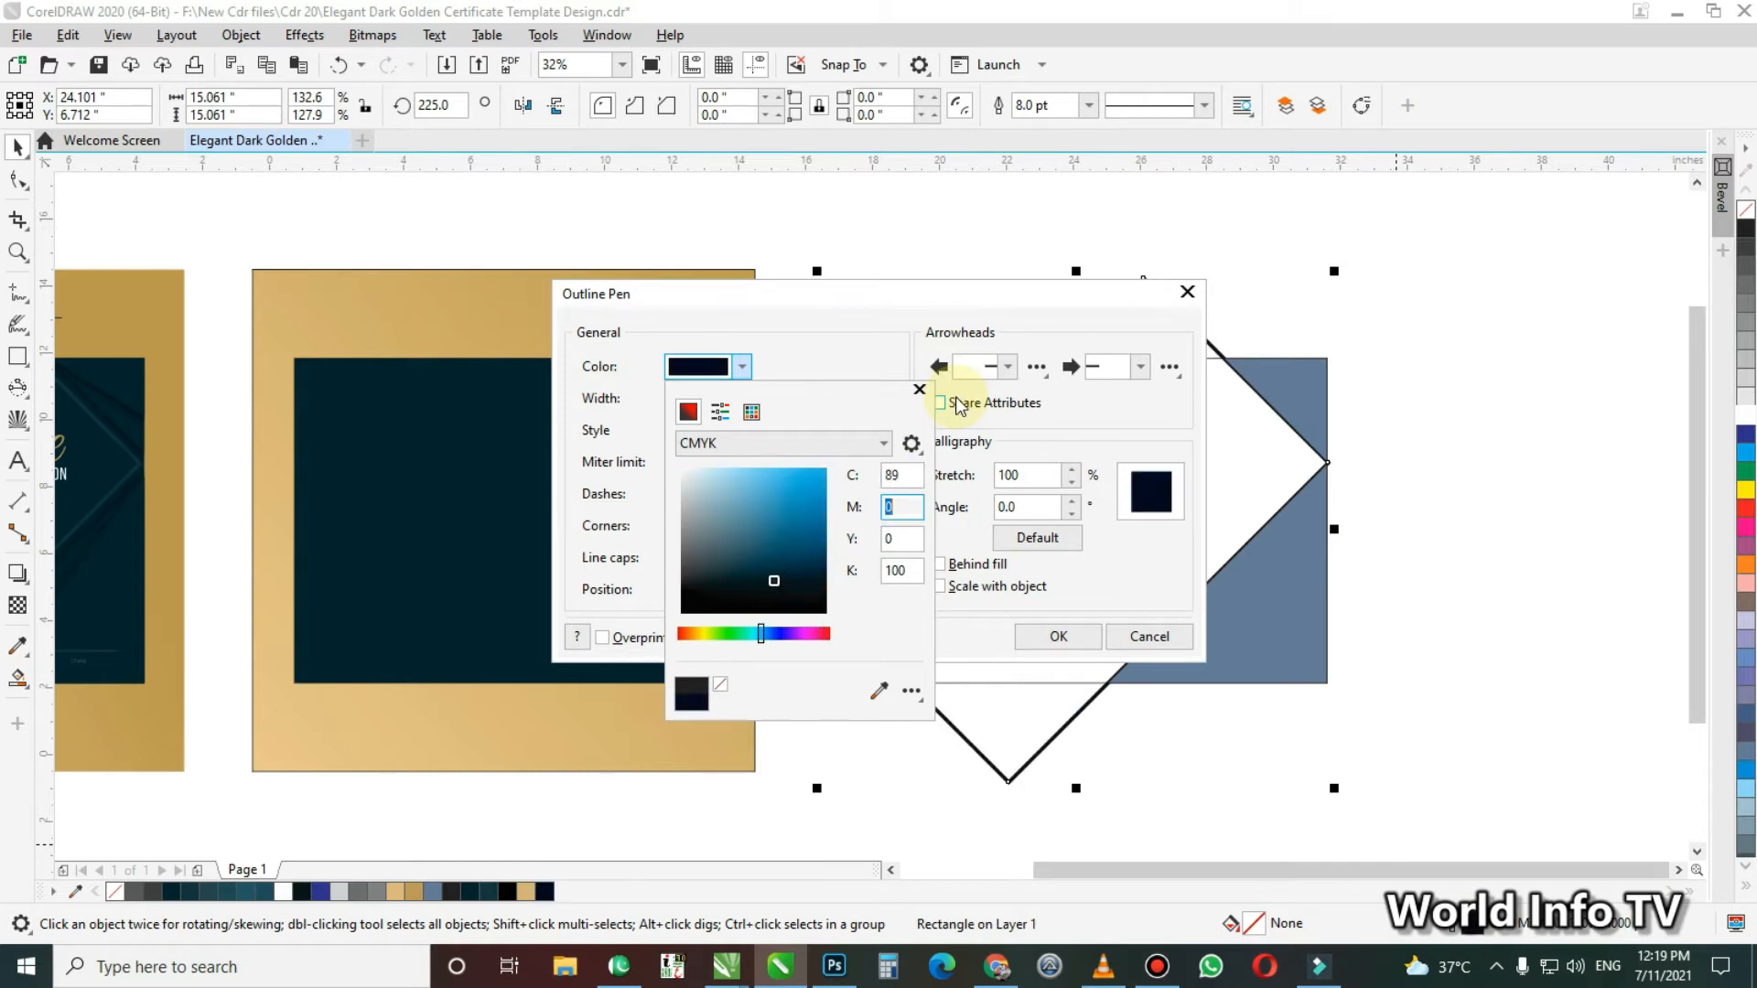
pyautogui.write('65')
pyautogui.press('Tab')
pyautogui.write('56')
pyautogui.press('Tab')
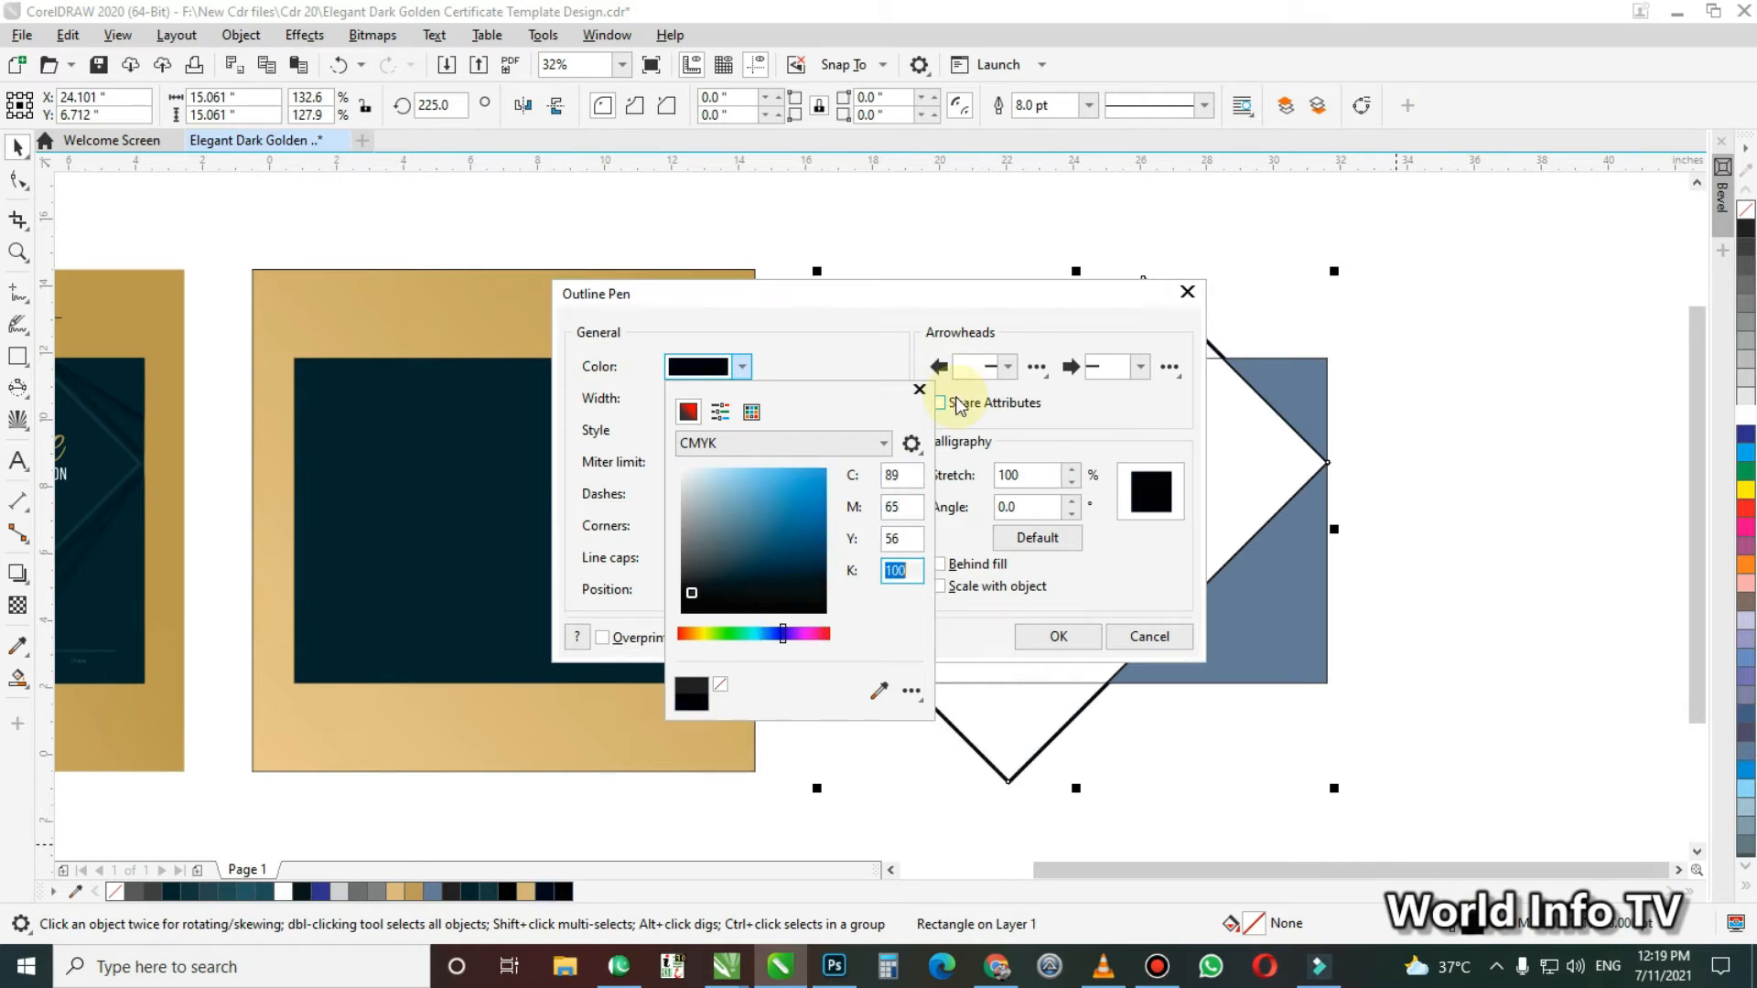
pyautogui.write('53')
pyautogui.hotkey('shift', 'Tab')
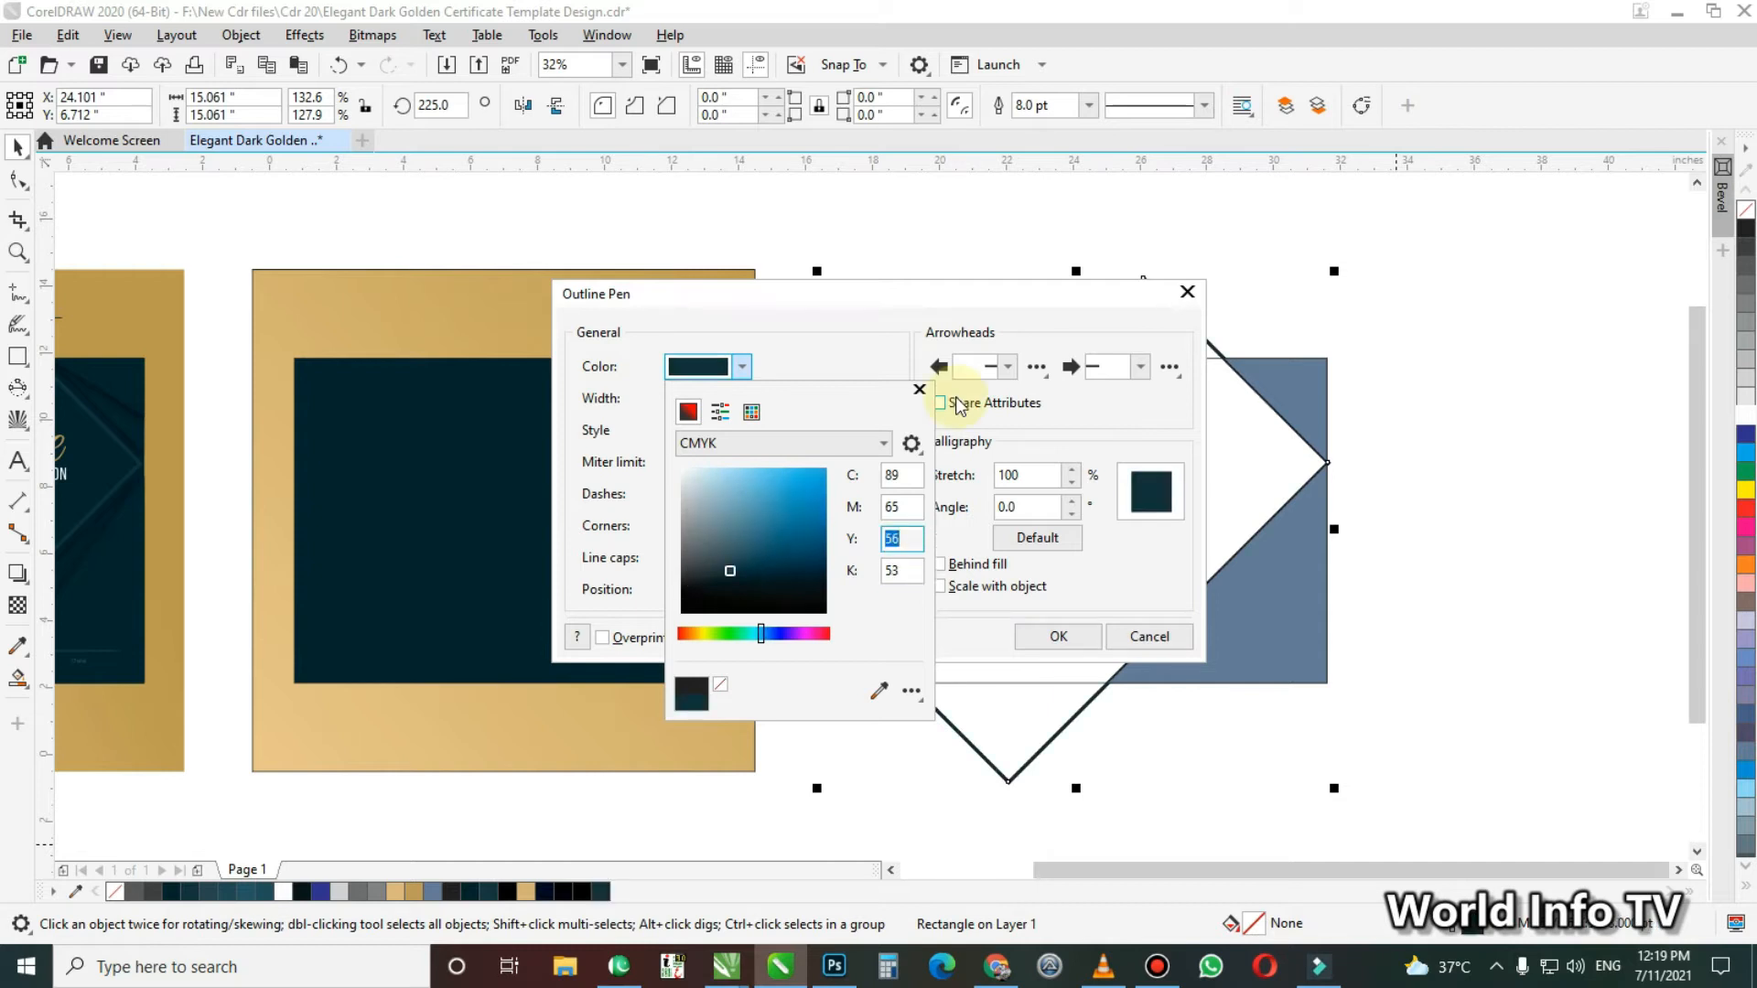
pyautogui.click(1057, 641)
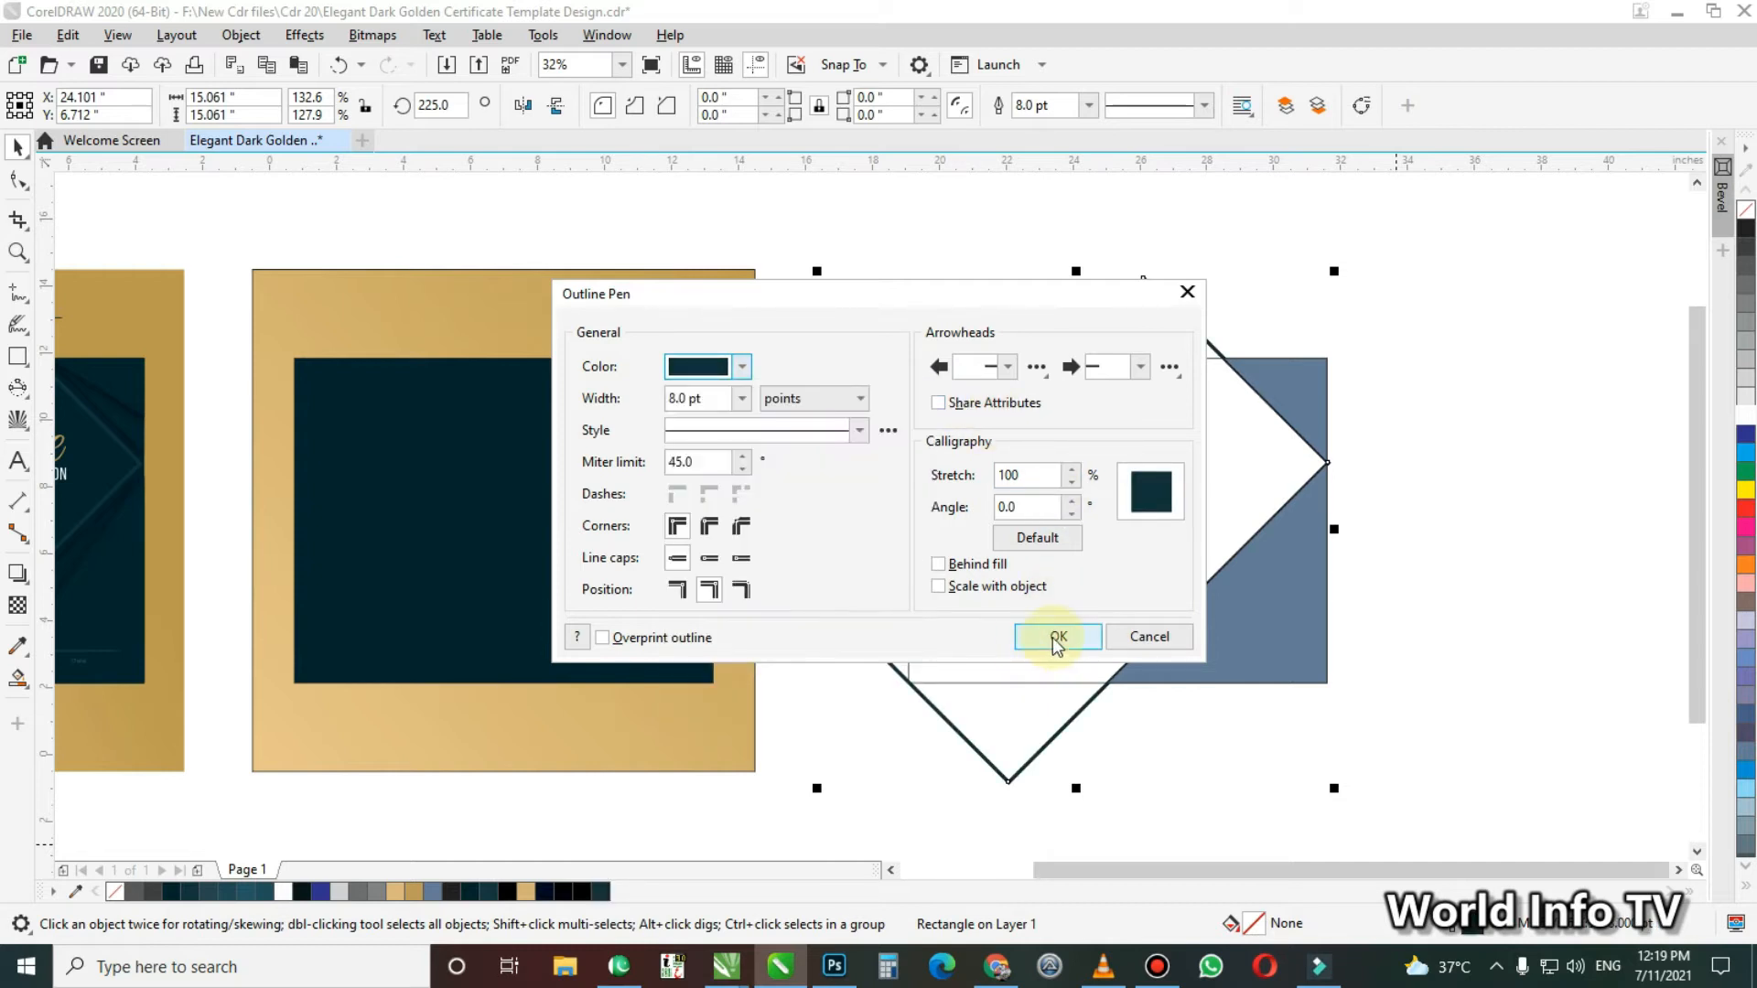
pyautogui.click(1057, 638)
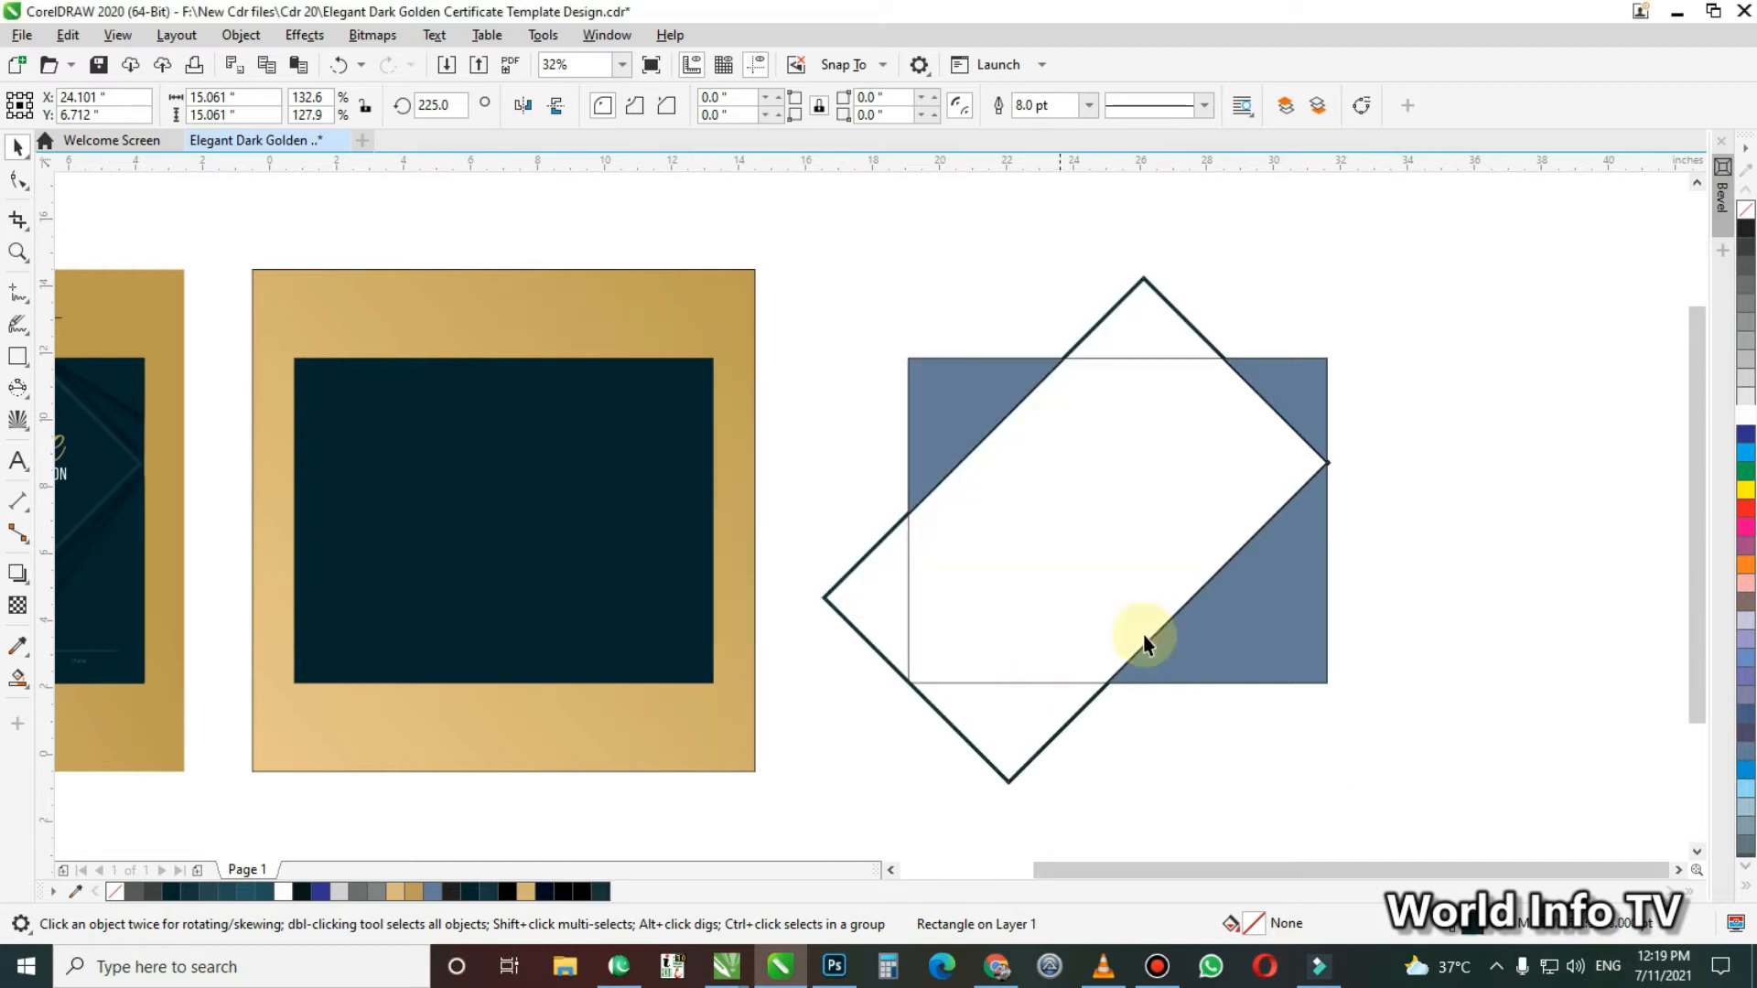
pyautogui.click(1421, 655)
# Sample the dark teal of the certificate panel and apply it as fill to all three corner shapes
pyautogui.click(1272, 634)
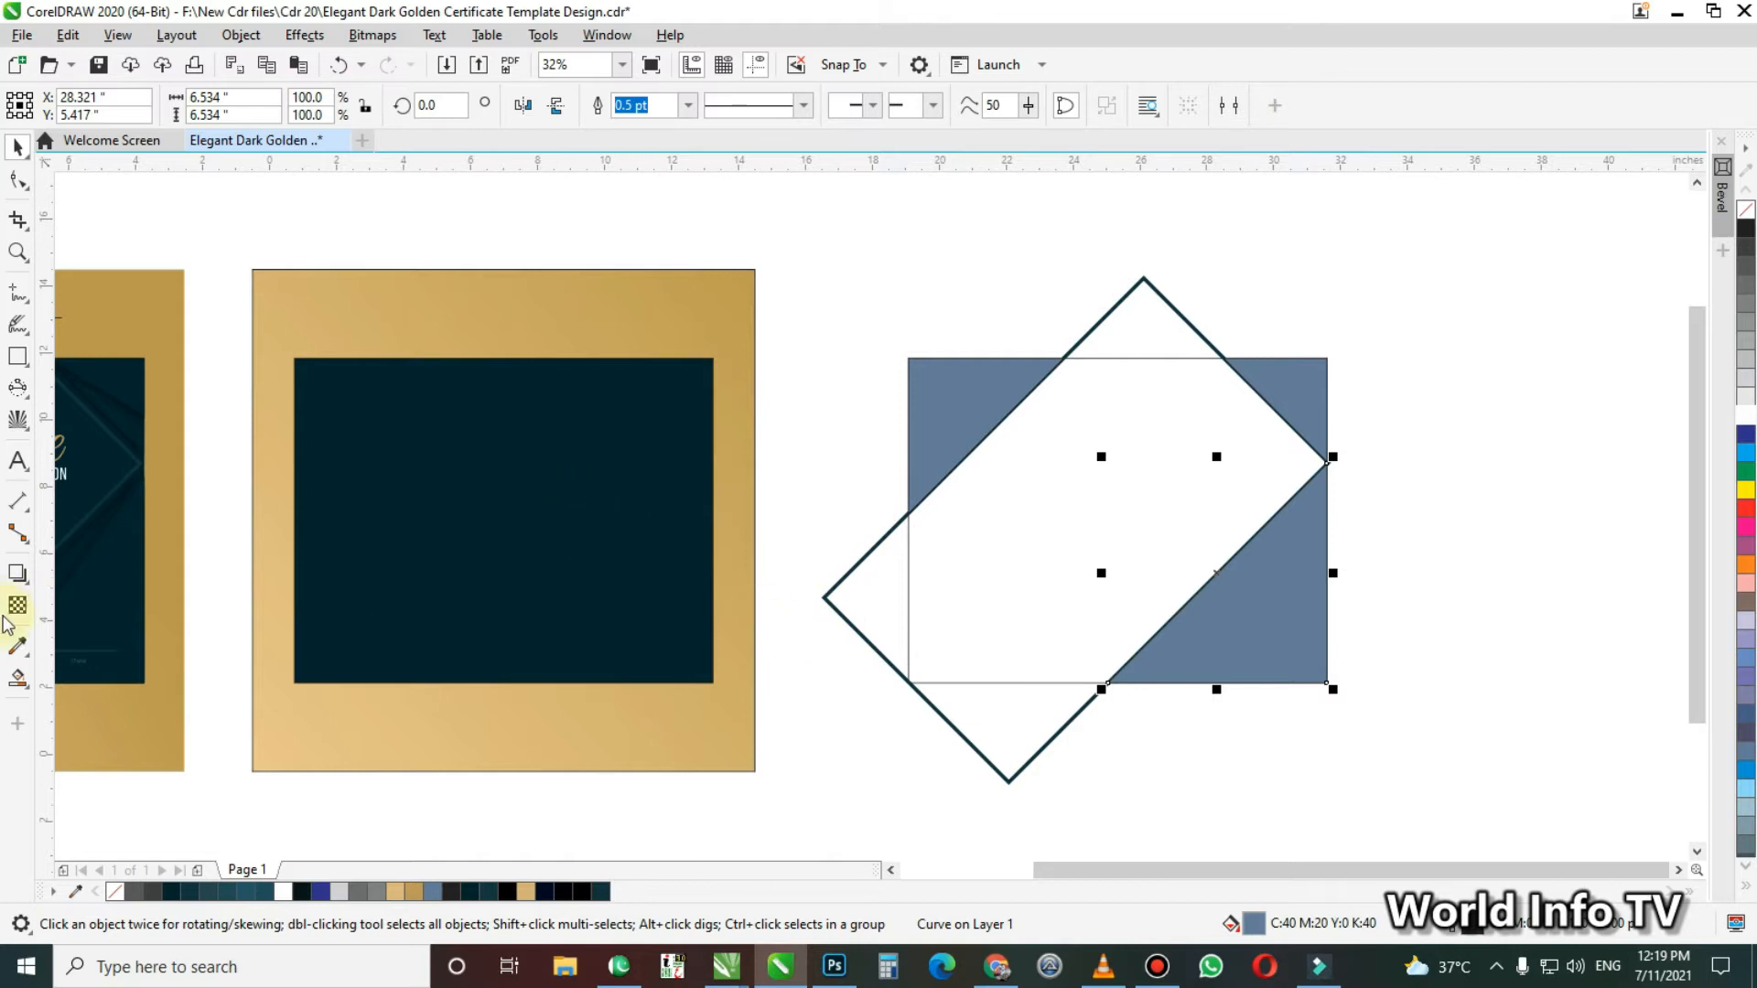
pyautogui.click(16, 648)
pyautogui.click(538, 489)
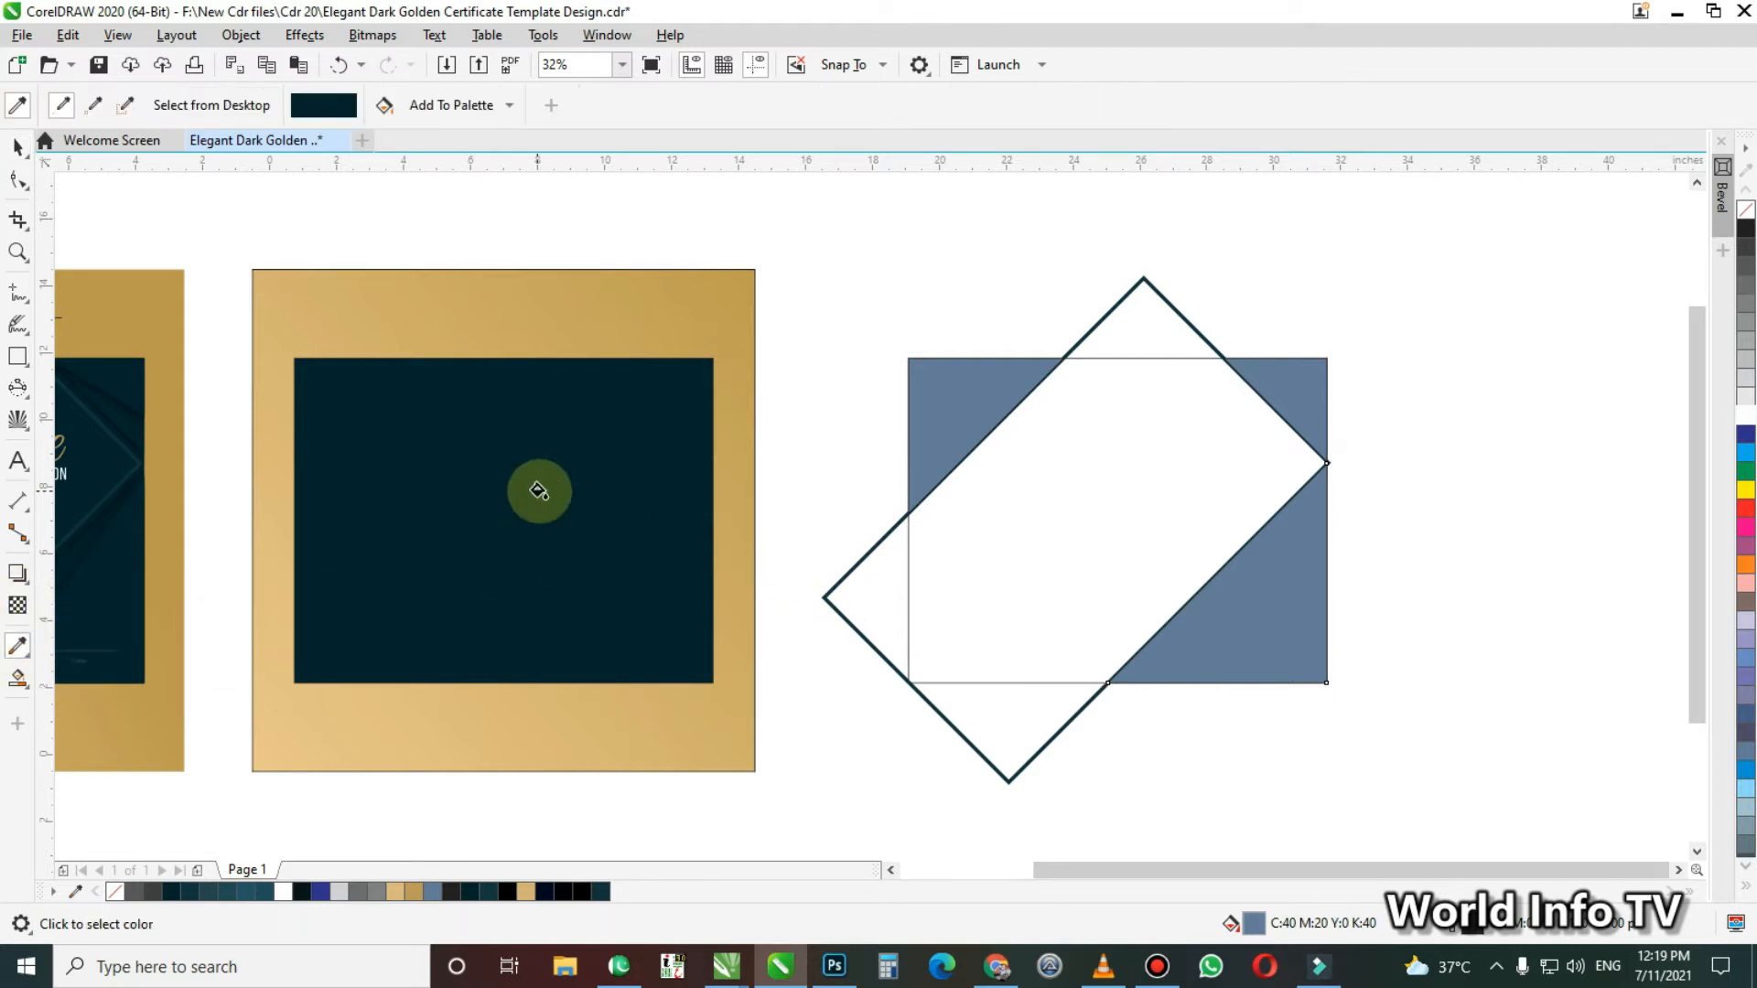
pyautogui.click(1259, 544)
pyautogui.click(1292, 368)
pyautogui.click(930, 396)
pyautogui.press('space')
pyautogui.click(800, 474)
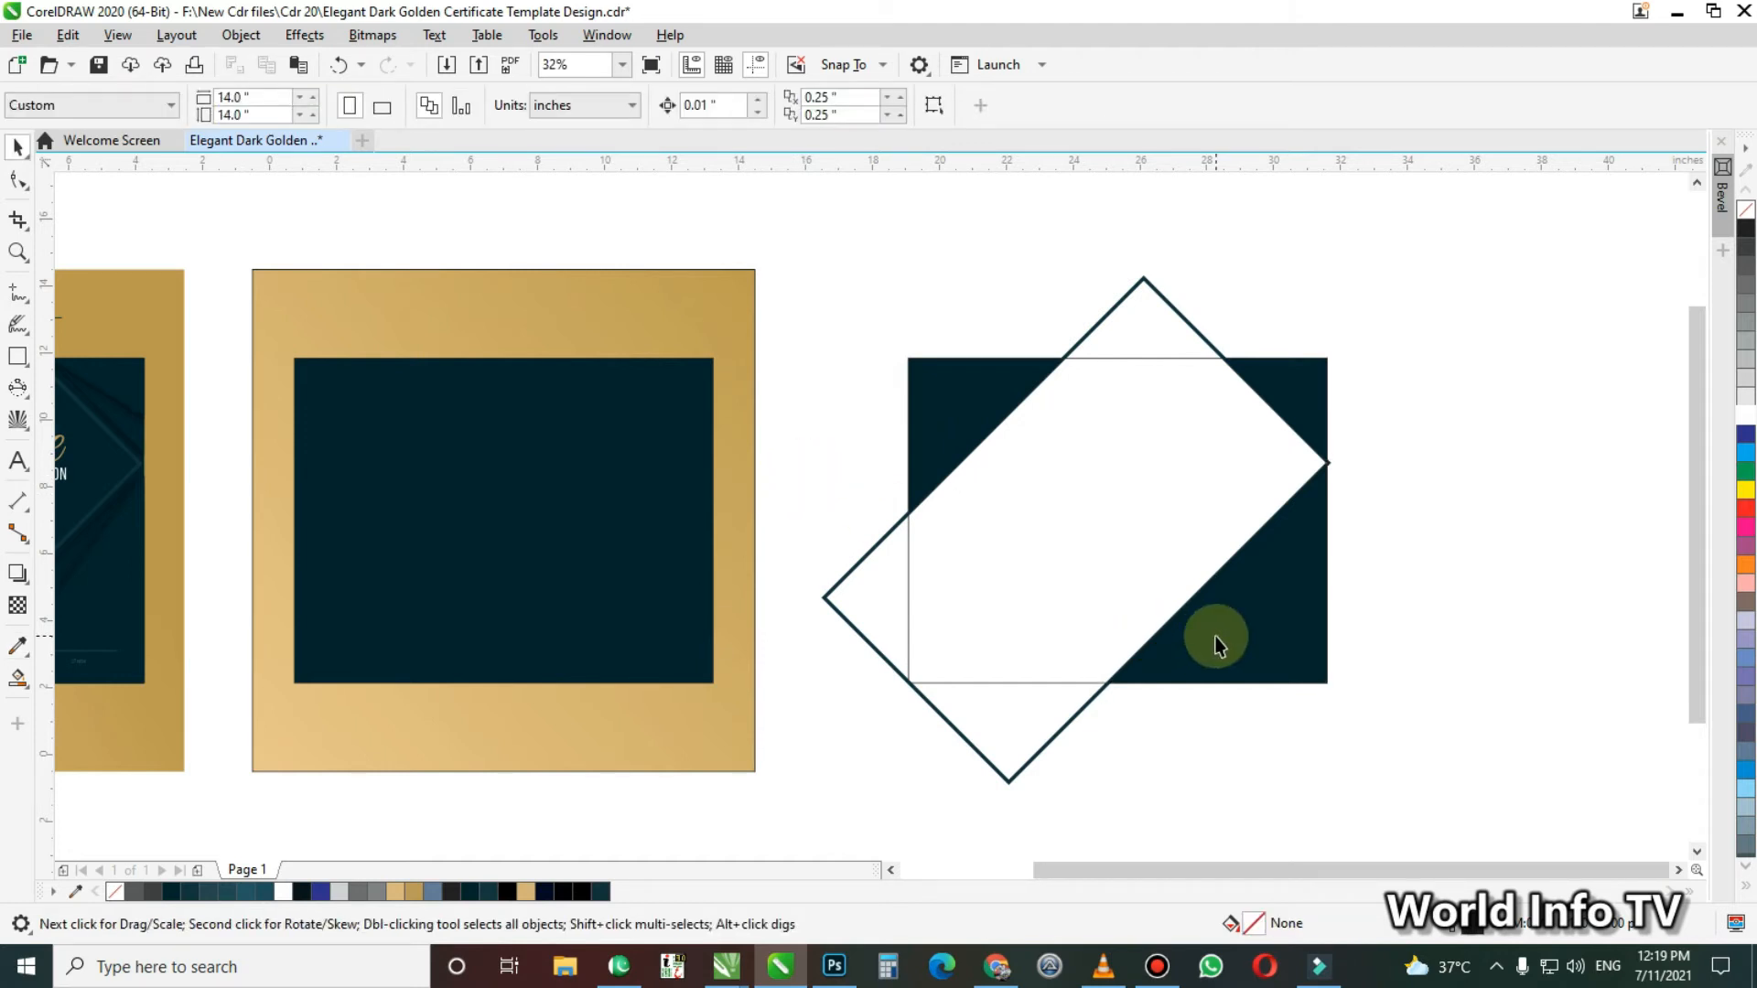
# Examine the layered diagonal shapes in the lower-right corner of the reference certificate and compare them with the drawn corner shapes
pyautogui.click(1217, 645)
pyautogui.press('z')
pyautogui.moveTo(1000, 353); pyautogui.dragTo(1296, 640)
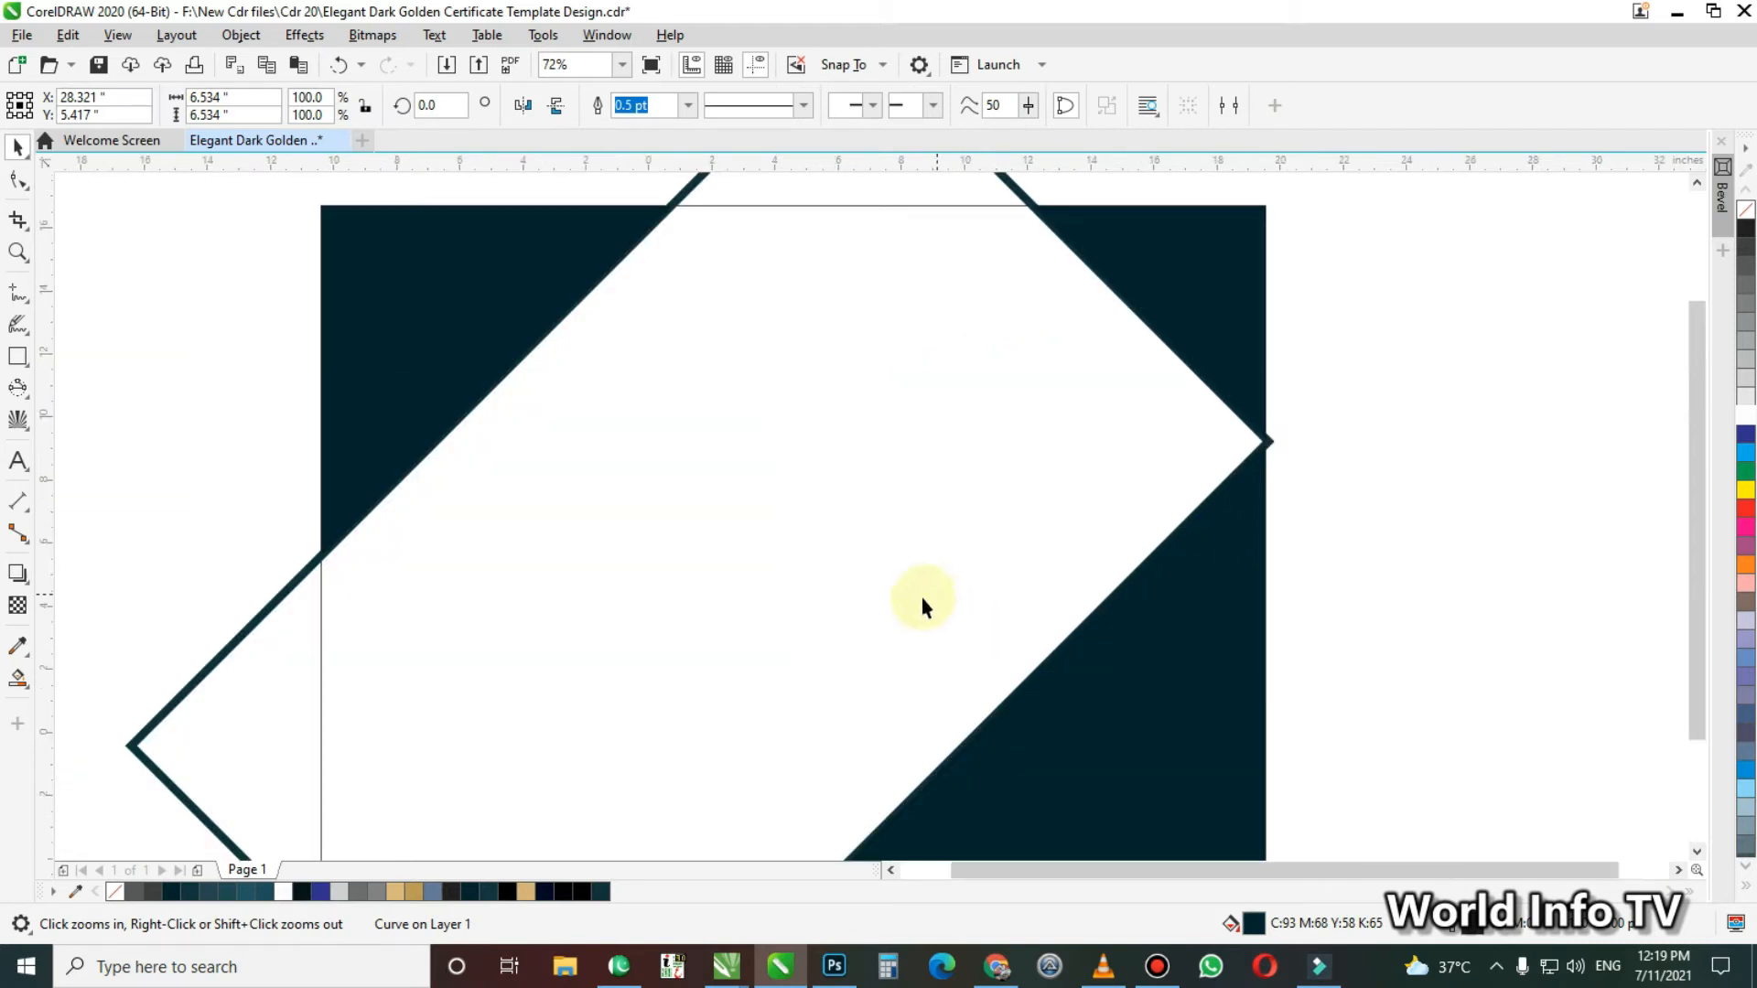
pyautogui.press('F4')
pyautogui.press('F2')
pyautogui.moveTo(206, 399); pyautogui.dragTo(683, 749)
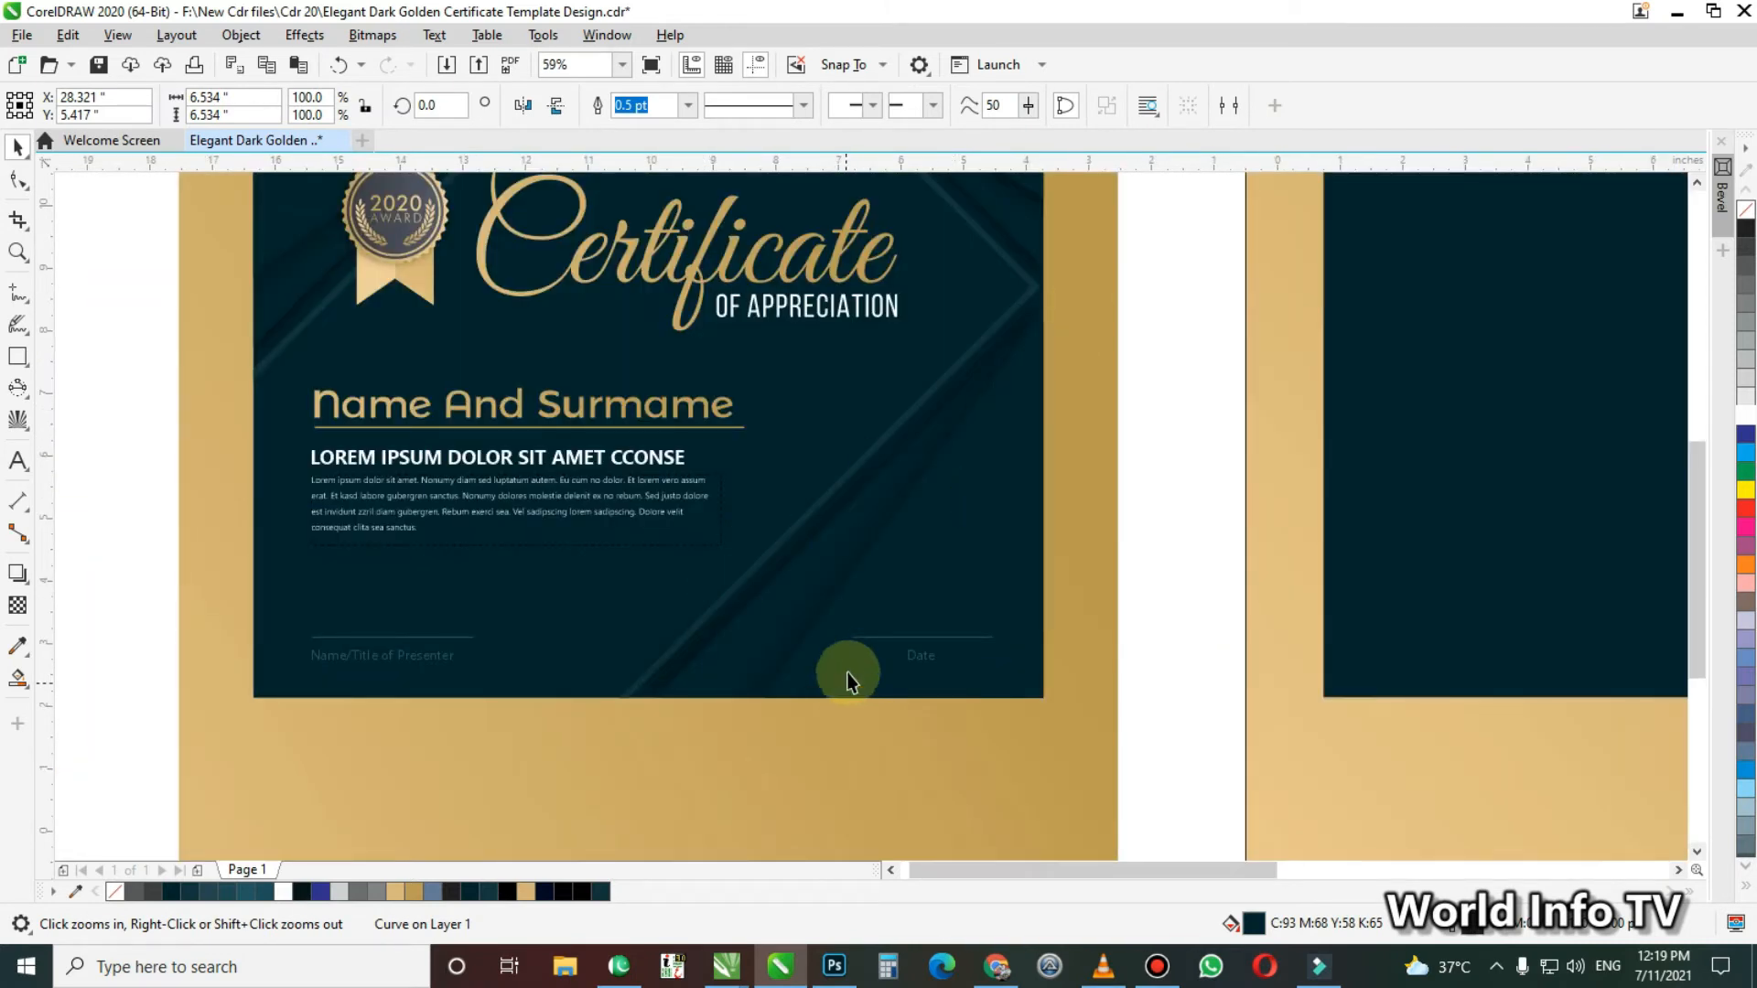
pyautogui.press('F4')
pyautogui.moveTo(1372, 345); pyautogui.dragTo(1646, 700)
# Move the rotation centre of the lower-right corner shape to its upper-right tip, where it meets the rotated rectangle's corner
pyautogui.click(926, 697)
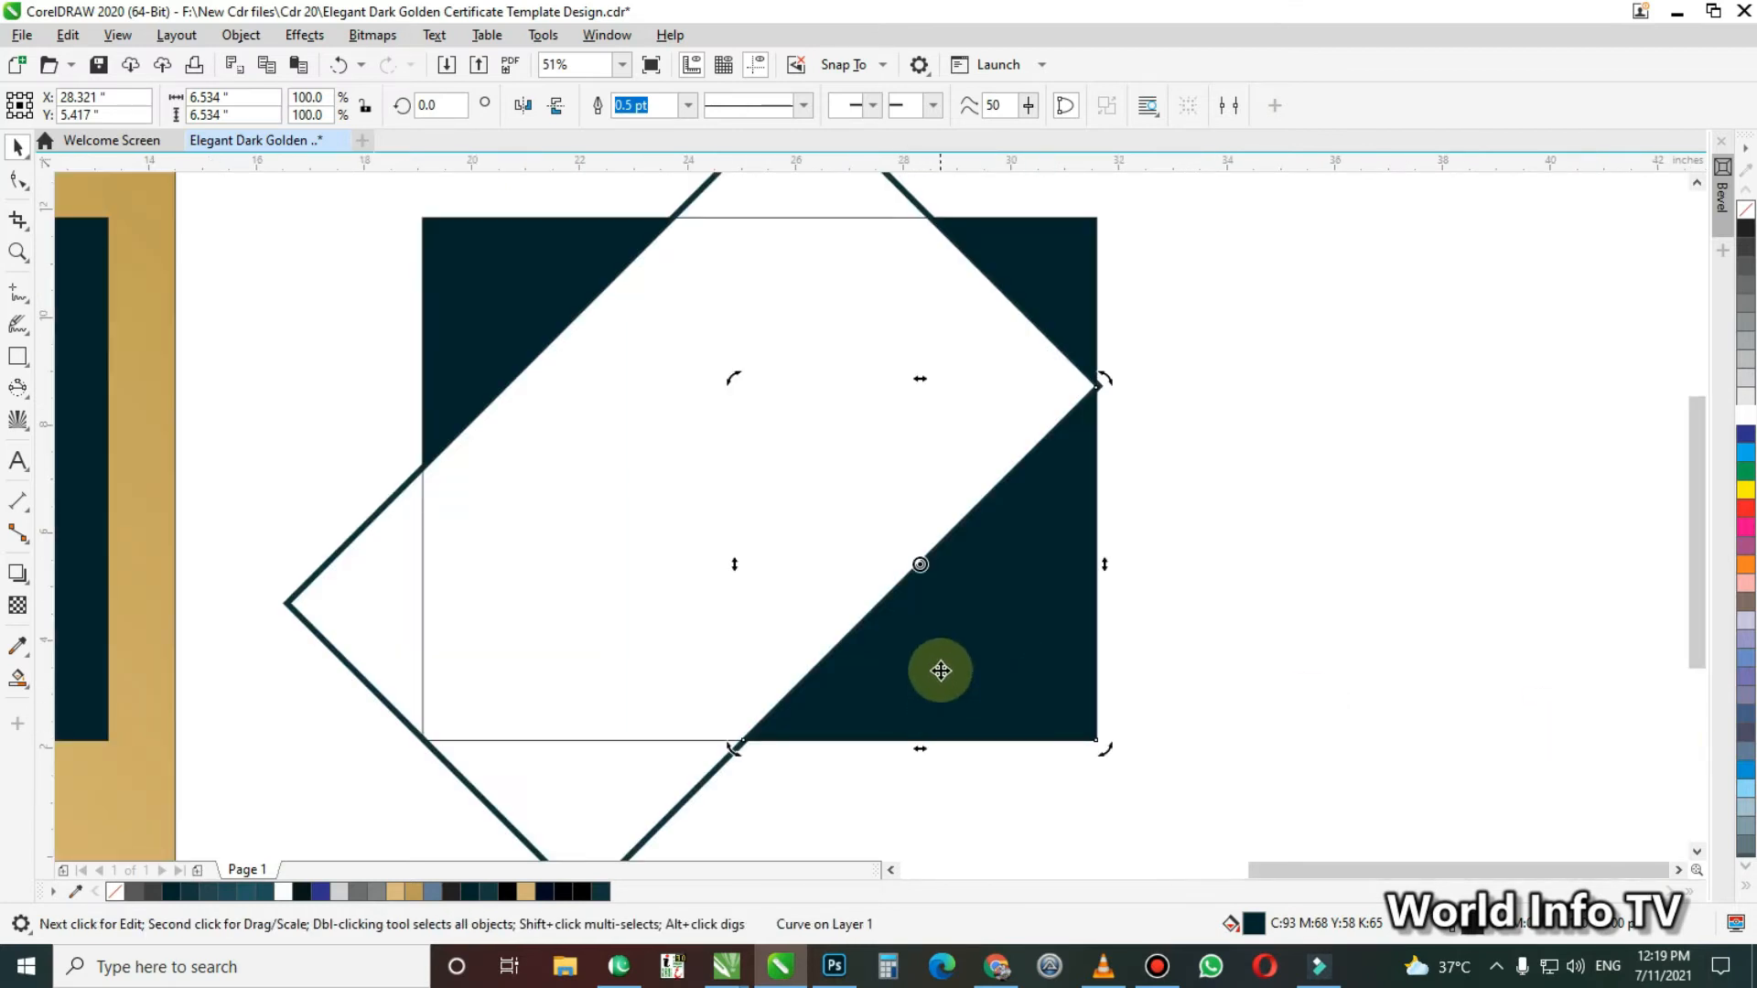
pyautogui.click(1299, 611)
pyautogui.click(1025, 622)
pyautogui.click(970, 547)
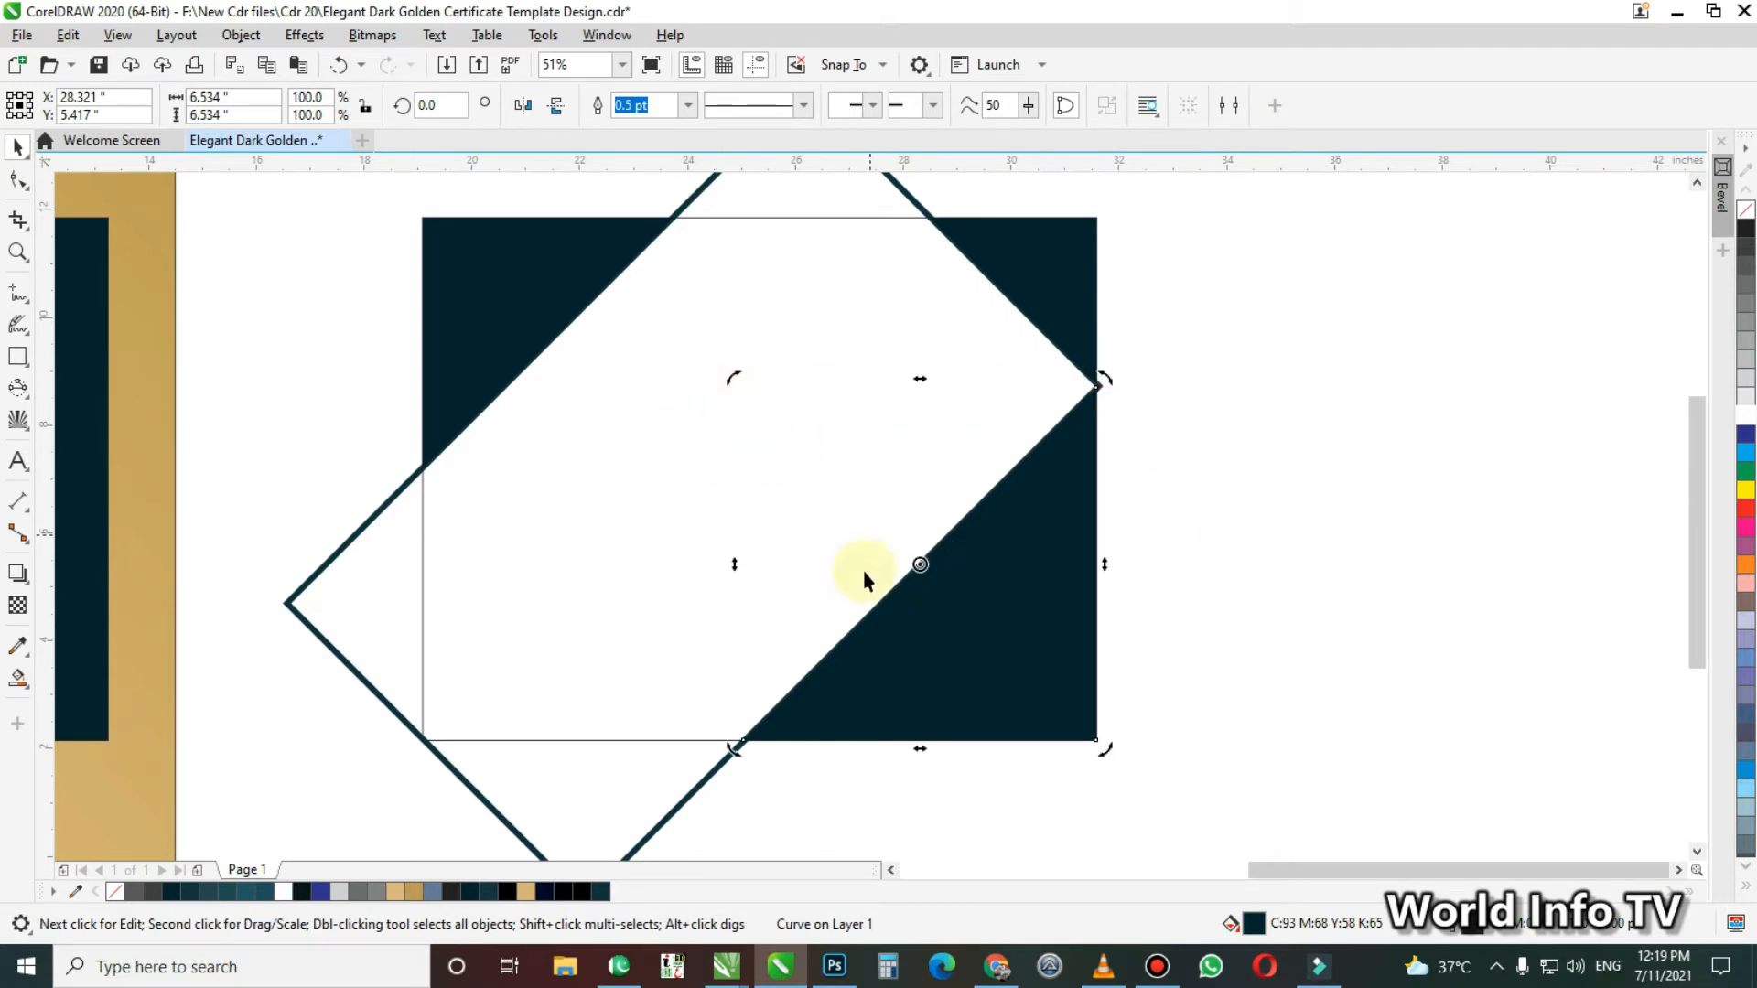
pyautogui.moveTo(919, 565); pyautogui.dragTo(1088, 435)
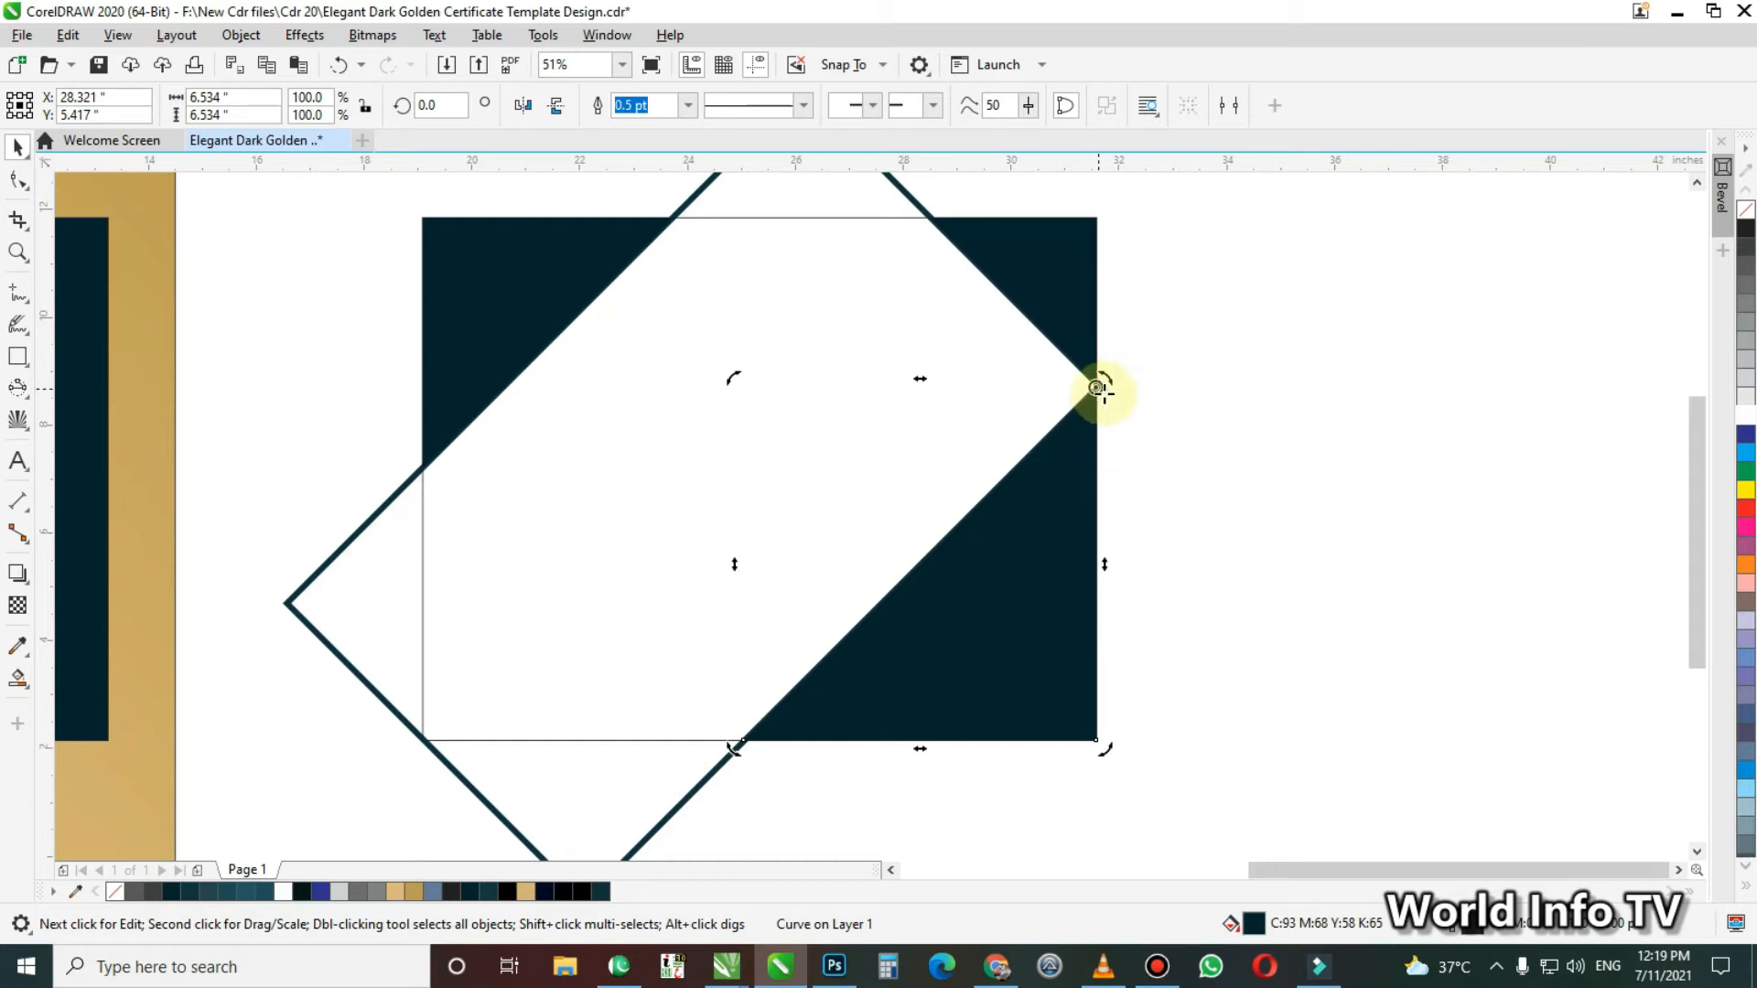
pyautogui.hotkey('ctrl', 'z')
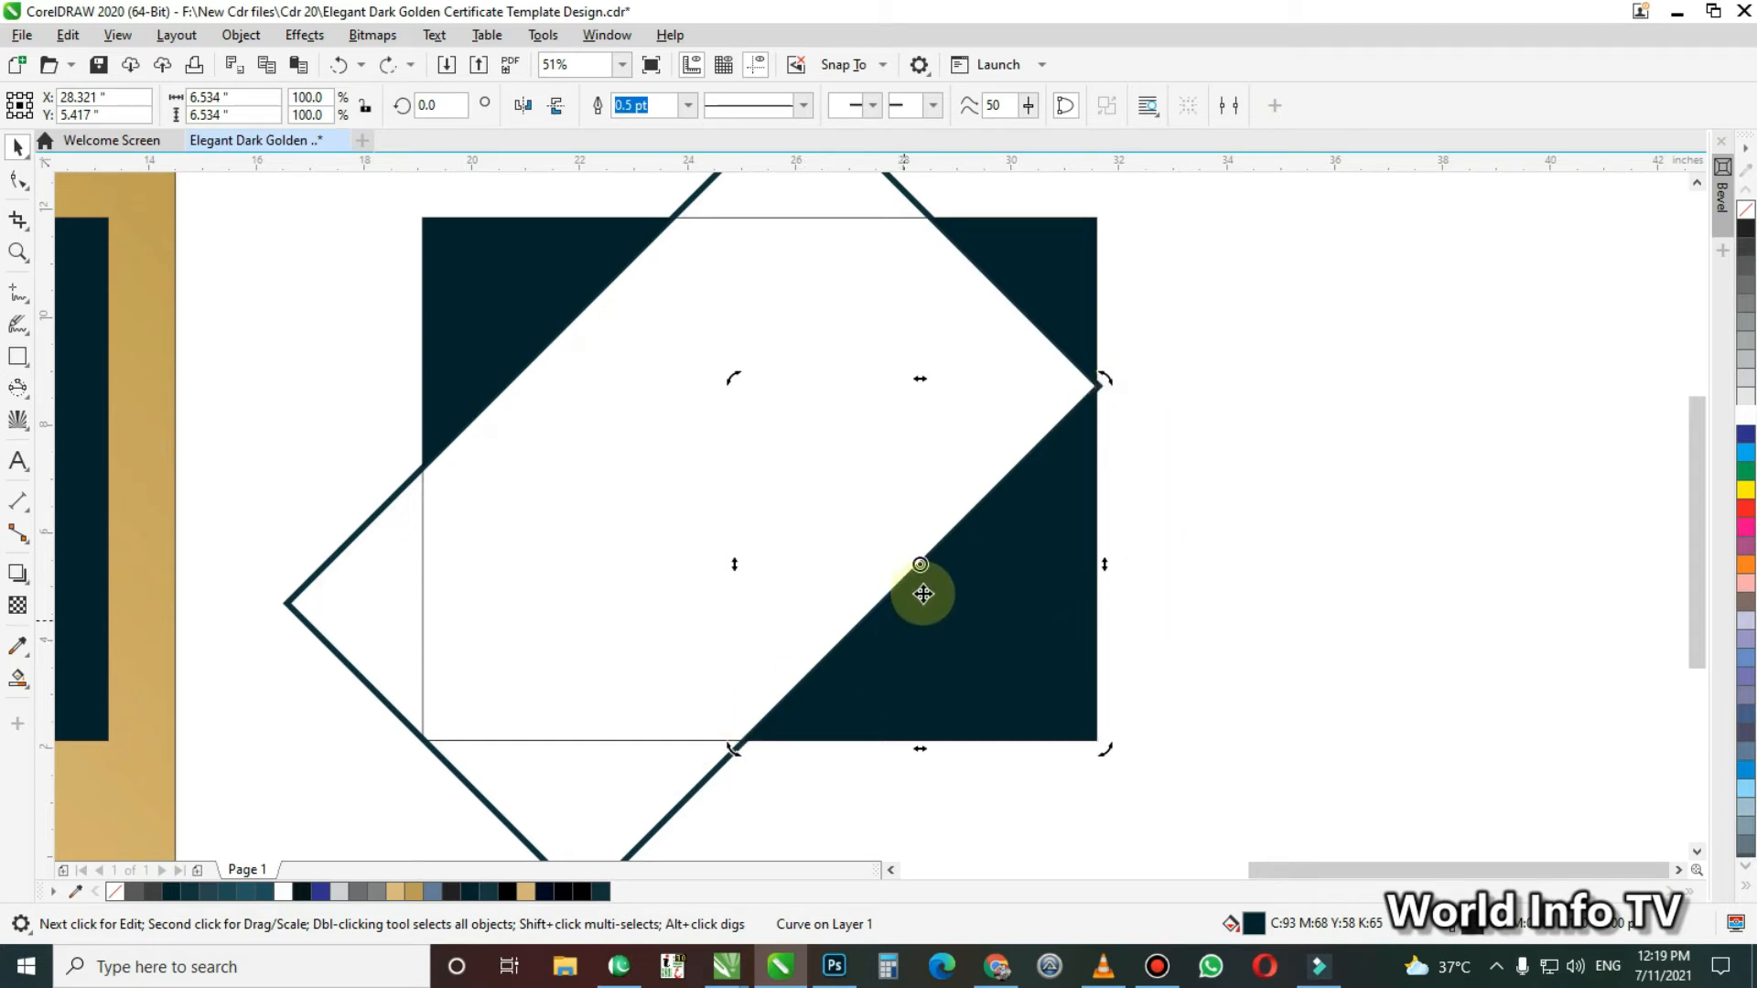
pyautogui.moveTo(921, 567)
pyautogui.mouseDown()
pyautogui.moveTo(1028, 486)
pyautogui.moveTo(1080, 411)
pyautogui.mouseUp()
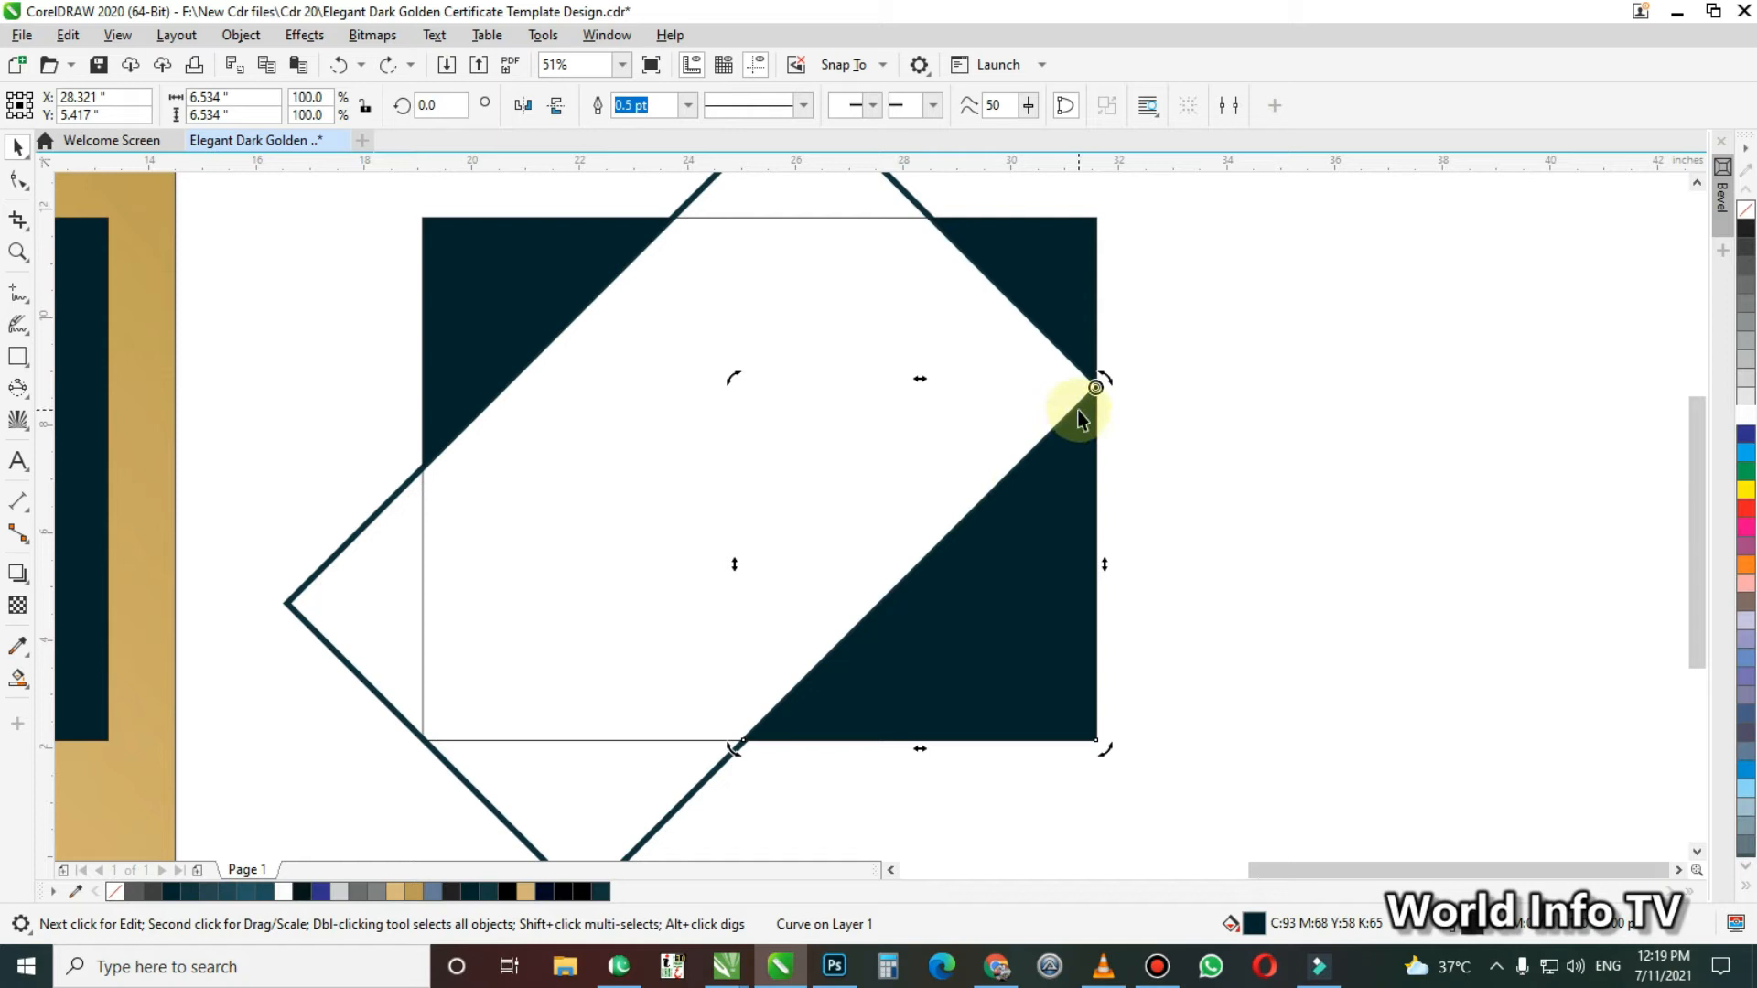
pyautogui.hotkey('ctrl', 'z')
pyautogui.moveTo(929, 568); pyautogui.dragTo(1081, 388)
pyautogui.hotkey('ctrl', 'z')
pyautogui.moveTo(921, 572); pyautogui.dragTo(1092, 419)
# Create a copy of the lower-right corner shape rotated about 10.3 degrees counterclockwise around its upper-right tip
pyautogui.moveTo(733, 380); pyautogui.dragTo(732, 434)
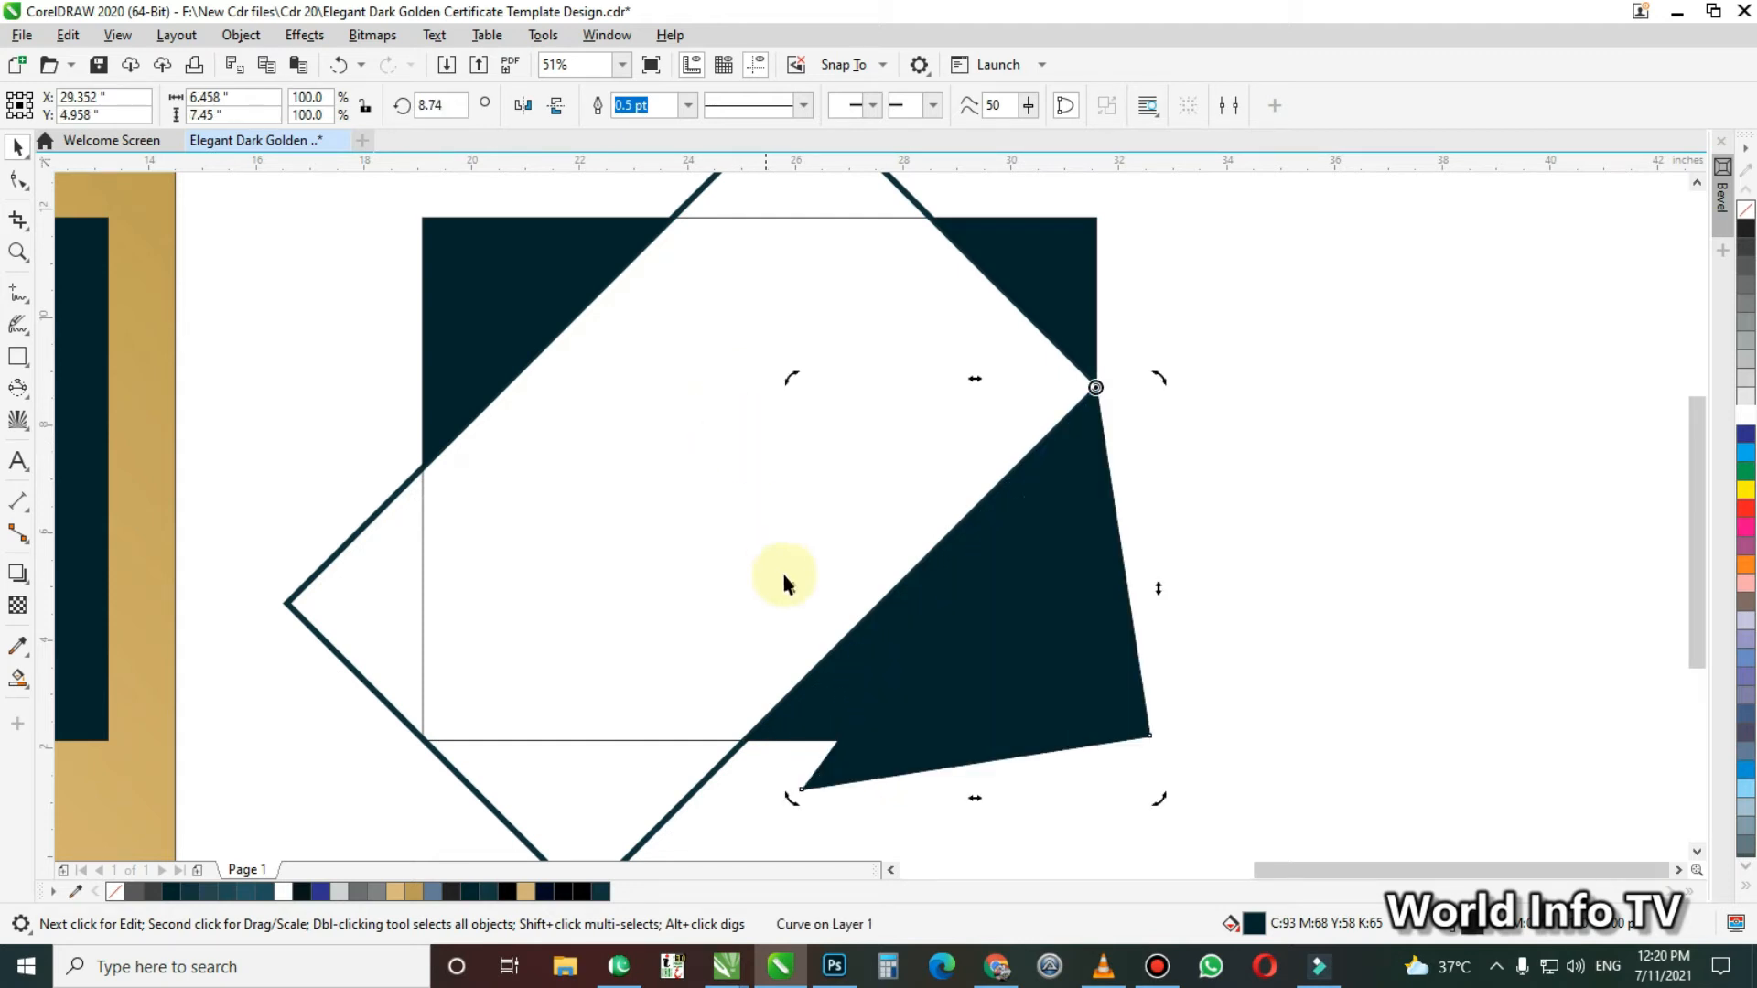
pyautogui.hotkey('ctrl', 'z')
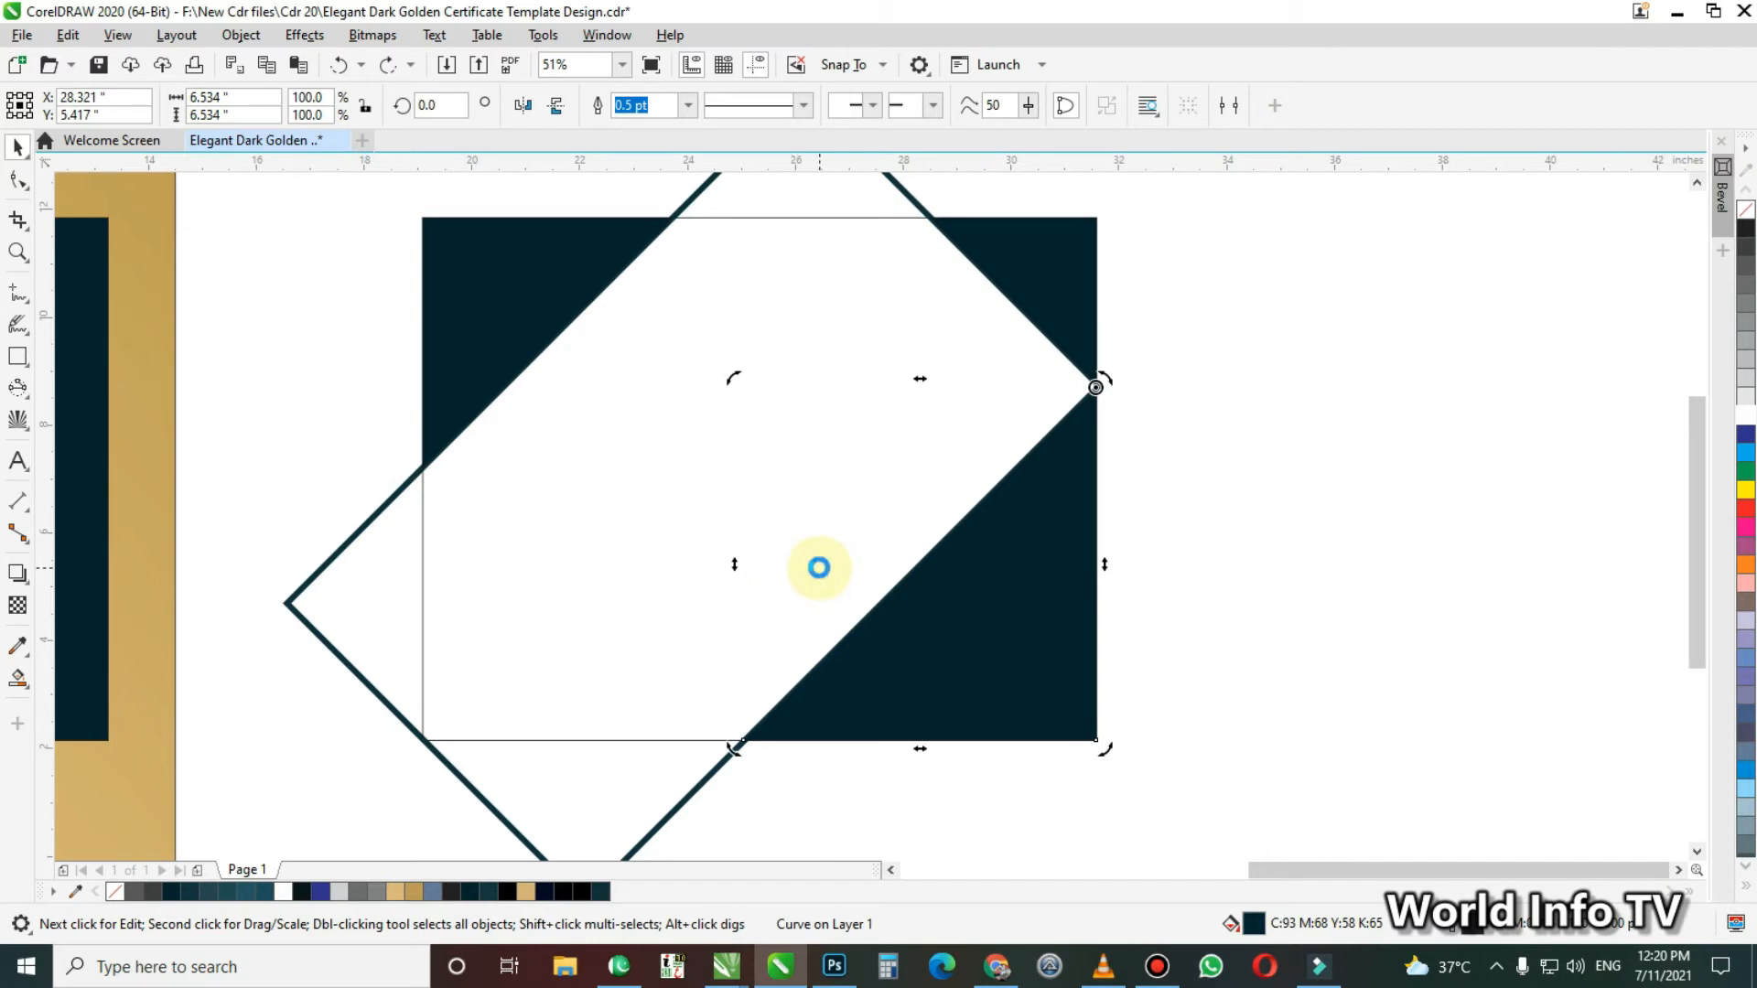
pyautogui.moveTo(733, 379); pyautogui.dragTo(733, 445)
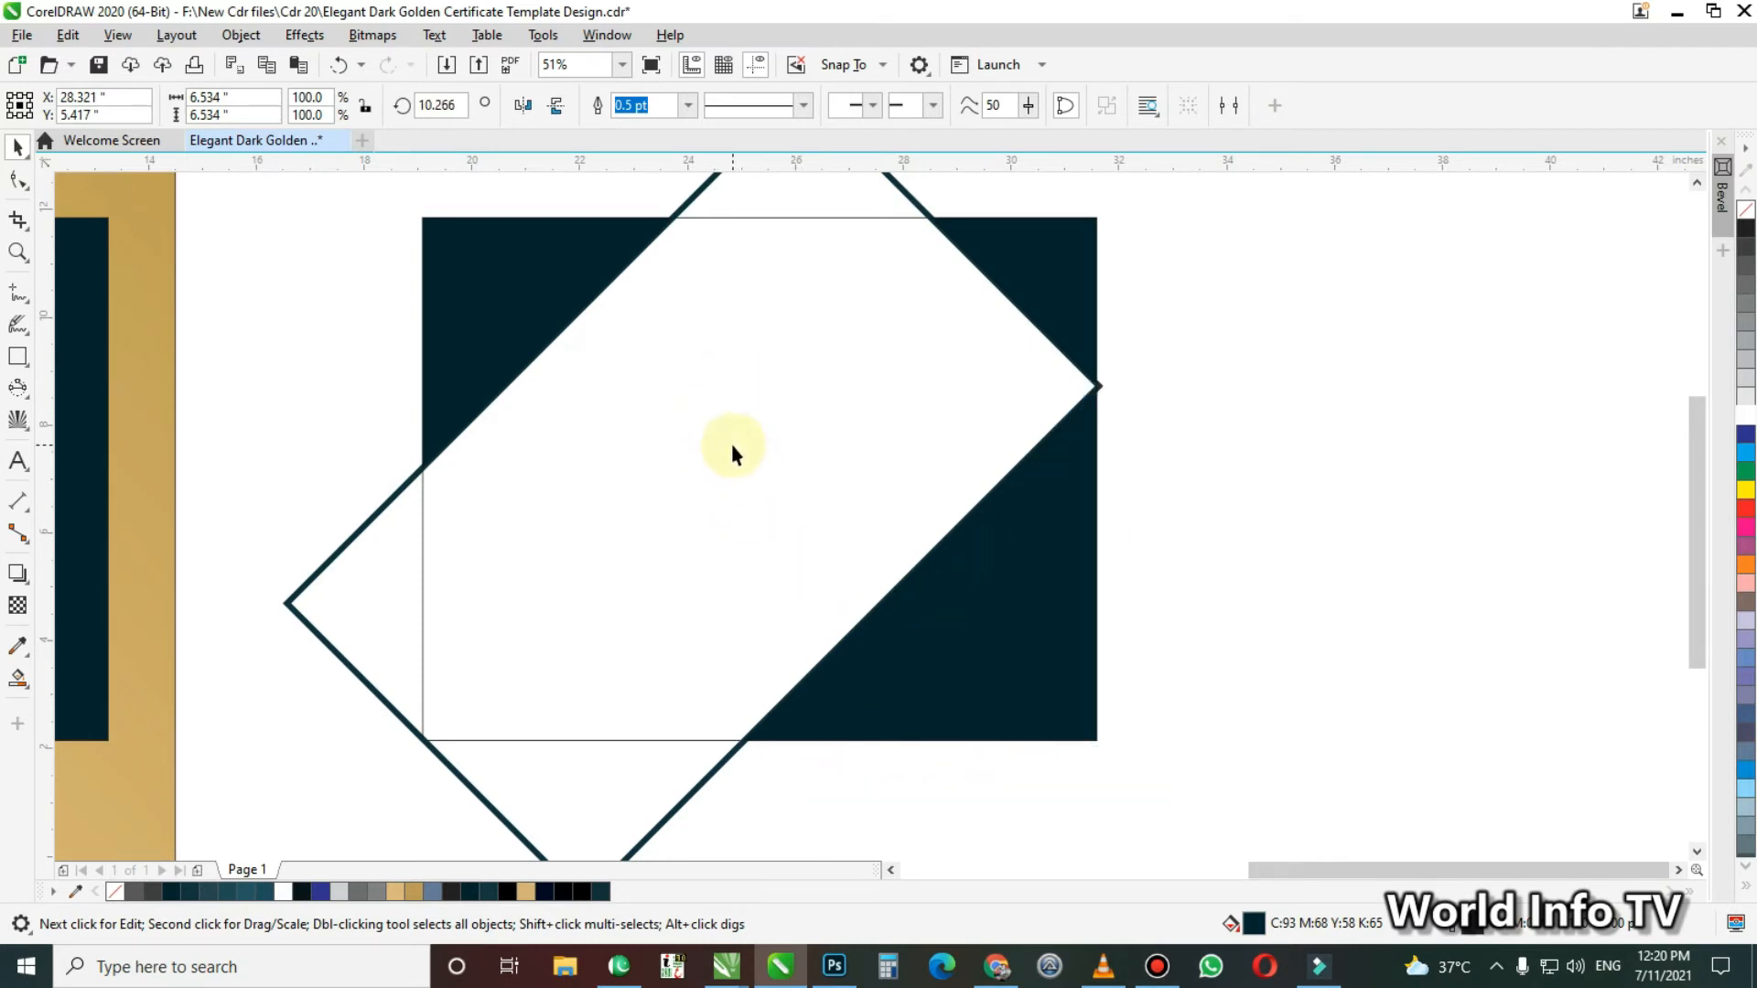
# Create a copy of the upper-left corner shape rotated slightly clockwise around its upper-right tip
pyautogui.click(553, 348)
pyautogui.press('i')
pyautogui.press('space')
pyautogui.click(536, 338)
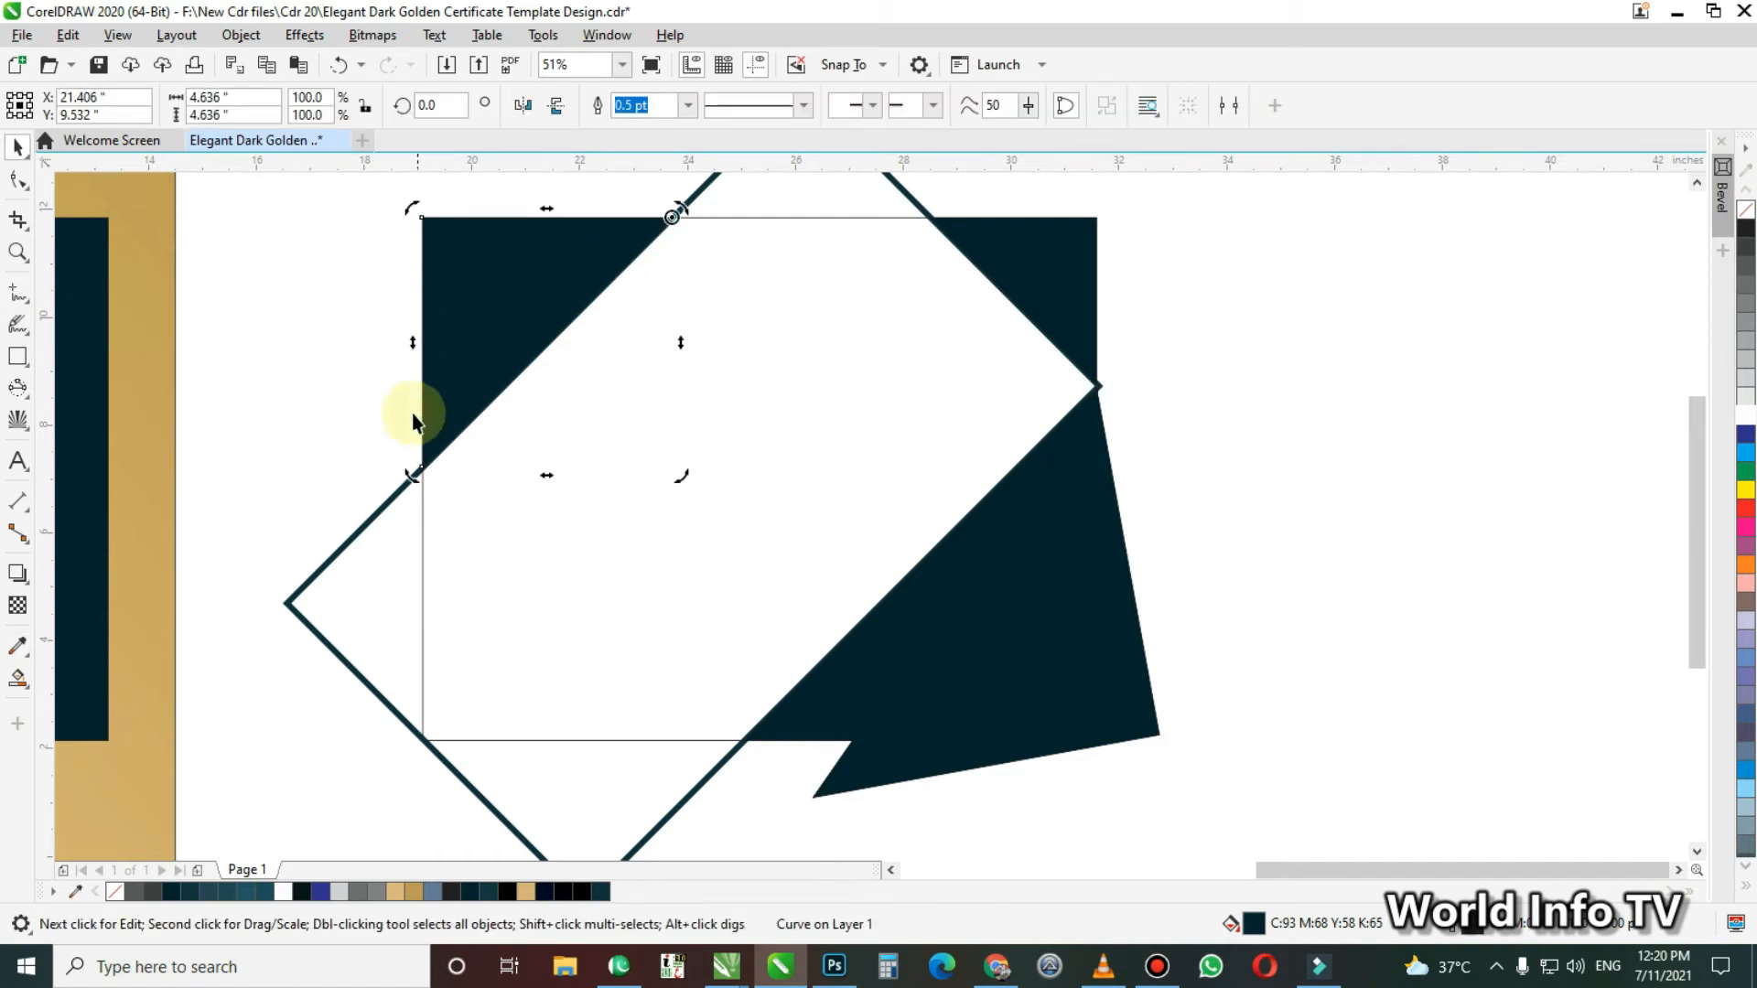
pyautogui.moveTo(410, 474); pyautogui.dragTo(392, 424)
# Create a copy of the upper-right corner shape rotated slightly counterclockwise around its upper-left tip, then deselect it
pyautogui.click(1047, 251)
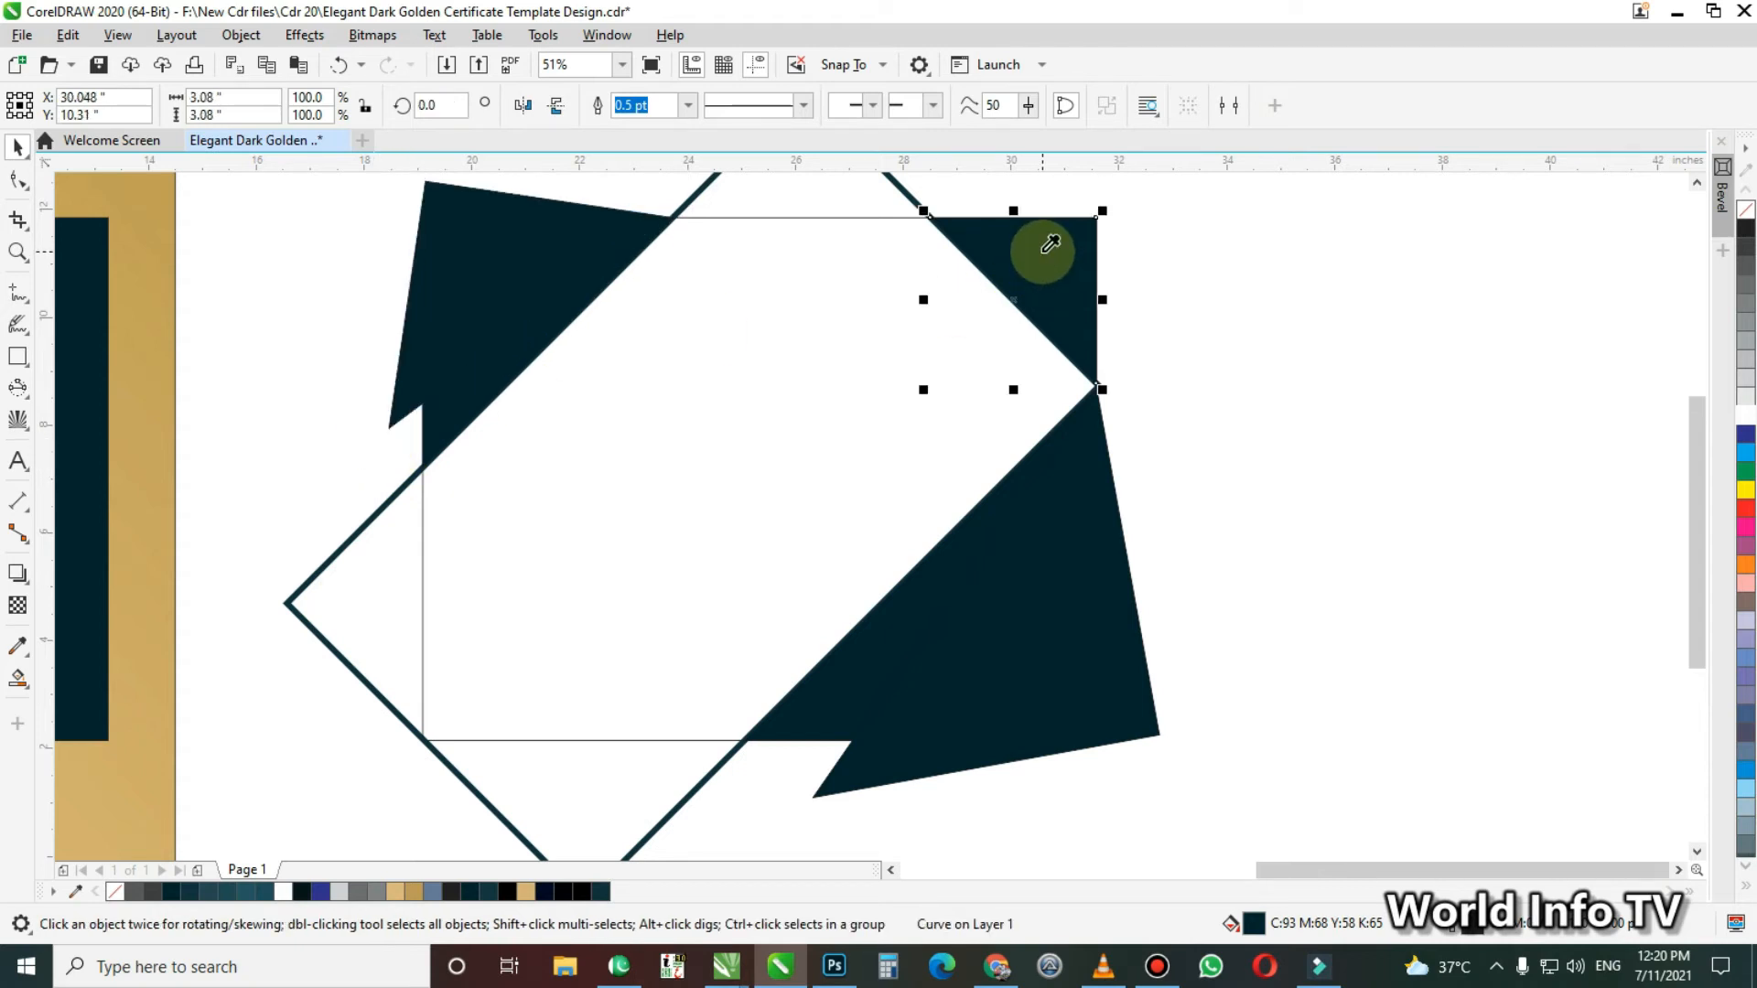
pyautogui.click(1039, 275)
pyautogui.moveTo(1013, 299); pyautogui.dragTo(1013, 216)
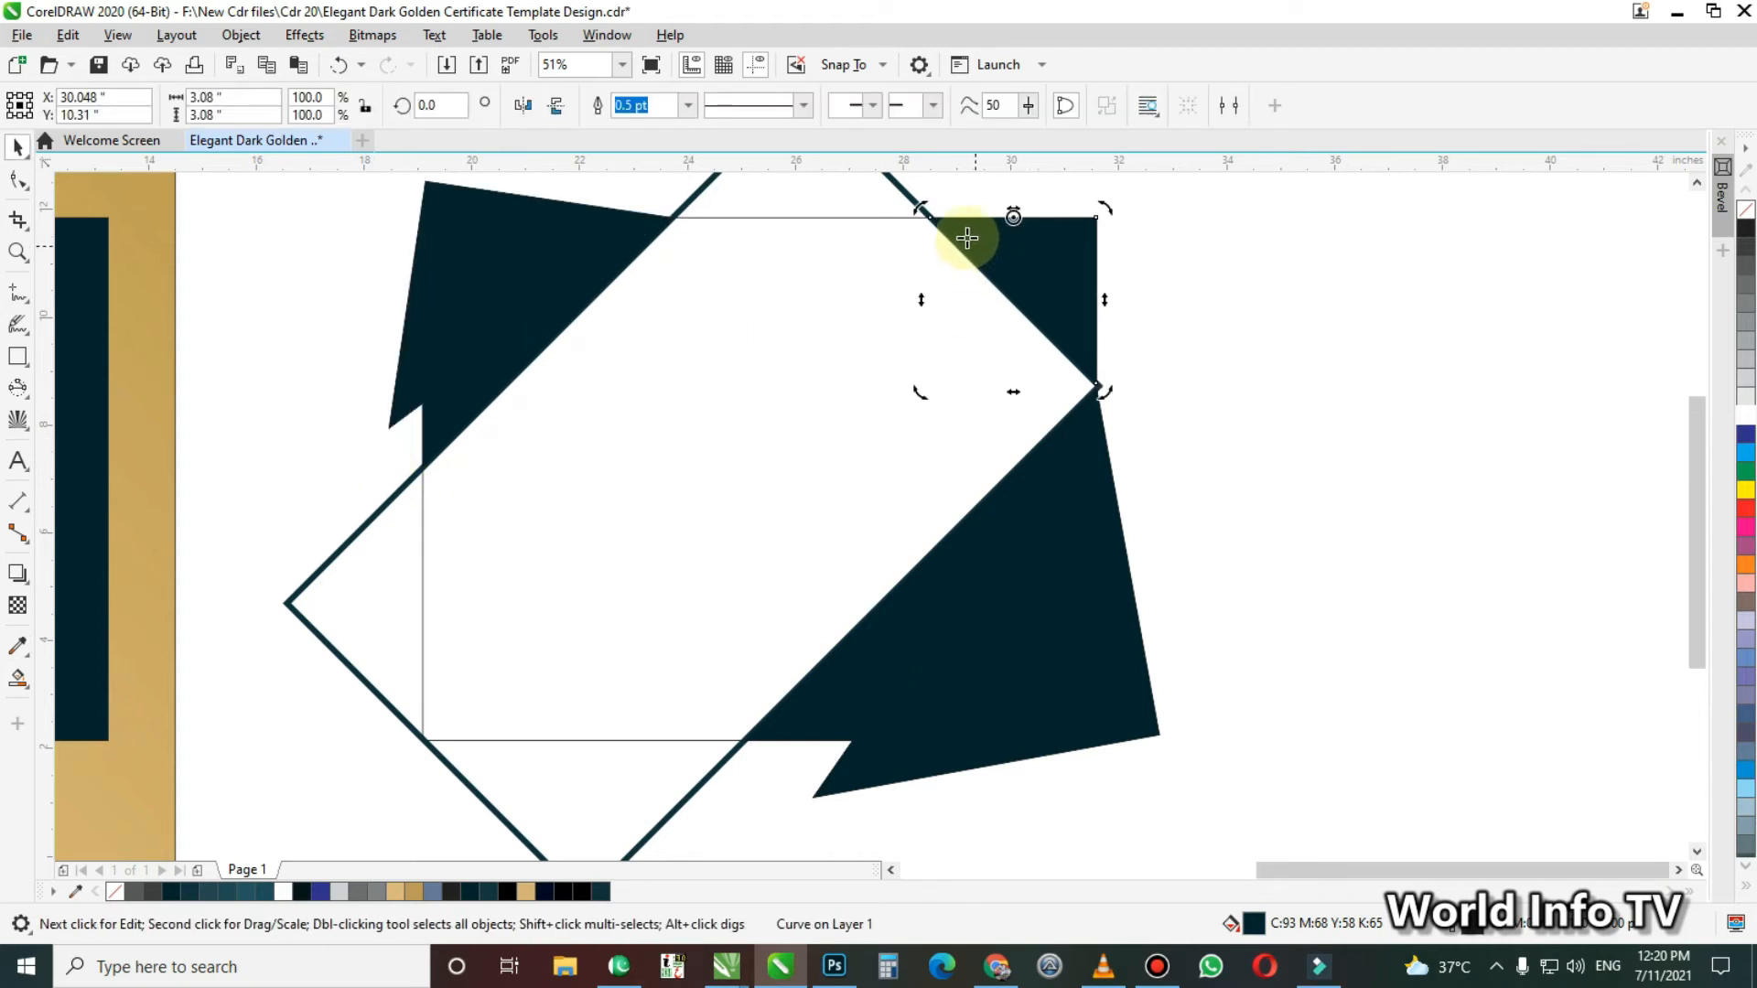
pyautogui.moveTo(1107, 392); pyautogui.dragTo(1135, 354)
pyautogui.click(1199, 422)
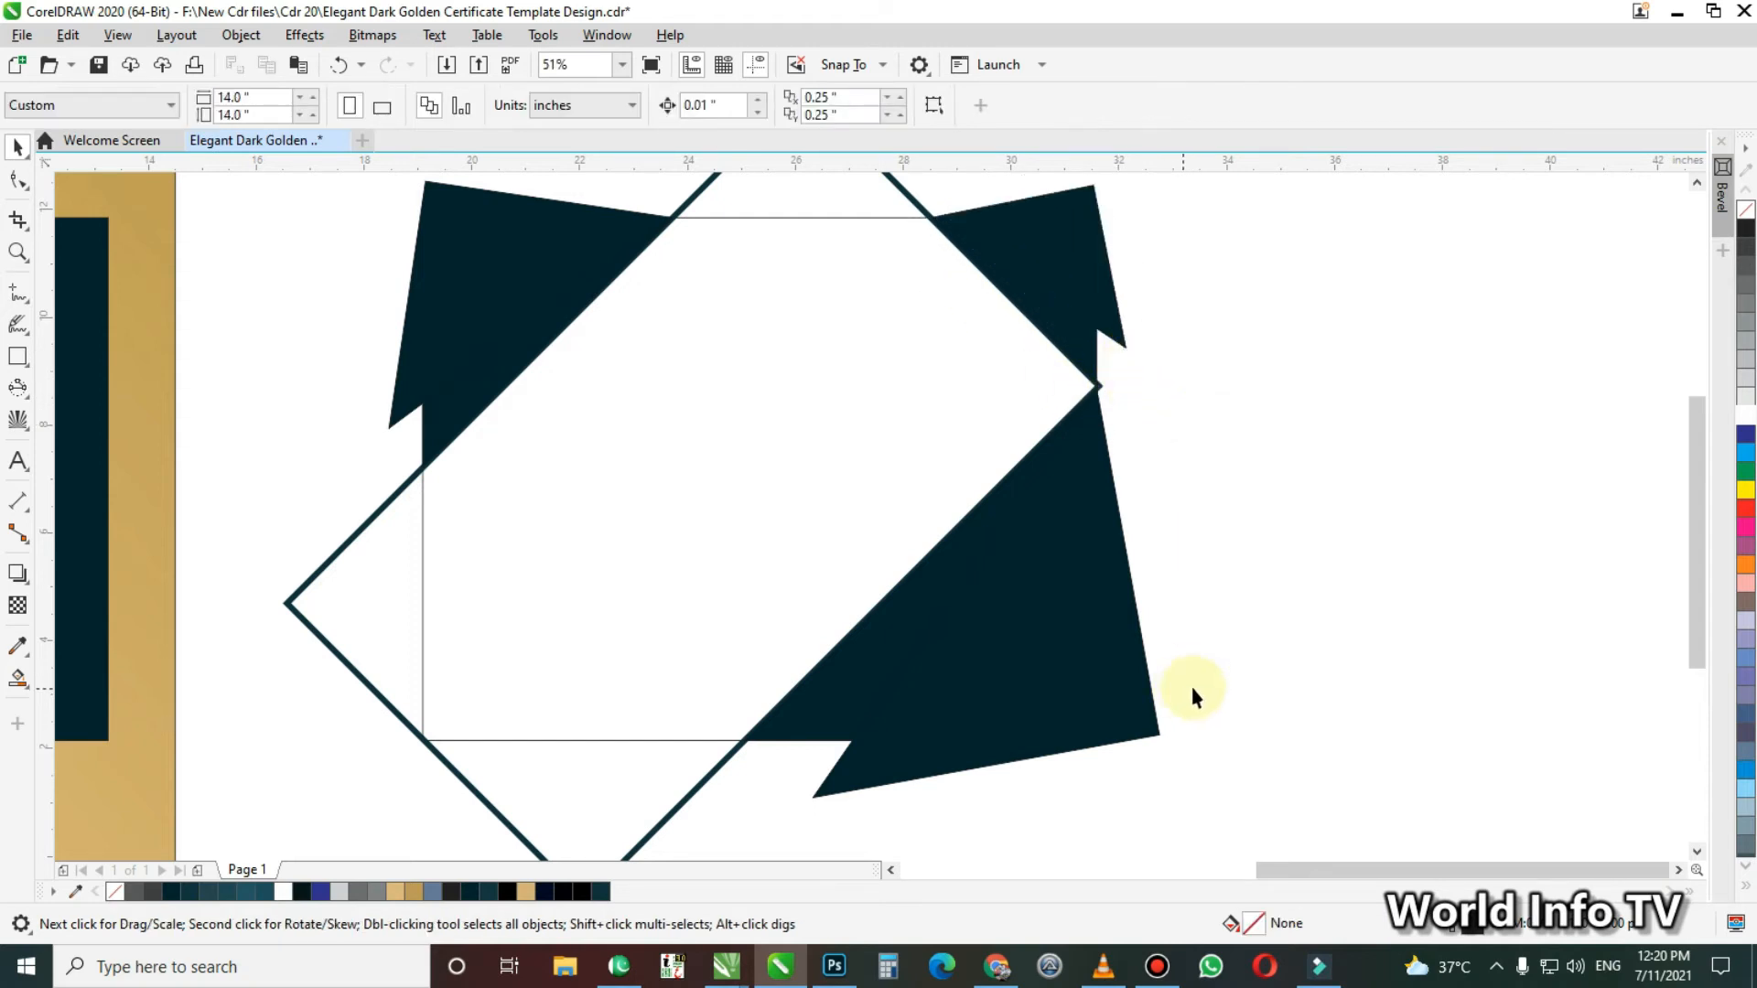
# Add a drop shadow to the rotated lower-right copy with opacity 100 and feathering 10
pyautogui.click(1085, 678)
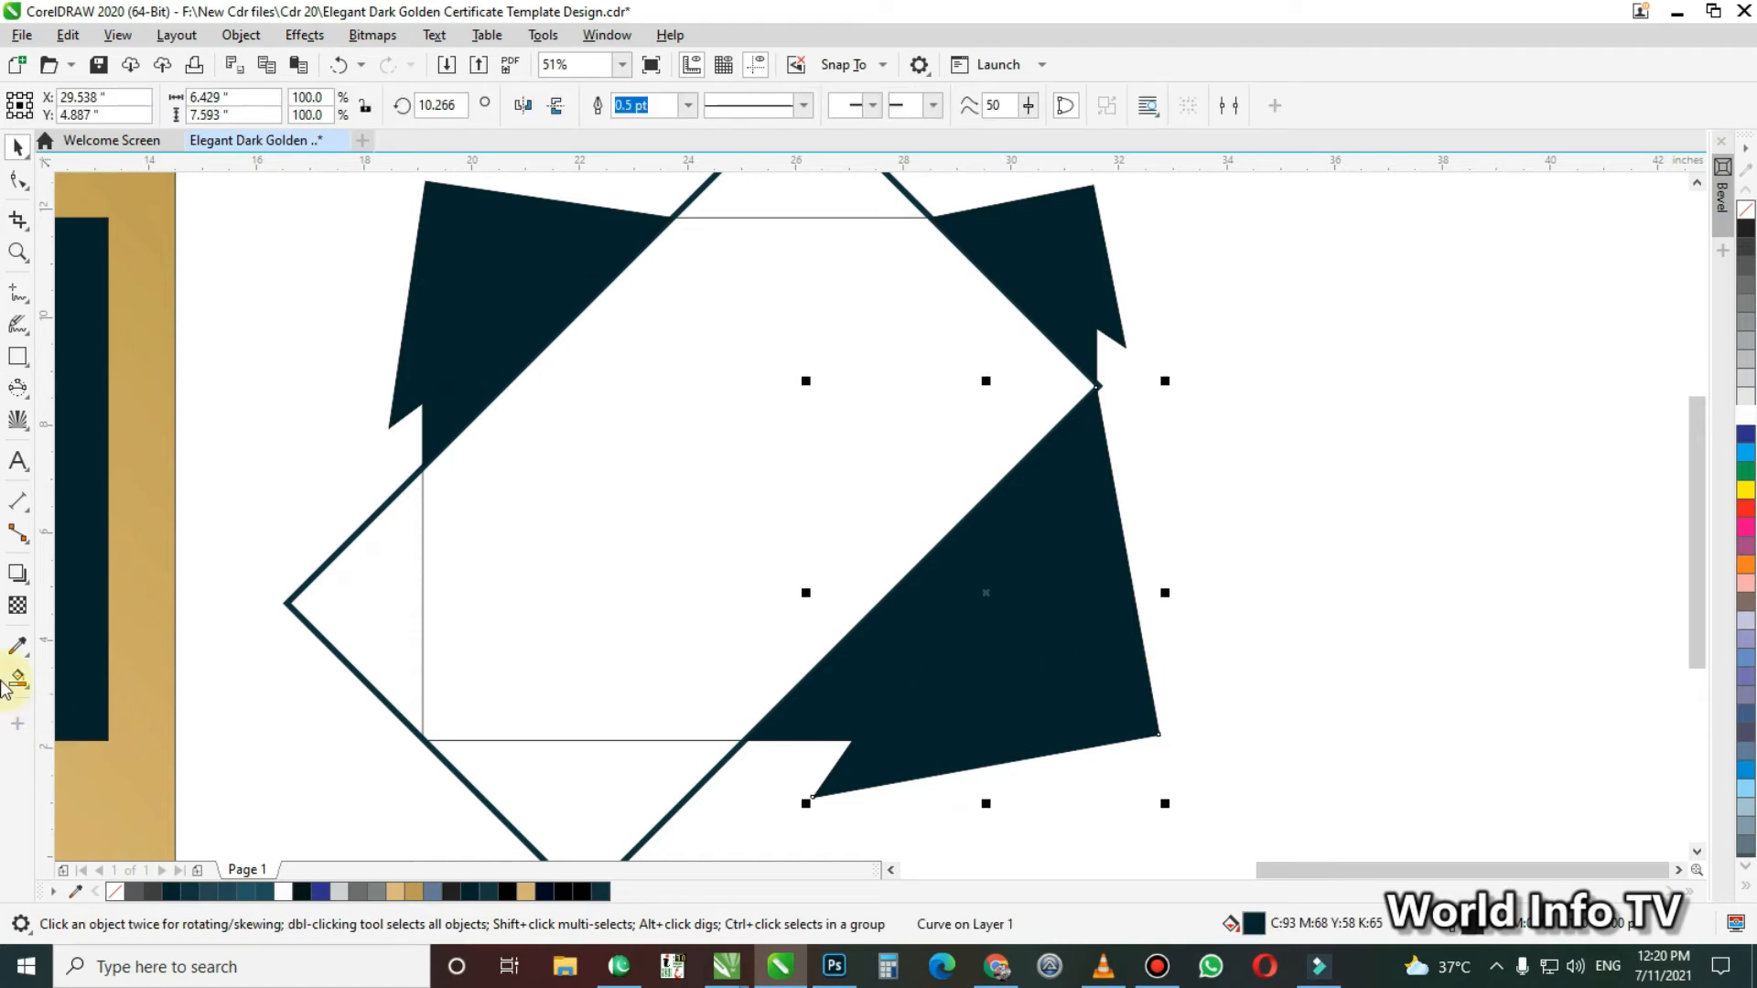
pyautogui.click(17, 574)
pyautogui.moveTo(1107, 401); pyautogui.dragTo(958, 798)
pyautogui.moveTo(497, 105); pyautogui.dragTo(322, 101)
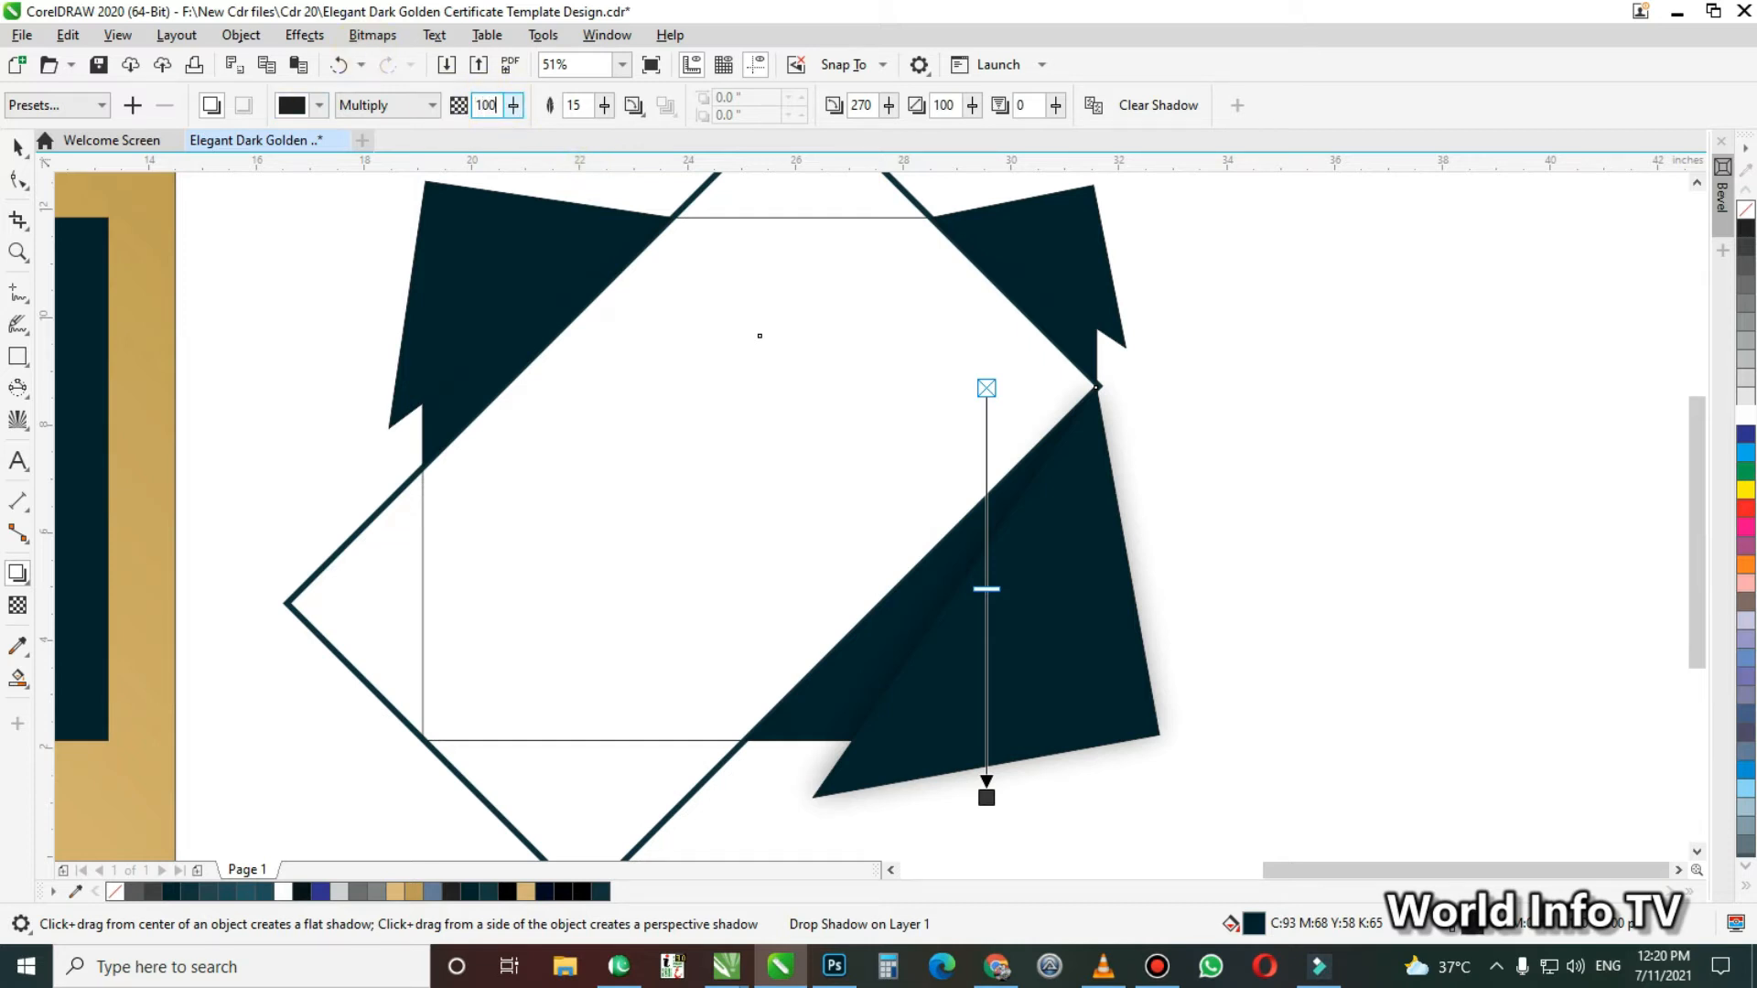
pyautogui.press('Tab')
pyautogui.write('10')
pyautogui.press('Tab')
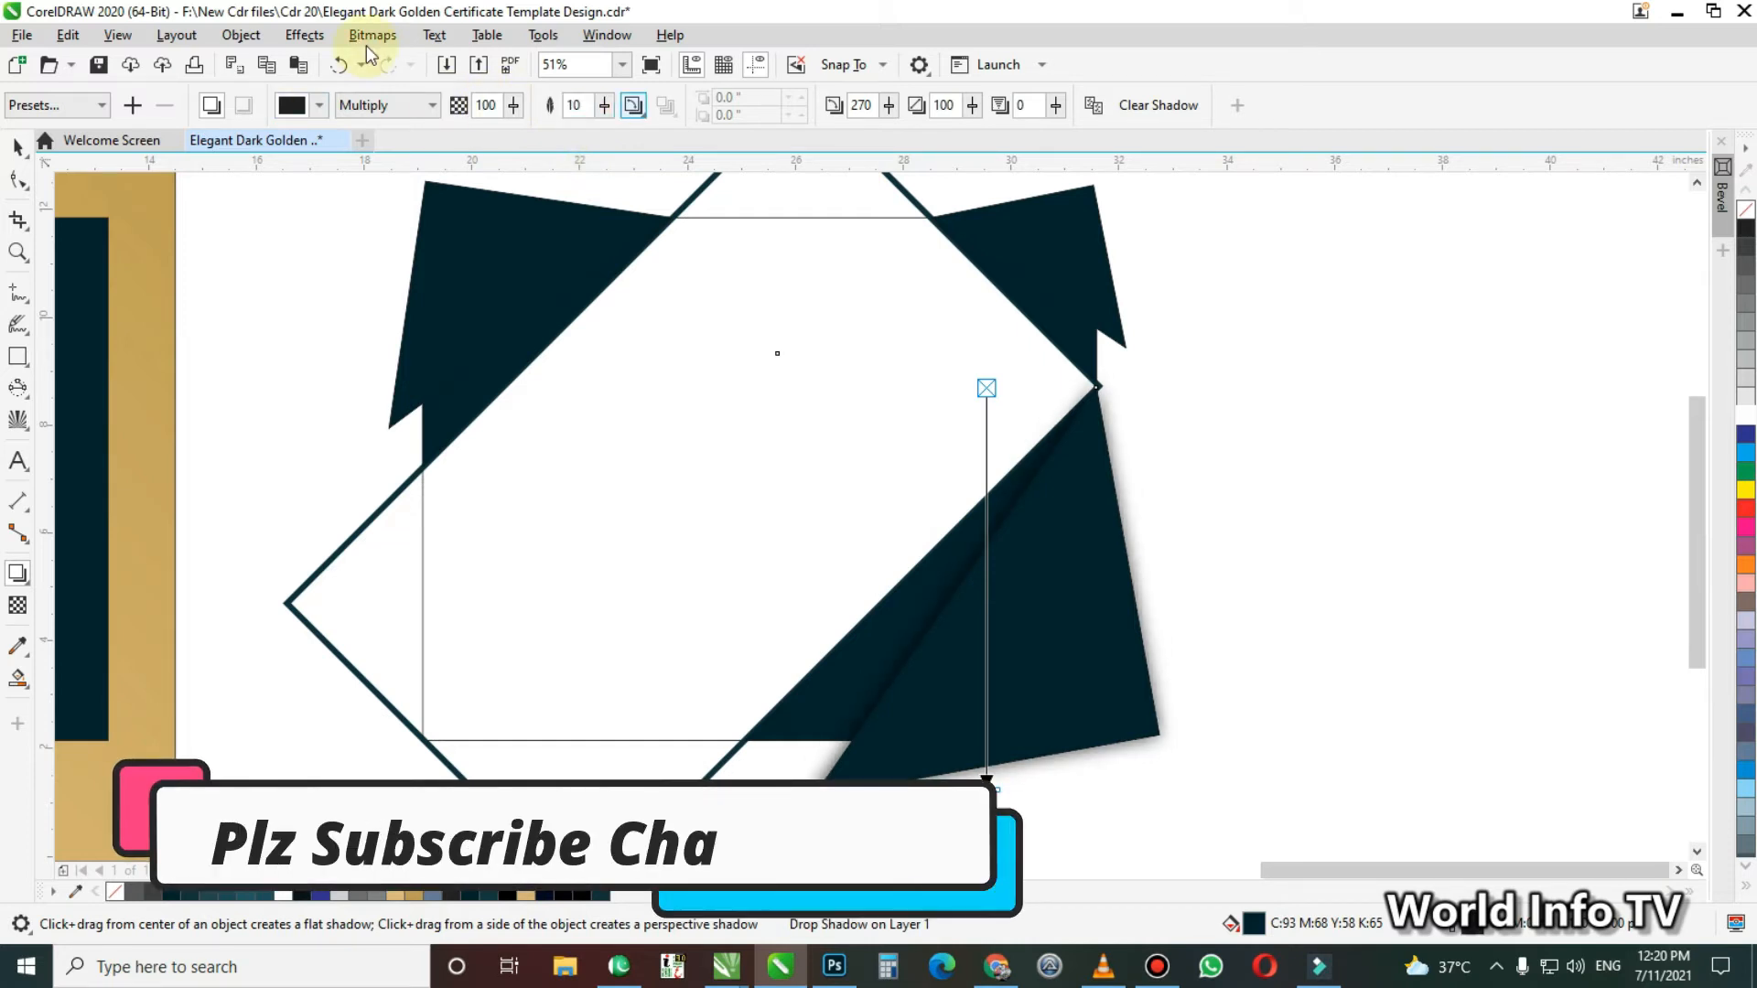
pyautogui.click(1205, 472)
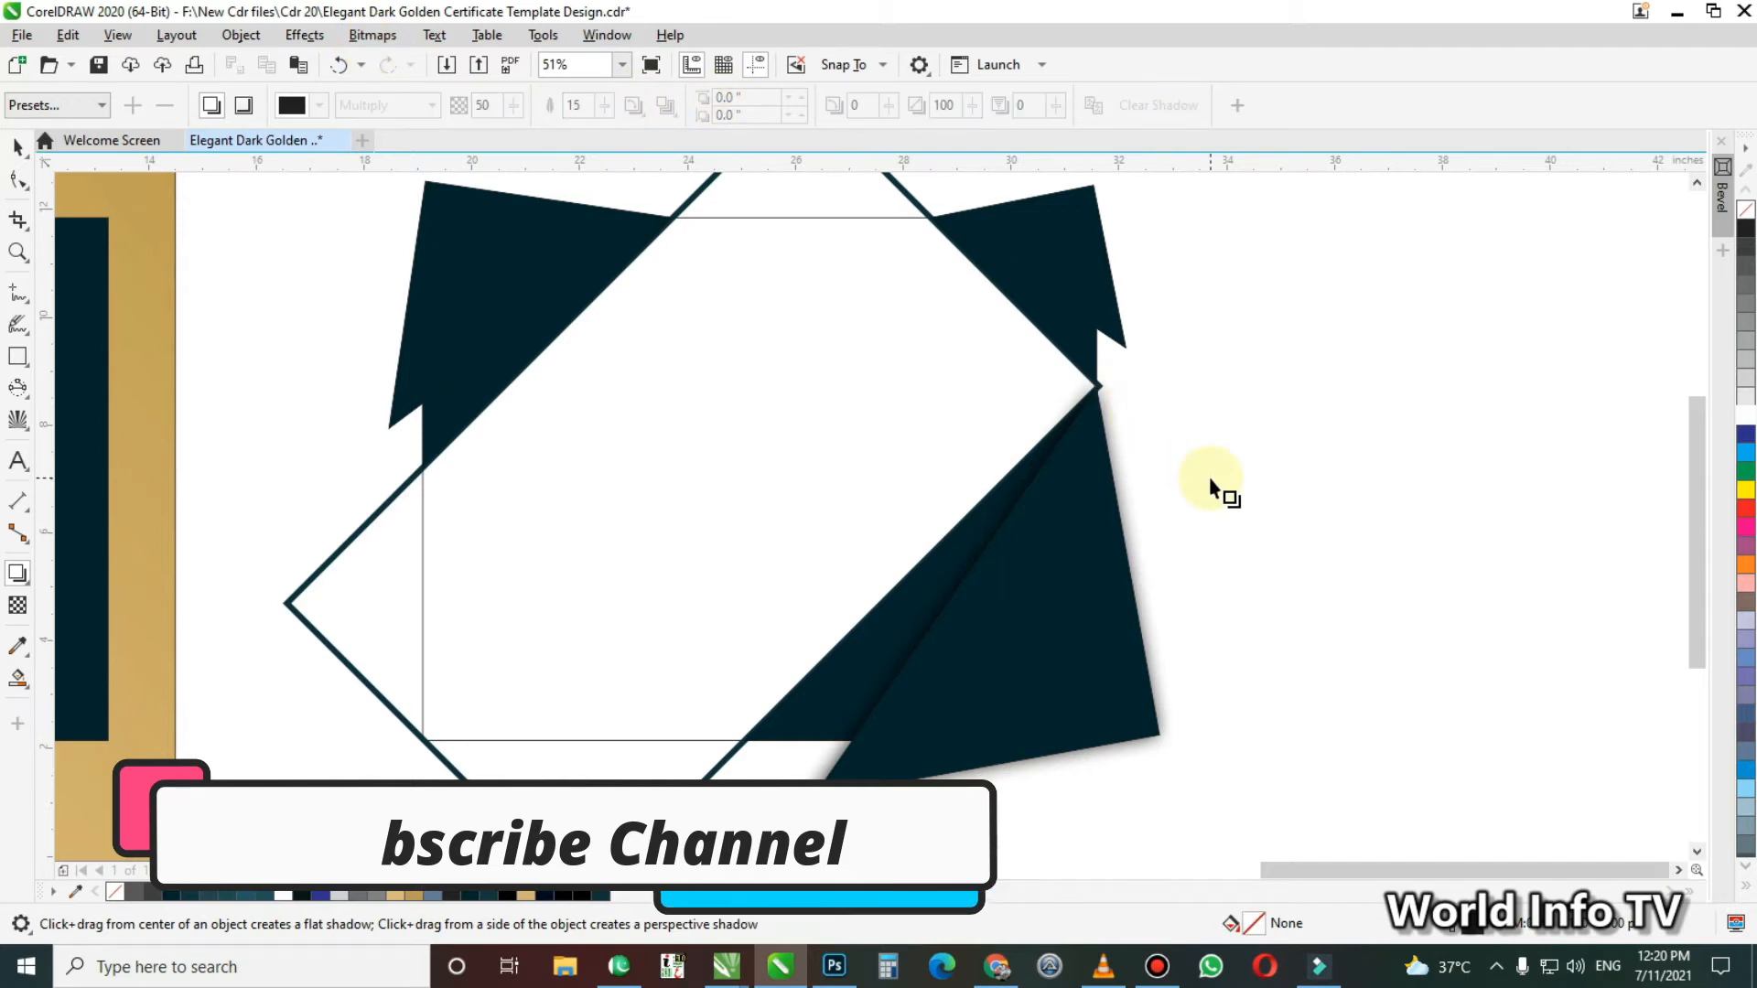
pyautogui.press('space')
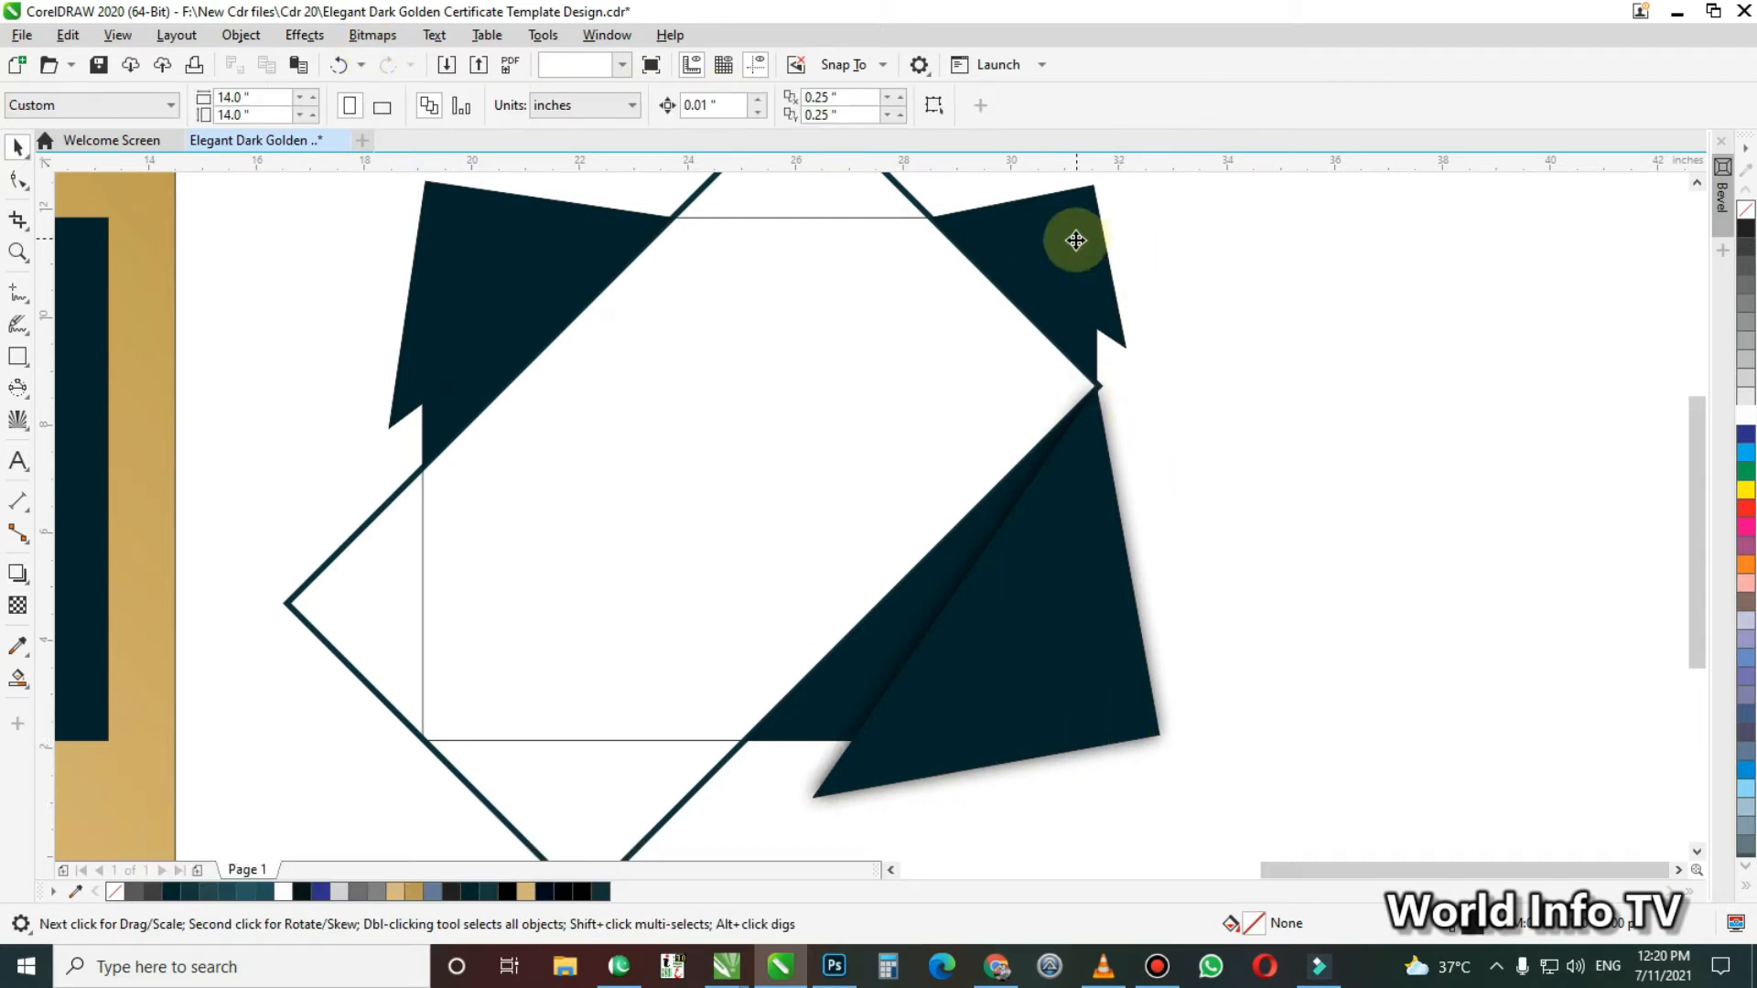
# Add a drop shadow to the rotated upper-right copy with opacity 100 and feathering 10
pyautogui.click(1077, 240)
pyautogui.press('space')
pyautogui.moveTo(1067, 240); pyautogui.dragTo(1028, 347)
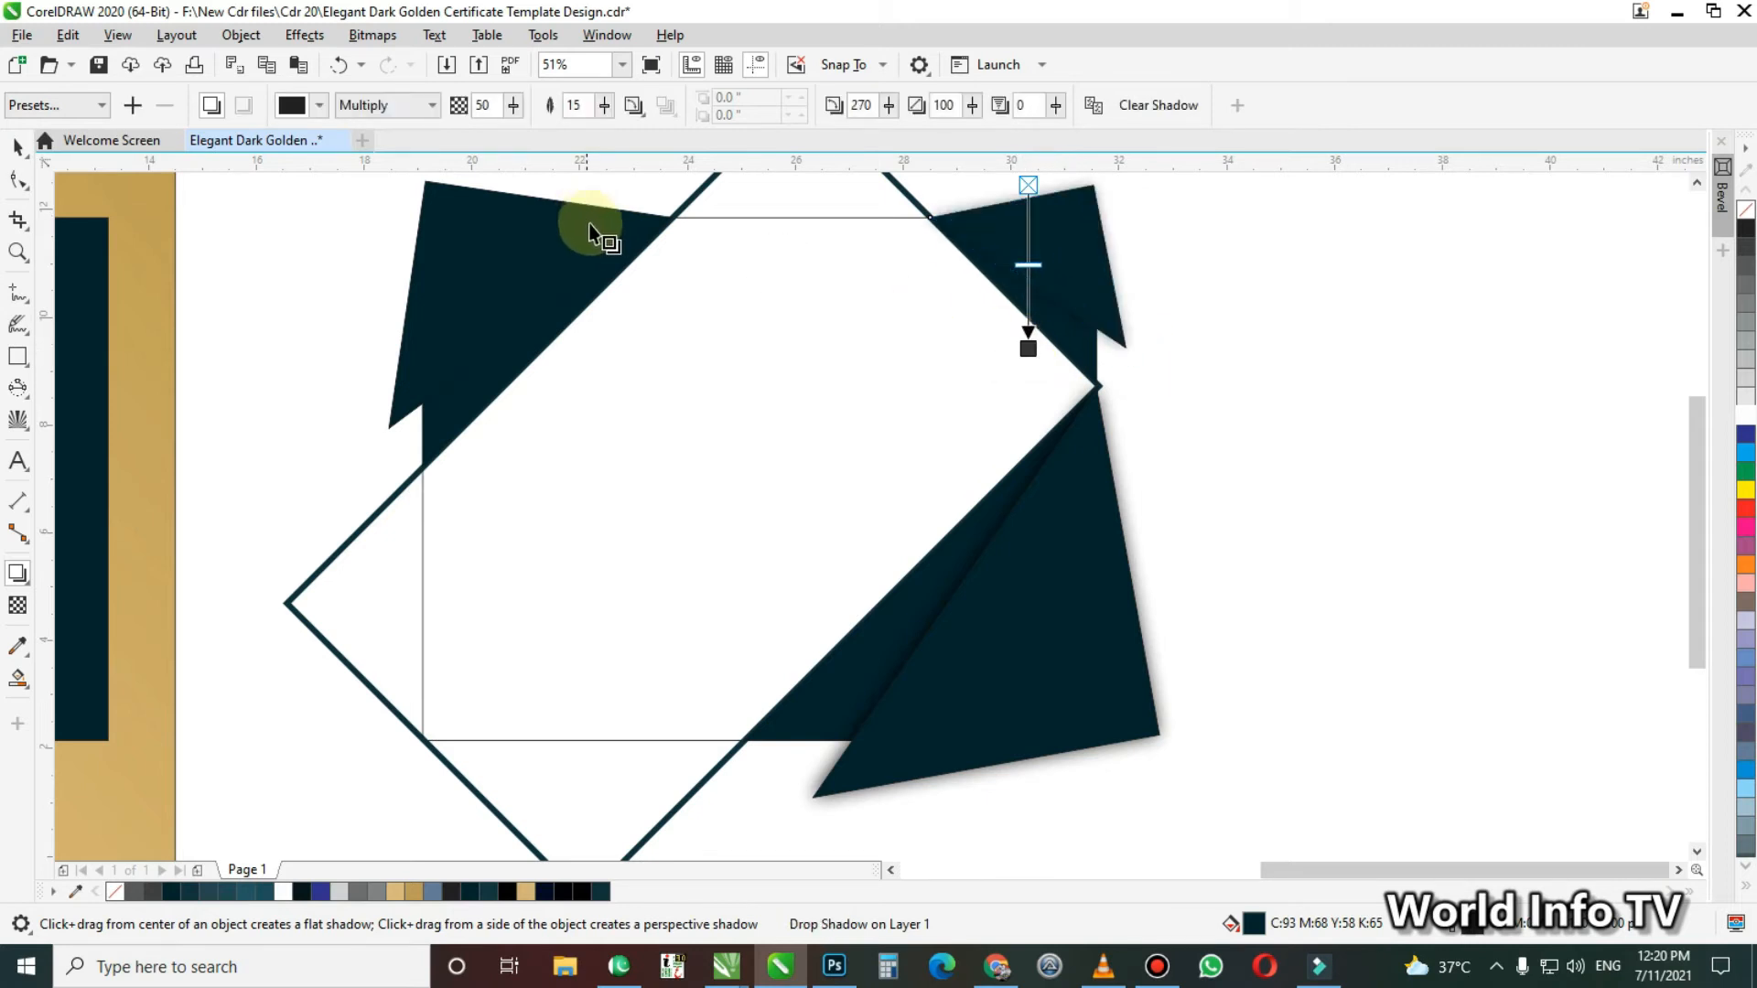
pyautogui.write('100')
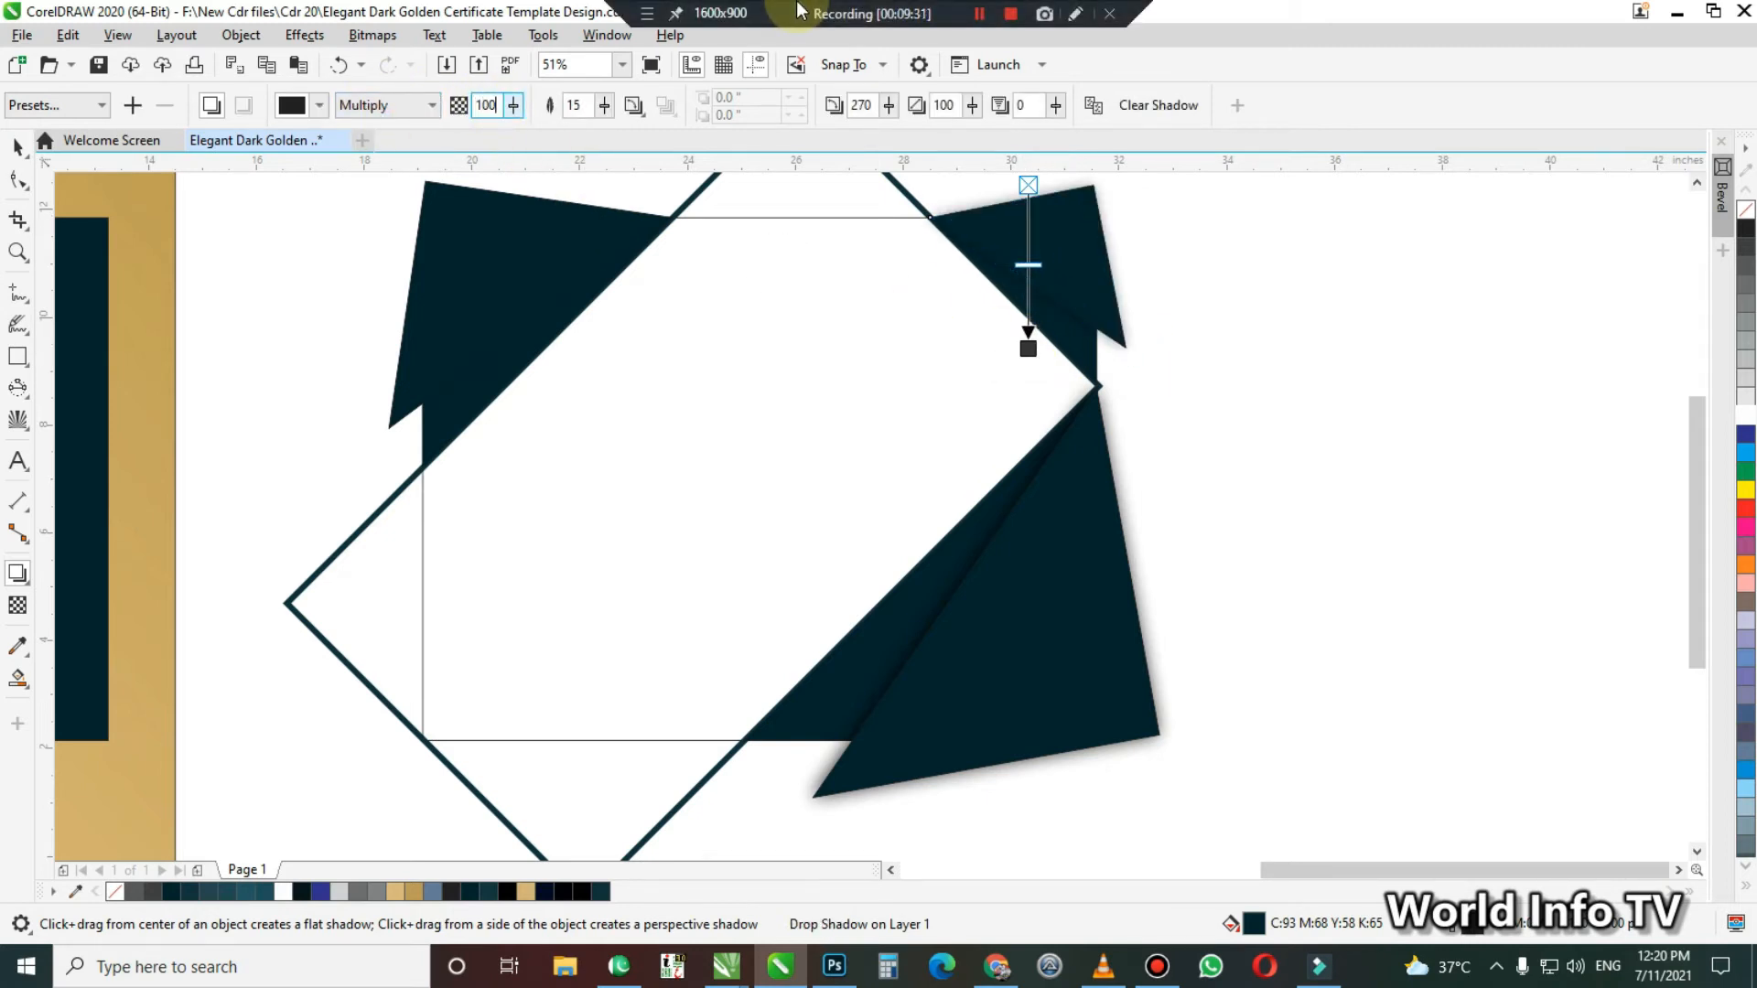
pyautogui.press('Tab')
pyautogui.write('10')
pyautogui.press('Tab')
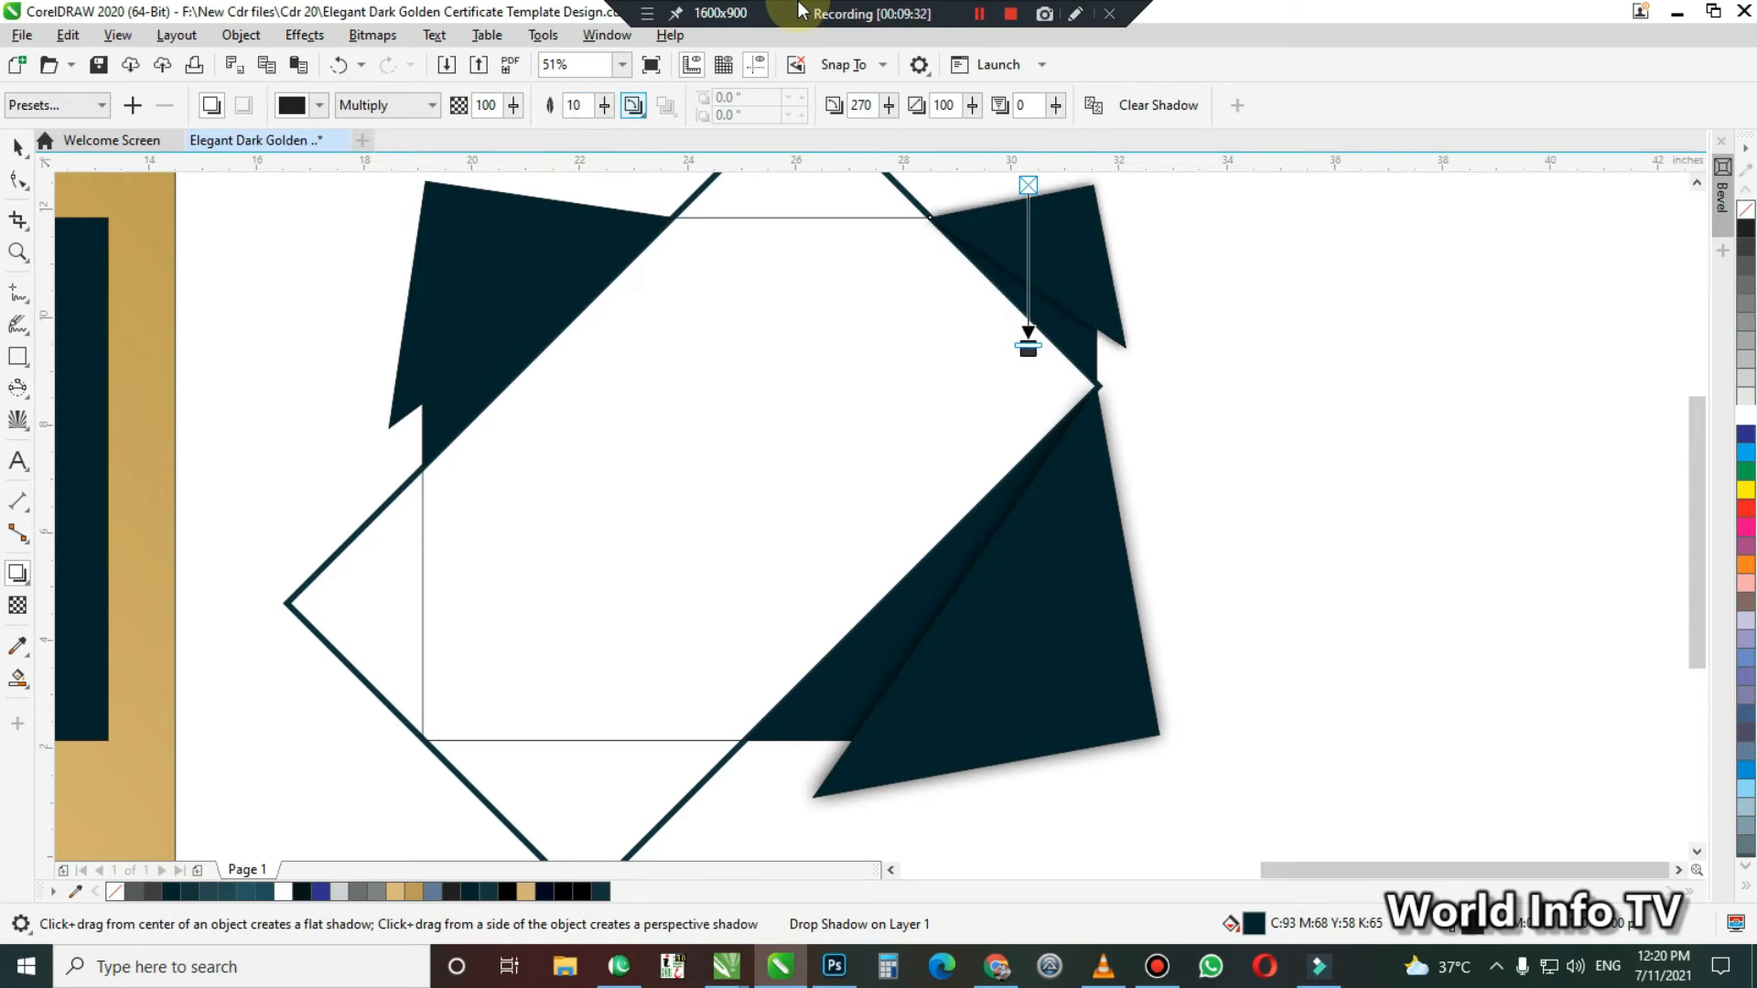
# Add a drop shadow to the rotated upper-left copy with opacity 100 and feathering 10, then deselect it
pyautogui.click(432, 262)
pyautogui.moveTo(469, 199); pyautogui.dragTo(529, 430)
pyautogui.write('100')
pyautogui.press('Tab')
pyautogui.write('1')
pyautogui.press('Return')
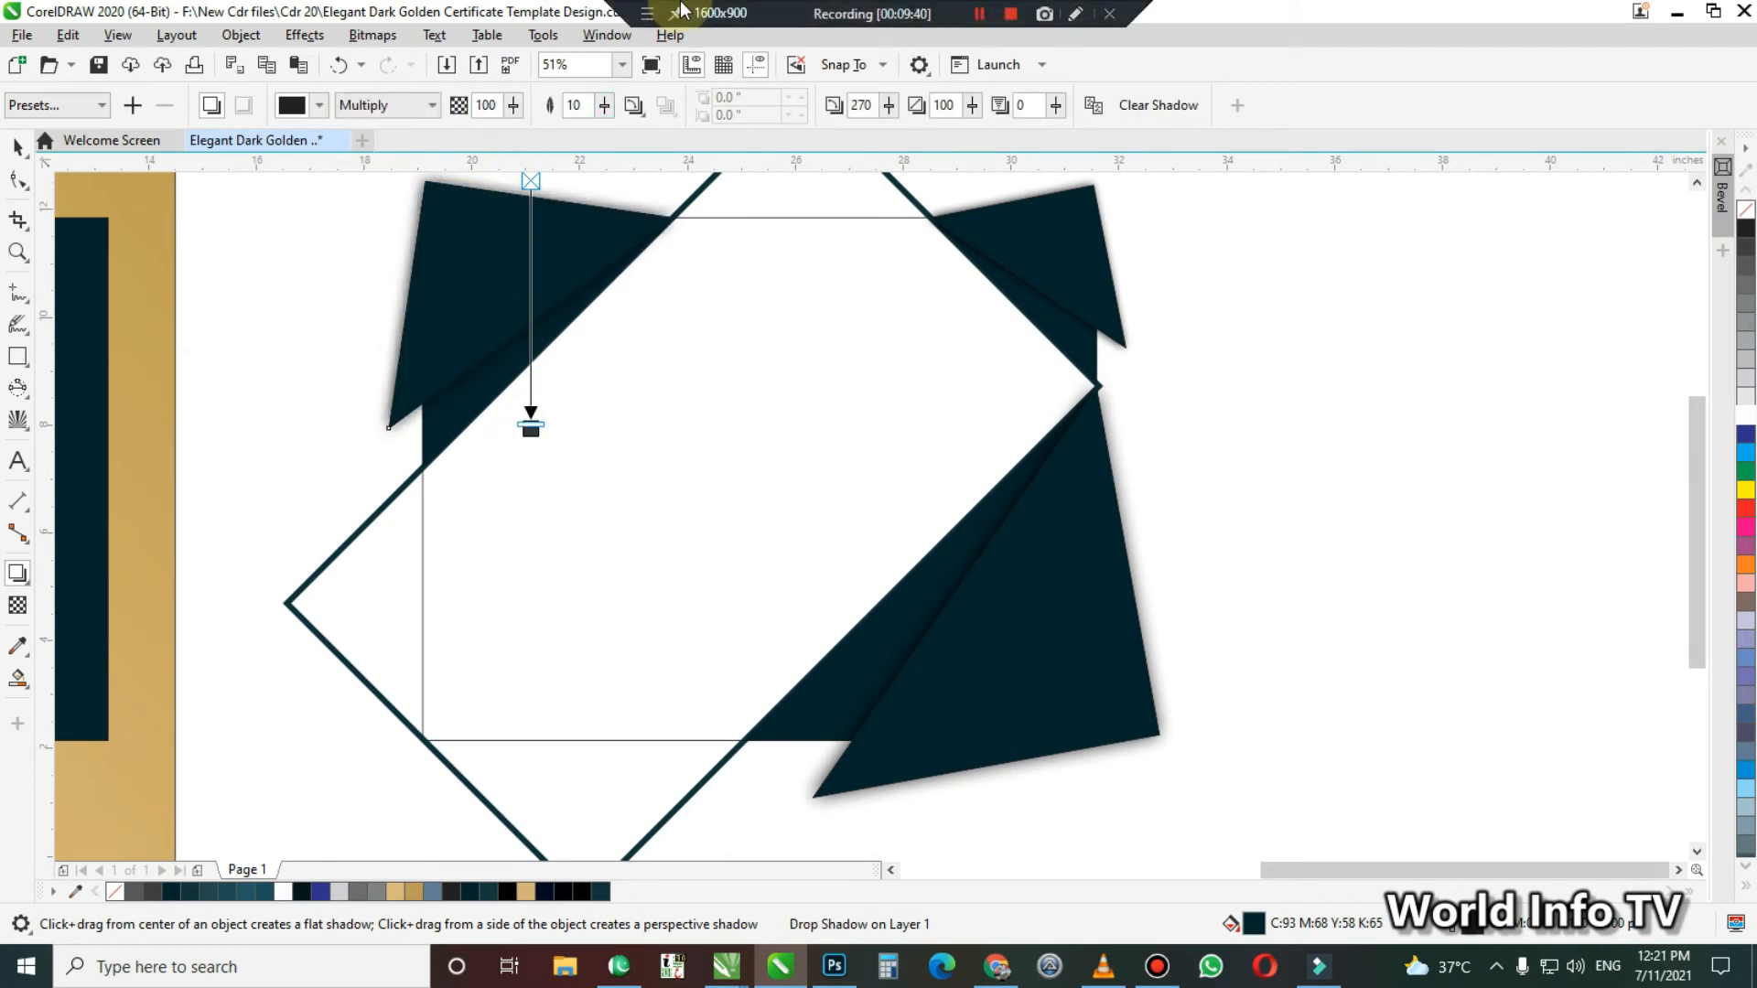
pyautogui.click(1484, 641)
pyautogui.press('space')
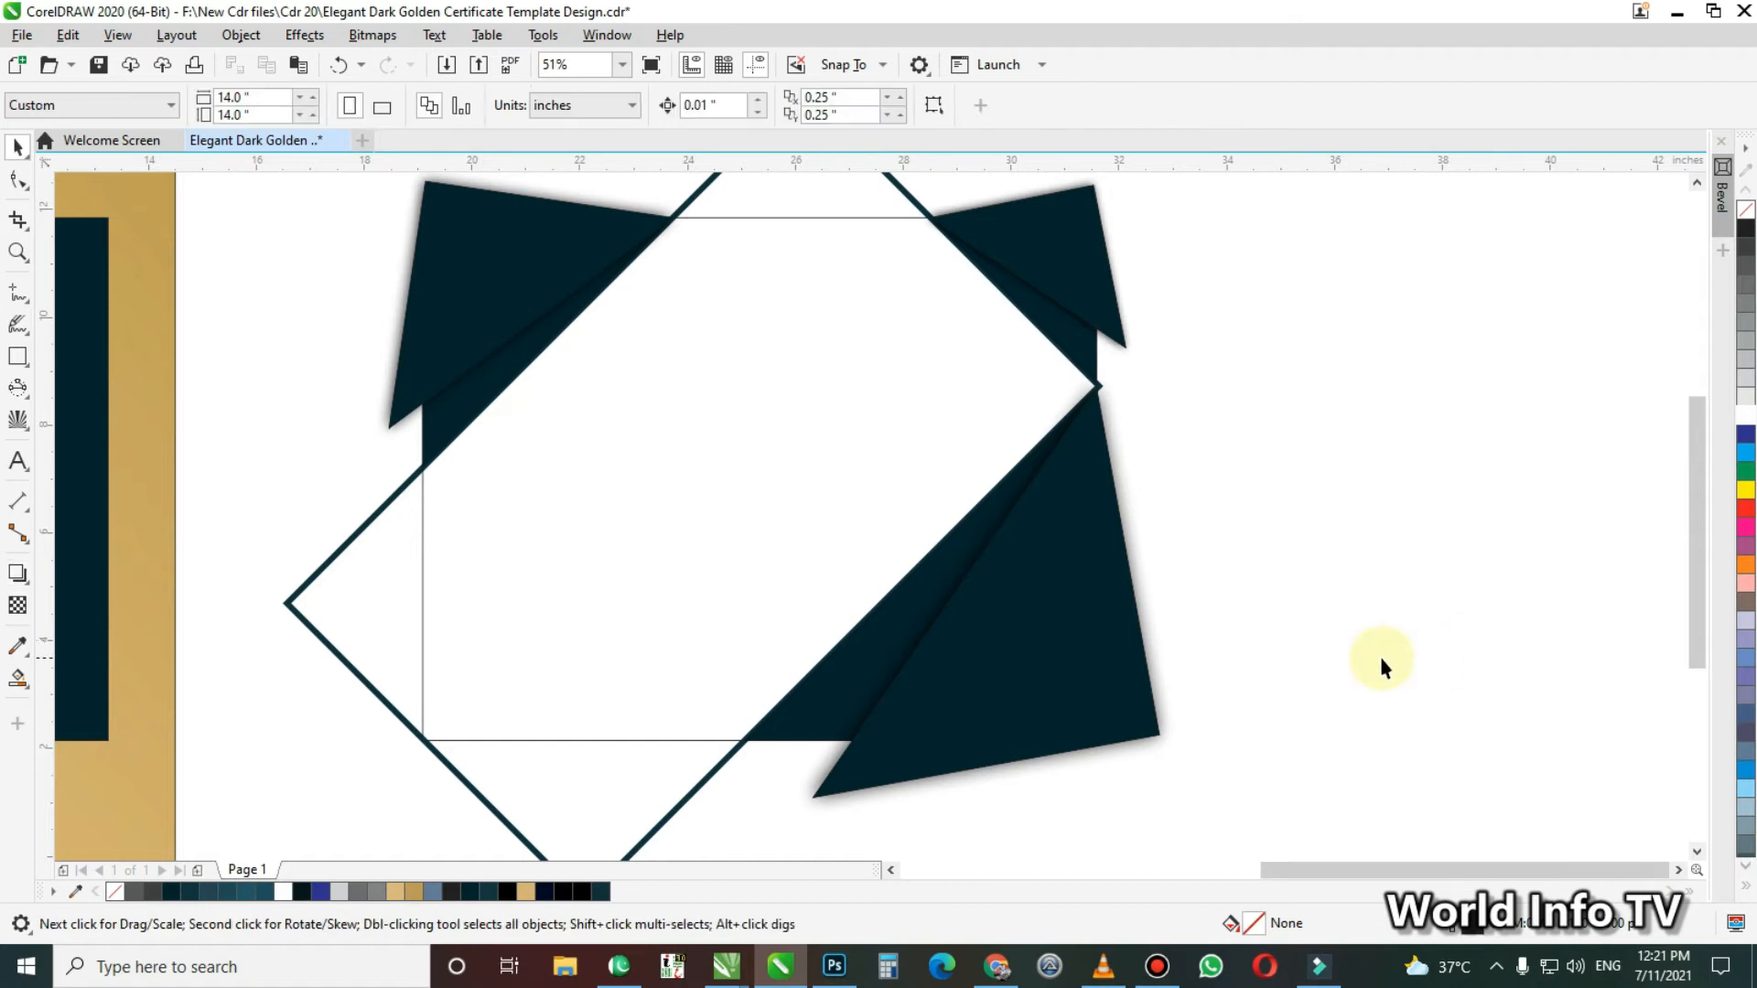
# Delete the thin-outlined upright rectangle behind the diagonal frame
pyautogui.press('F4')
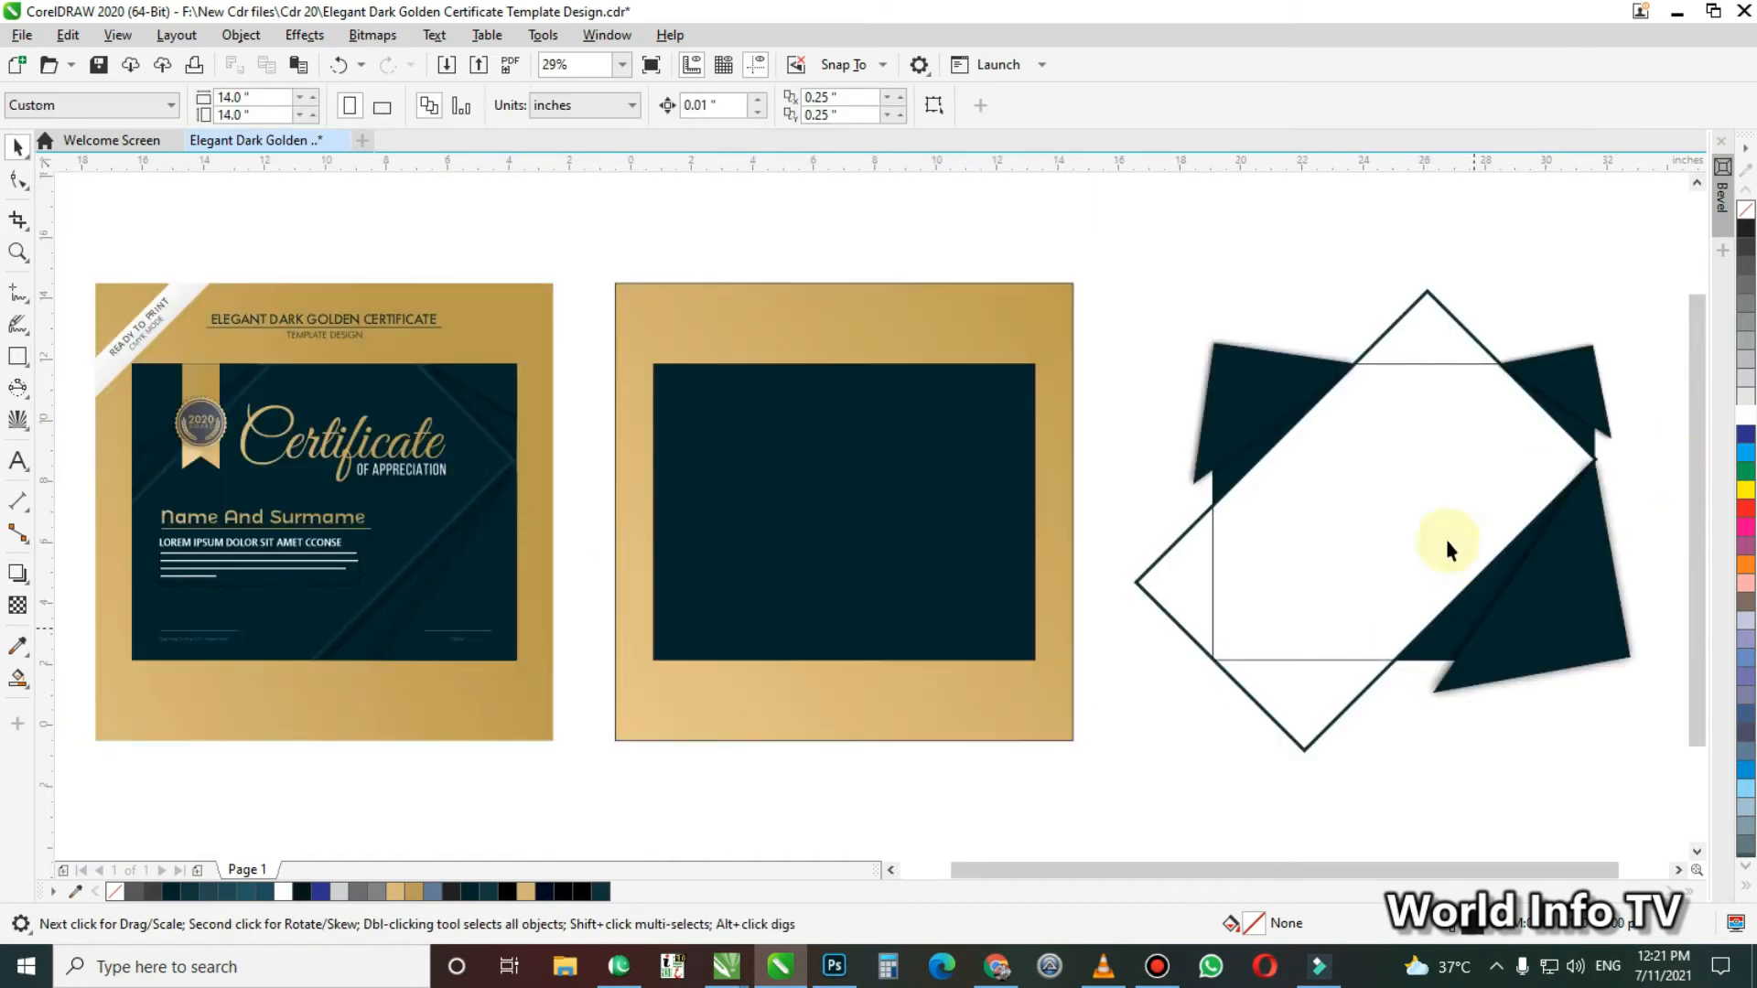
pyautogui.click(1167, 617)
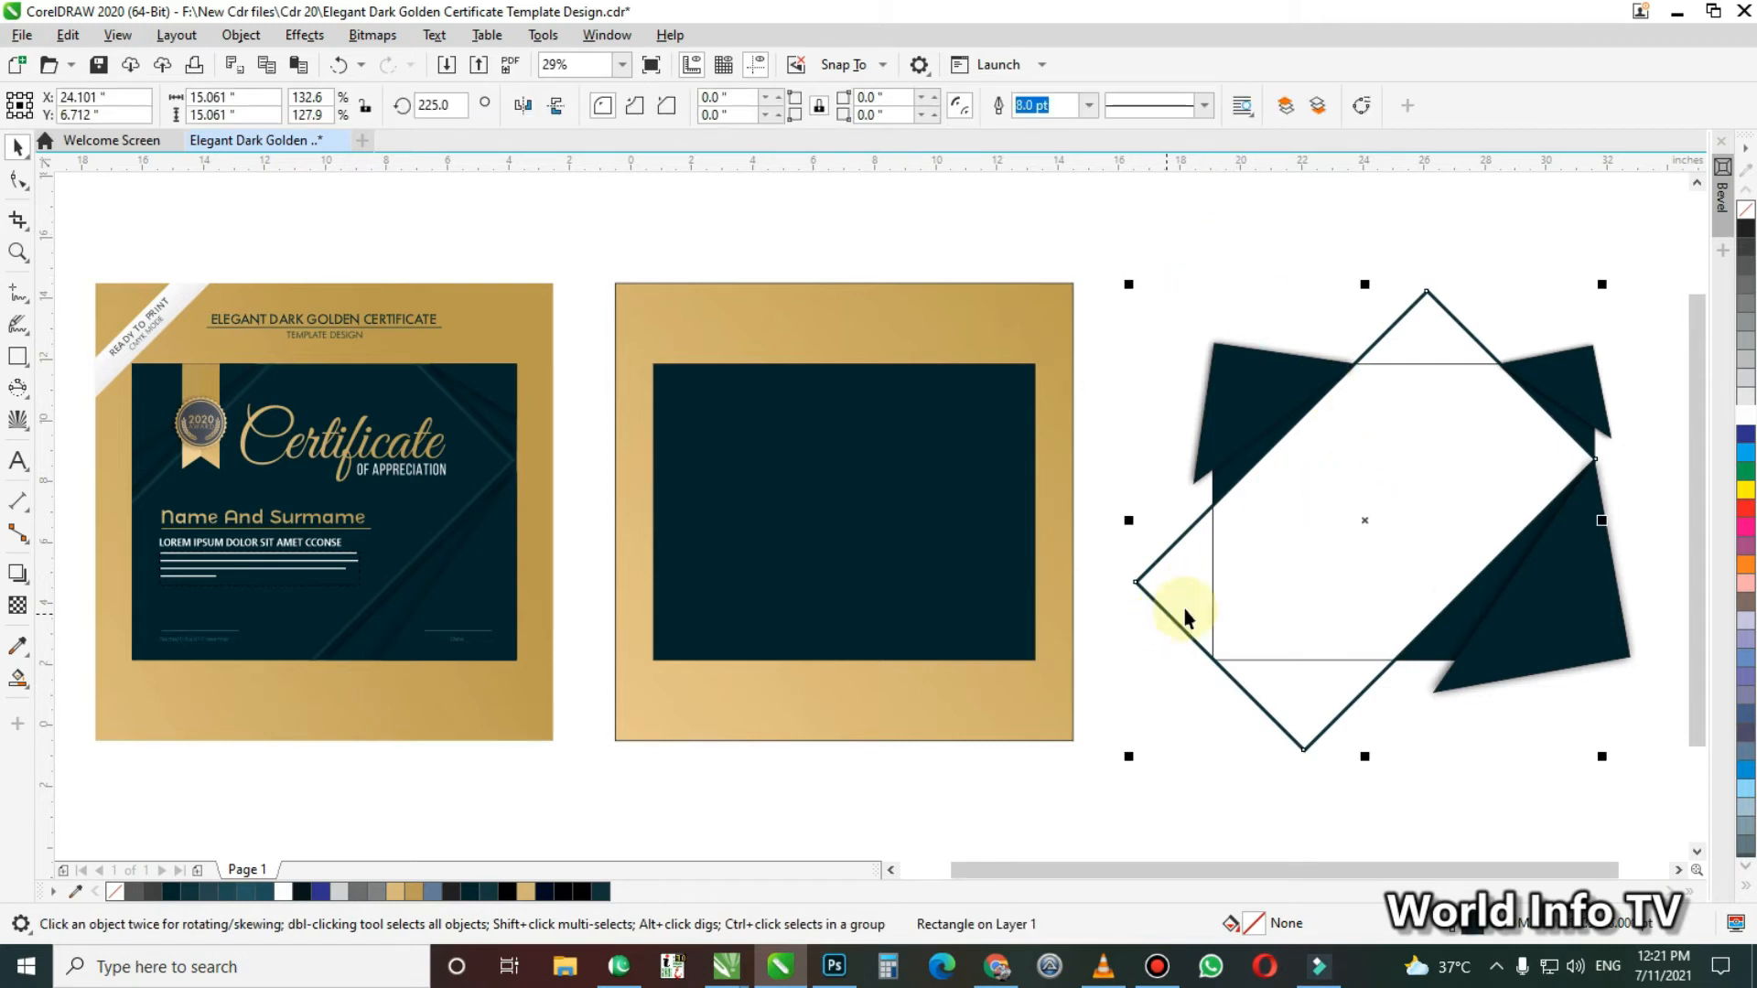
pyautogui.click(1218, 652)
pyautogui.click(1214, 633)
pyautogui.press('Delete')
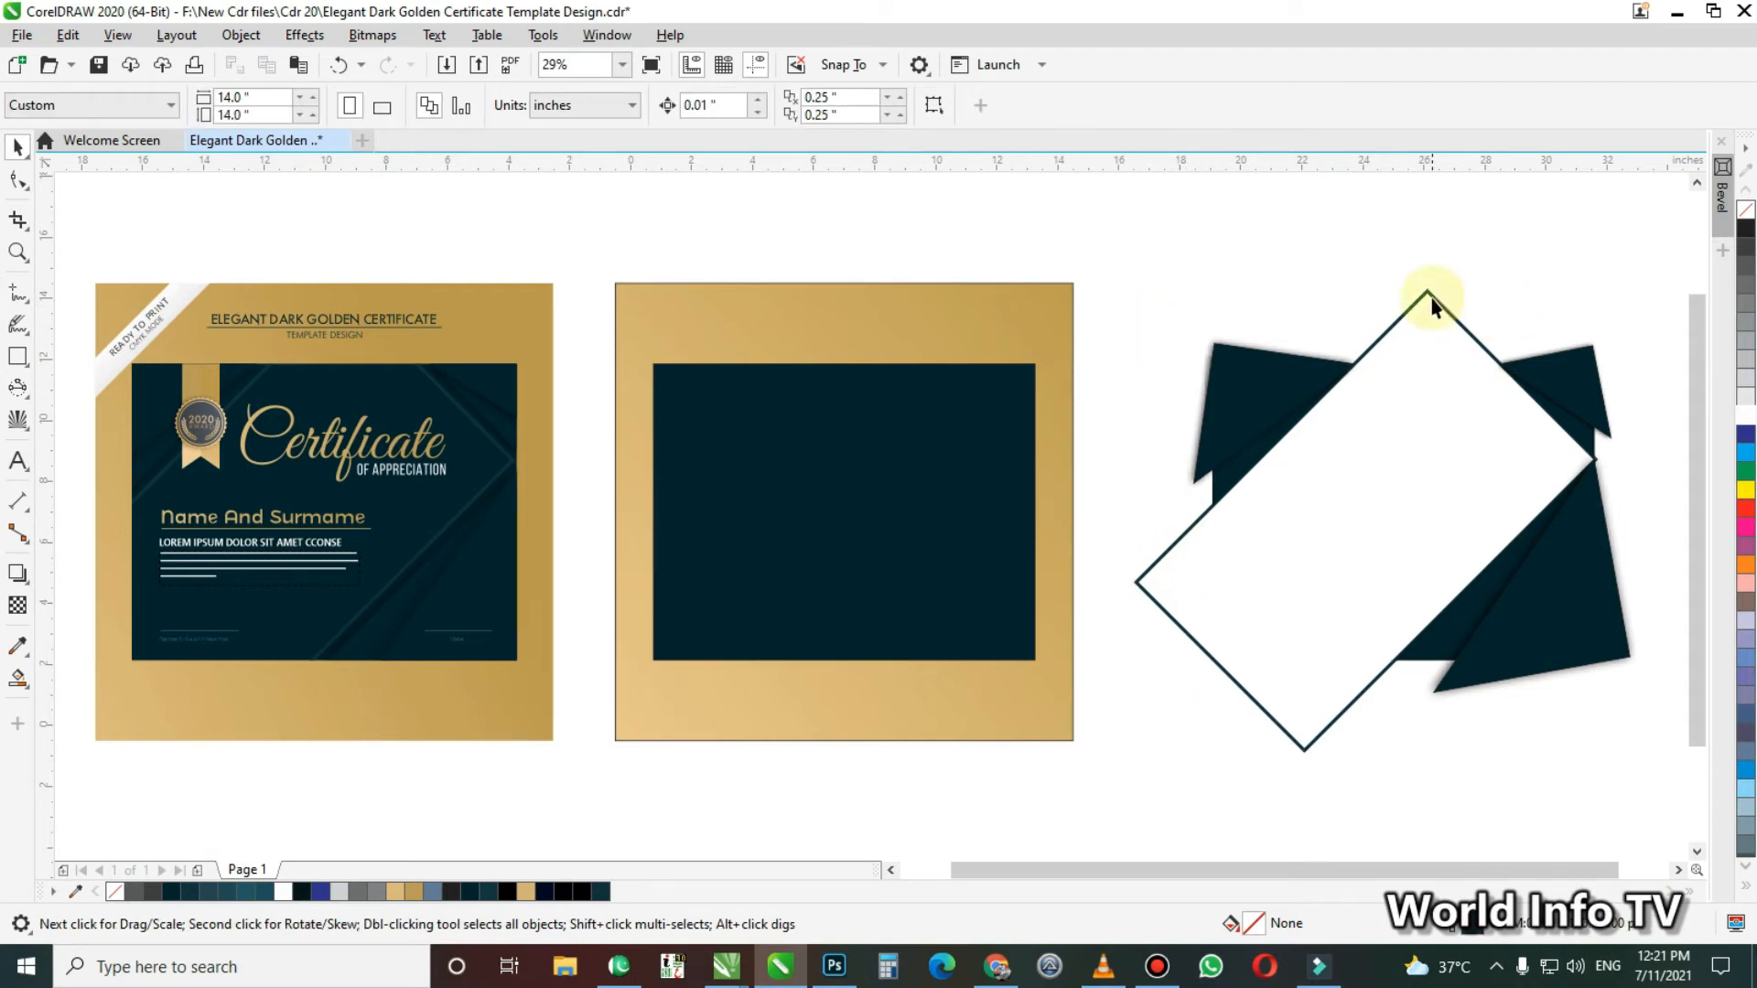
# Move the outlined diagonal frame onto the dark teal panel of the golden page and PowerClip it inside that panel
pyautogui.moveTo(1430, 297); pyautogui.dragTo(873, 332)
pyautogui.rightClick(896, 324)
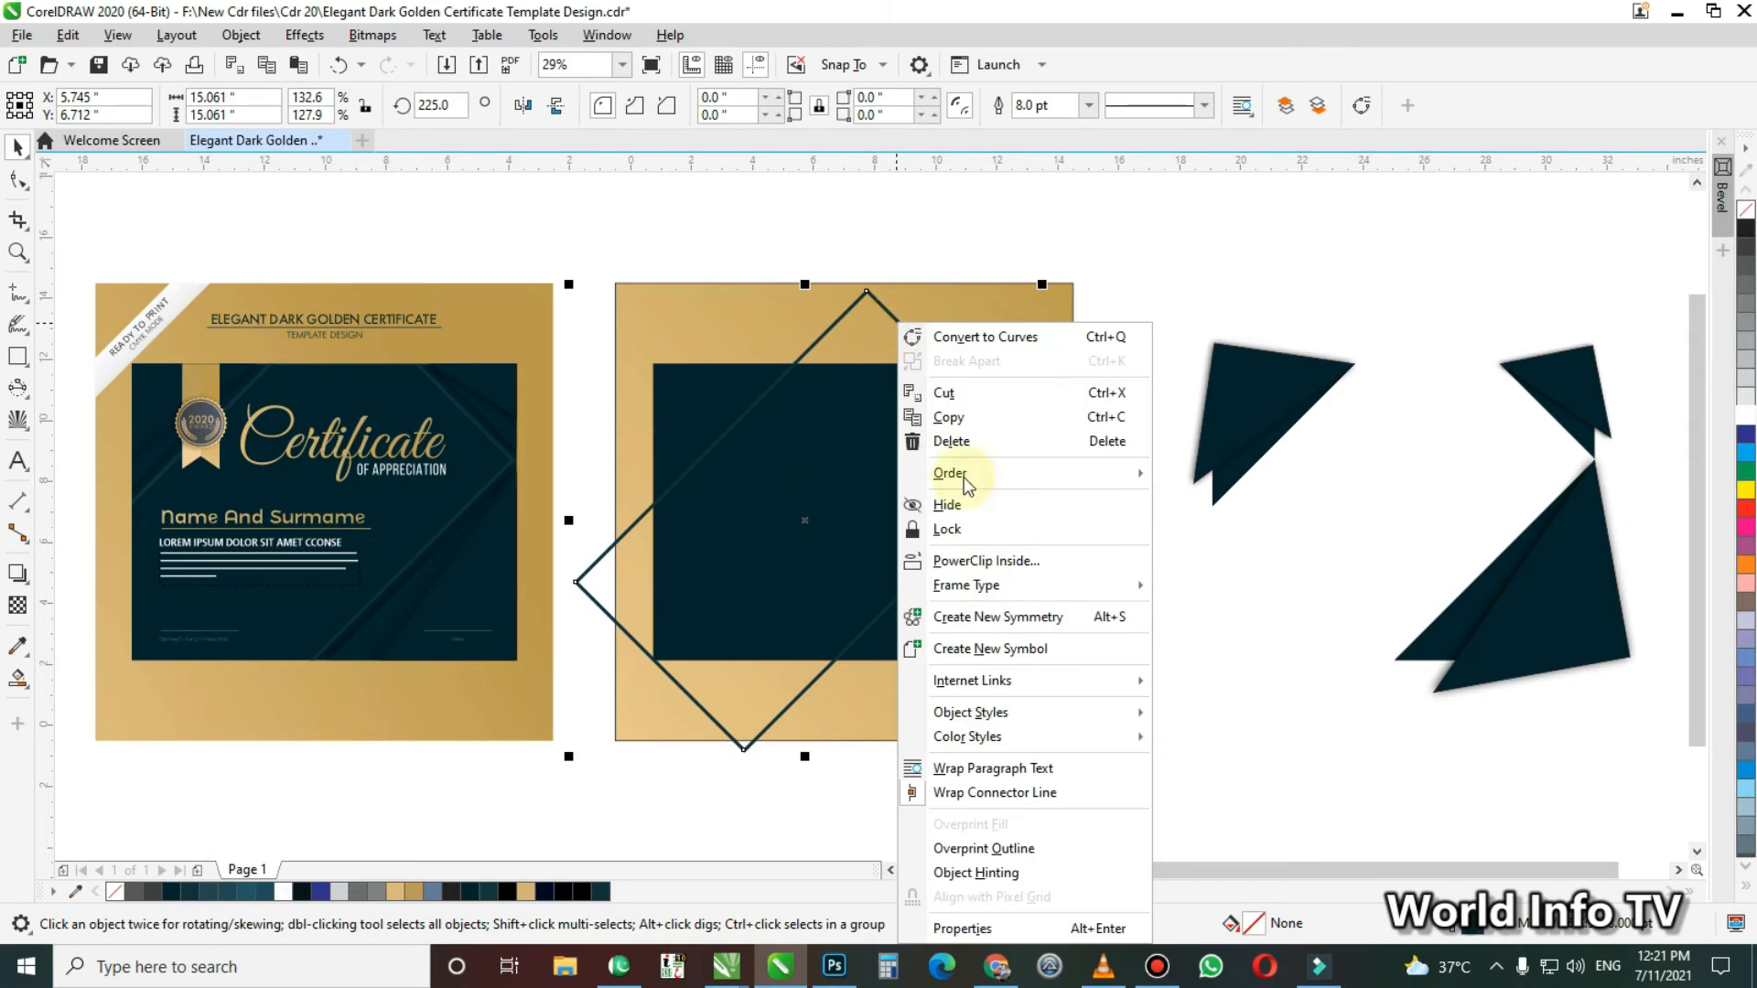
pyautogui.click(1019, 561)
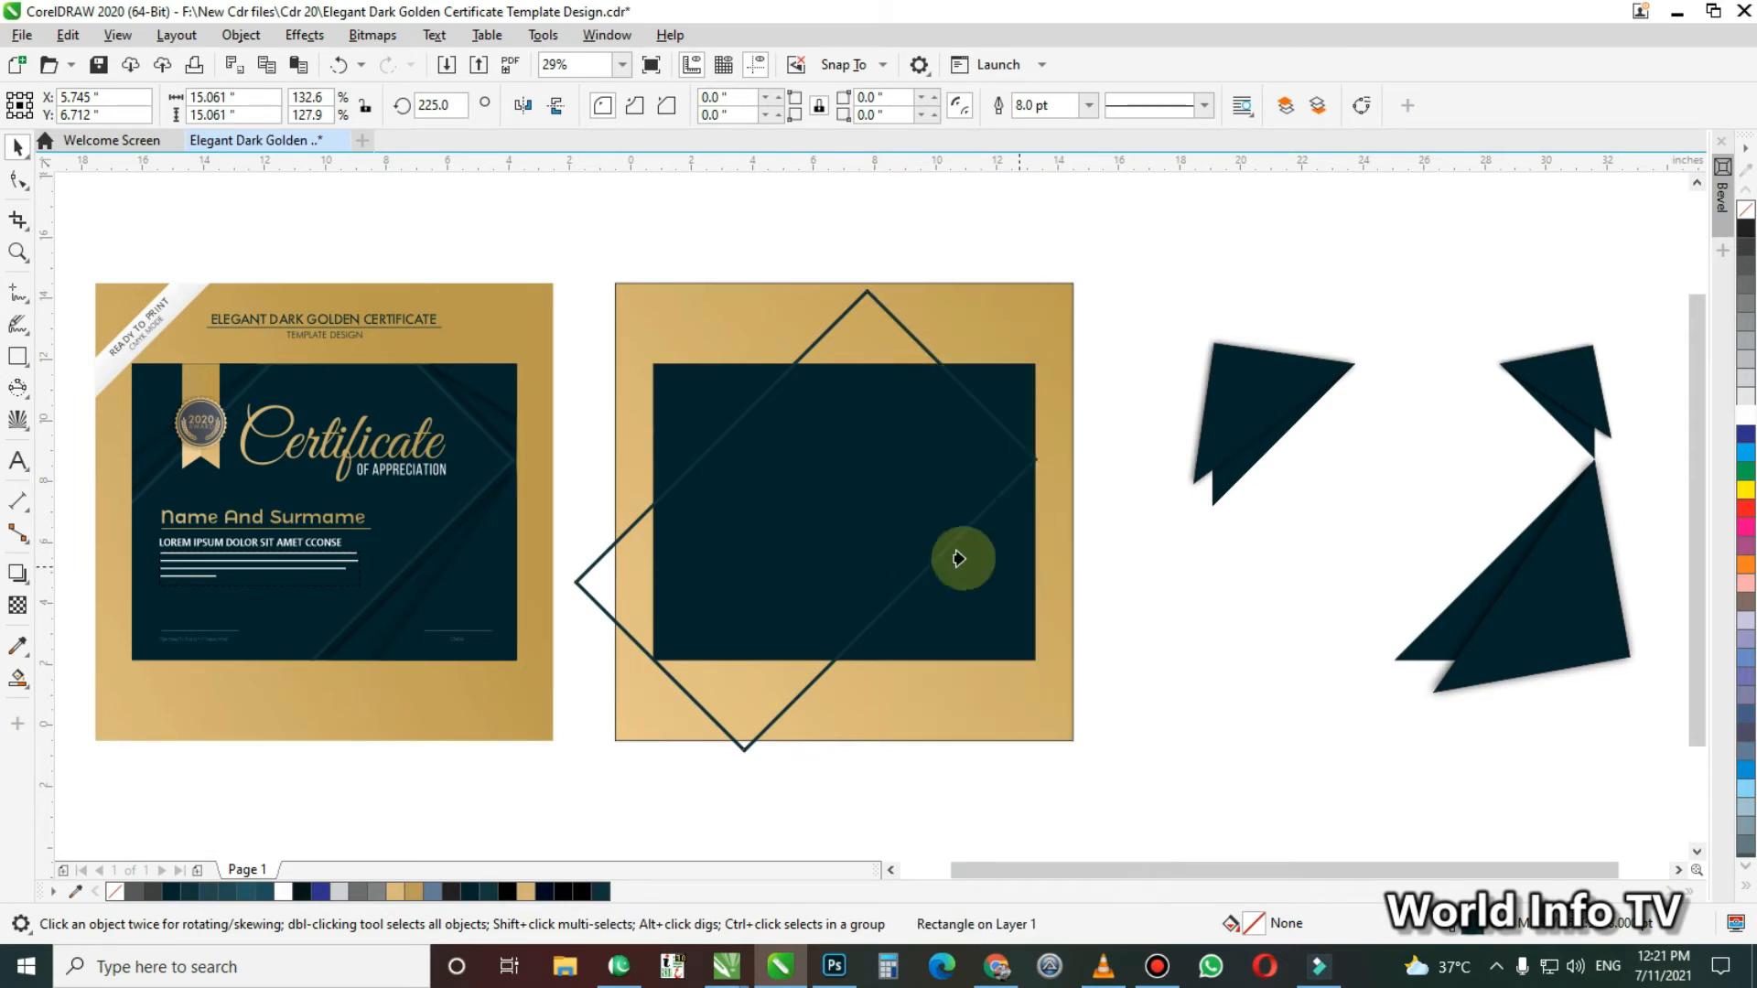
pyautogui.click(795, 425)
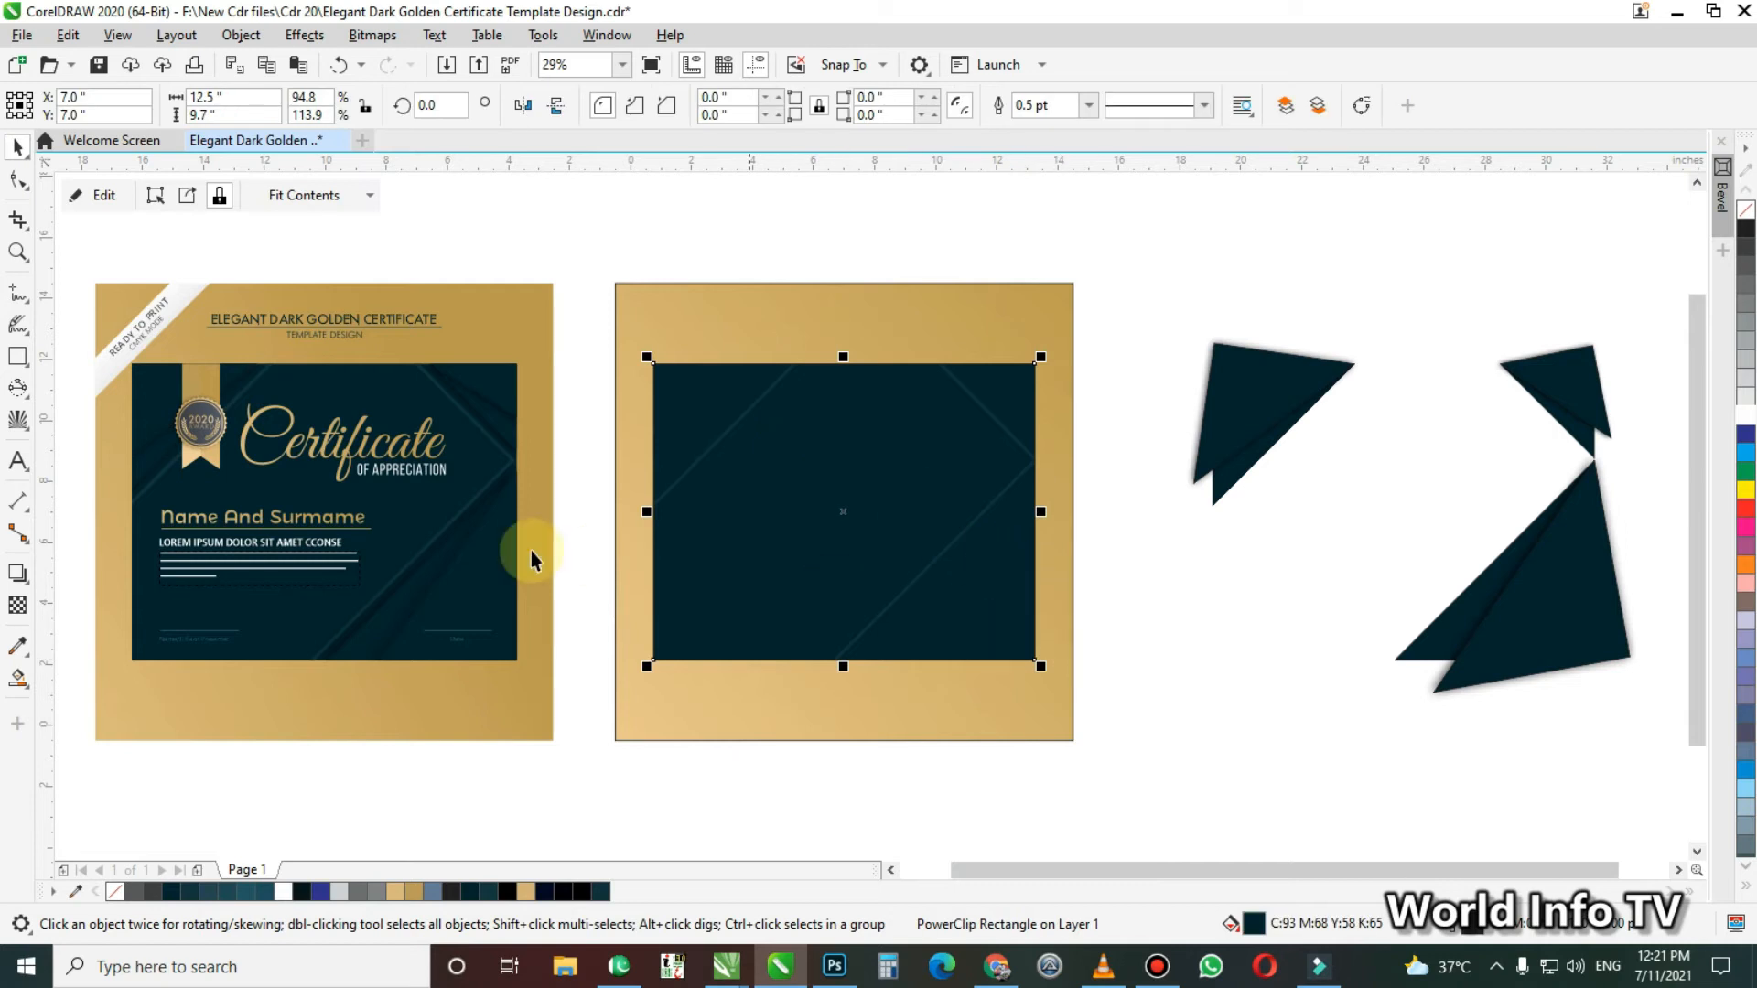
# Move the upper-left corner shapes onto the matching corner of the dark panel and PowerClip them inside it
pyautogui.moveTo(1133, 269); pyautogui.dragTo(1380, 557)
pyautogui.moveTo(1084, 403); pyautogui.dragTo(703, 392)
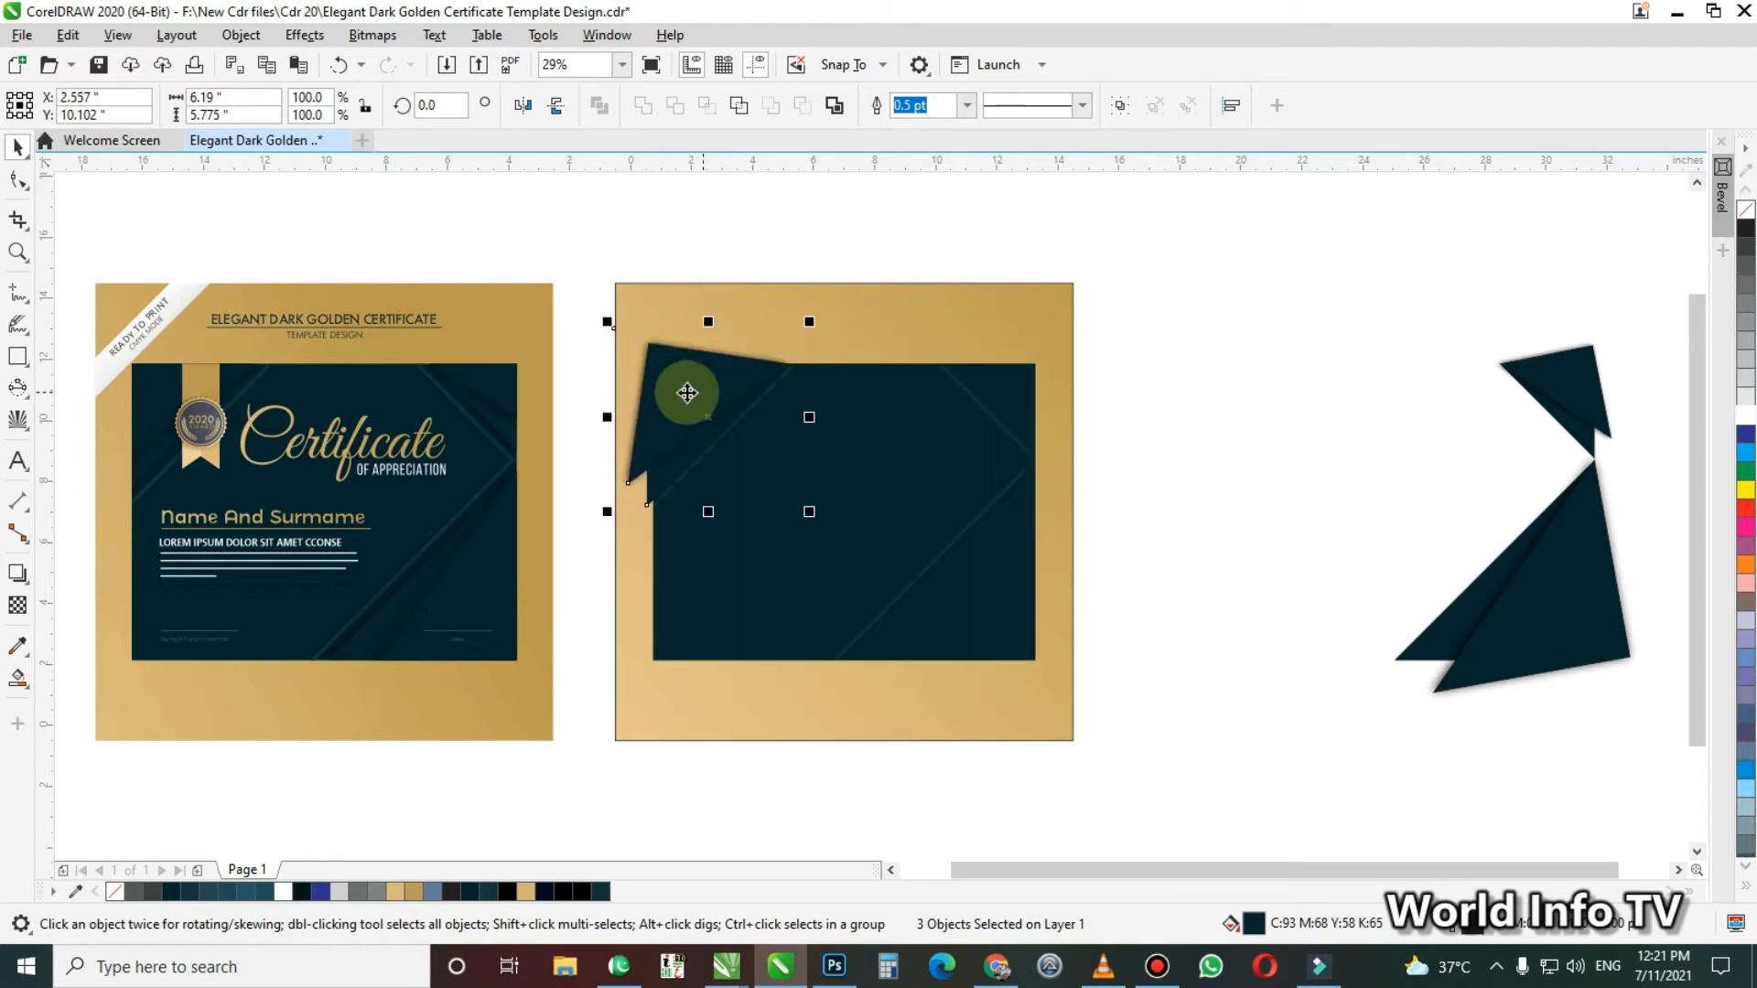
pyautogui.rightClick(705, 393)
pyautogui.click(800, 346)
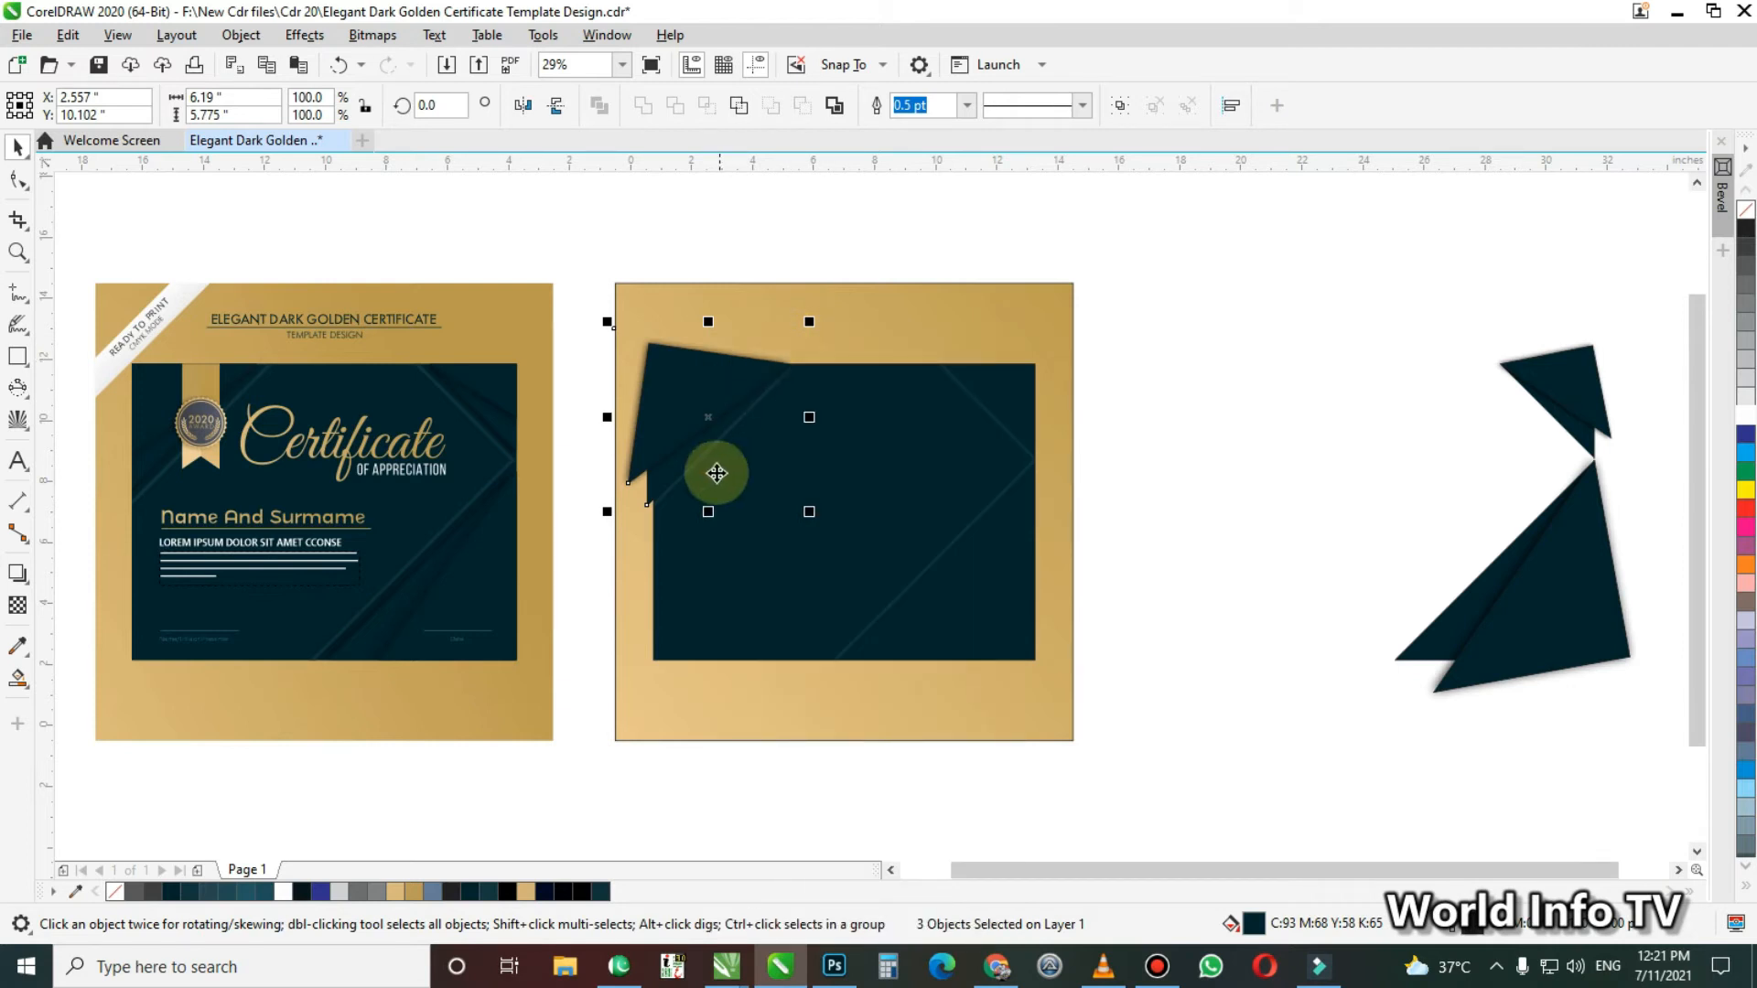
pyautogui.rightClick(673, 476)
pyautogui.click(809, 615)
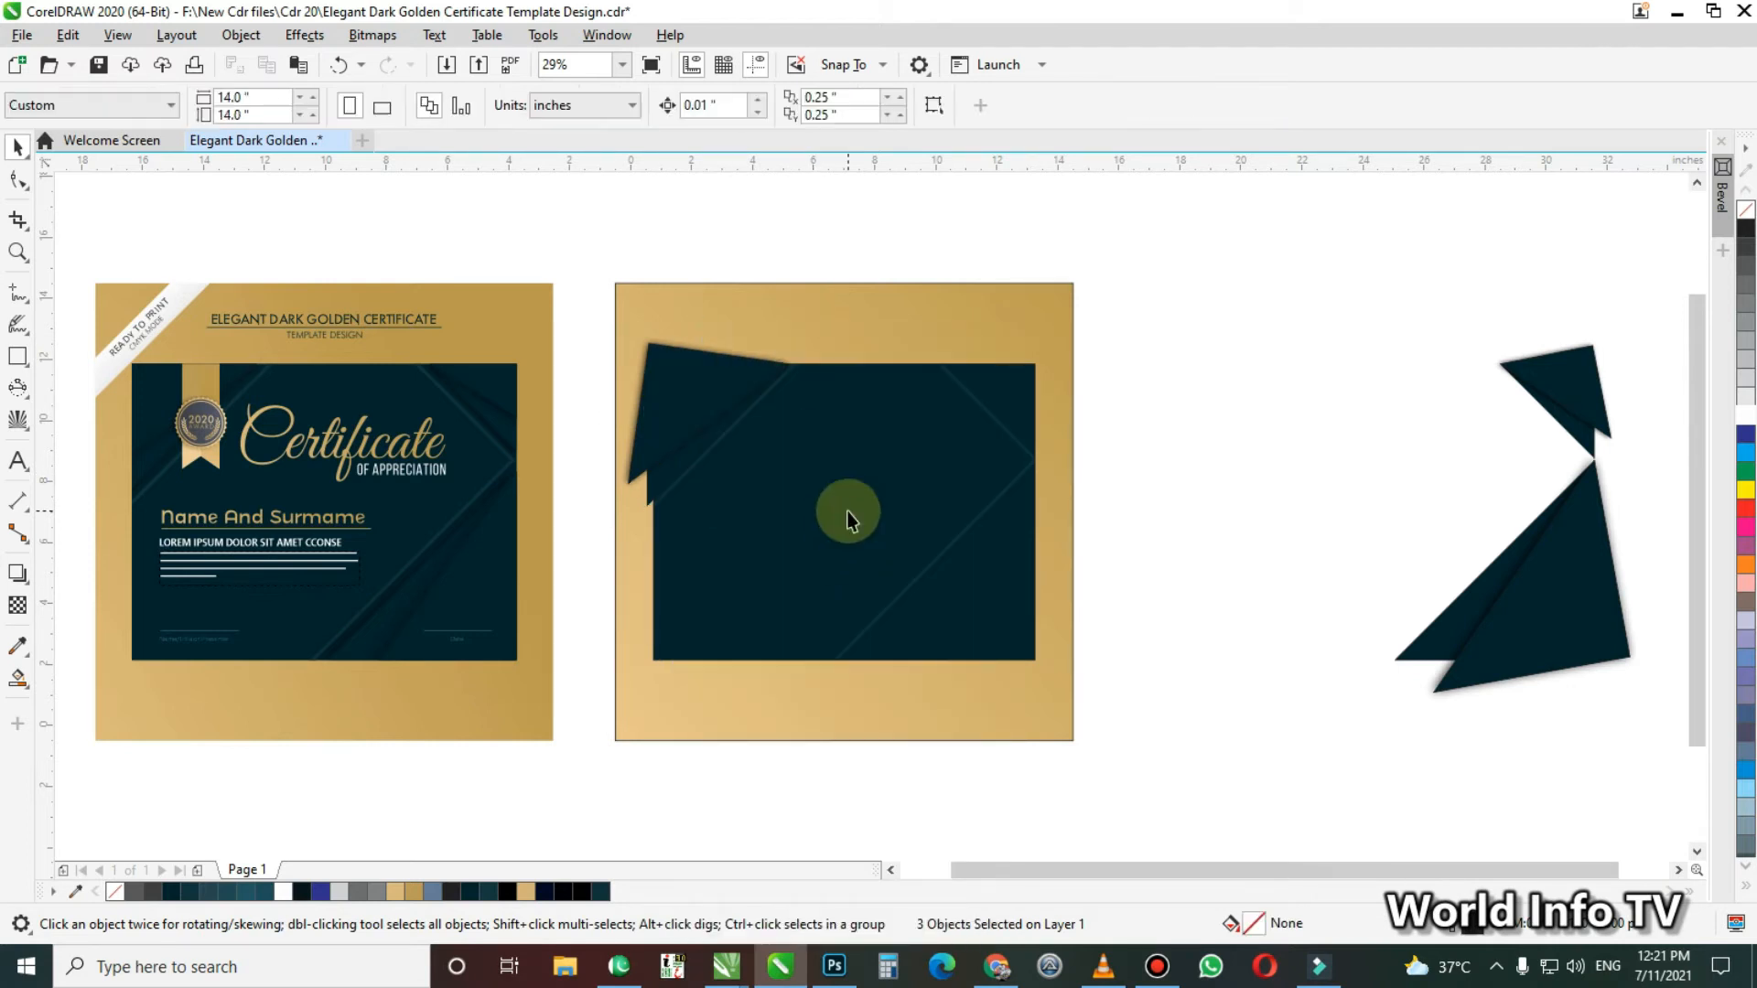
pyautogui.click(848, 520)
# Move the upper-right and lower-right corner shapes onto the dark panel and PowerClip the lower-right ones inside it
pyautogui.moveTo(1457, 247); pyautogui.dragTo(1587, 458)
pyautogui.moveTo(1470, 398); pyautogui.dragTo(1018, 398)
pyautogui.moveTo(1227, 333); pyautogui.dragTo(1654, 745)
pyautogui.moveTo(1568, 635); pyautogui.dragTo(1012, 573)
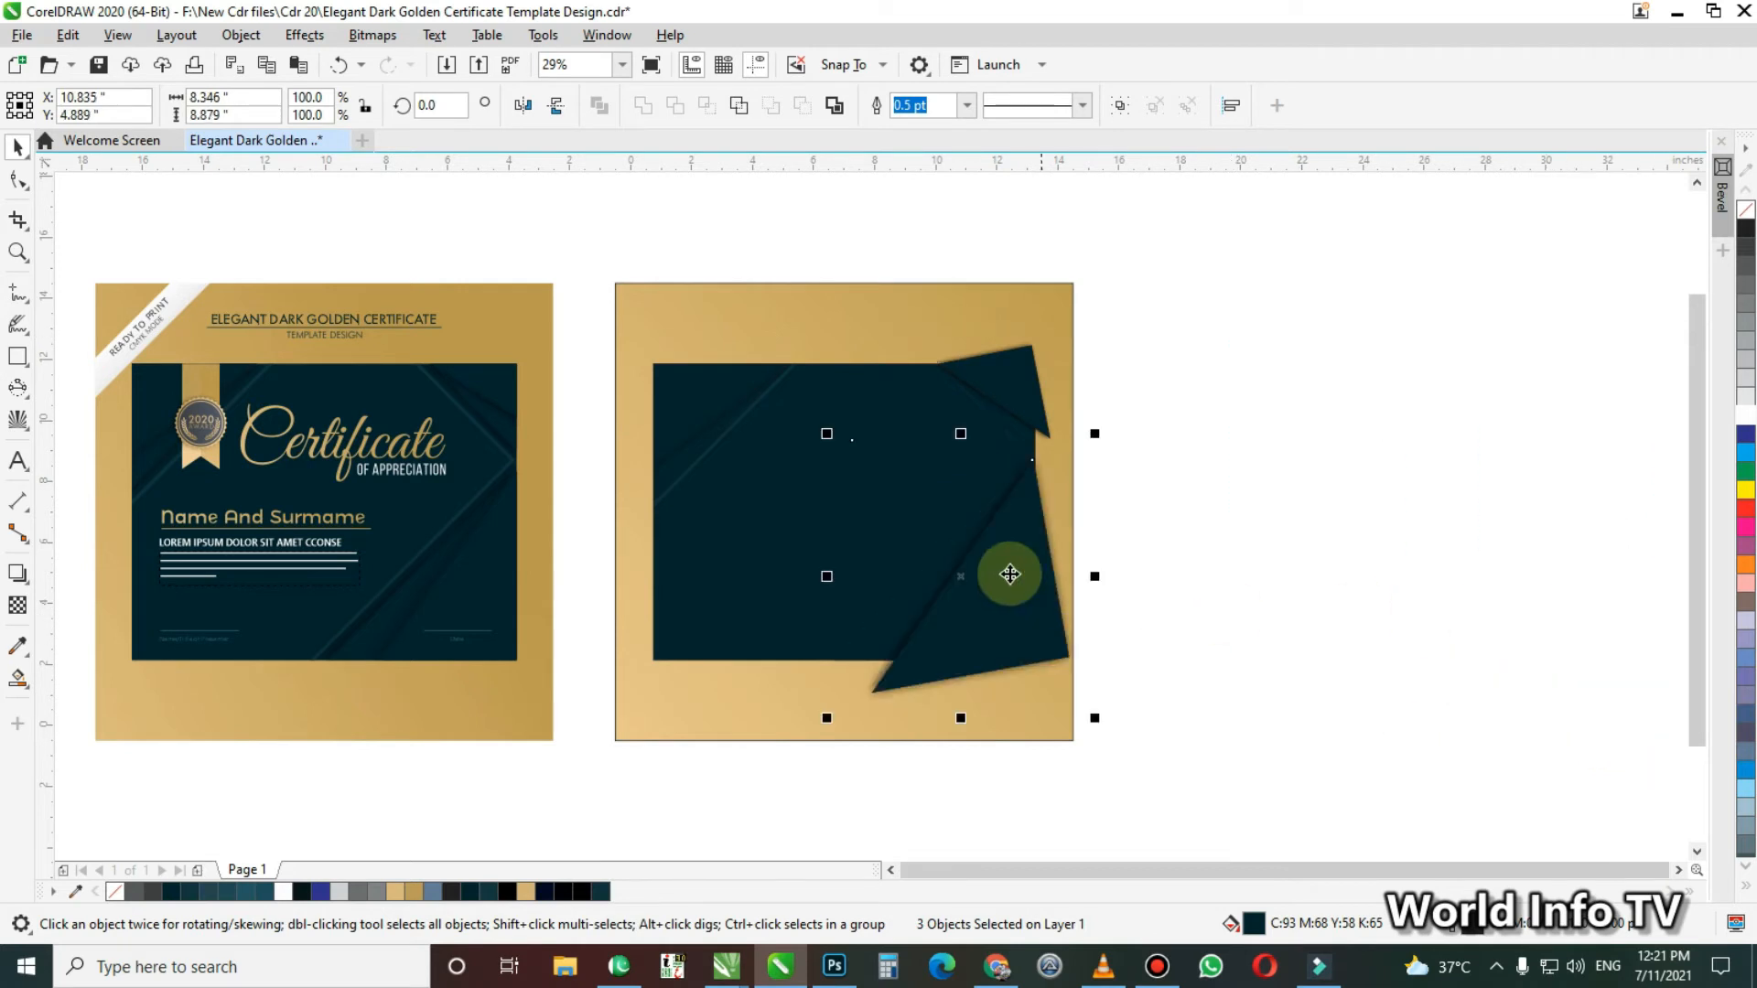
pyautogui.rightClick(1012, 557)
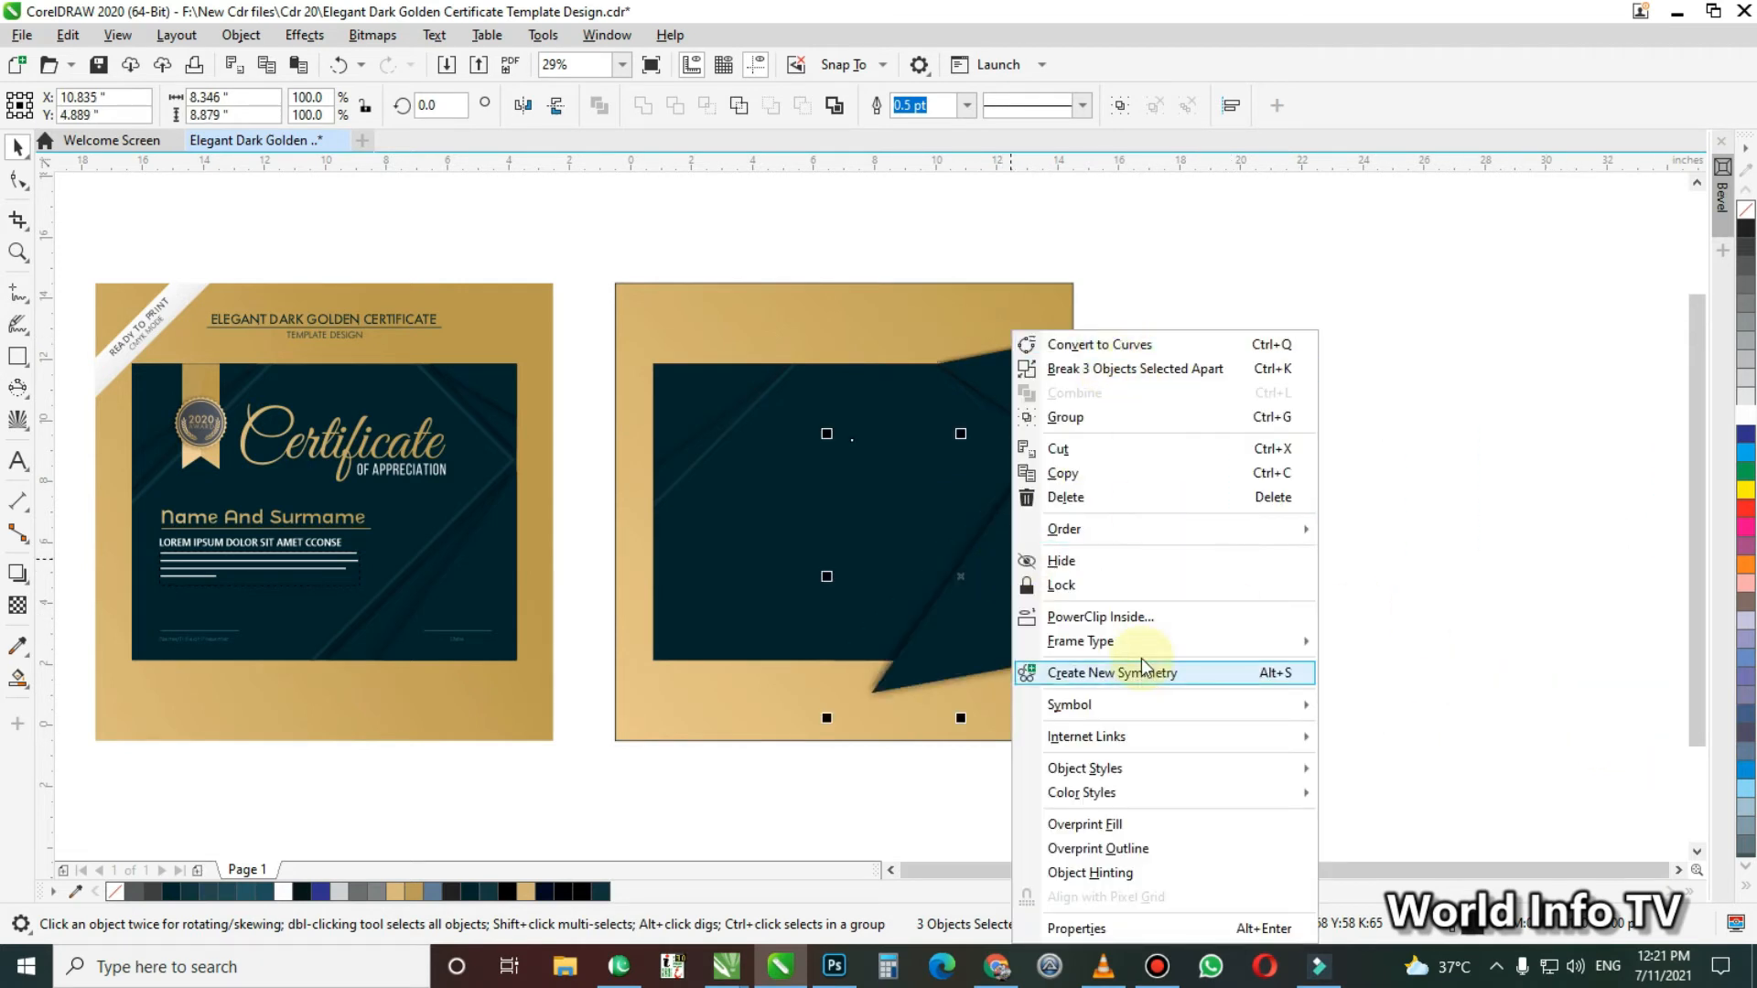
pyautogui.click(1108, 617)
pyautogui.click(790, 514)
# PowerClip the upper-right corner shapes inside the dark panel and deselect everything
pyautogui.moveTo(787, 259); pyautogui.dragTo(1210, 545)
pyautogui.rightClick(997, 392)
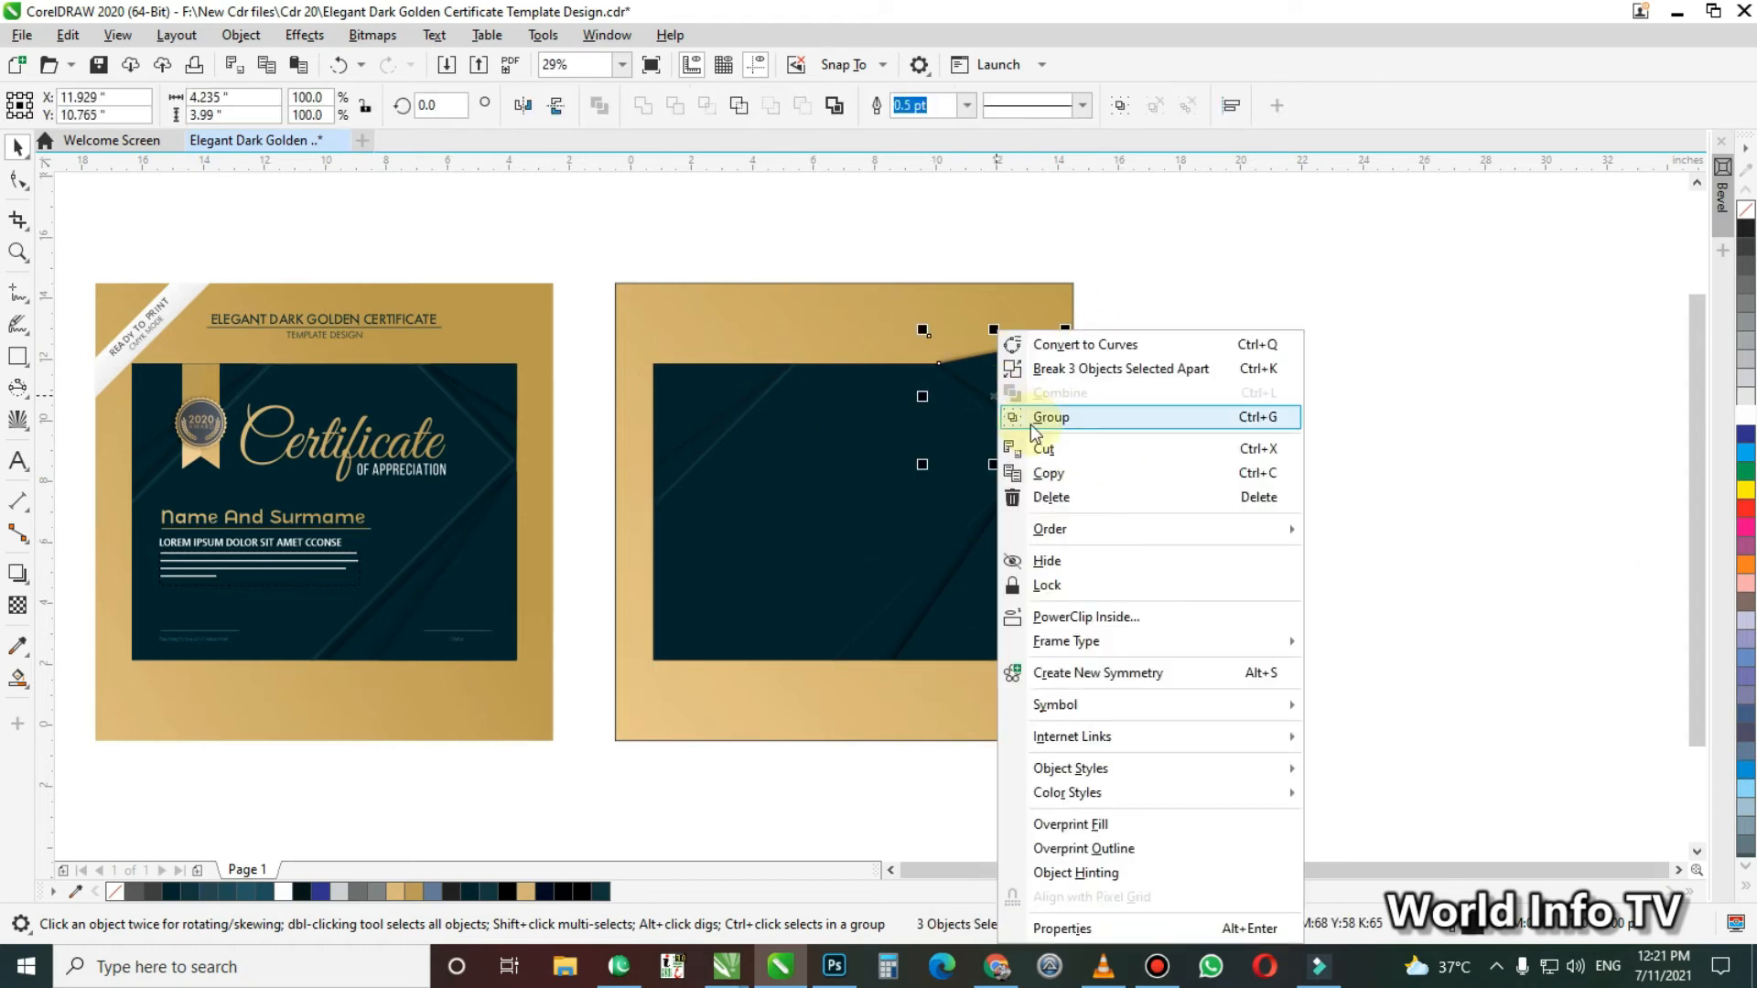
pyautogui.click(1102, 618)
pyautogui.click(824, 510)
pyautogui.click(1190, 551)
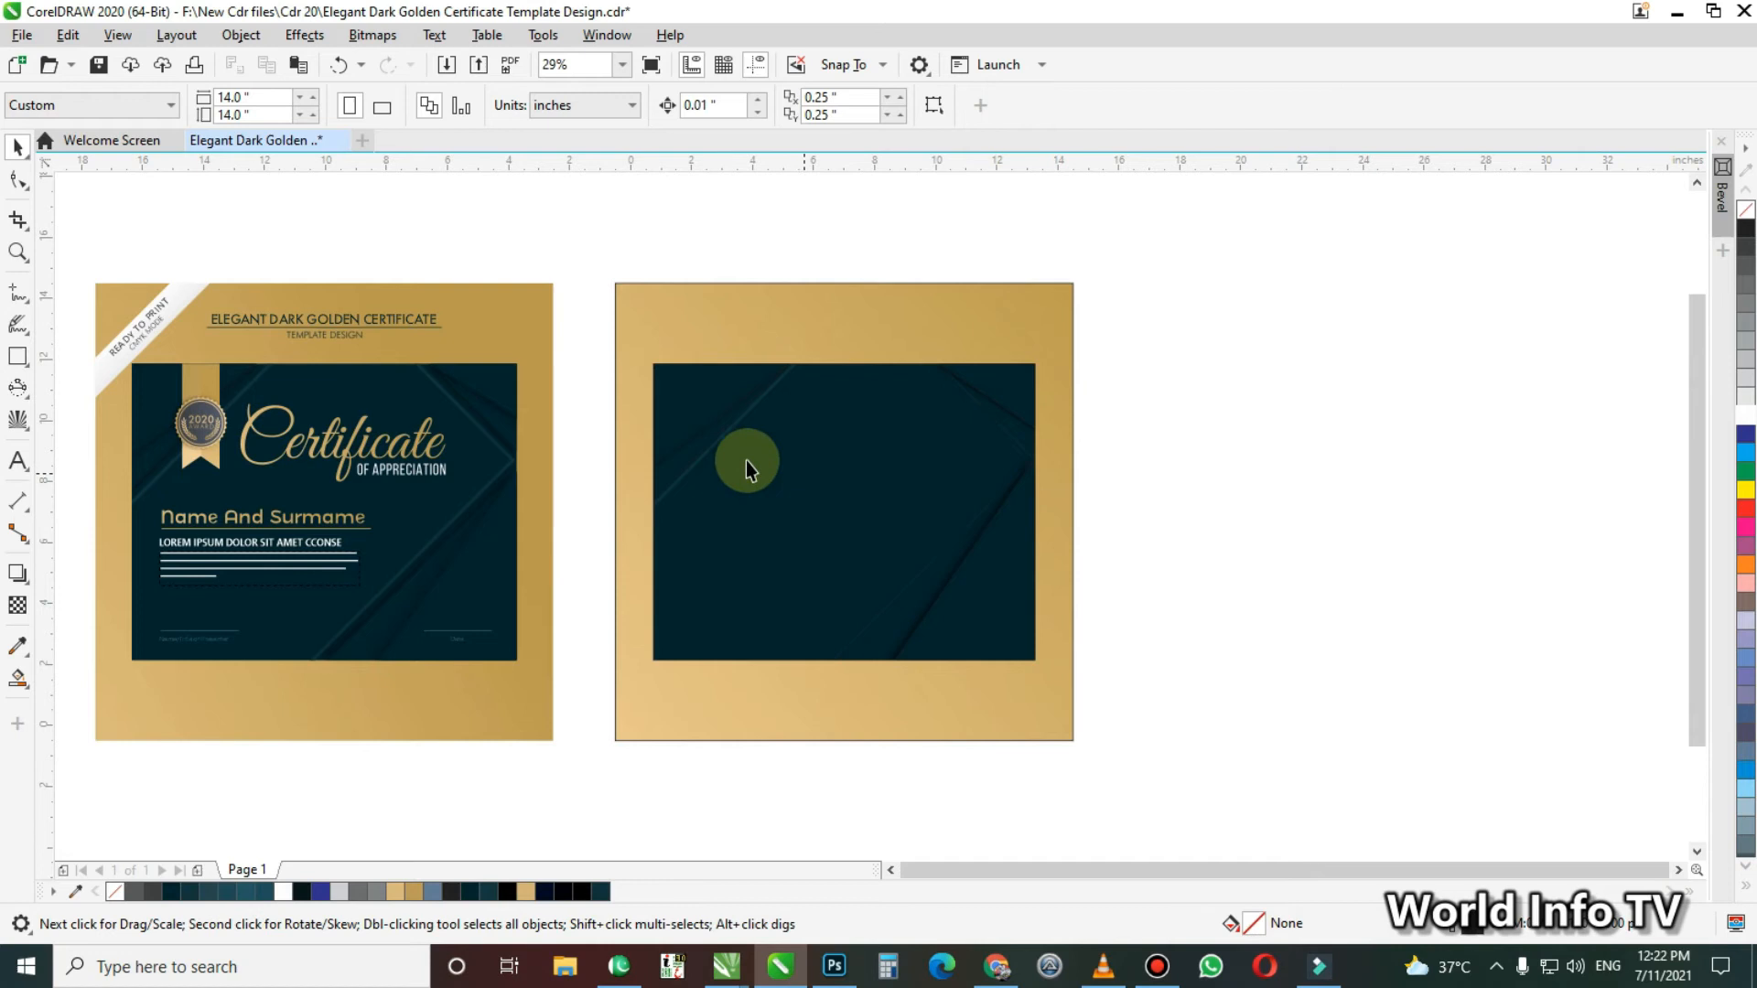
pyautogui.click(795, 481)
pyautogui.click(1184, 608)
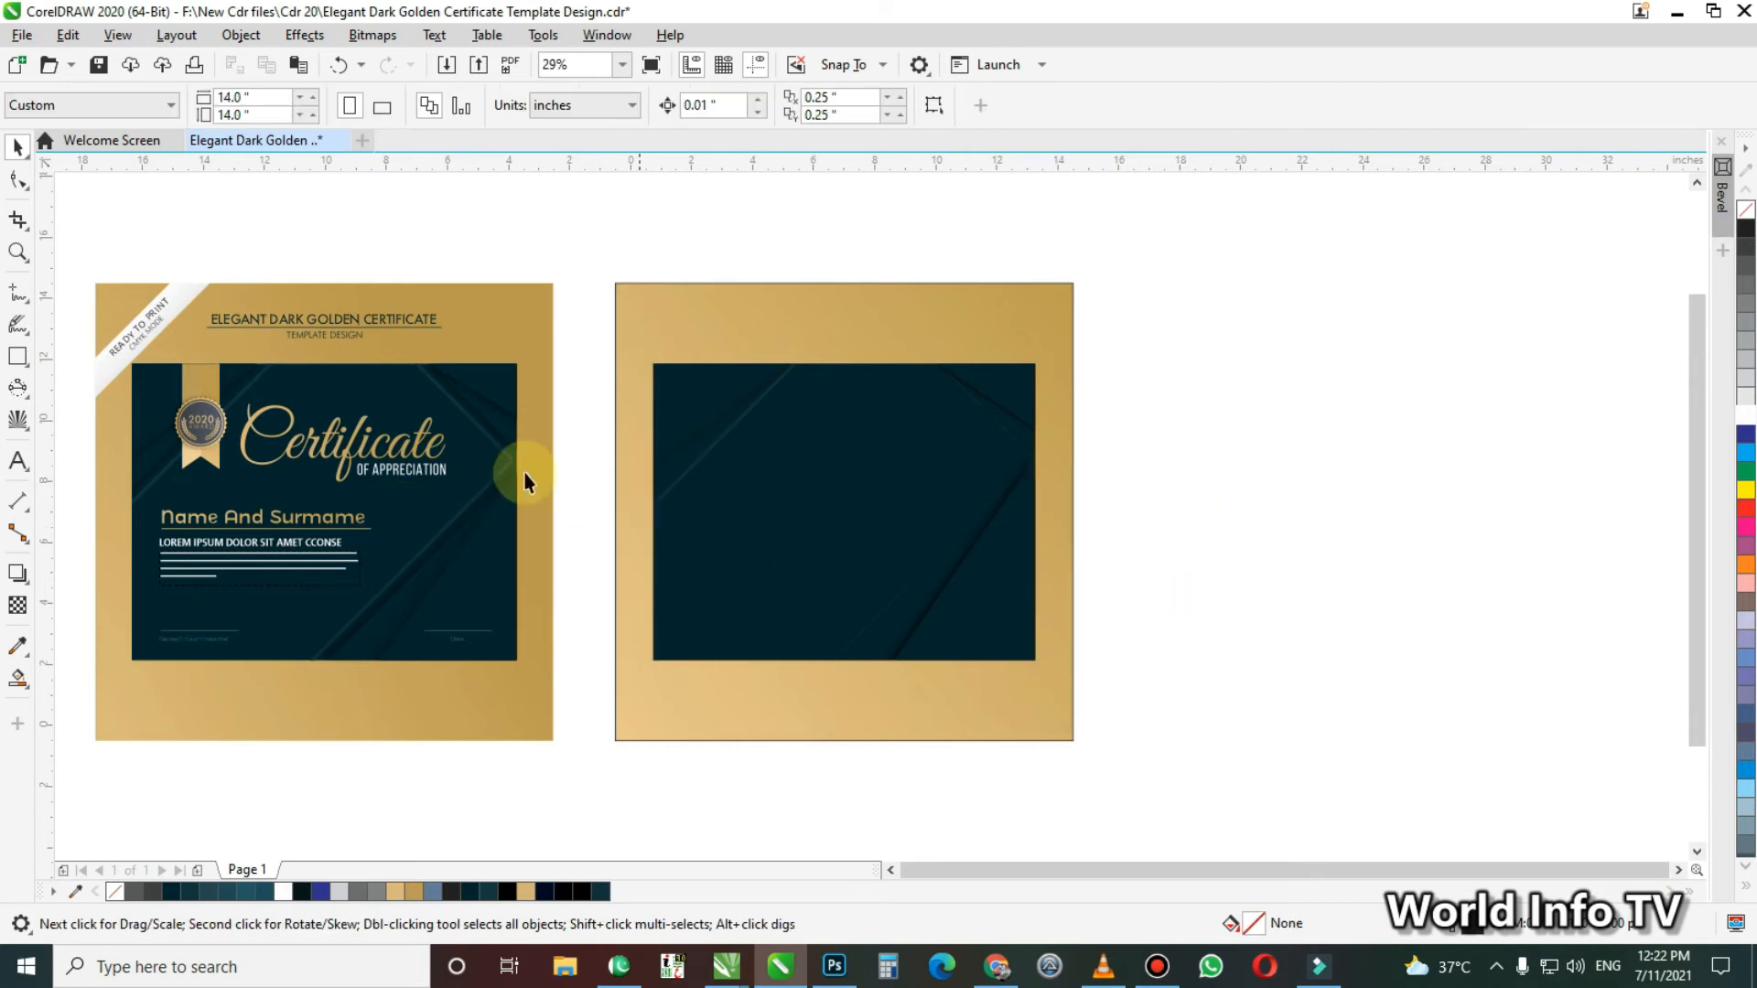
# Open the PowerClip contents of the dark panel for editing
pyautogui.press('z')
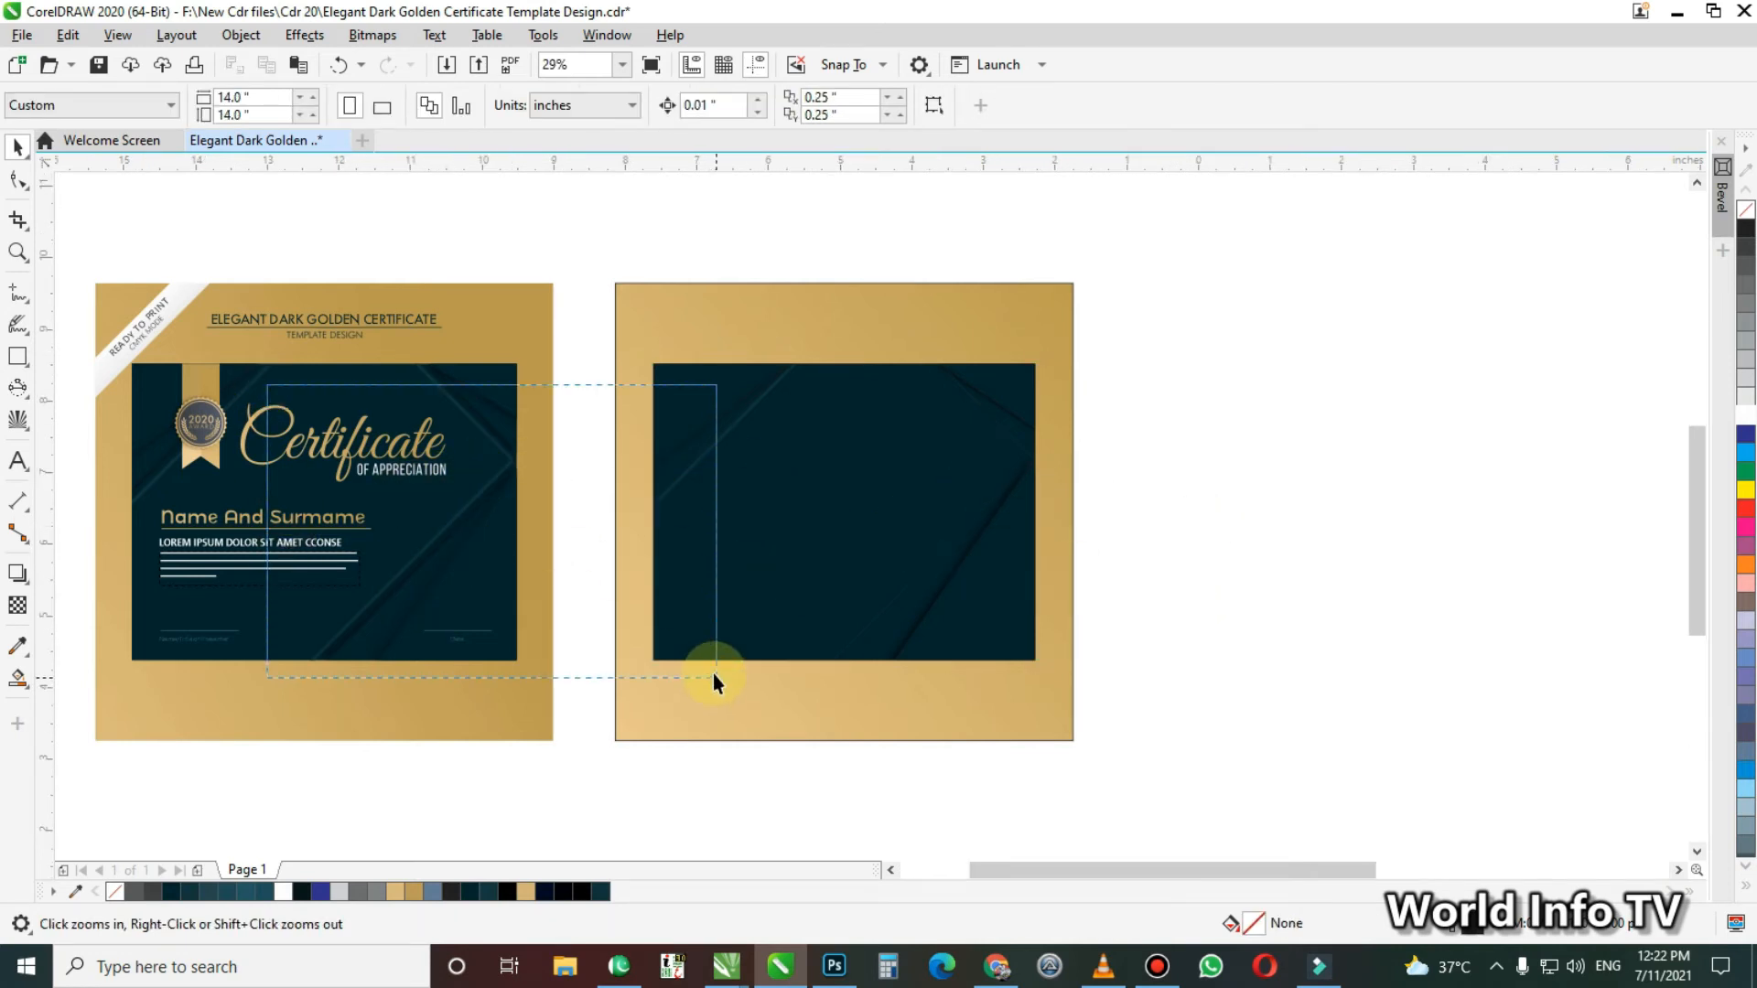
pyautogui.click(714, 675)
pyautogui.press('F4')
pyautogui.press('F2')
pyautogui.moveTo(883, 236); pyautogui.dragTo(1567, 752)
pyautogui.press('space')
pyautogui.click(794, 432)
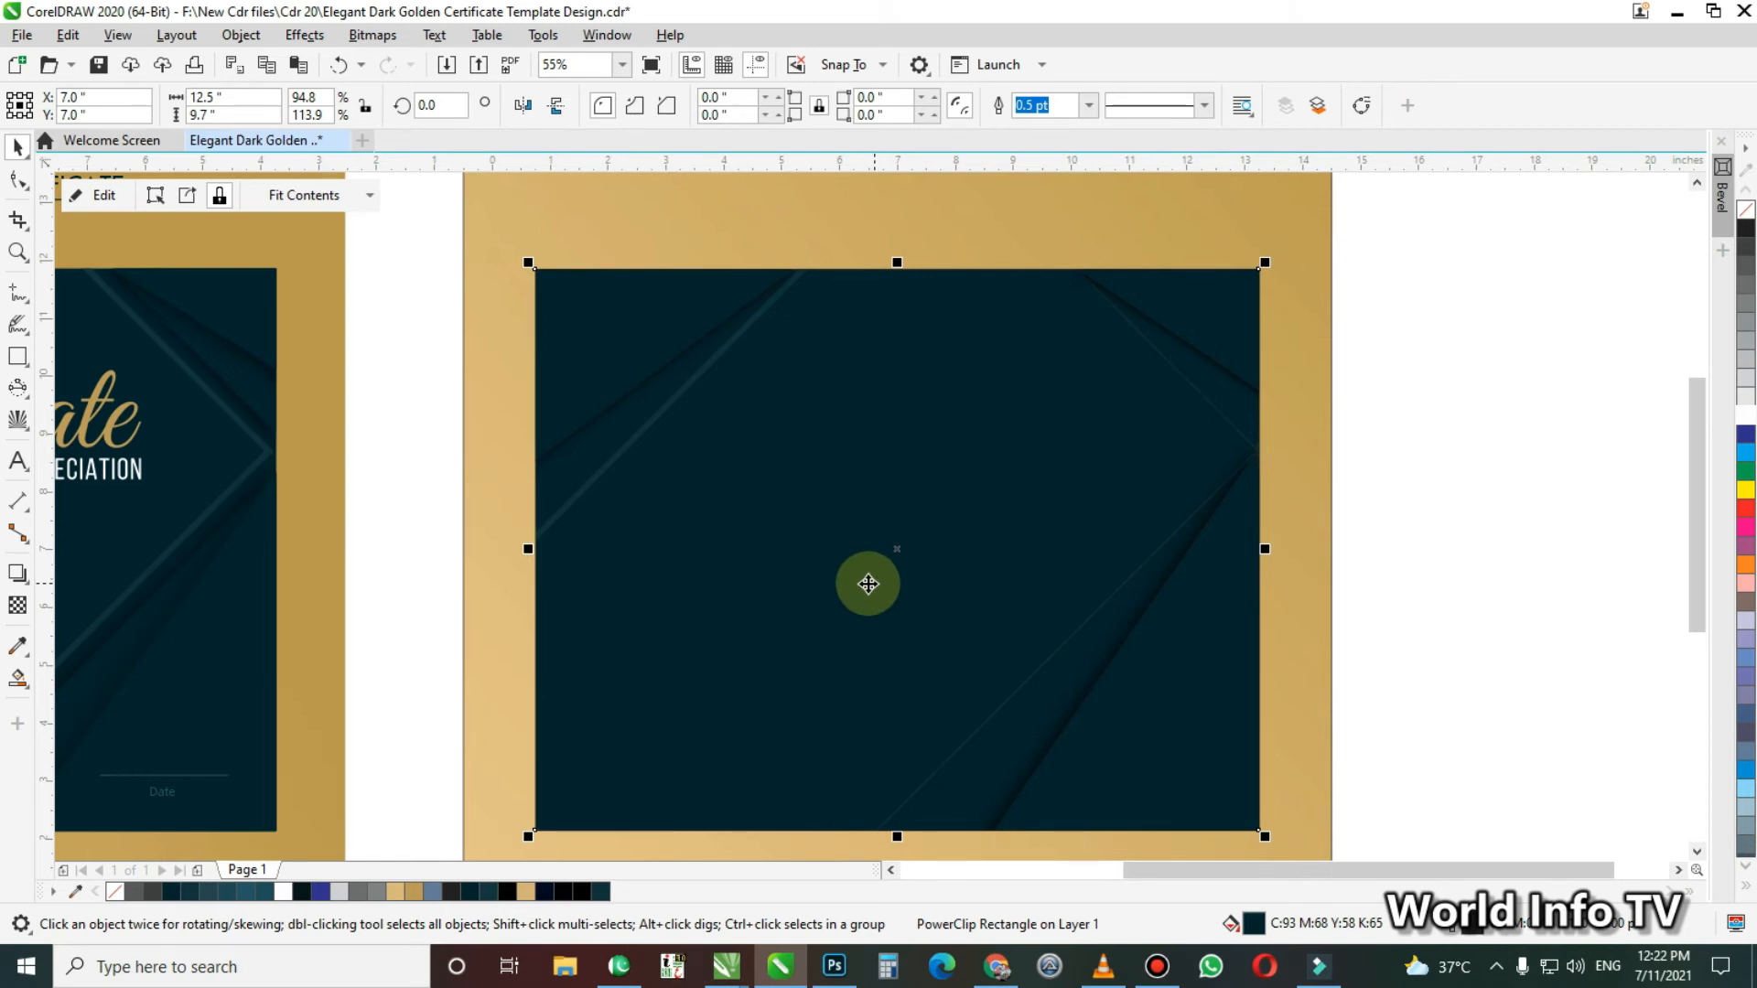
pyautogui.doubleClick(817, 593)
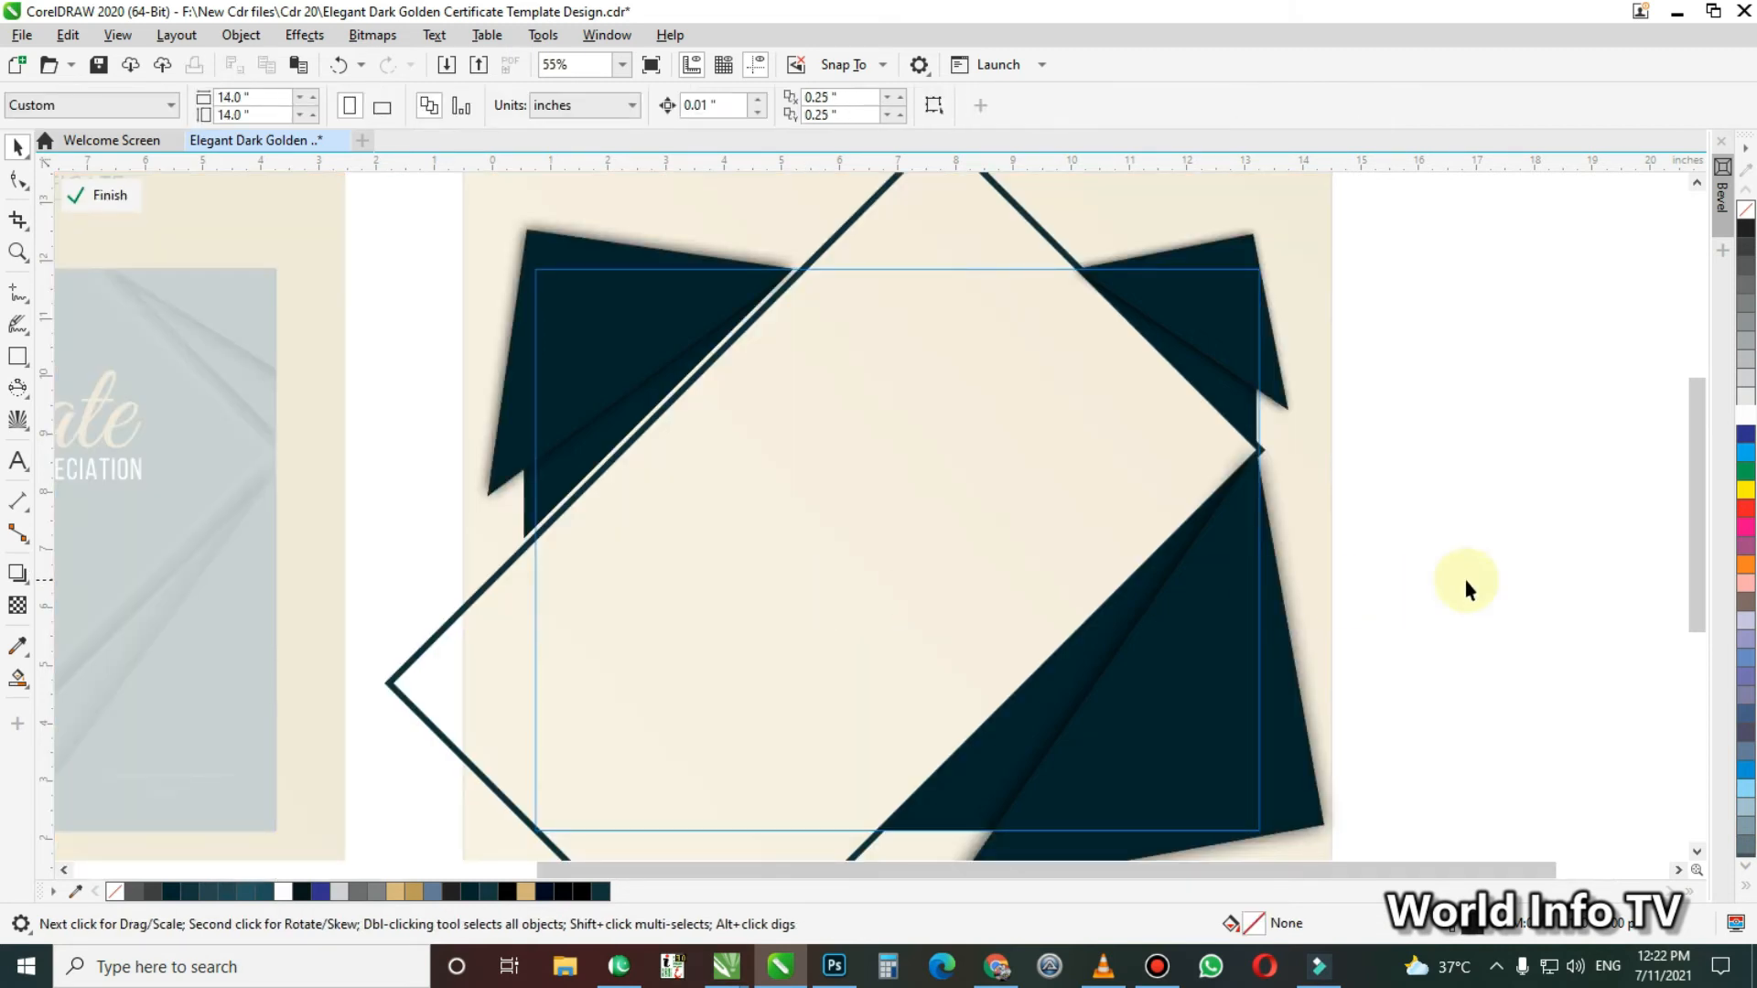
# Nudge the diagonal frame up about 0.08 inches and shift the lower-right and upper-left corner shapes outward from it
pyautogui.keyDown('ctrl'); pyautogui.click(1472, 591); pyautogui.keyUp('ctrl')
pyautogui.keyDown('ctrl'); pyautogui.click(894, 543); pyautogui.keyUp('ctrl')
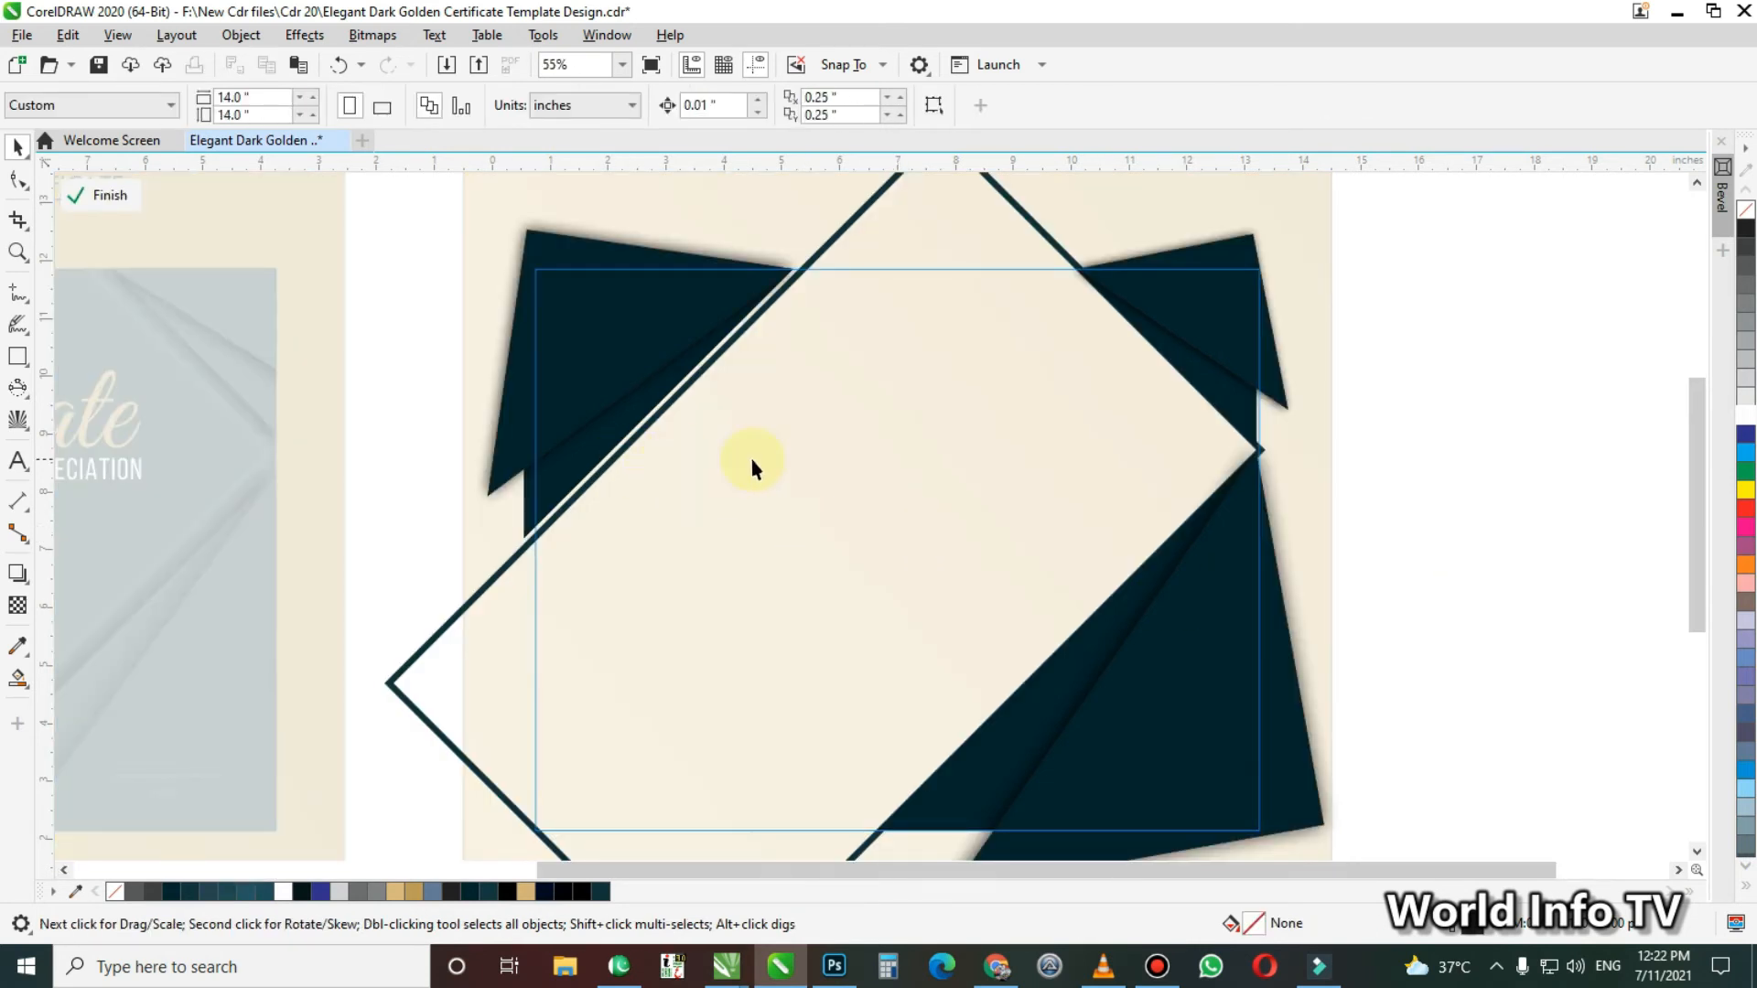
pyautogui.click(487, 582)
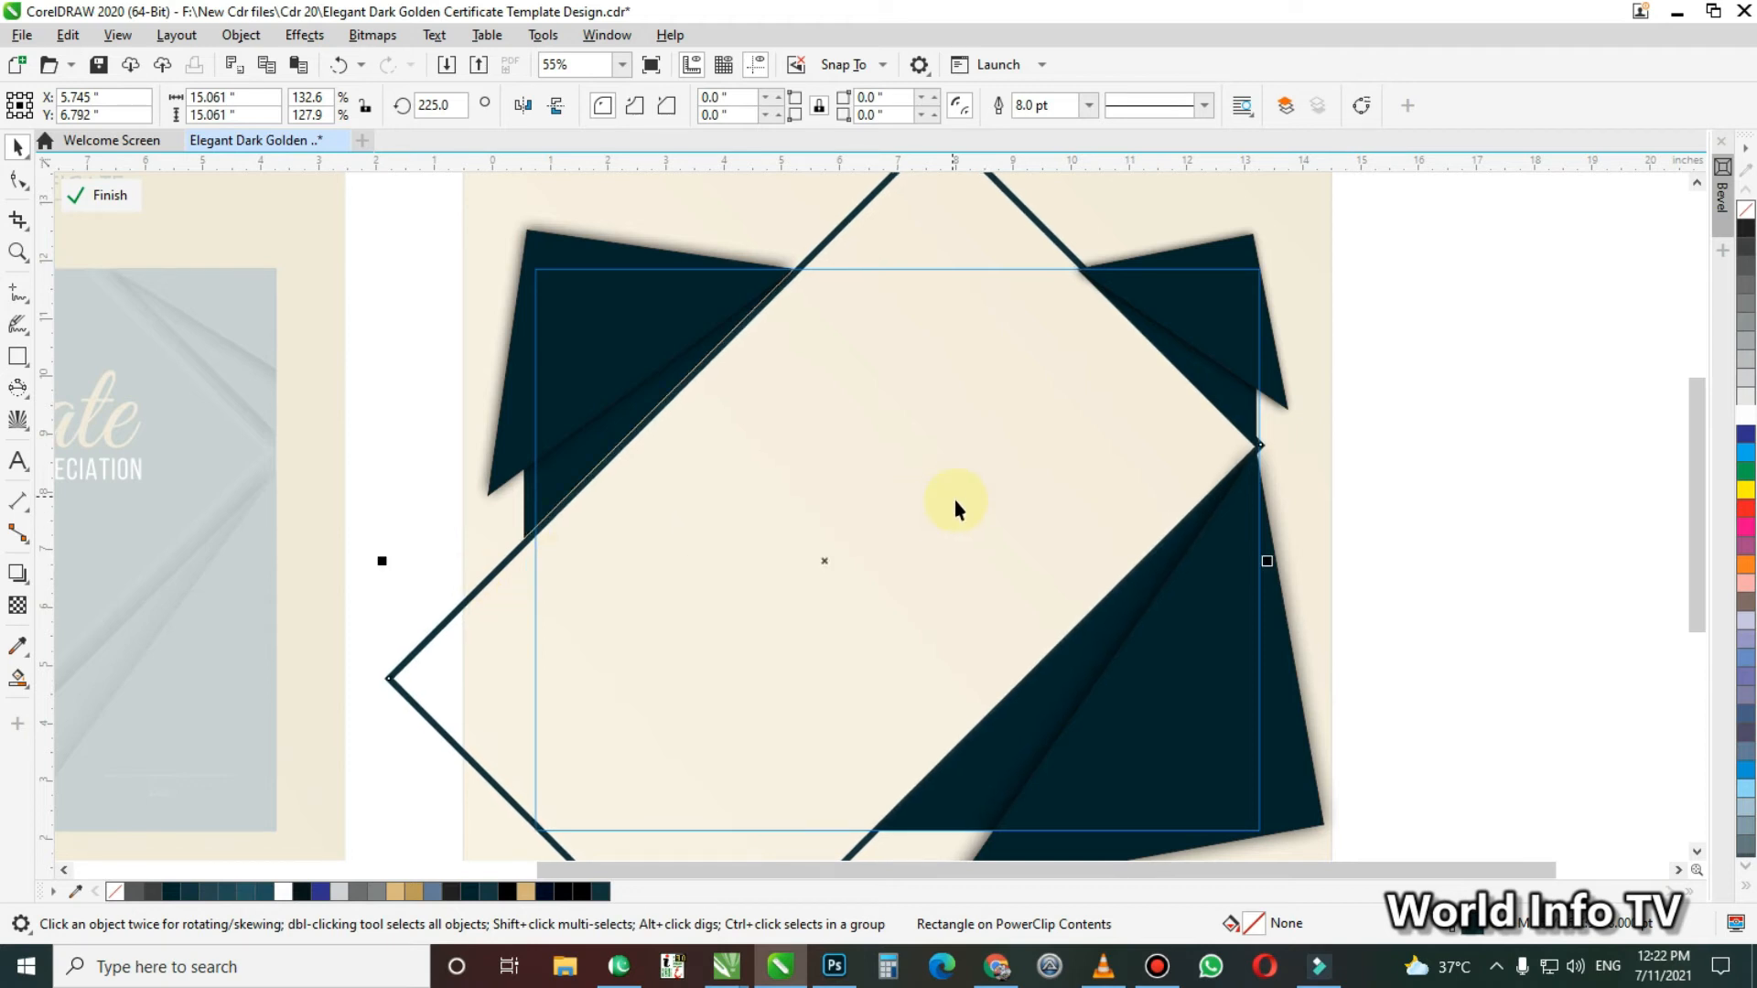
pyautogui.click(1062, 729)
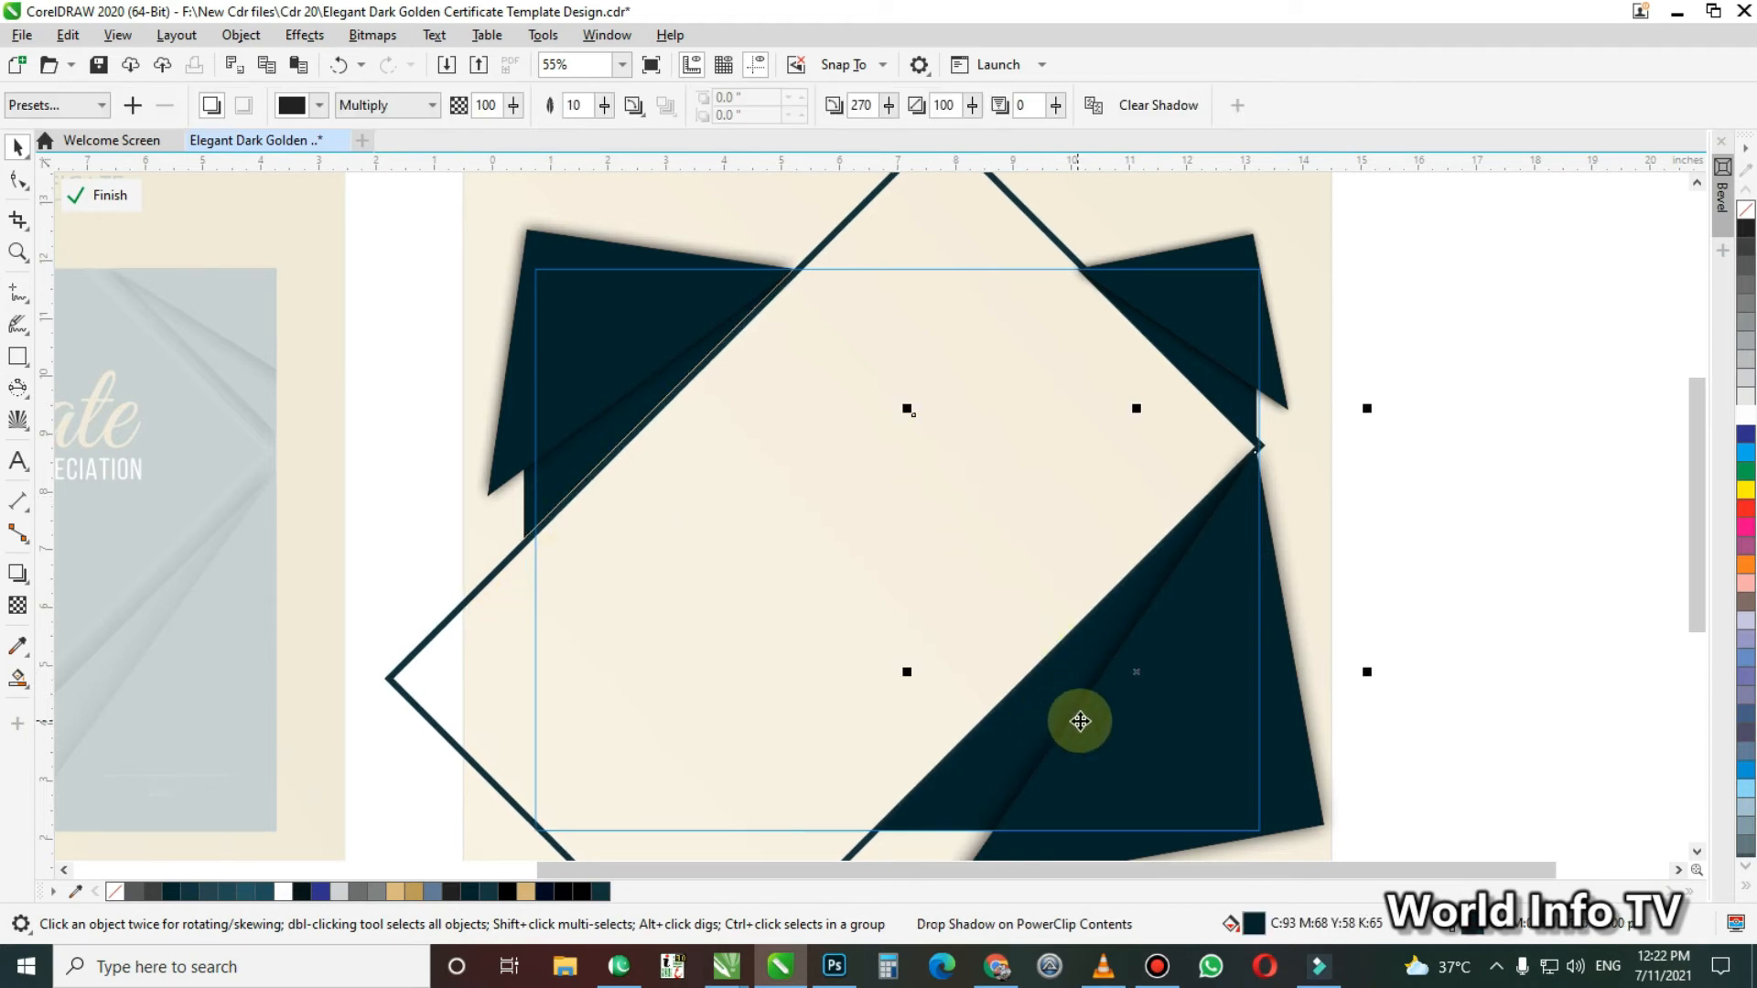
# Nudge the upper-right corner shapes outward, moving the unrotated one about 0.18 inches up and 0.08 inches right
pyautogui.click(1263, 390)
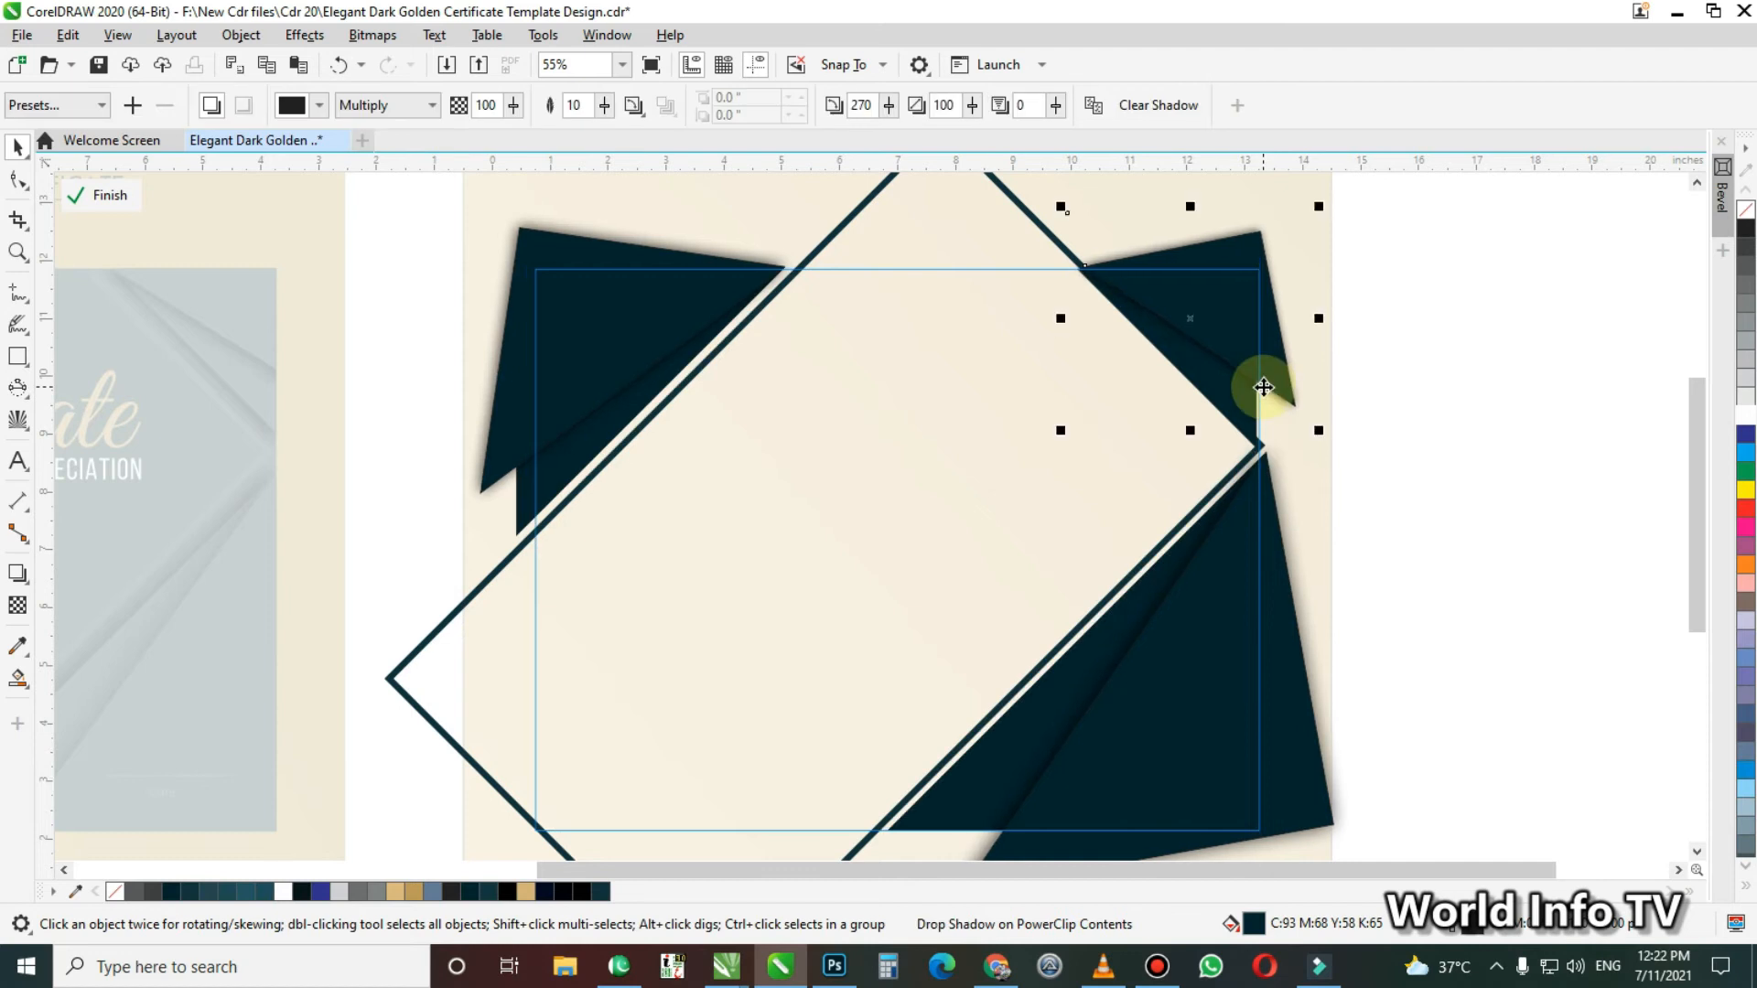
pyautogui.click(1245, 416)
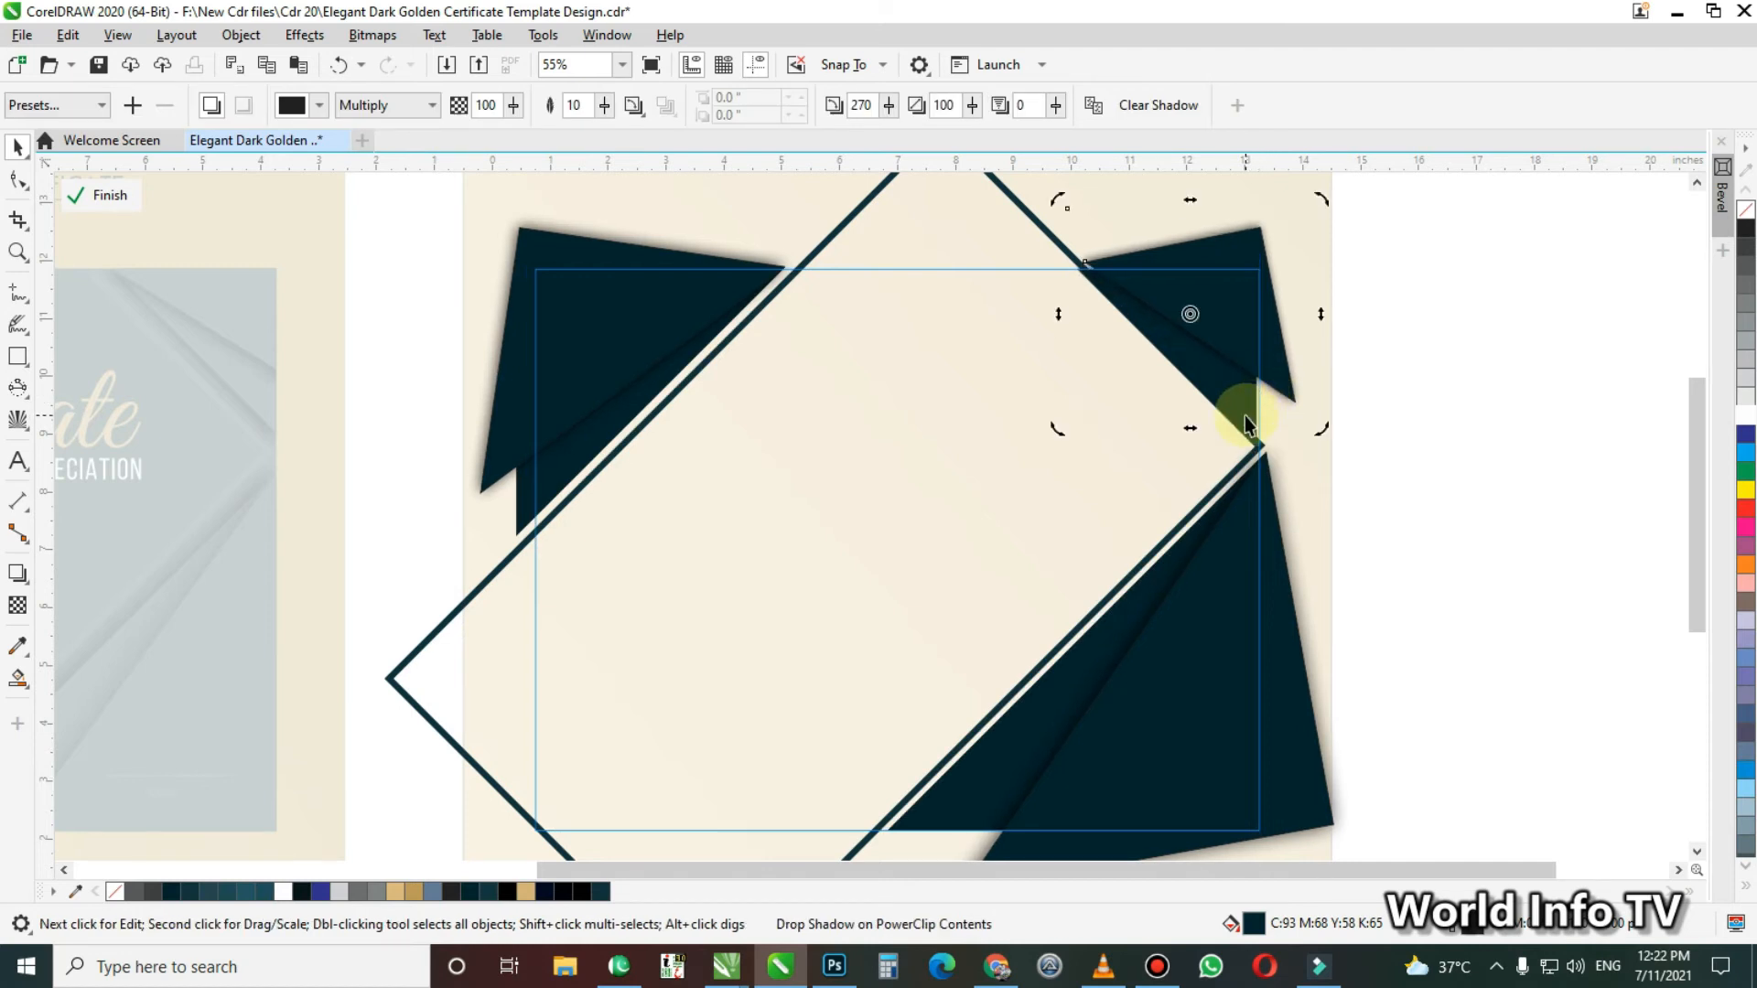
pyautogui.click(1245, 411)
pyautogui.press('Up')
pyautogui.press('Up')
pyautogui.press('Up')
pyautogui.press('Up')
pyautogui.press('Up')
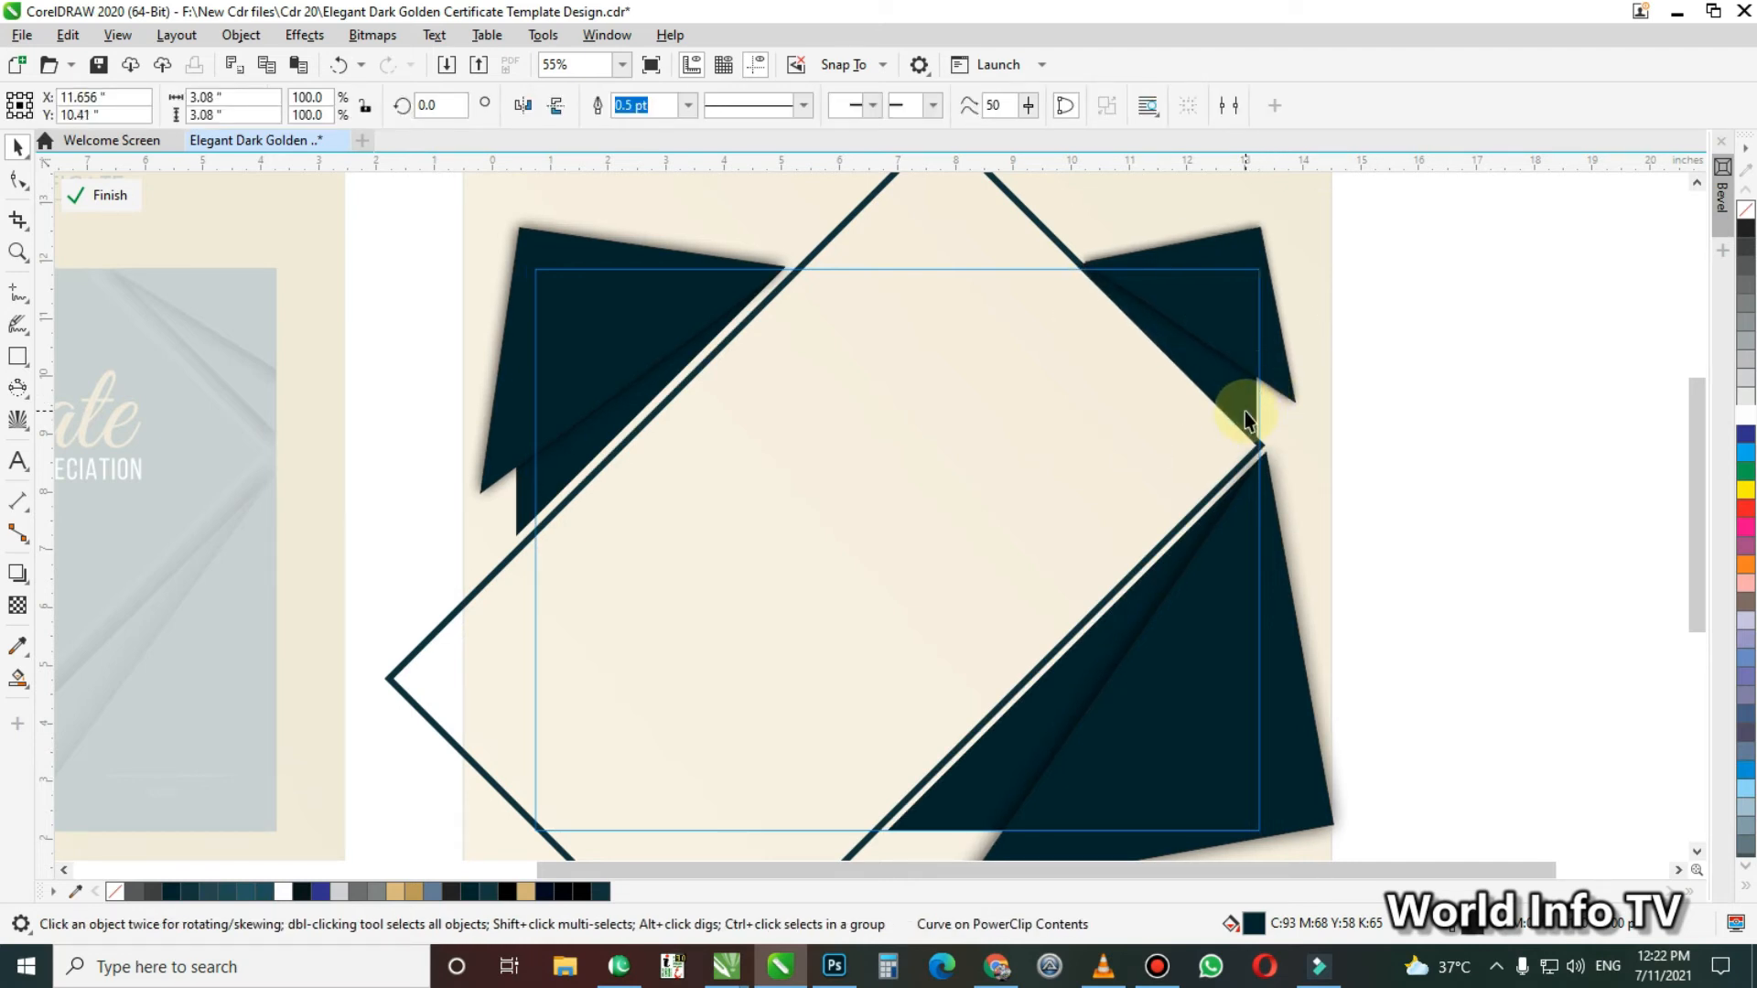
pyautogui.press('Up')
pyautogui.press('Up')
pyautogui.press('Right')
pyautogui.press('Right')
pyautogui.press('Right')
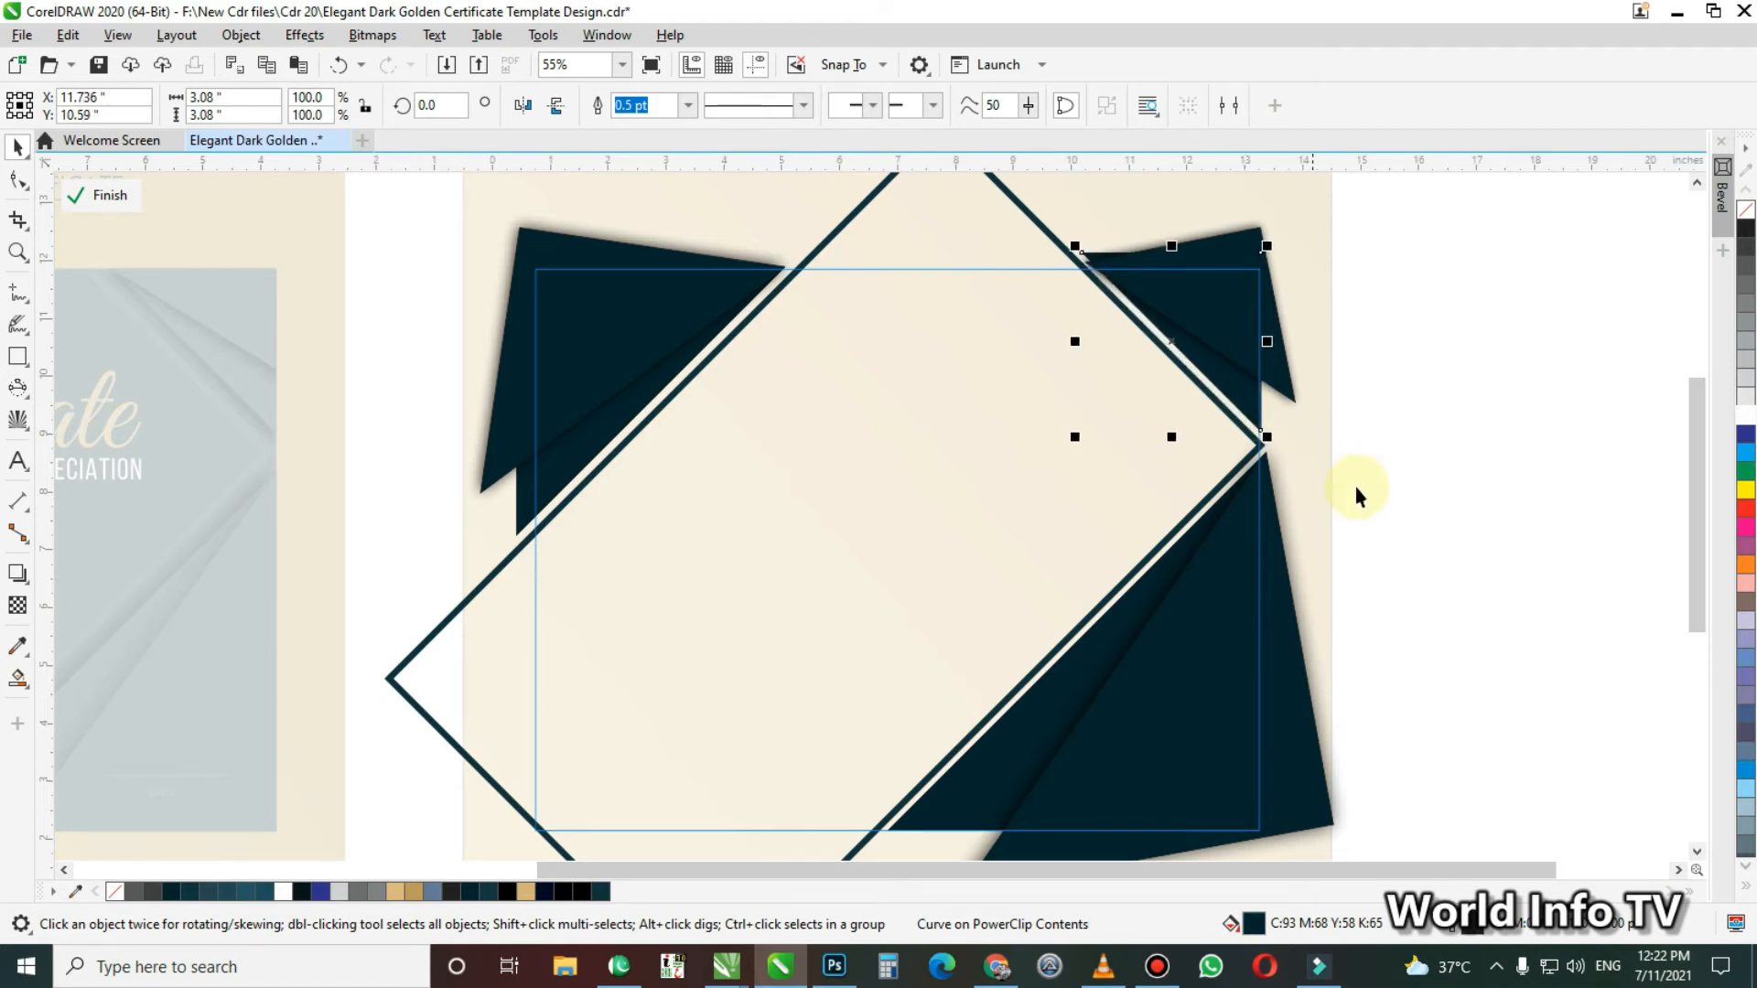
pyautogui.click(1355, 487)
# Send the rotated lower-right shape with its shadow back behind the unrotated lower-right shape
pyautogui.moveTo(1238, 659); pyautogui.dragTo(1282, 658)
pyautogui.hotkey('ctrl', 'z')
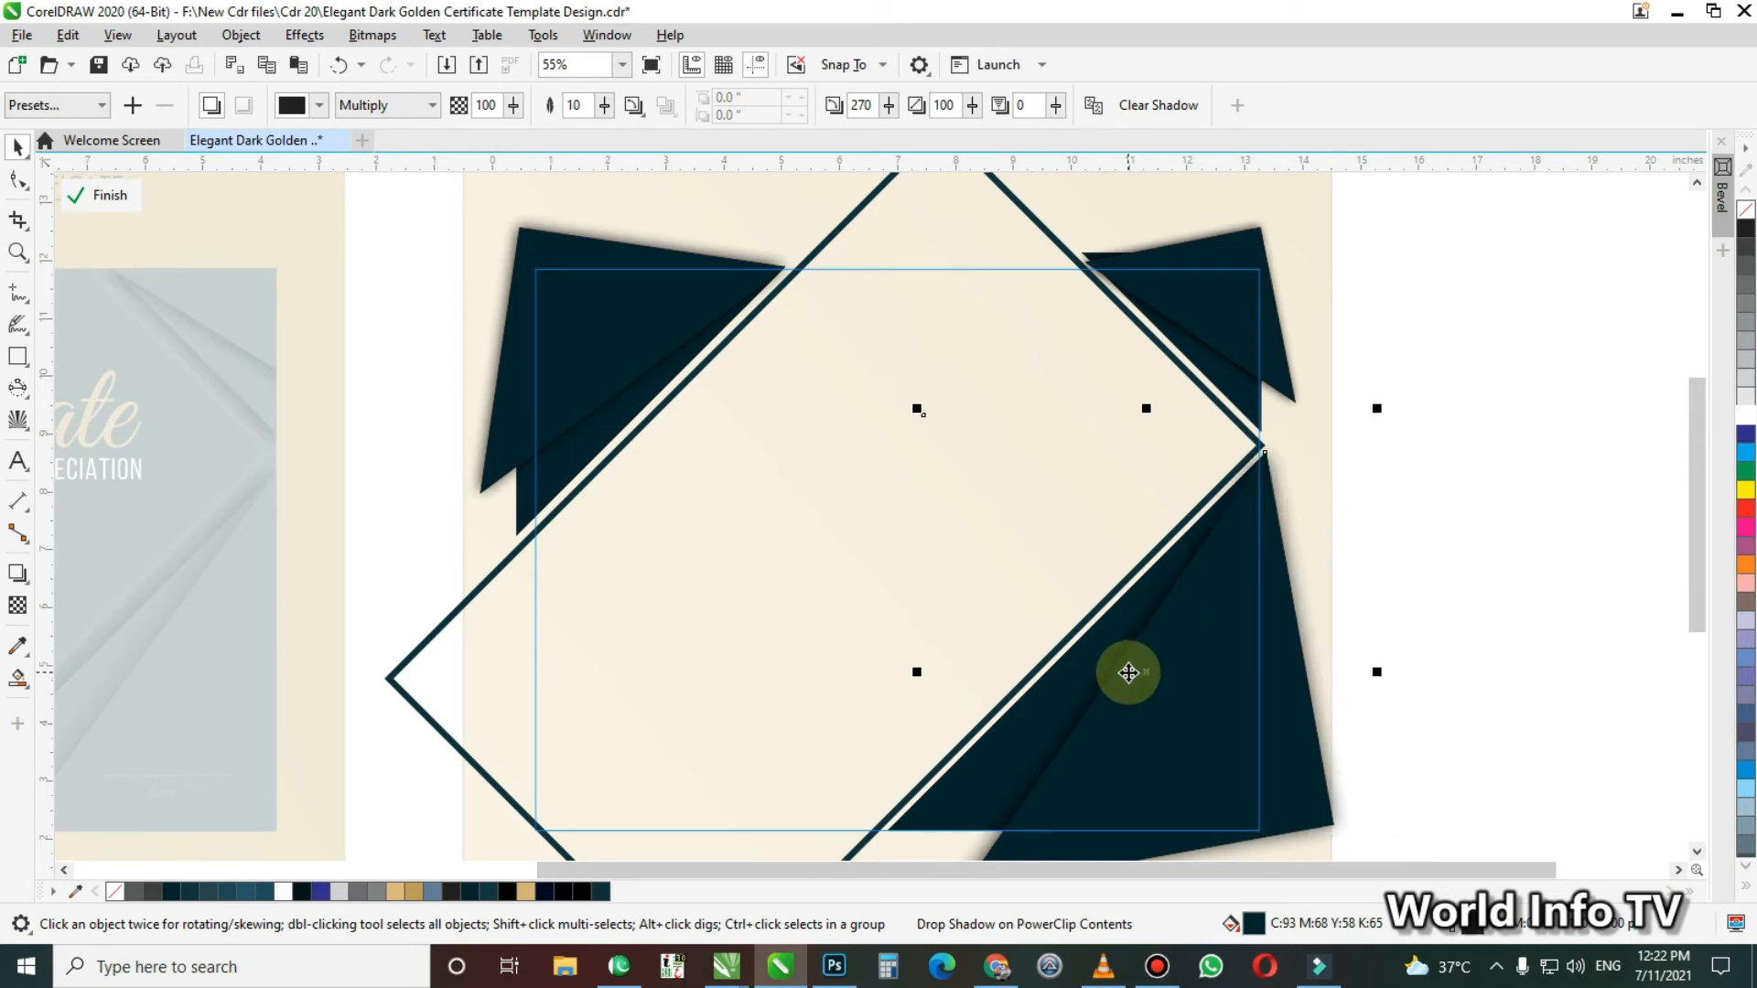
pyautogui.scroll(-1, 1178, 667)
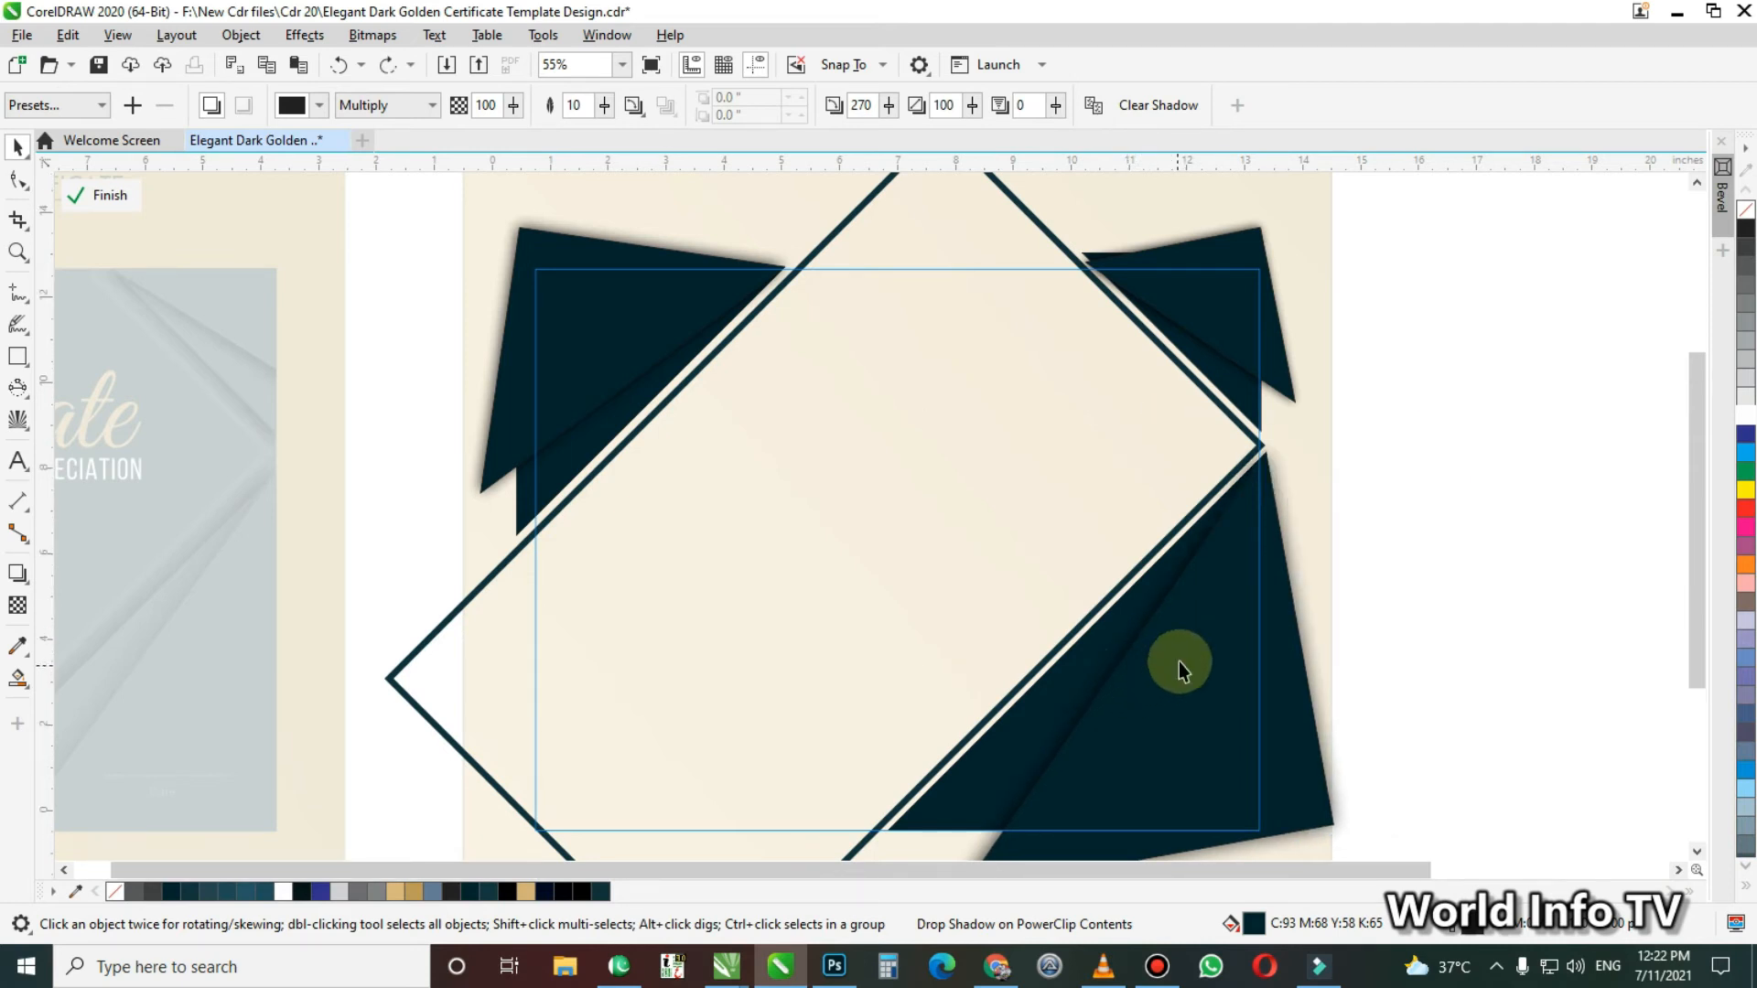
pyautogui.press('z')
pyautogui.moveTo(738, 218); pyautogui.dragTo(1610, 778)
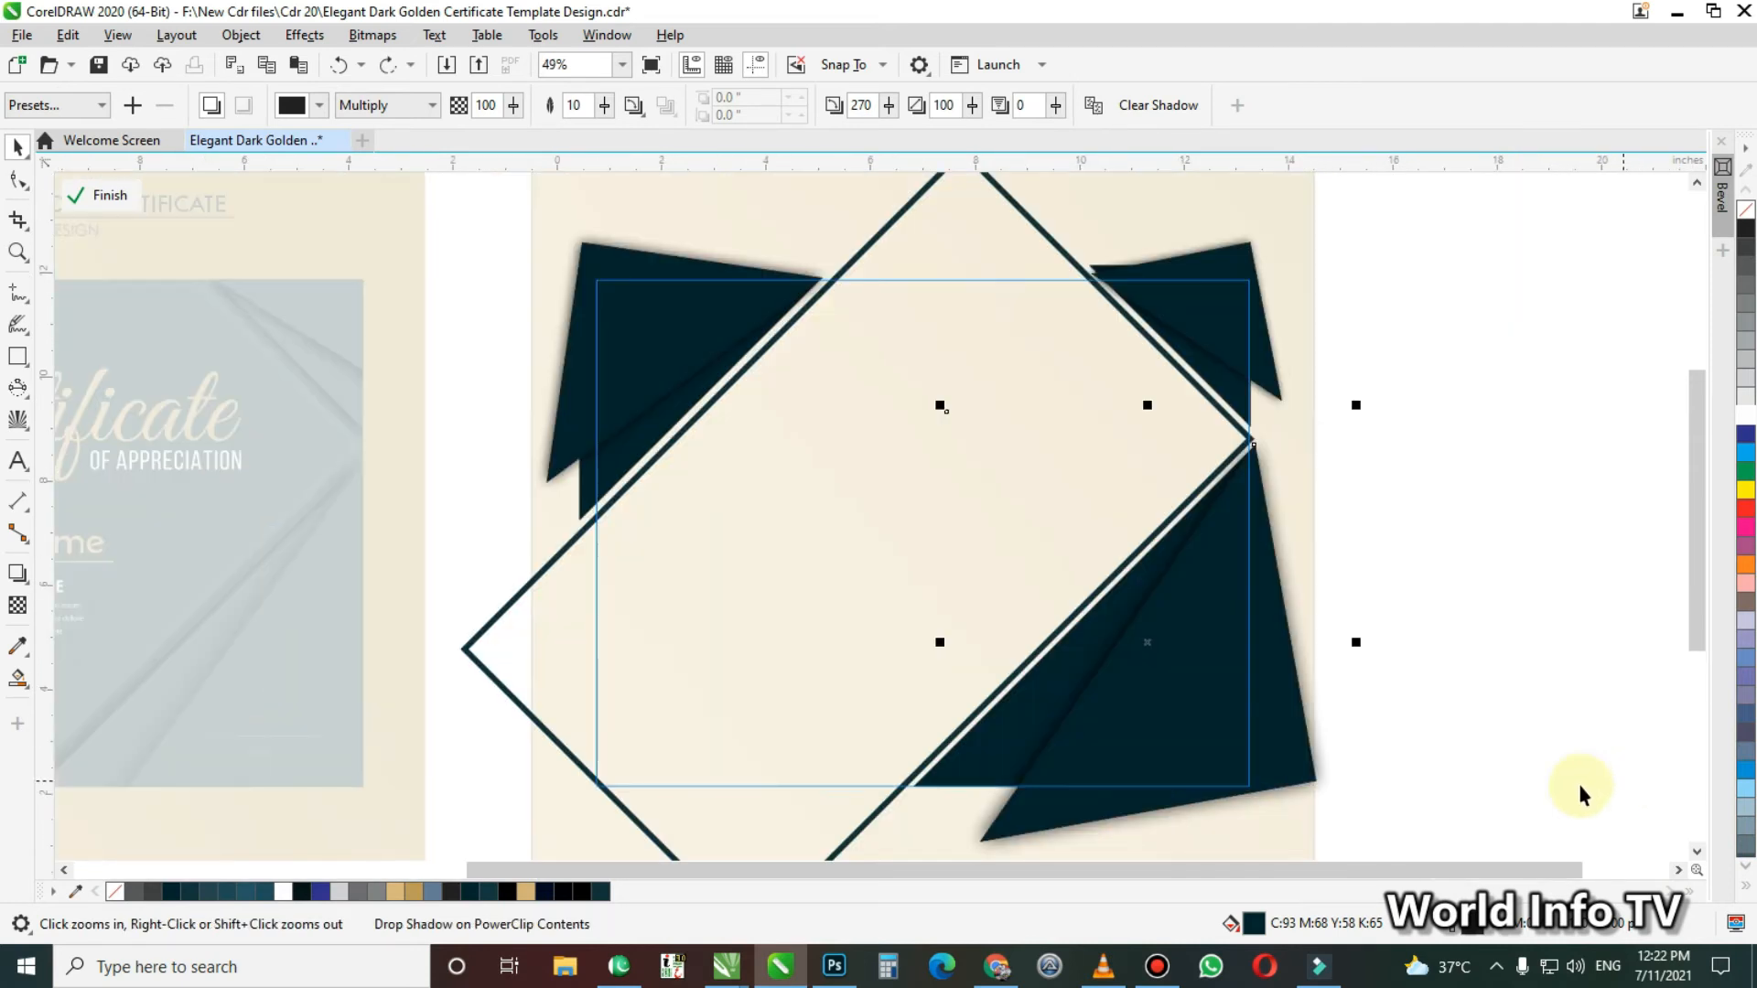
pyautogui.hotkey('ctrl', 'pagedown')
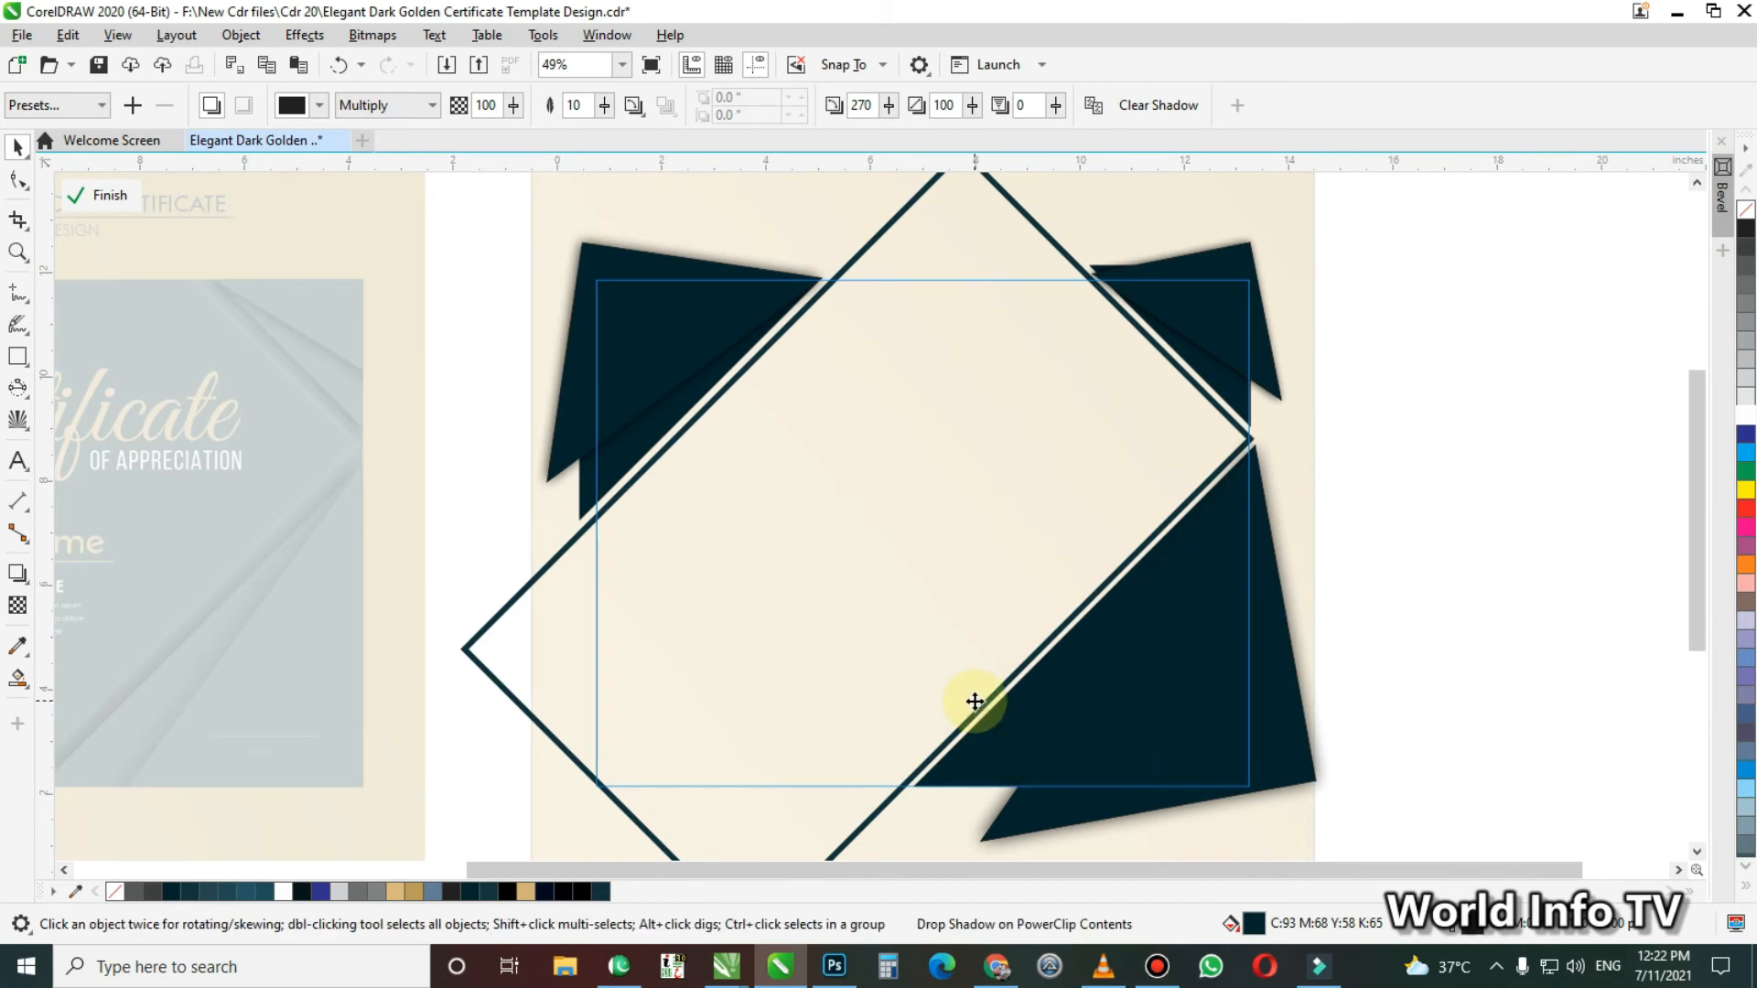
# Add a drop shadow to the unrotated lower-right corner shape with opacity 100
pyautogui.click(1133, 678)
pyautogui.click(16, 575)
pyautogui.click(1126, 675)
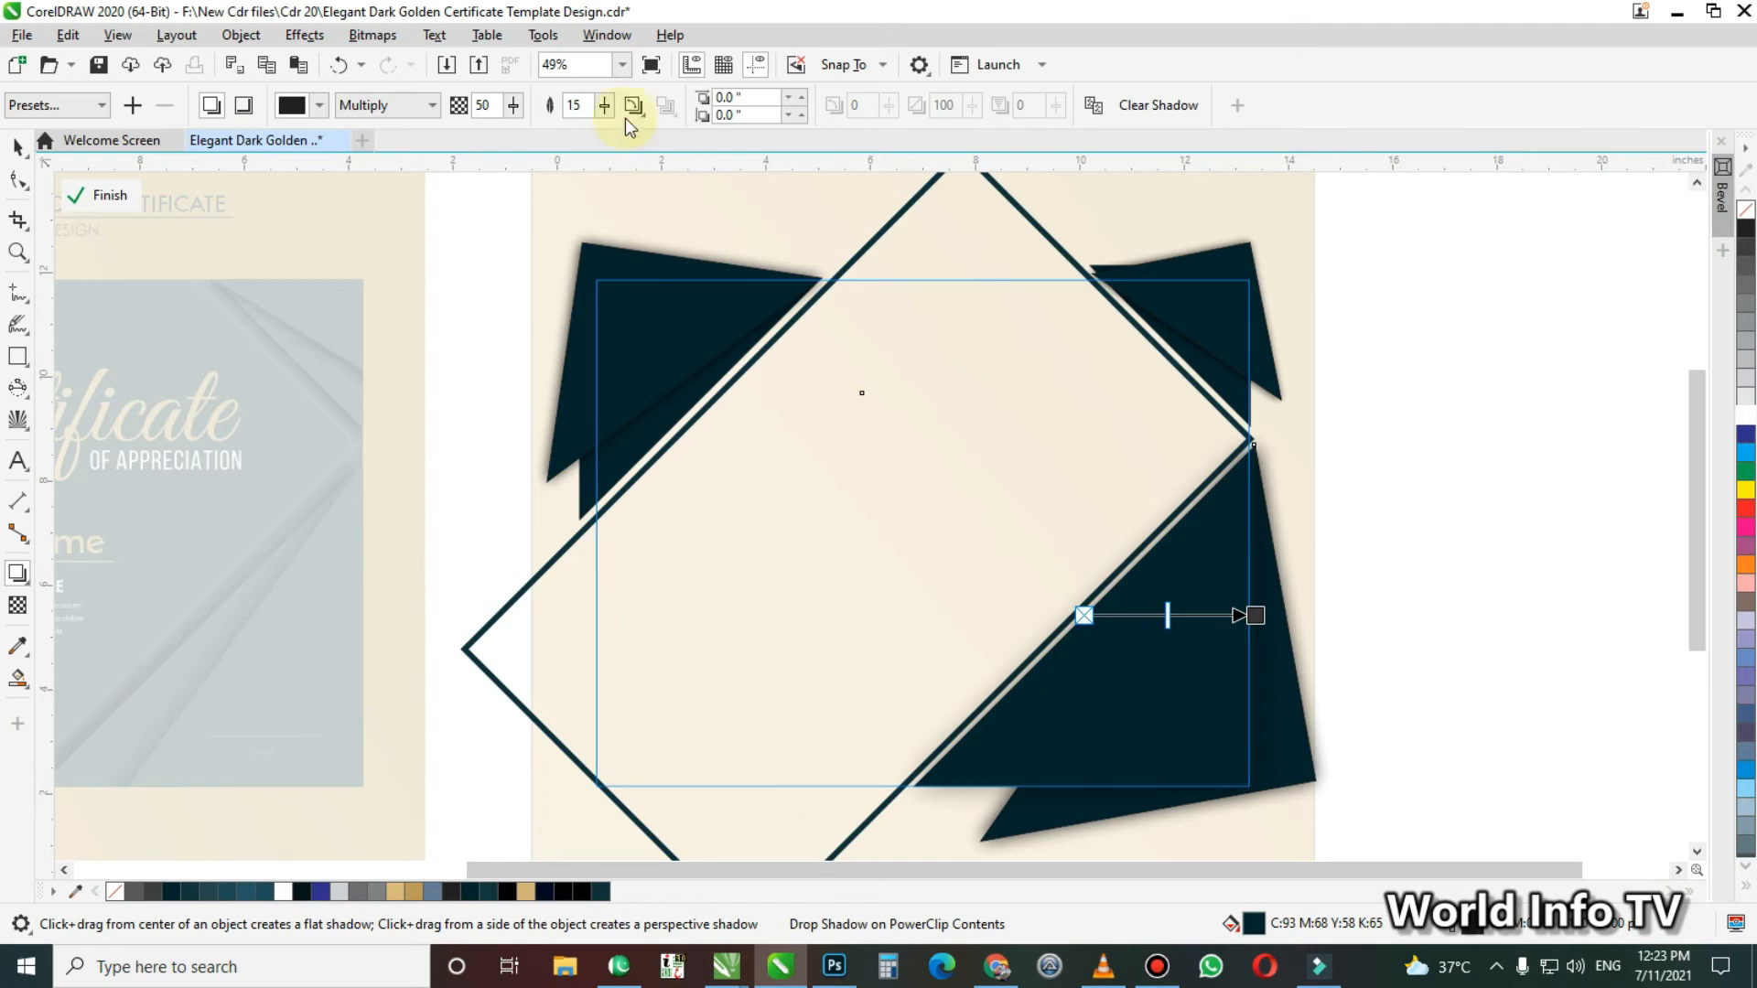
pyautogui.write('100')
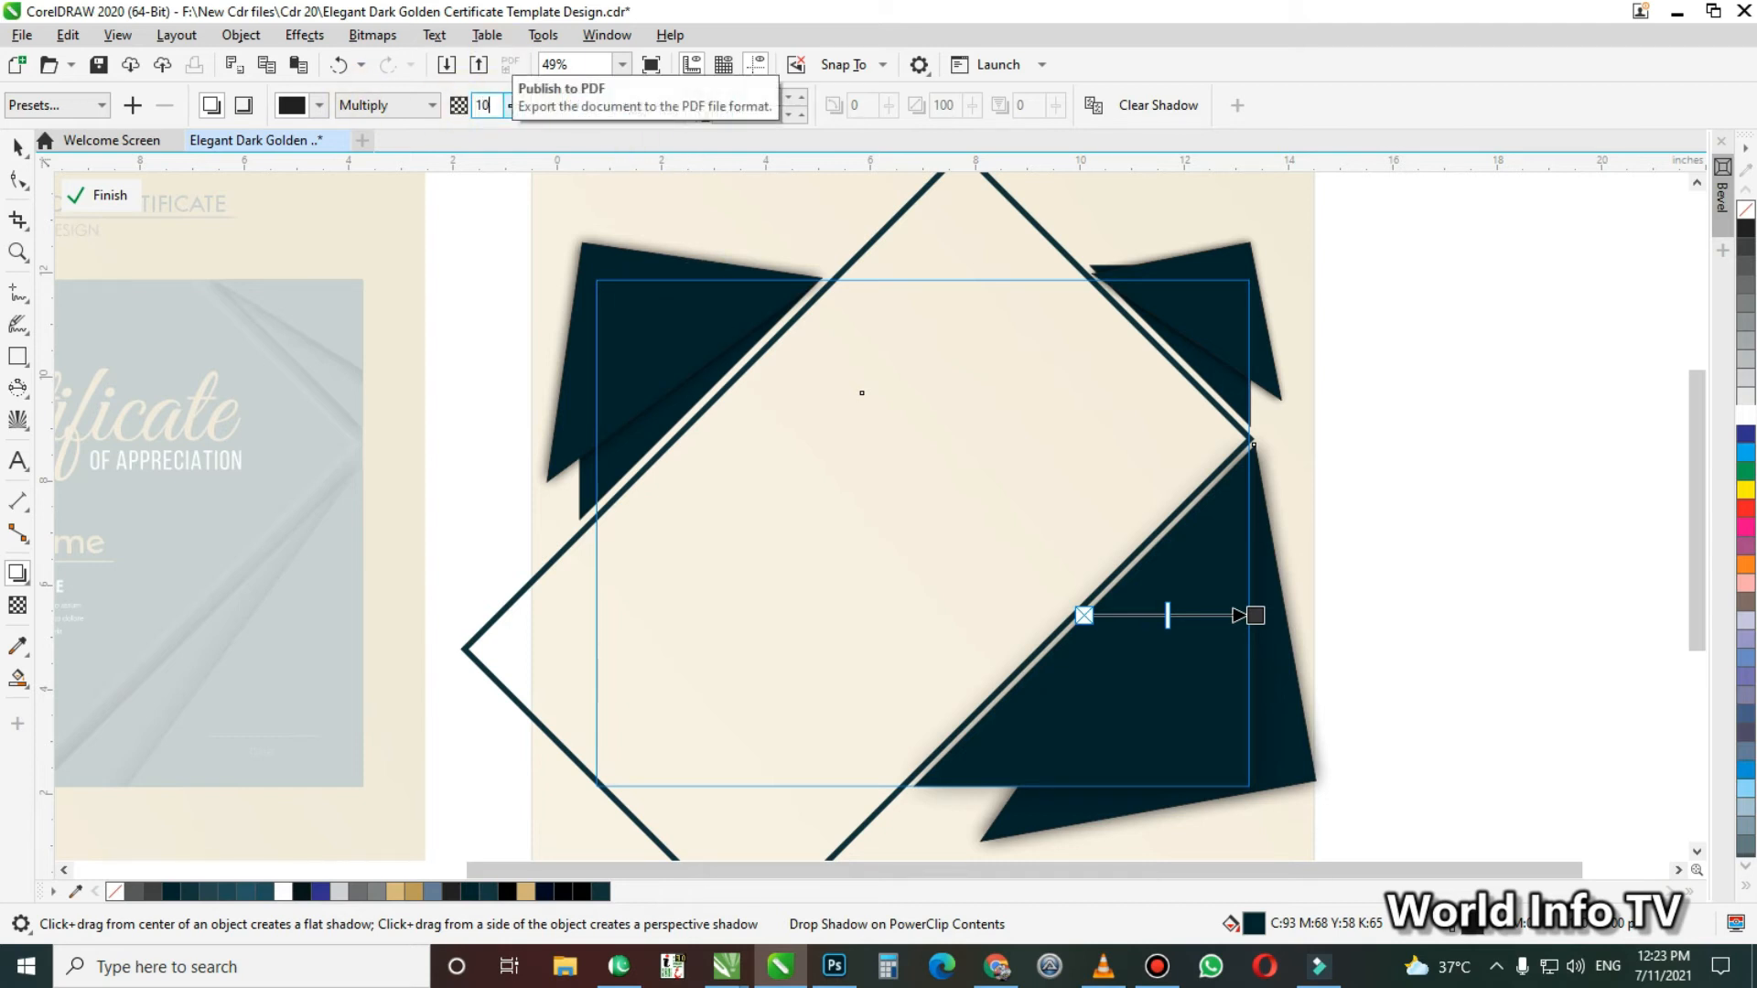
pyautogui.press('Return')
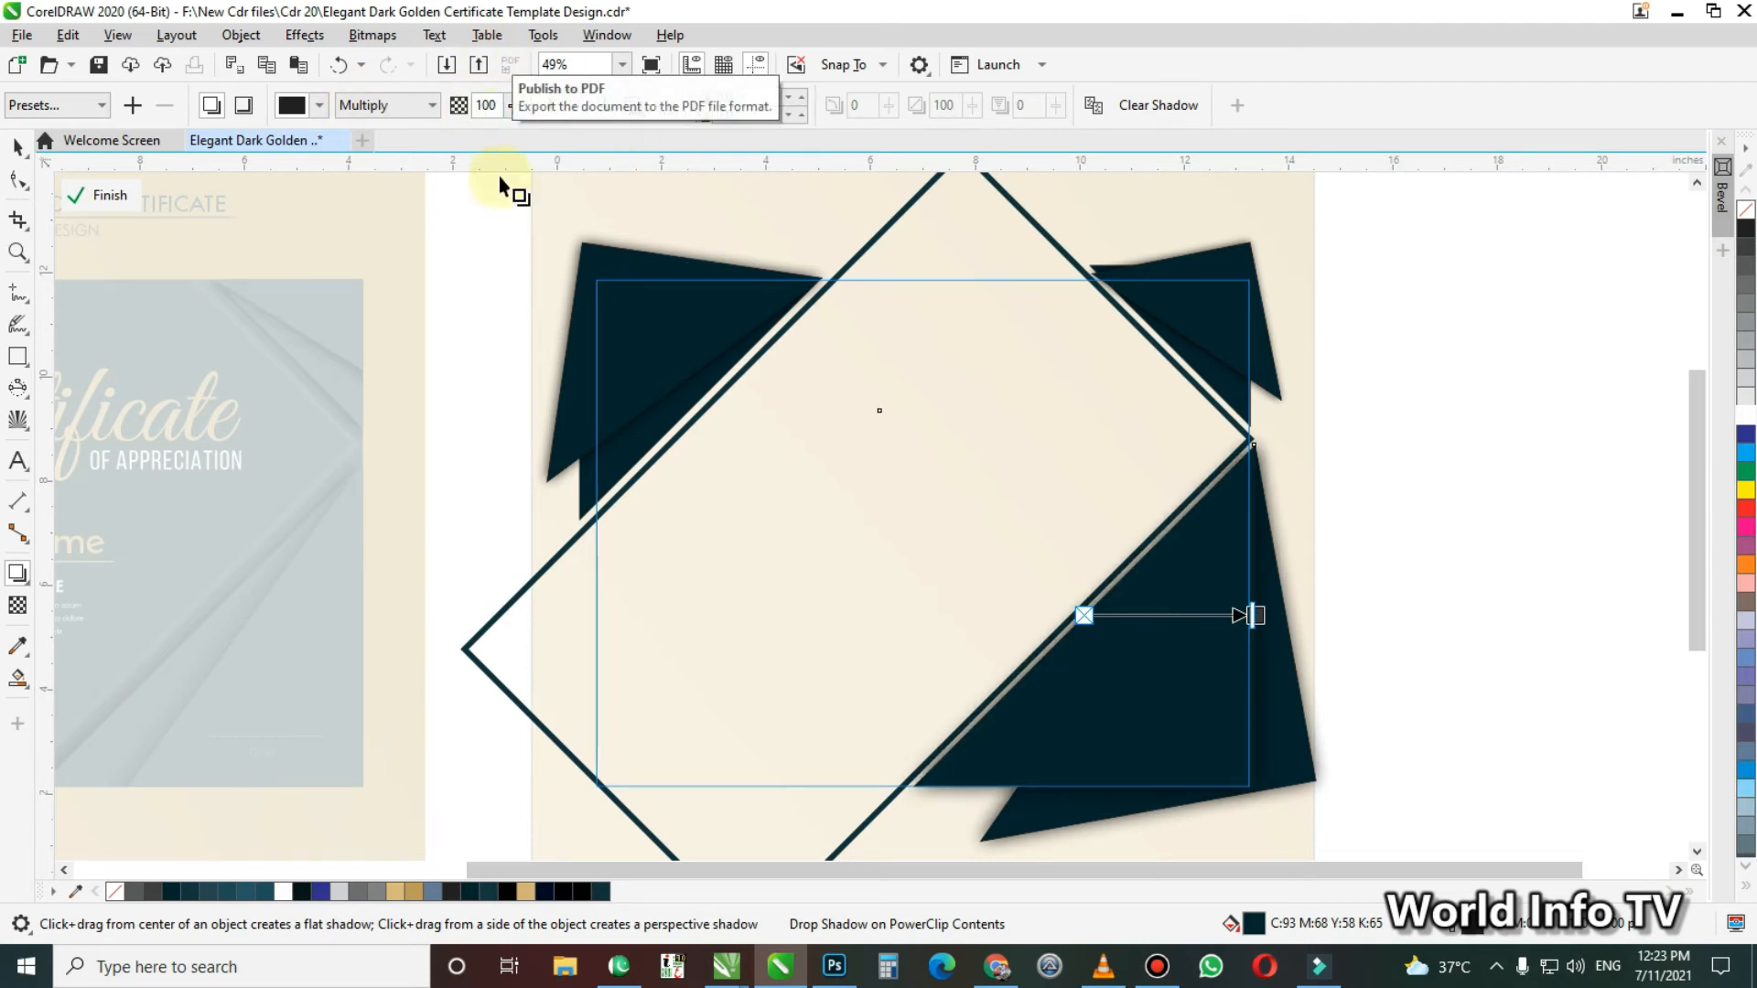
# Send the rotated upper-left corner shape with its shadow back behind the unrotated upper-left shape
pyautogui.press('space')
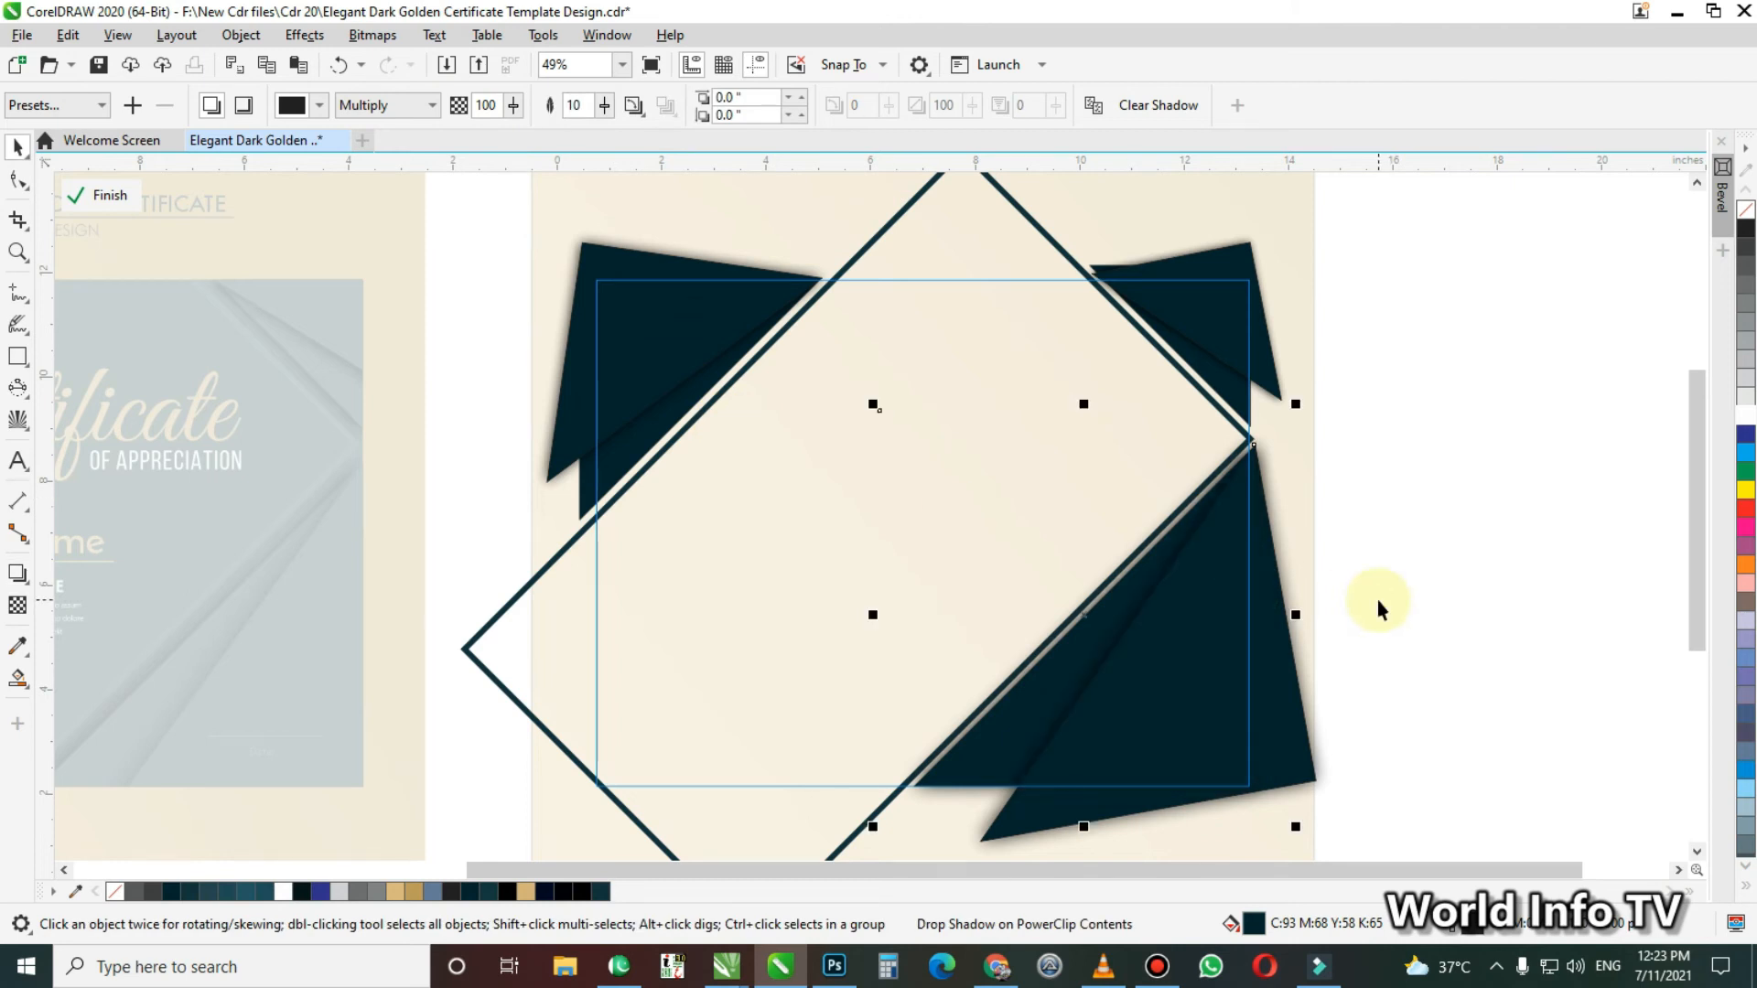
pyautogui.click(622, 260)
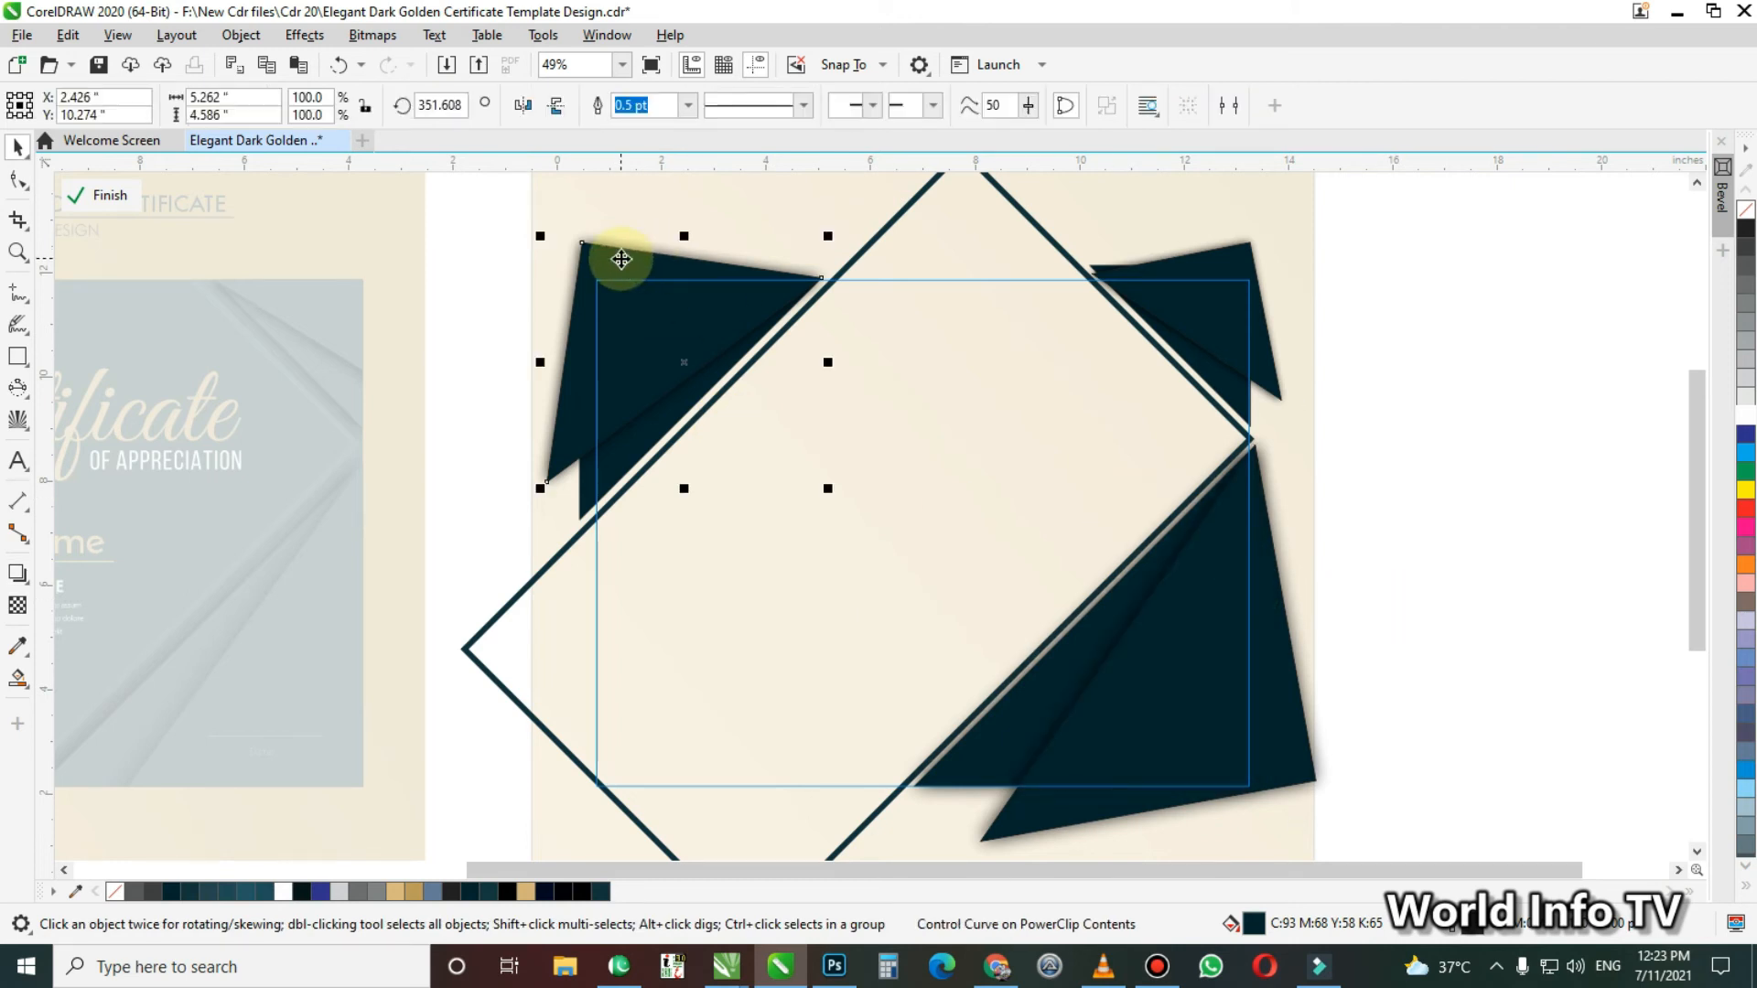
pyautogui.click(645, 214)
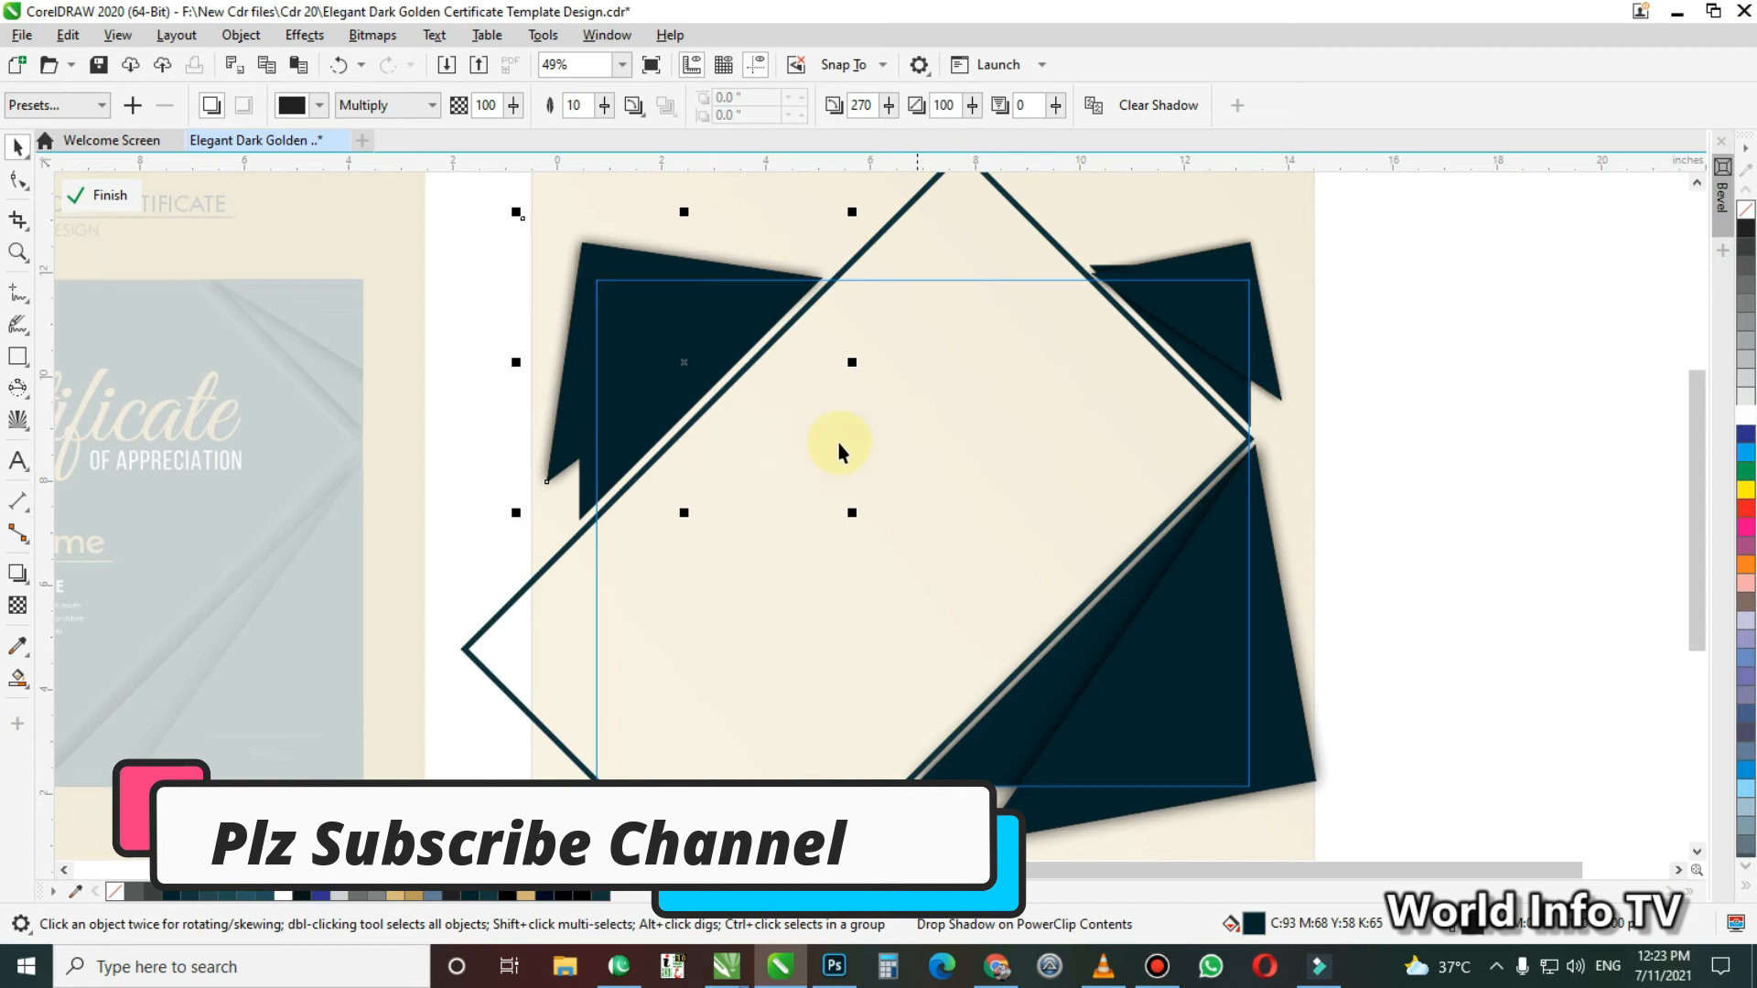
# Add a drop shadow with opacity 100 and feathering 10 to the unrotated upper-left corner shape
pyautogui.click(628, 396)
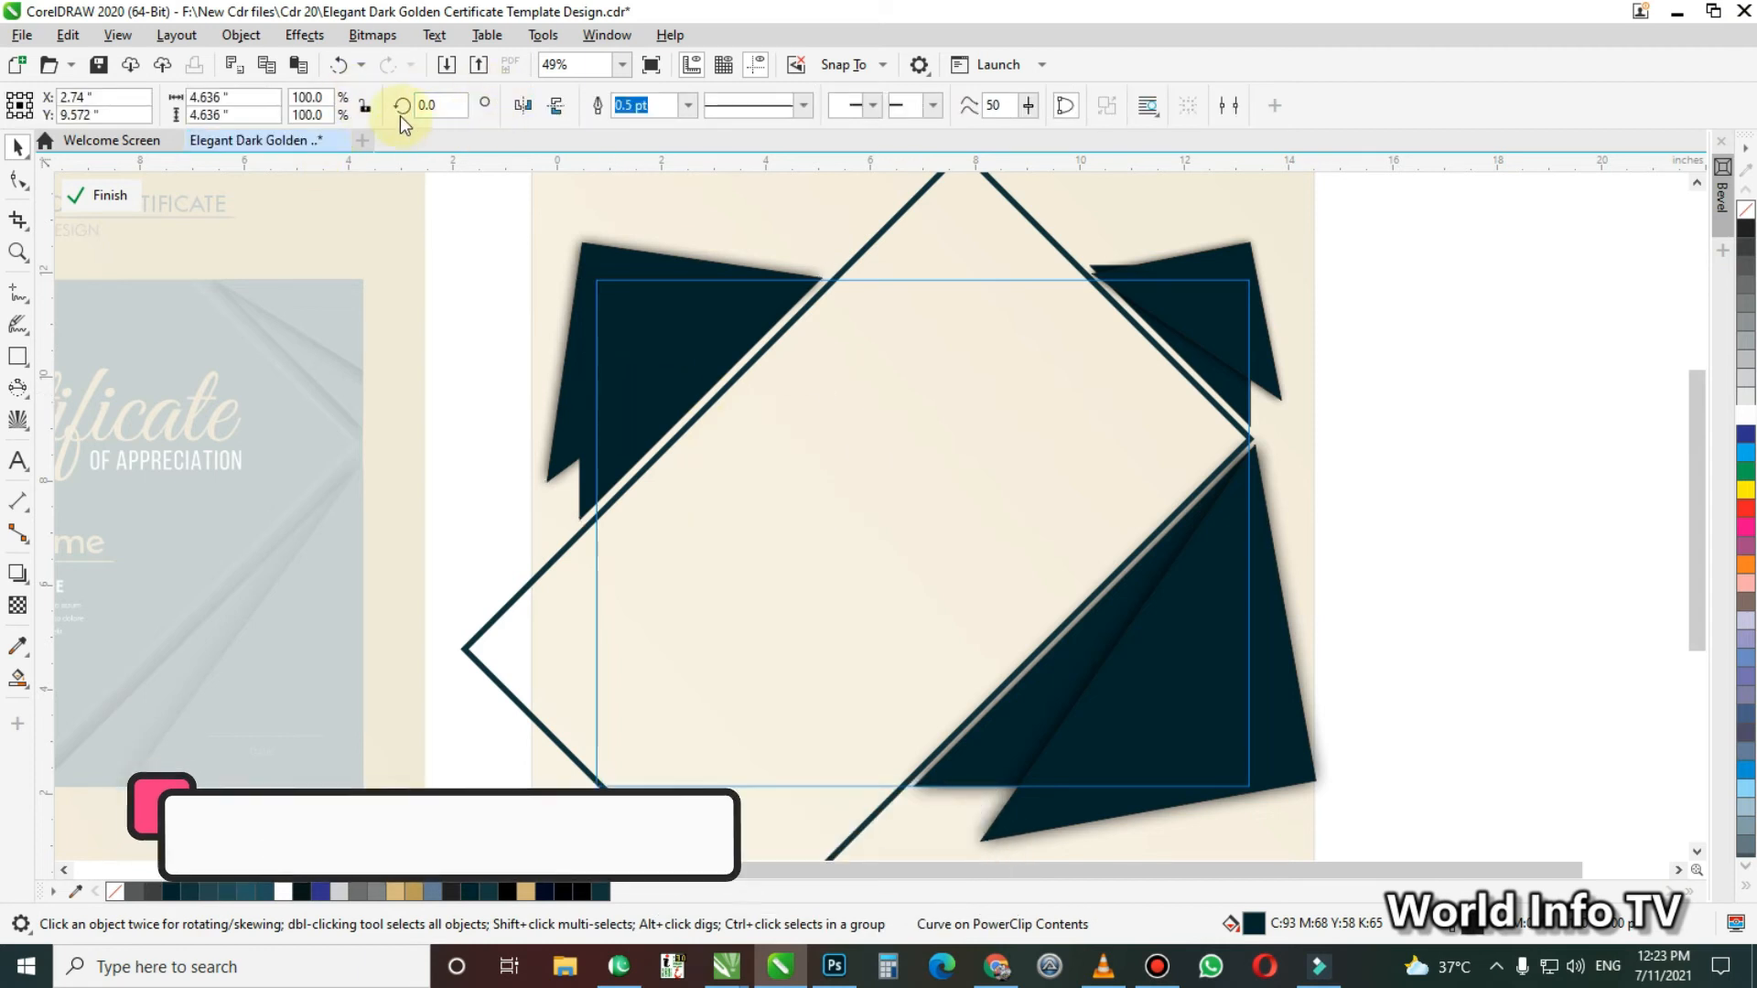
pyautogui.click(17, 574)
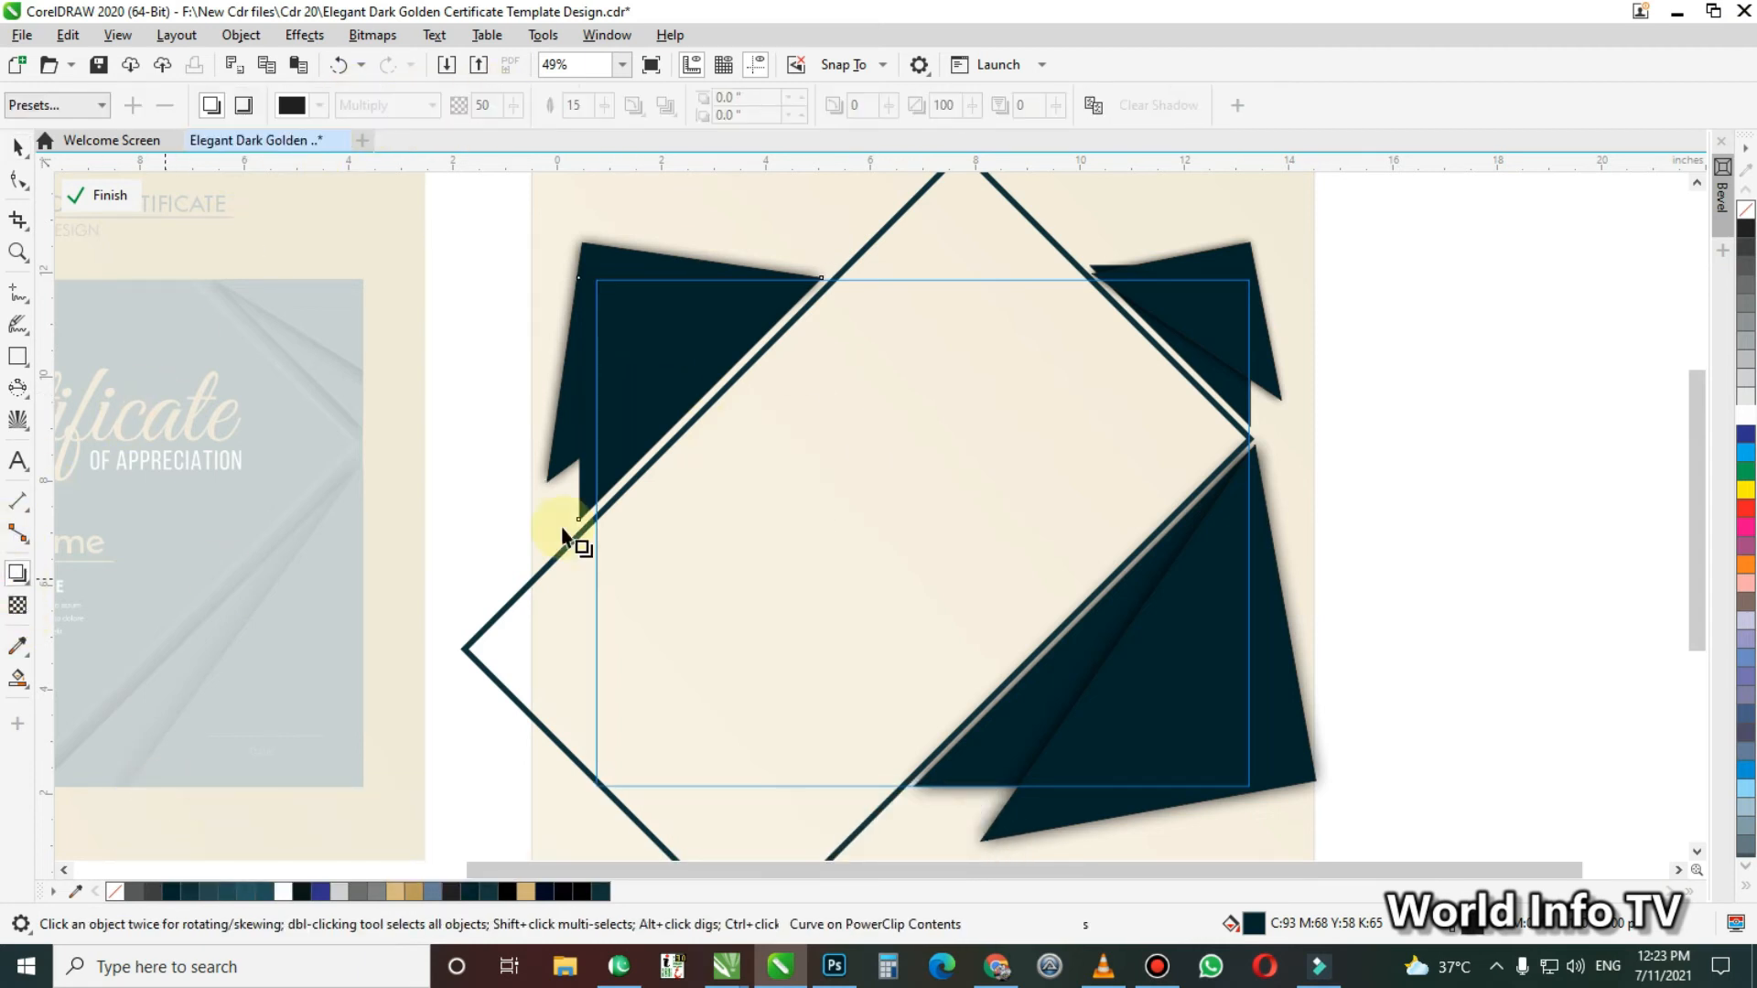
pyautogui.moveTo(640, 365); pyautogui.dragTo(829, 407)
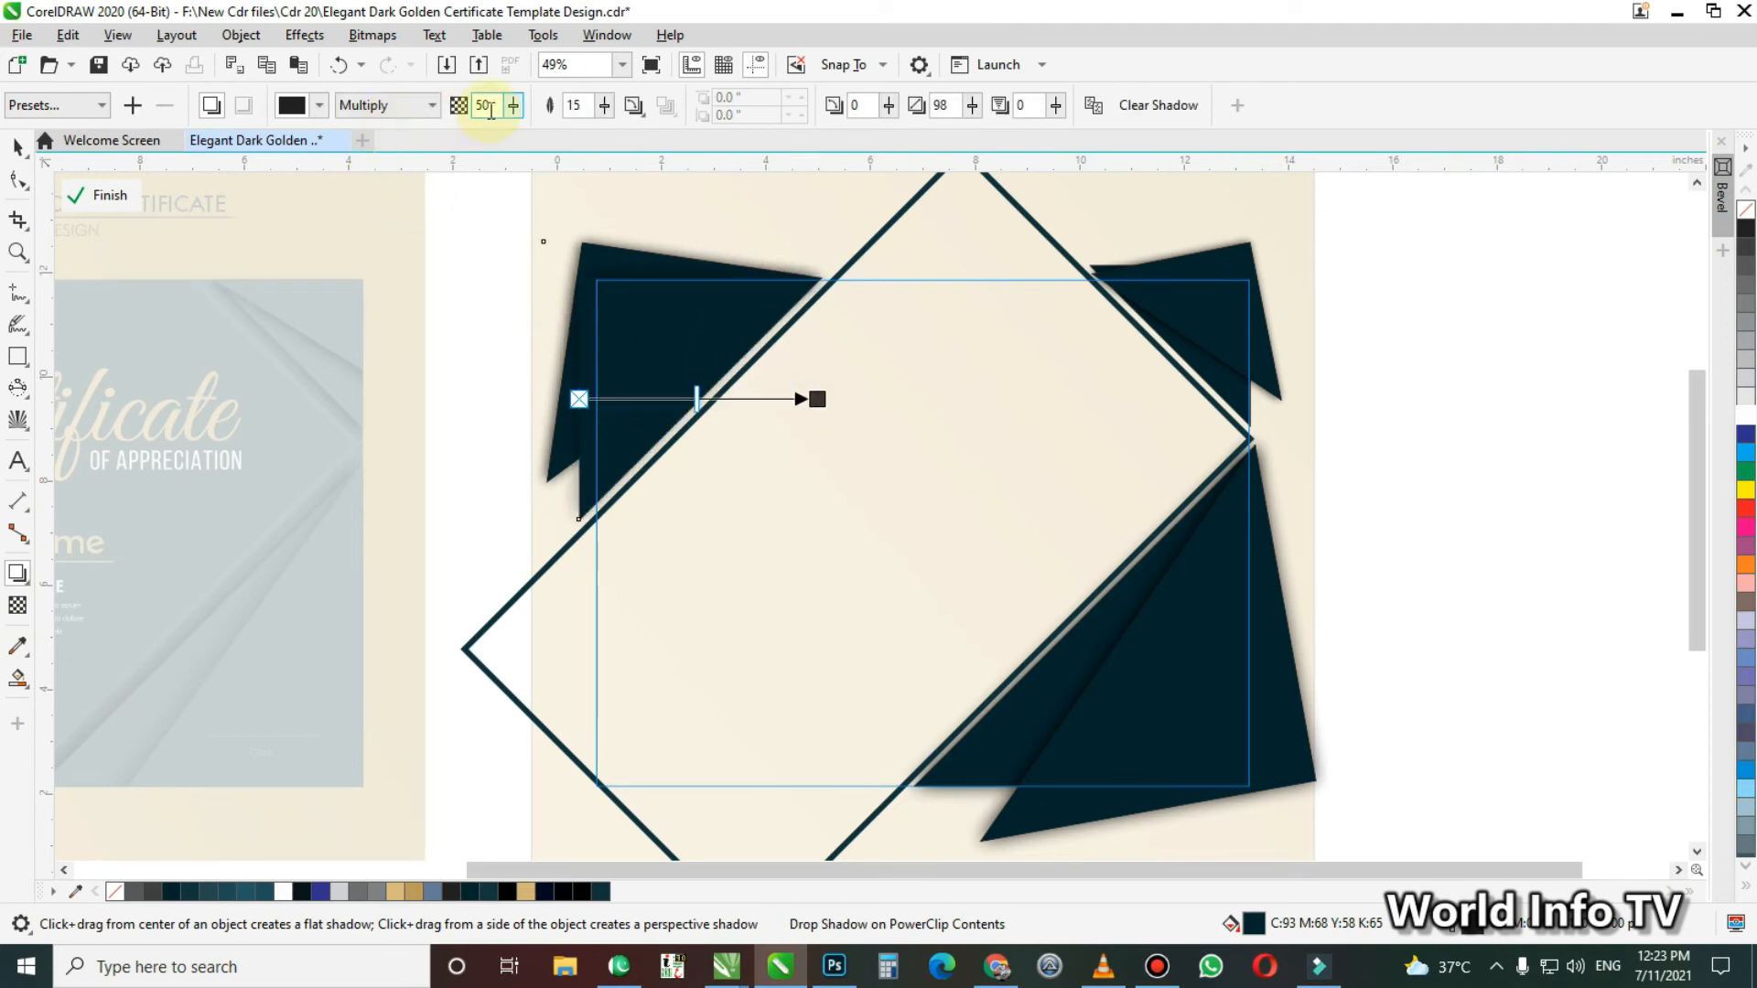
pyautogui.press('Tab')
pyautogui.write('10')
pyautogui.press('Return')
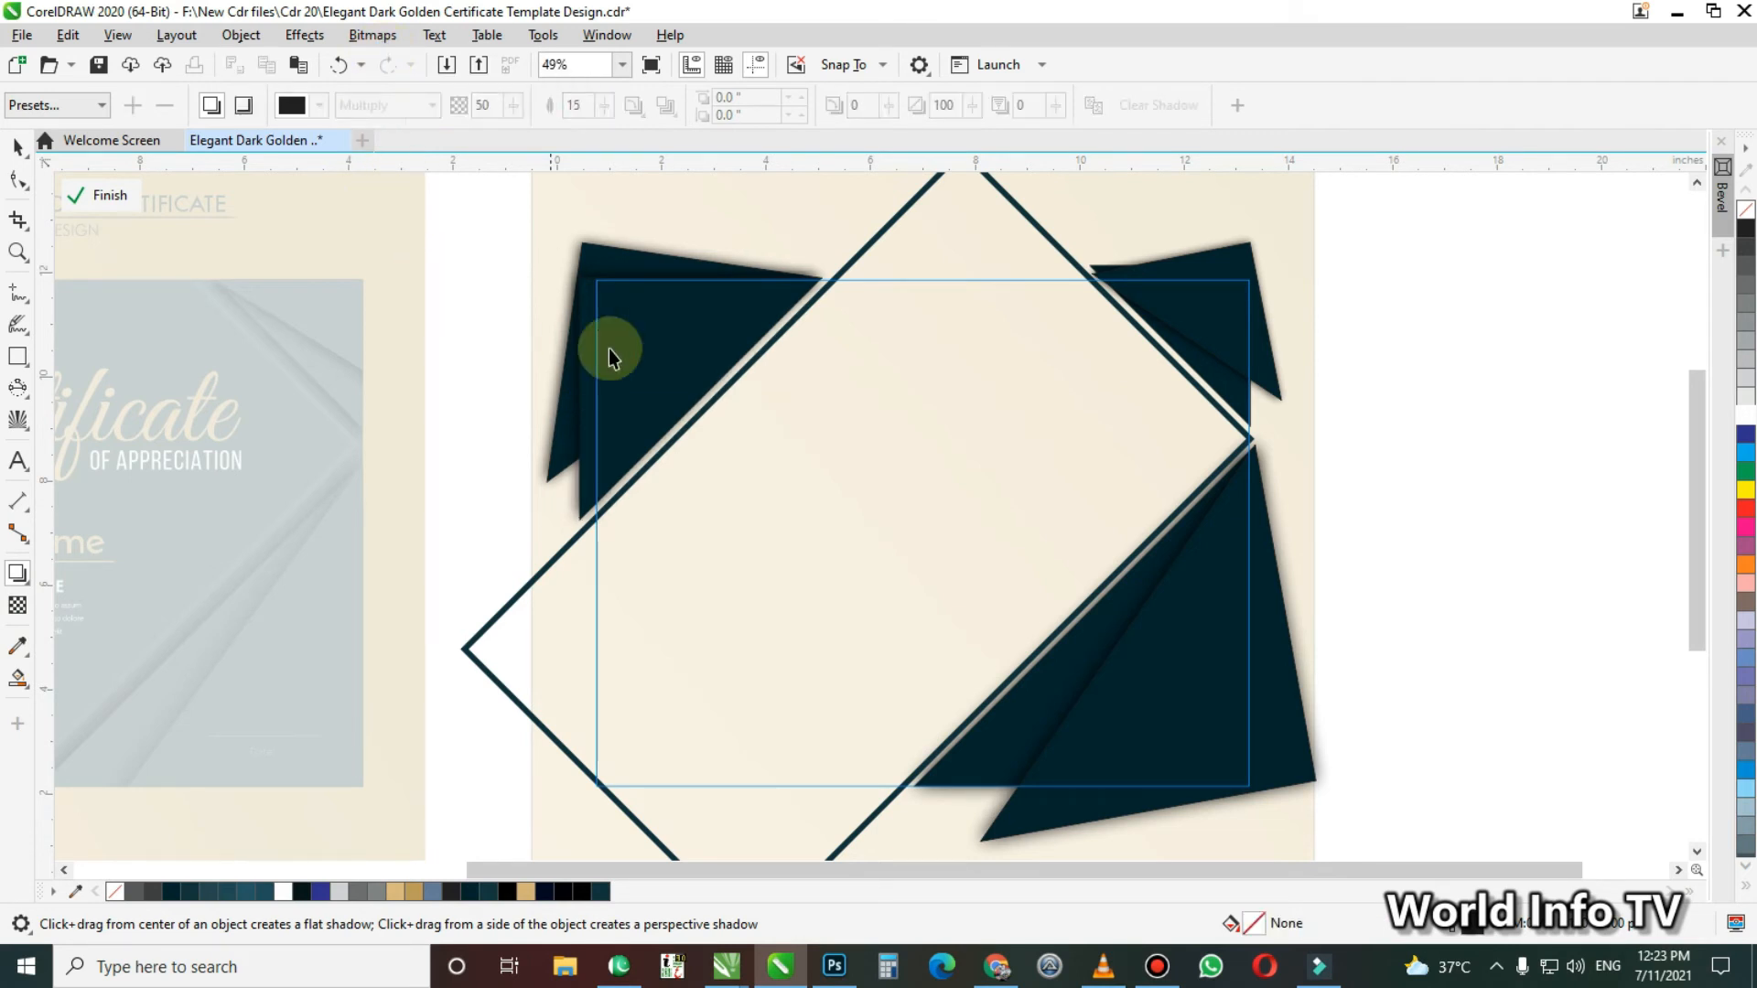
pyautogui.press('space')
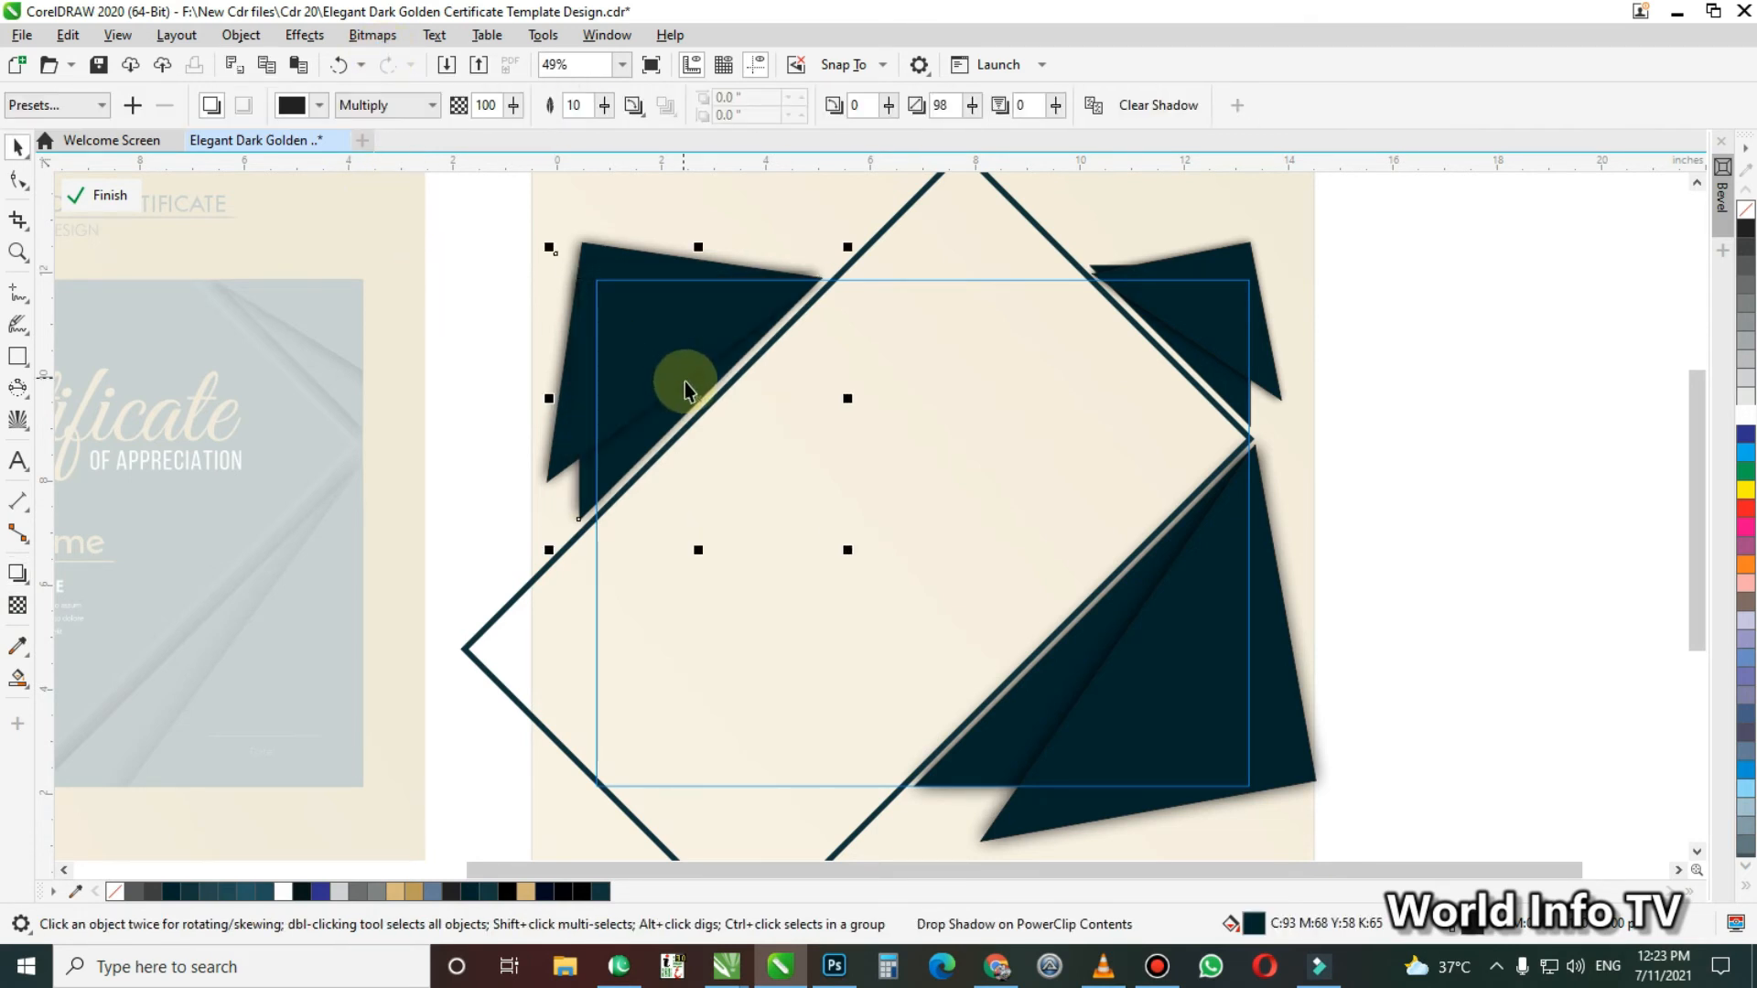
# Send the rotated upper-right corner shape with its shadow back behind the unrotated upper-right shape
pyautogui.click(1363, 420)
pyautogui.click(1224, 334)
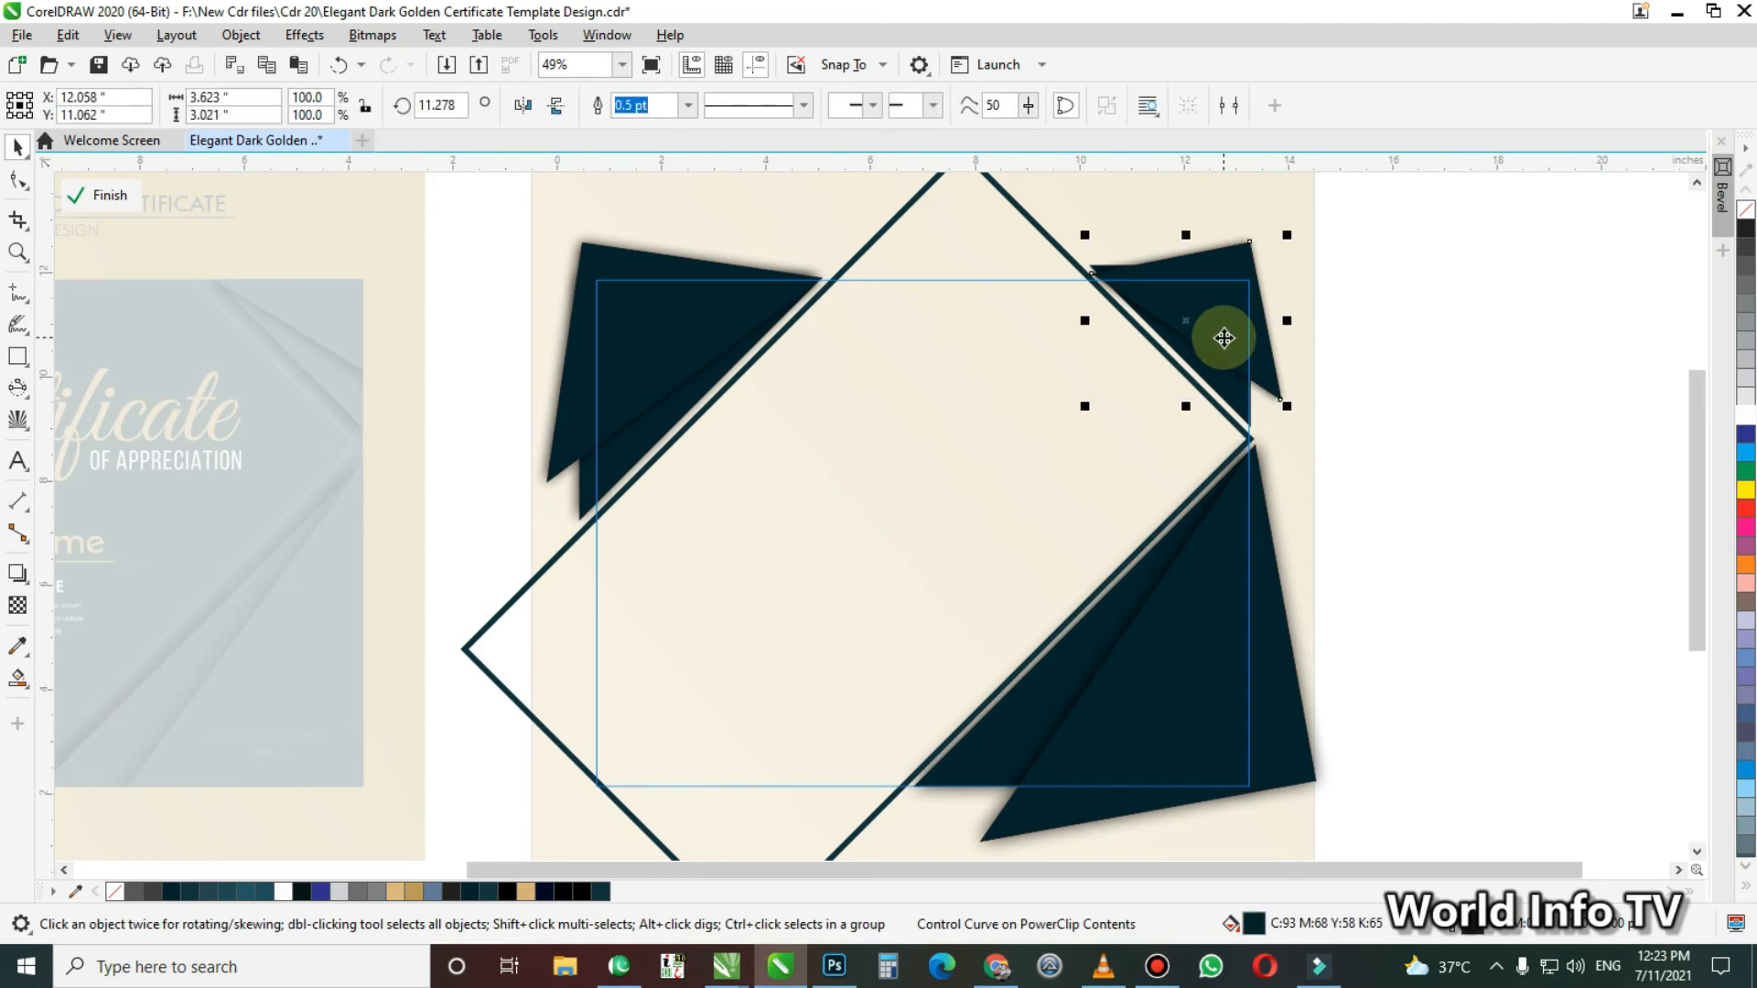
pyautogui.press('space')
# Add a drop shadow with opacity 100 and feathering 10 to the unrotated upper-right shape and finish editing the clipped contents
pyautogui.press('space')
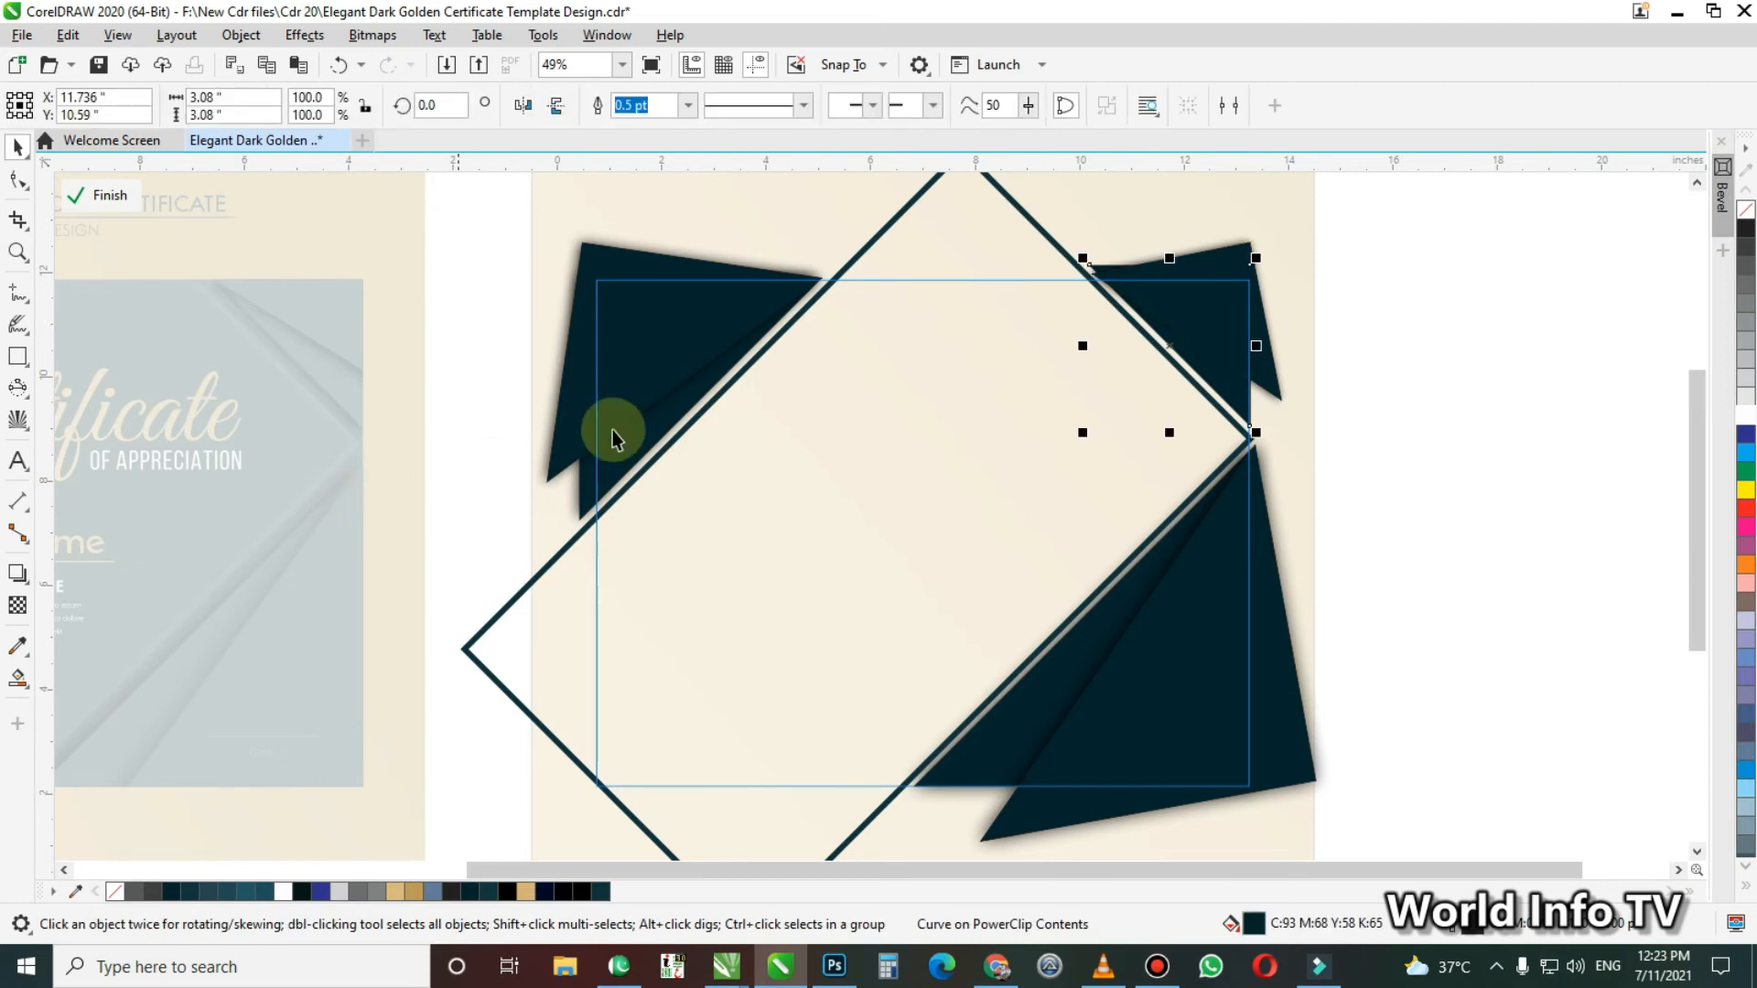
pyautogui.press('space')
pyautogui.moveTo(1169, 267); pyautogui.dragTo(1172, 424)
pyautogui.doubleClick(484, 104)
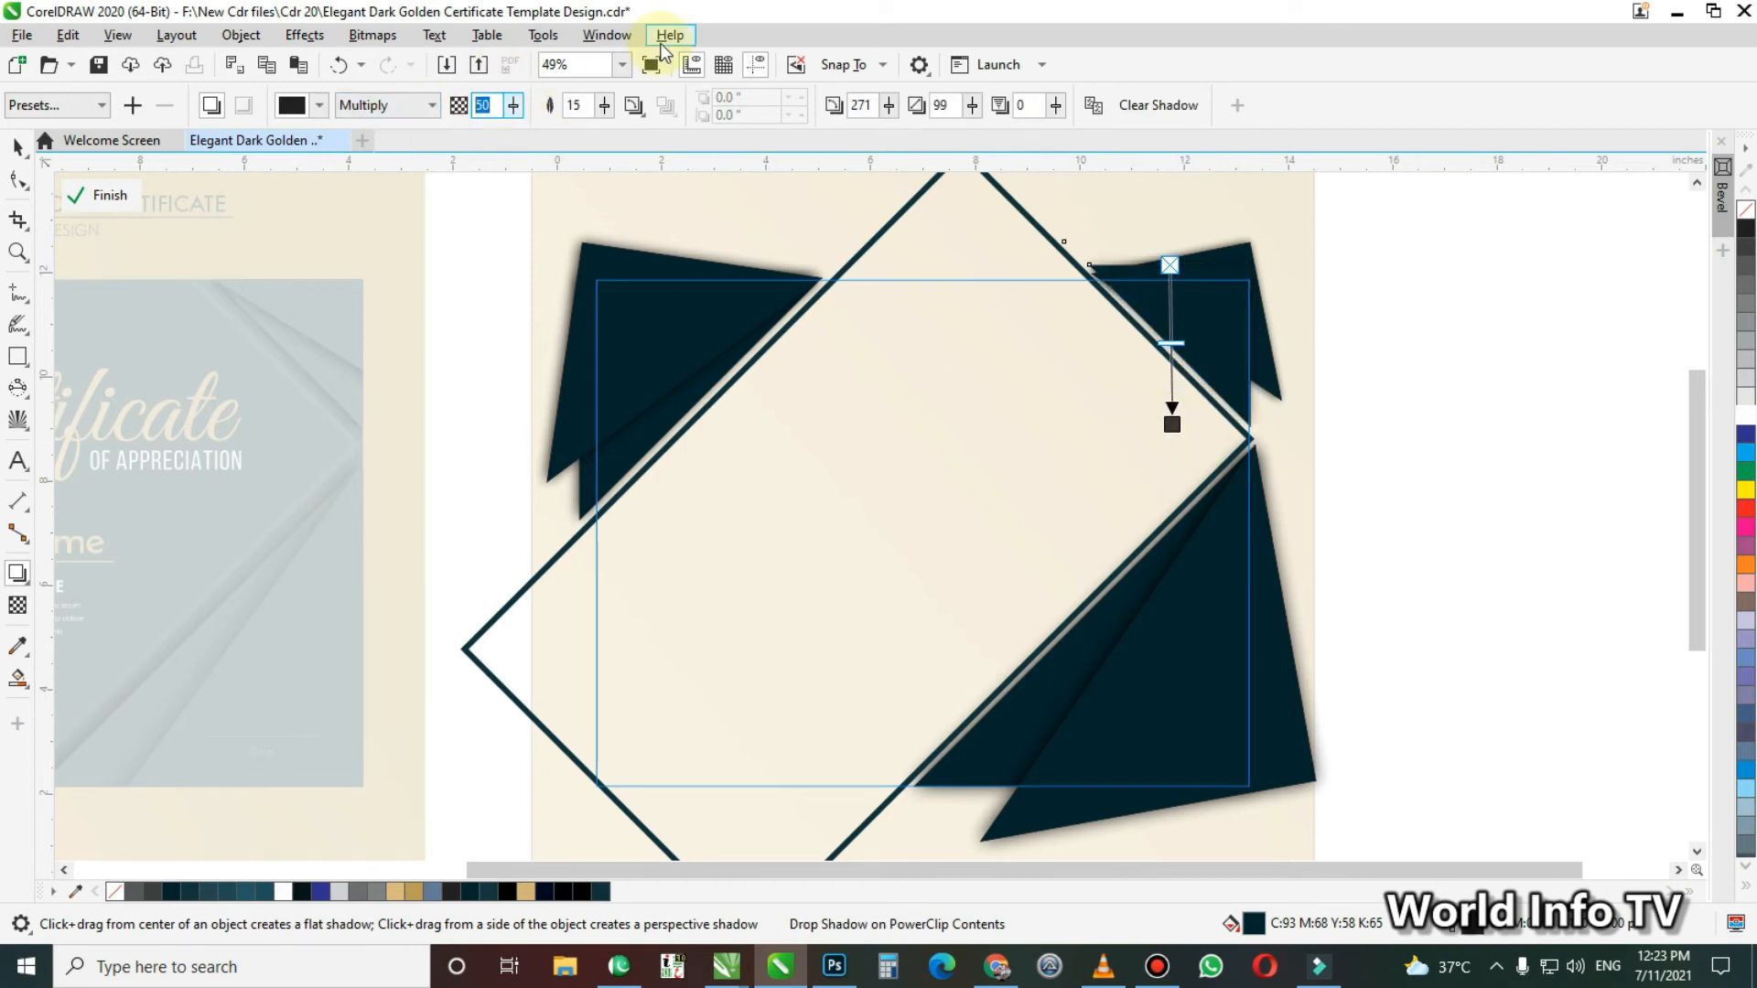
pyautogui.write('10')
pyautogui.press('Return')
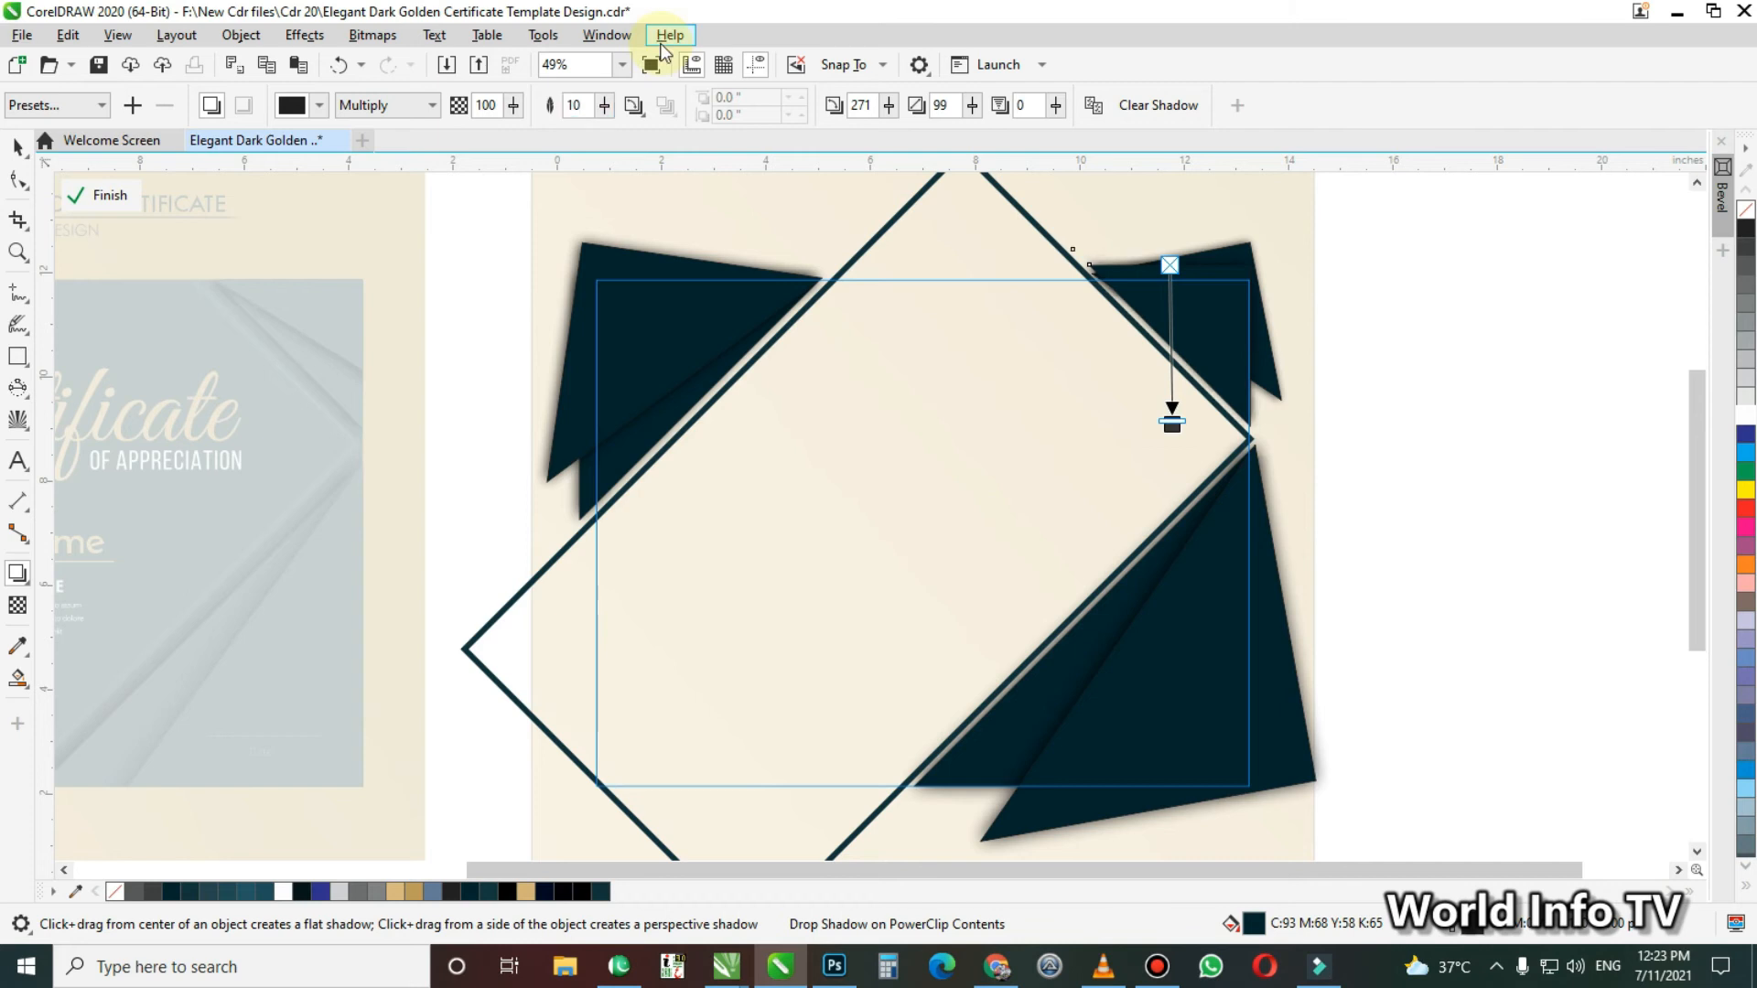
pyautogui.click(1535, 422)
pyautogui.press('space')
pyautogui.click(1215, 326)
pyautogui.click(1216, 324)
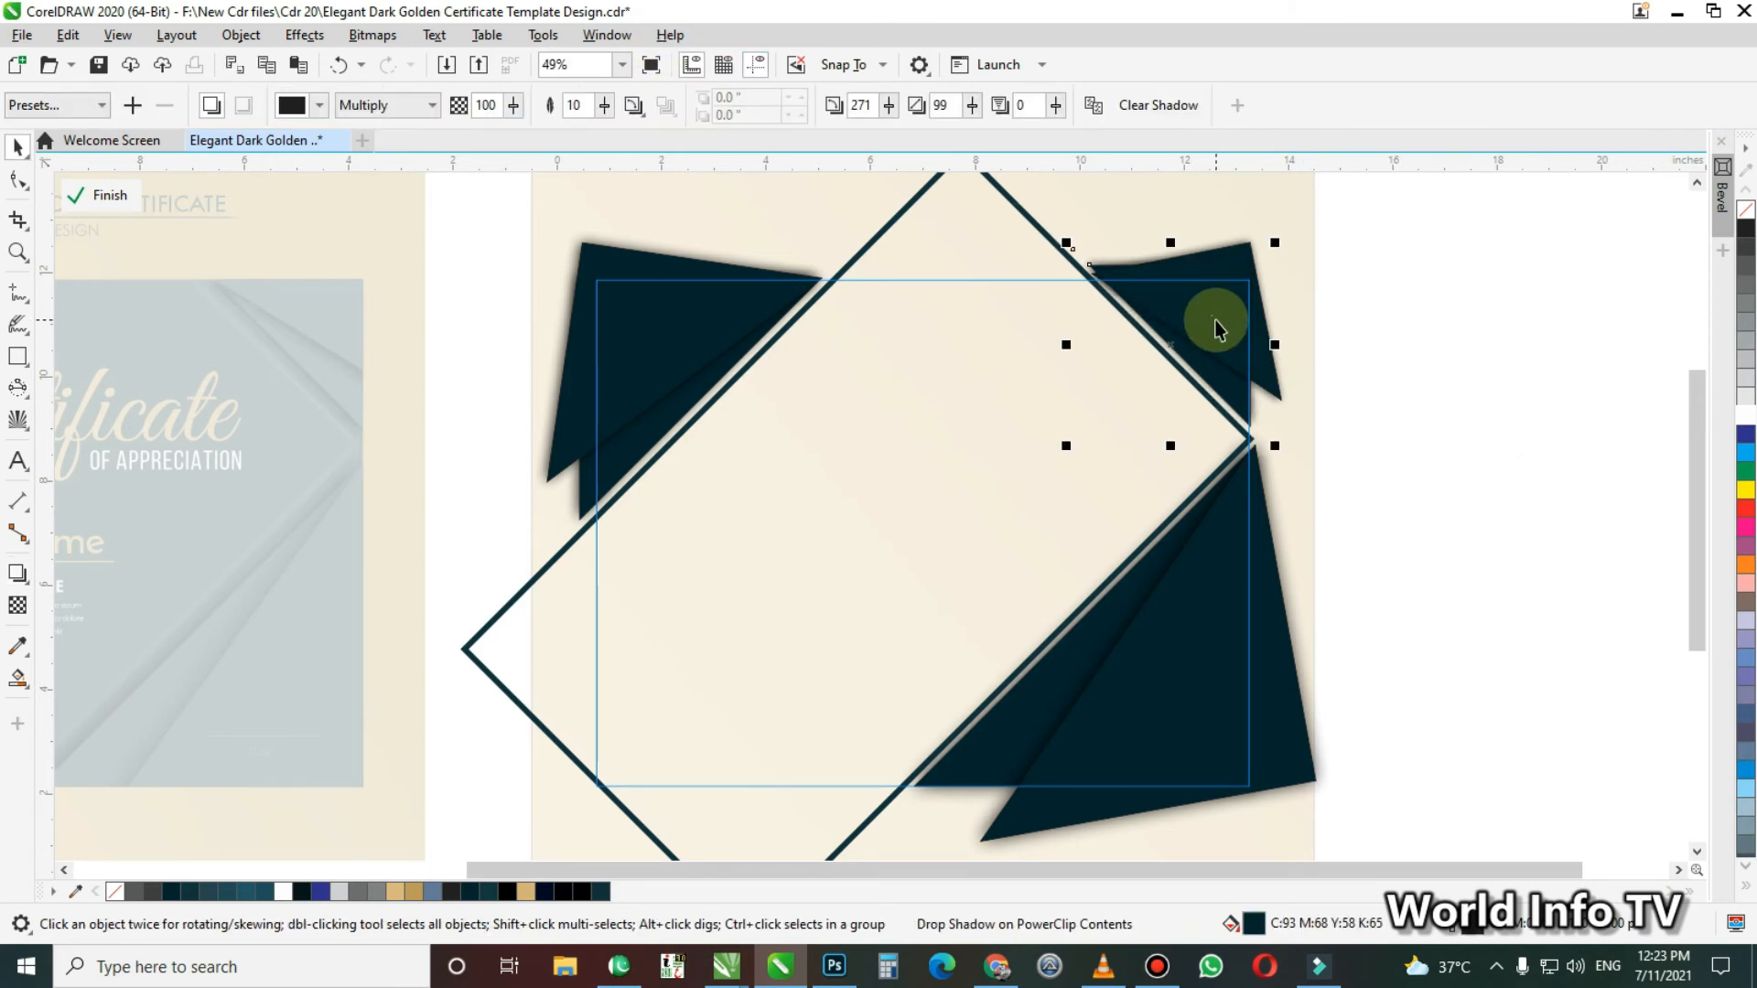
pyautogui.keyDown('ctrl'); pyautogui.click(1466, 436); pyautogui.keyUp('ctrl')
pyautogui.press('Escape')
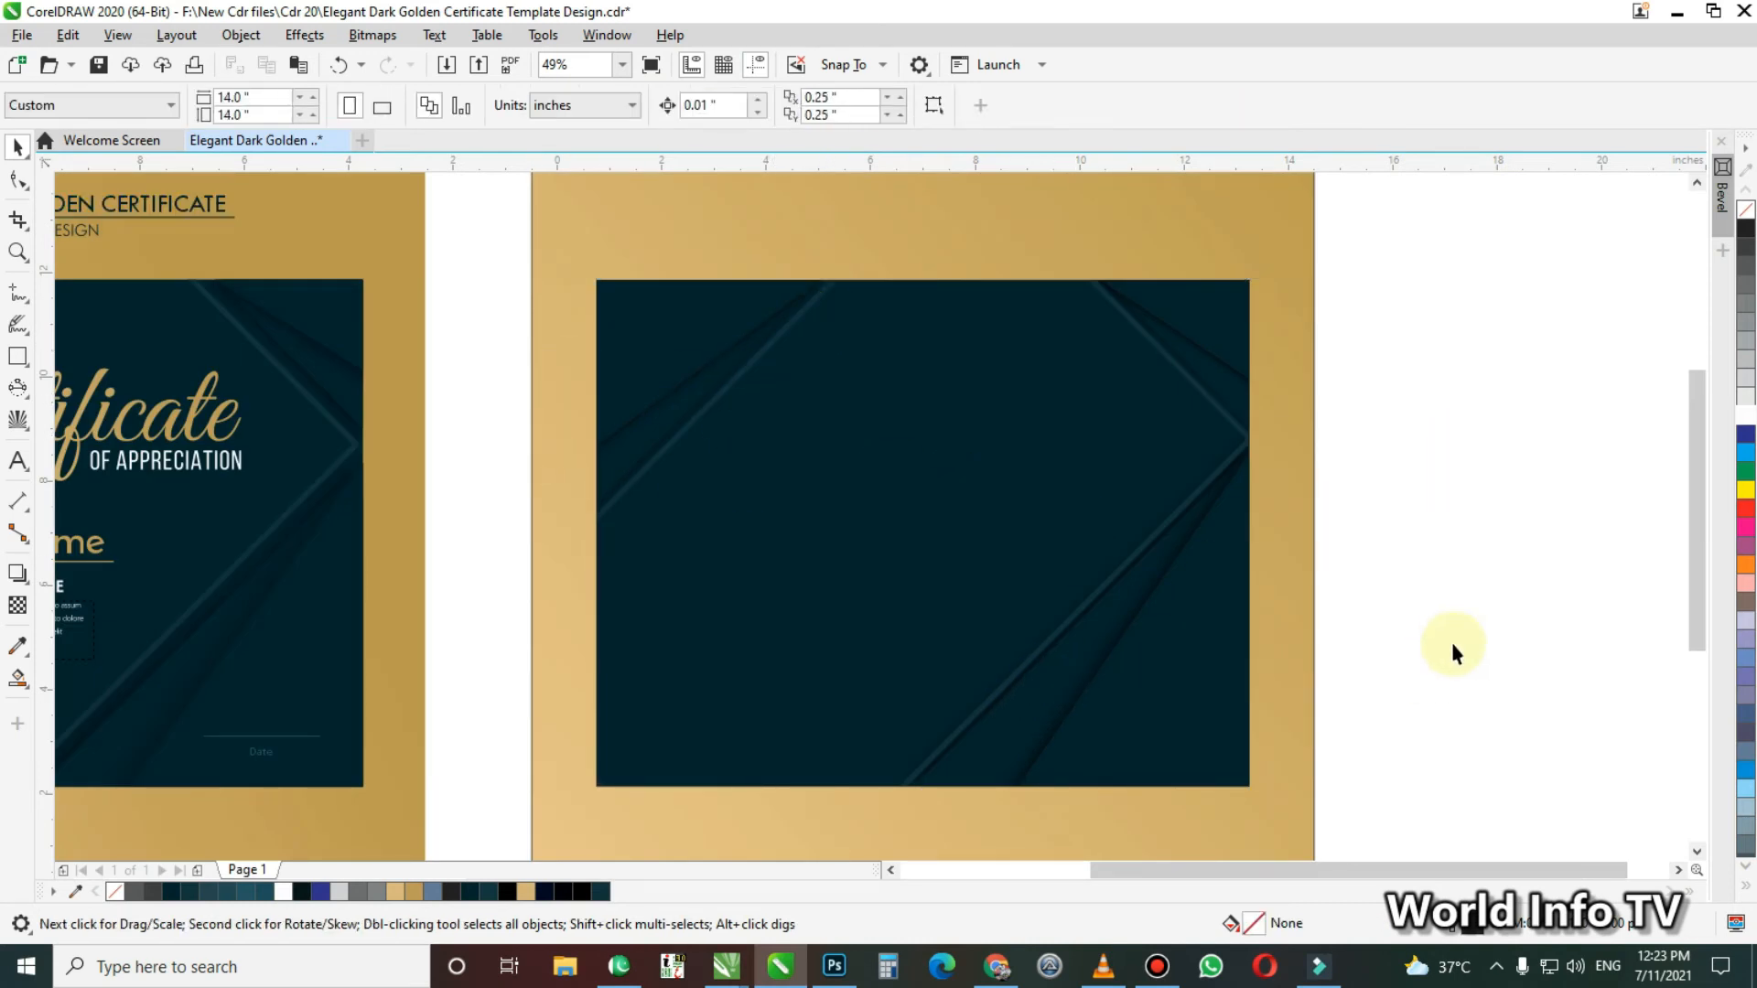
# Reopen the dark panel's clipped contents, shift the upper-right and upper-left corner shapes slightly outward, and finish editing
pyautogui.click(976, 510)
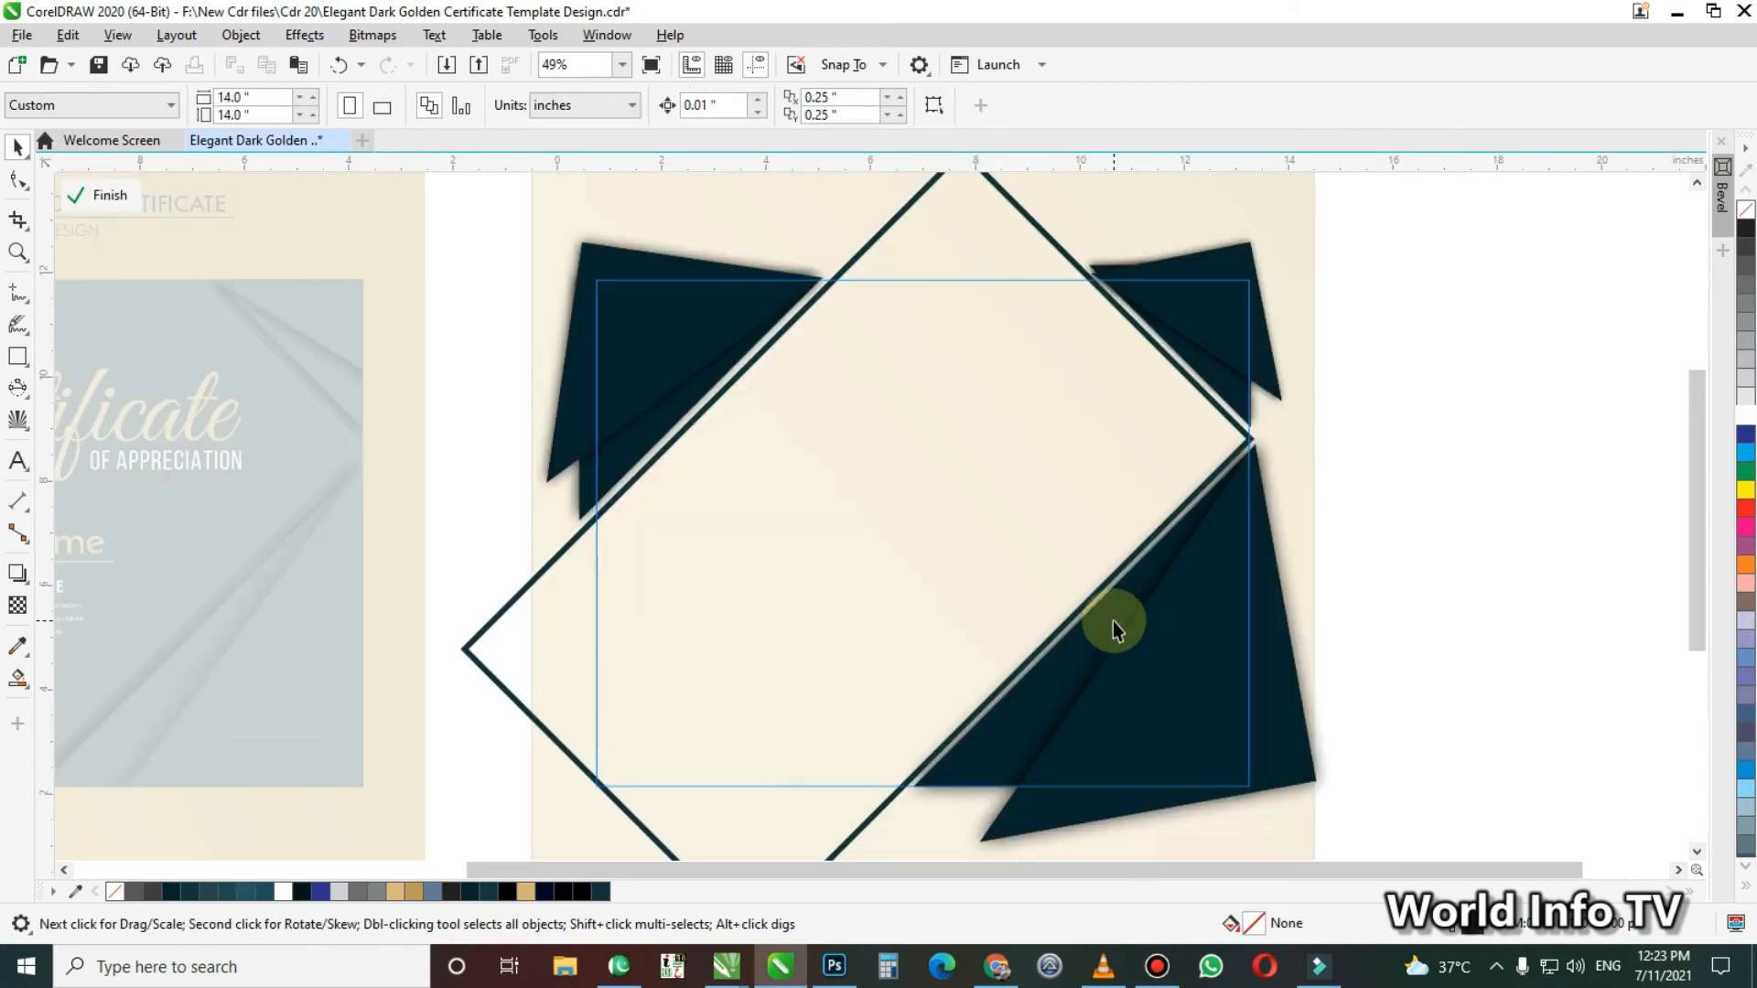
pyautogui.click(1163, 665)
pyautogui.hotkey('ctrl', 'u')
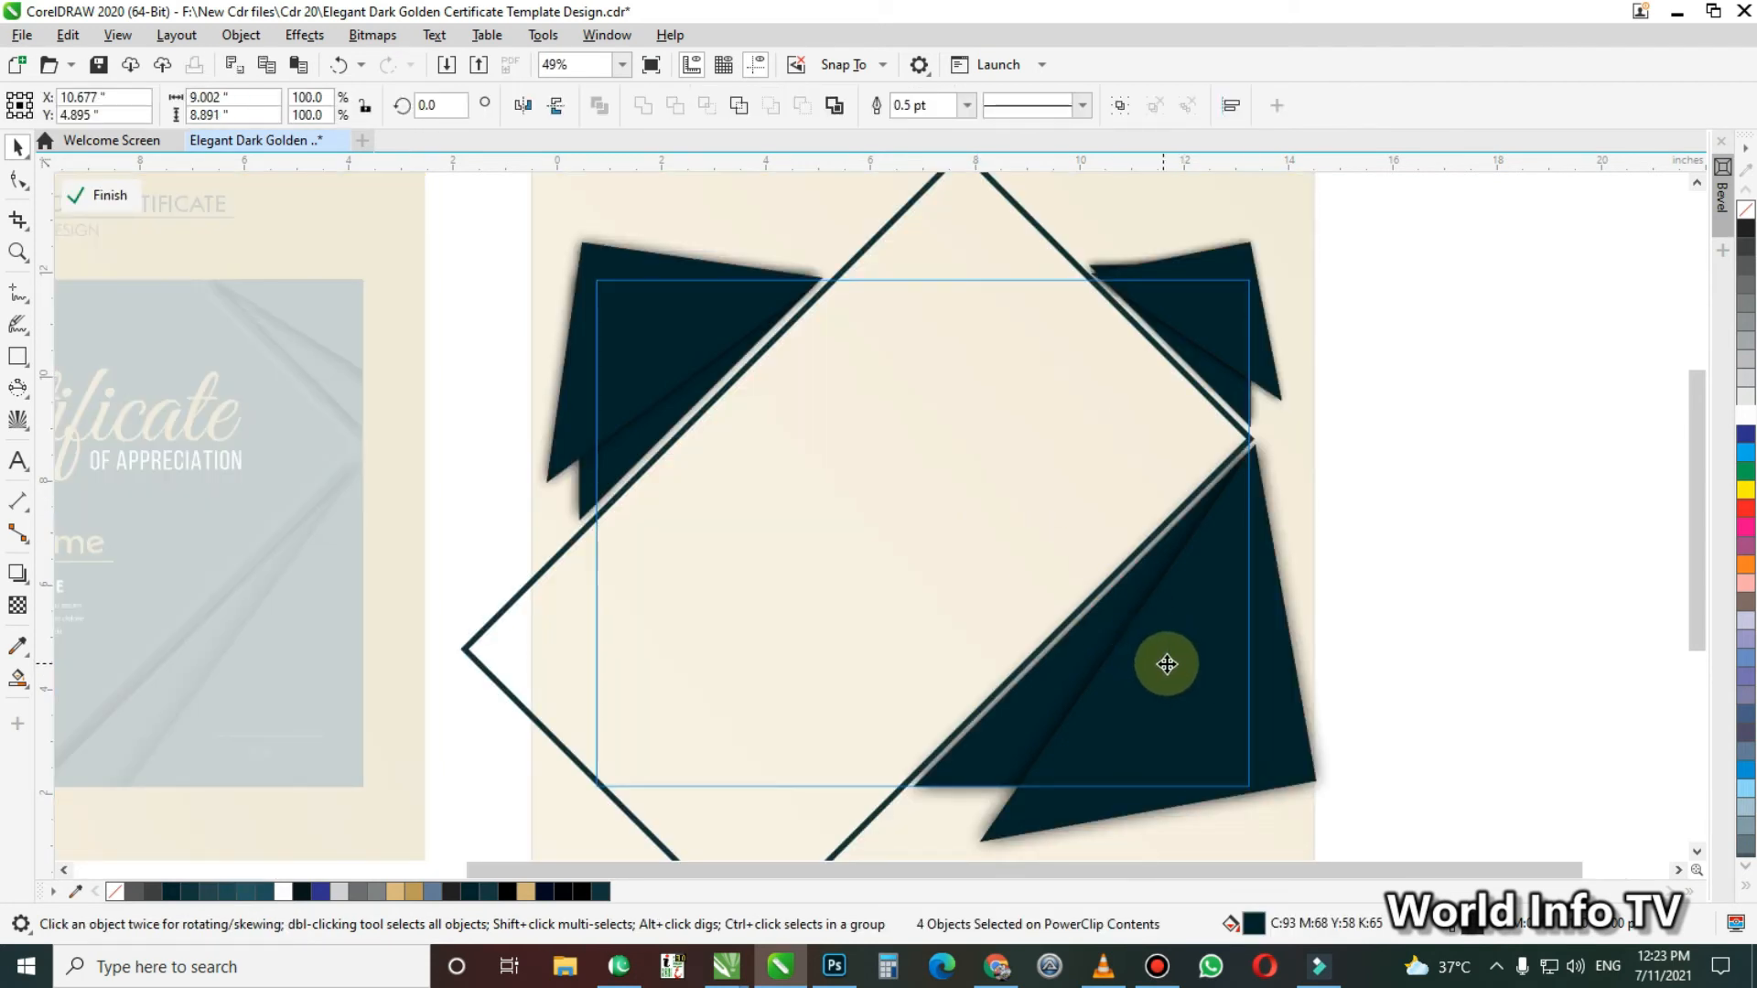
pyautogui.click(1223, 346)
pyautogui.moveTo(1224, 345); pyautogui.dragTo(1223, 339)
pyautogui.moveTo(671, 388); pyautogui.dragTo(667, 385)
pyautogui.keyDown('ctrl'); pyautogui.click(1408, 510); pyautogui.keyUp('ctrl')
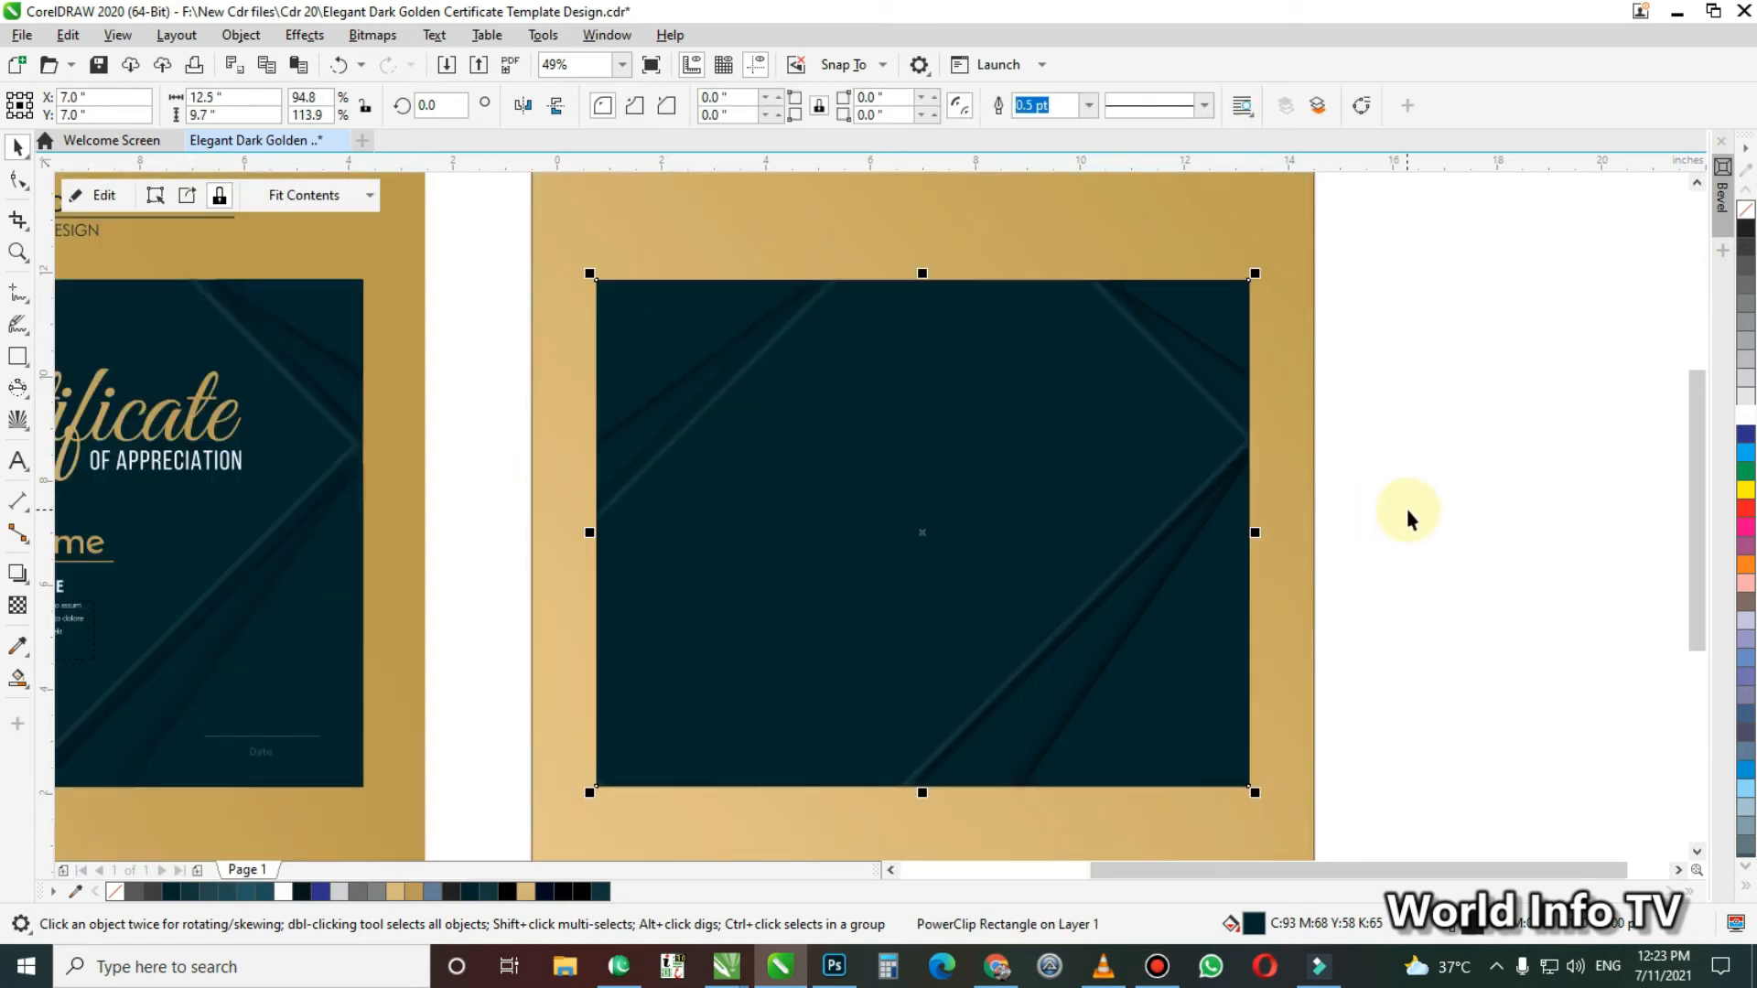
pyautogui.click(1407, 510)
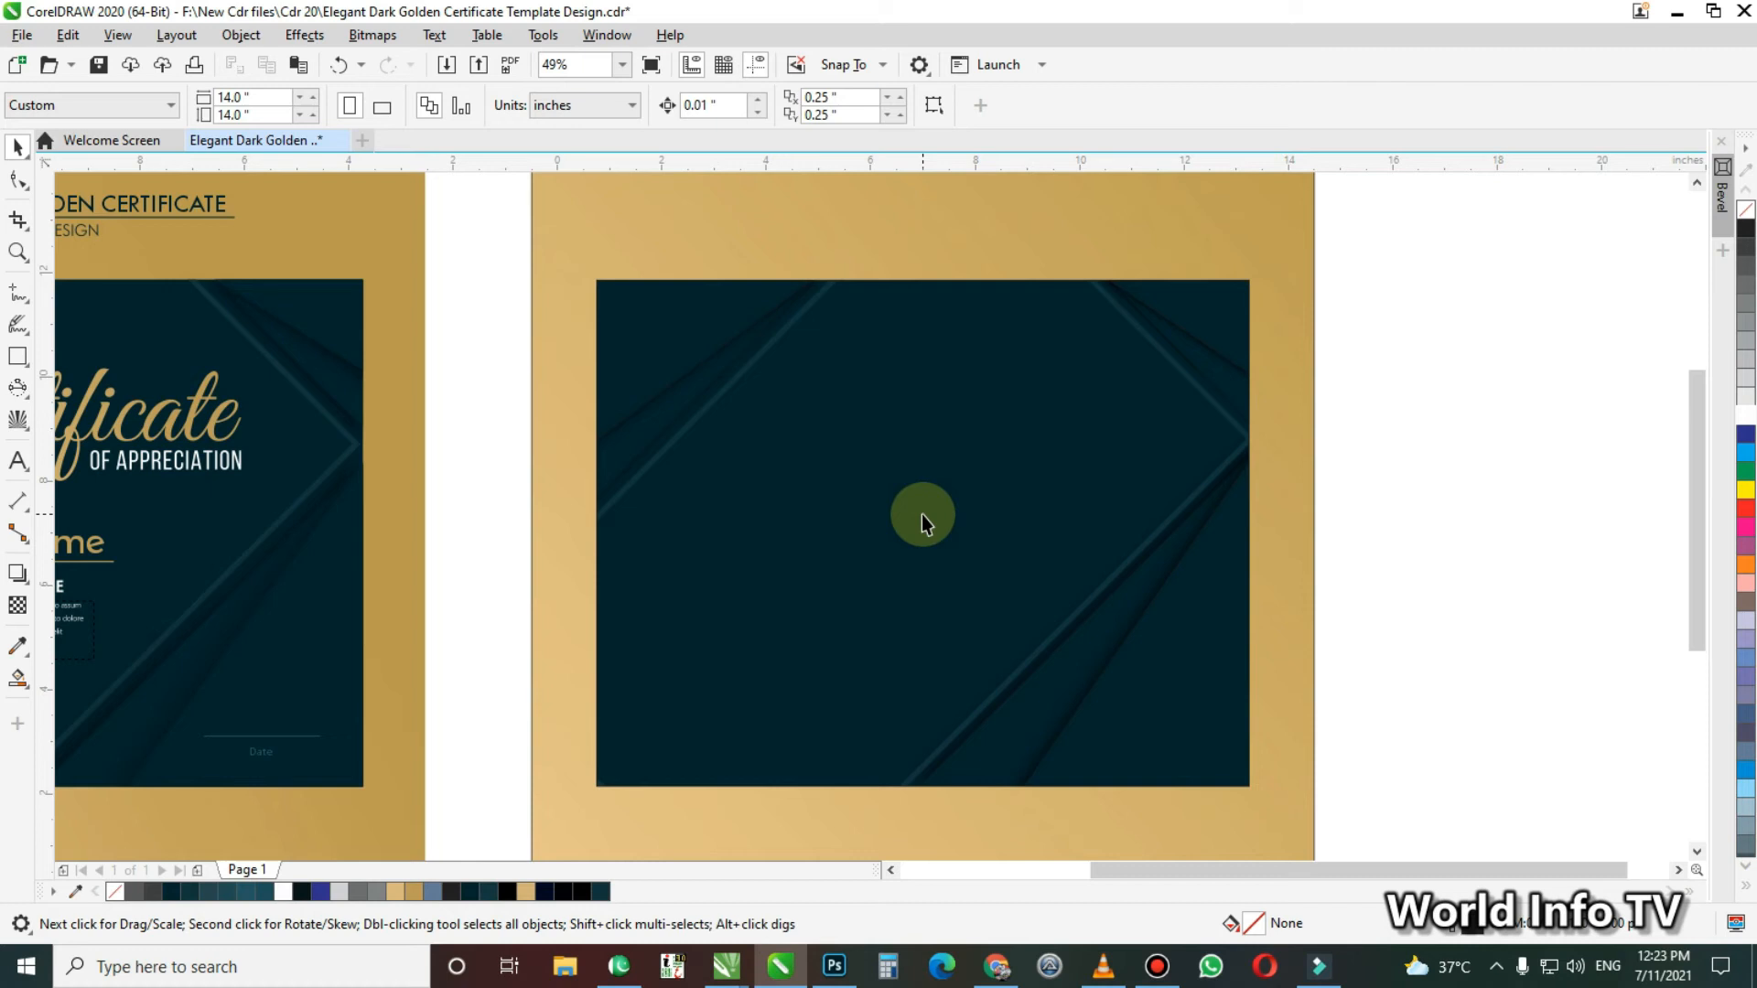
# Copy the "Certificate" and "OF APPRECIATION" texts from the reference onto the upper part of the new dark panel
pyautogui.scroll(-1, 920, 514)
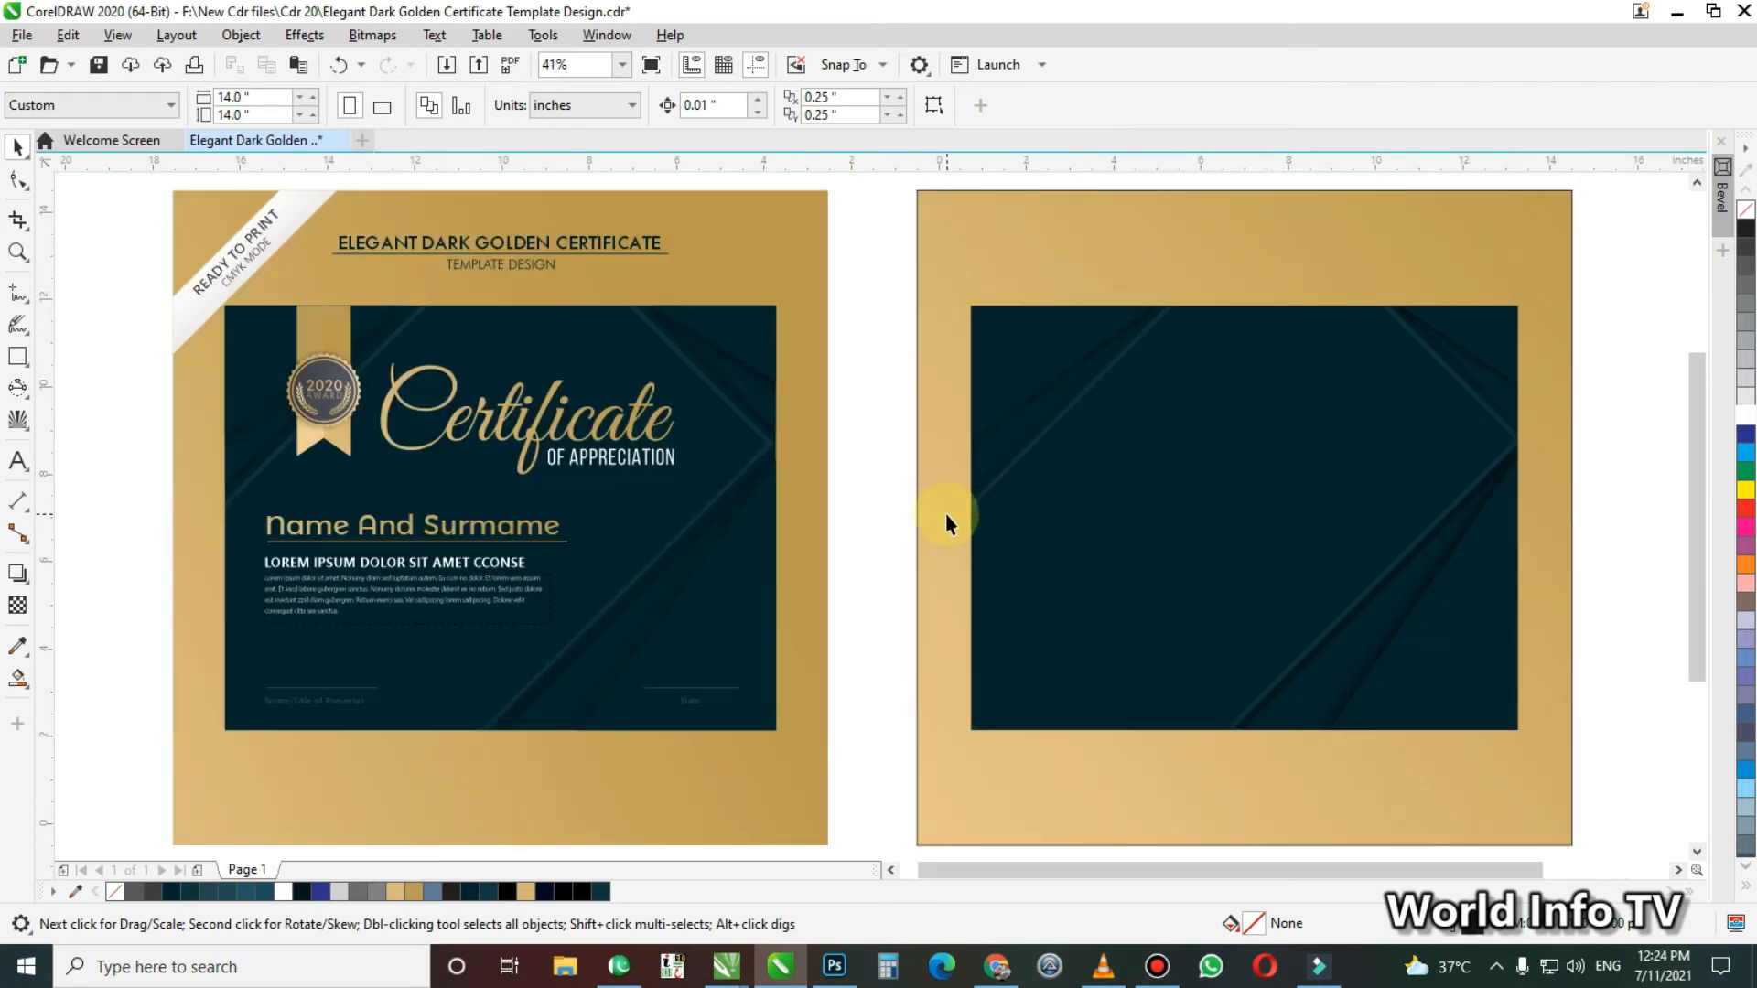
pyautogui.click(560, 429)
pyautogui.keyDown('shift'); pyautogui.click(597, 463); pyautogui.keyUp('shift')
pyautogui.moveTo(597, 464); pyautogui.dragTo(1377, 455)
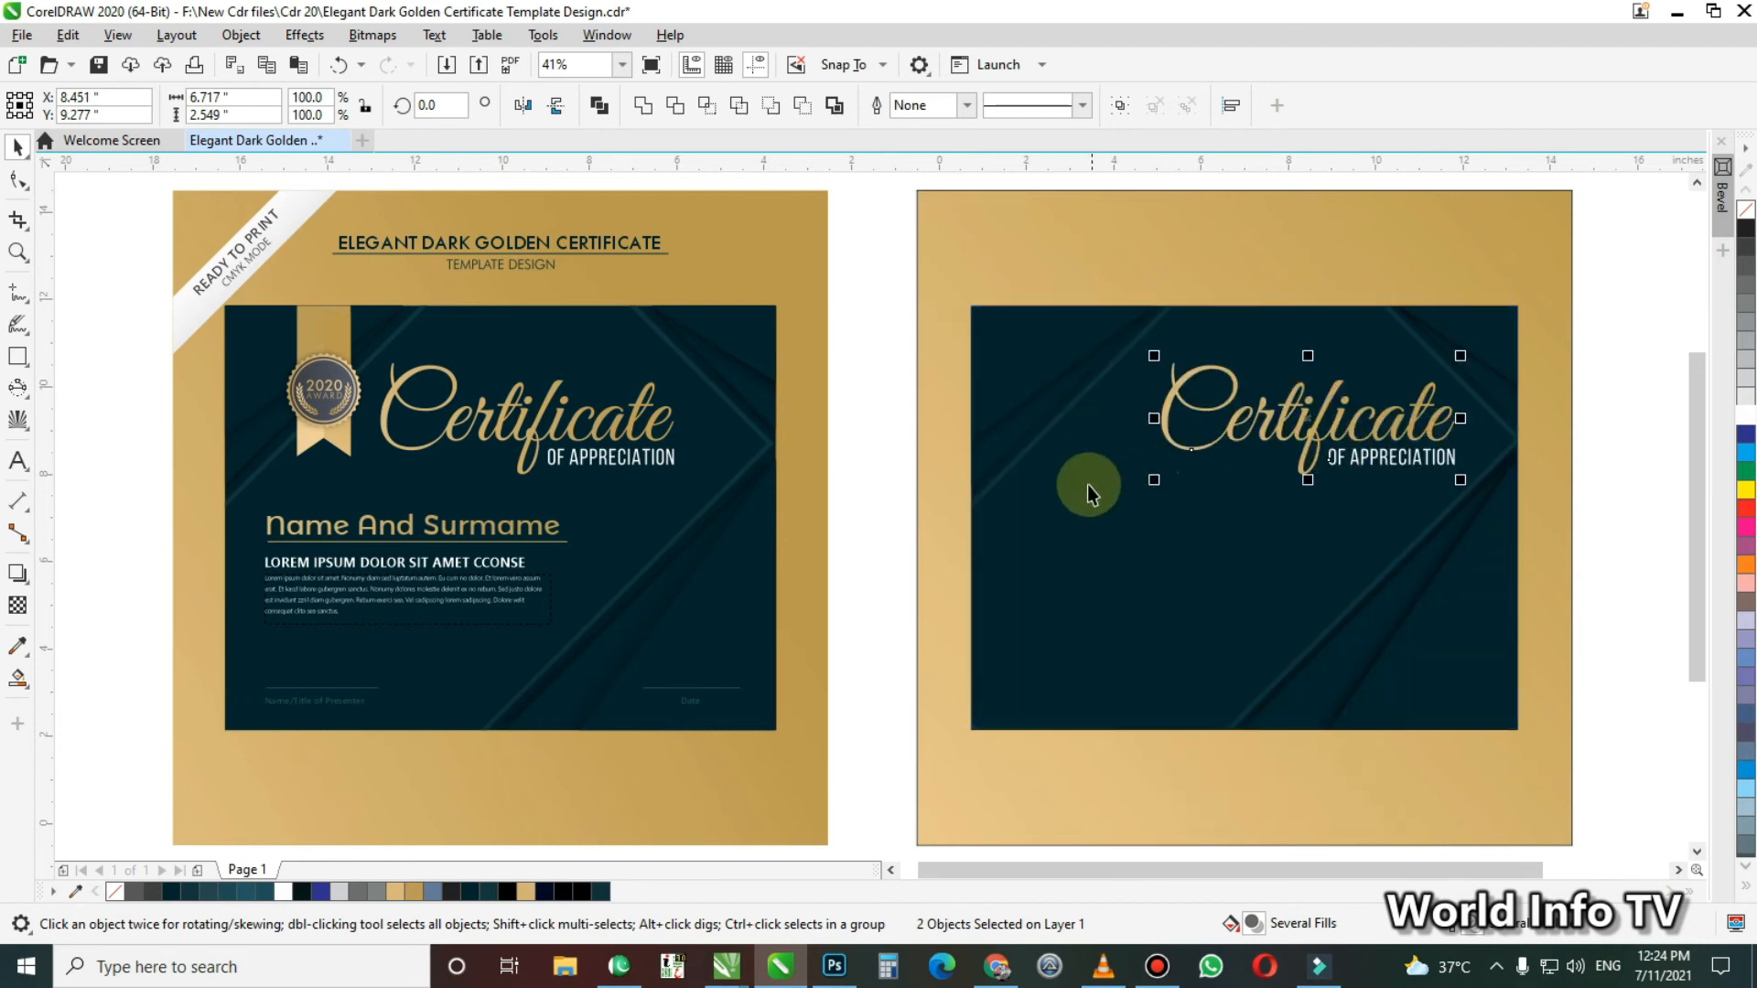
# Try copying the reference's gold ribbon onto the new dark panel, and undo the copy
pyautogui.moveTo(275, 291); pyautogui.dragTo(387, 482)
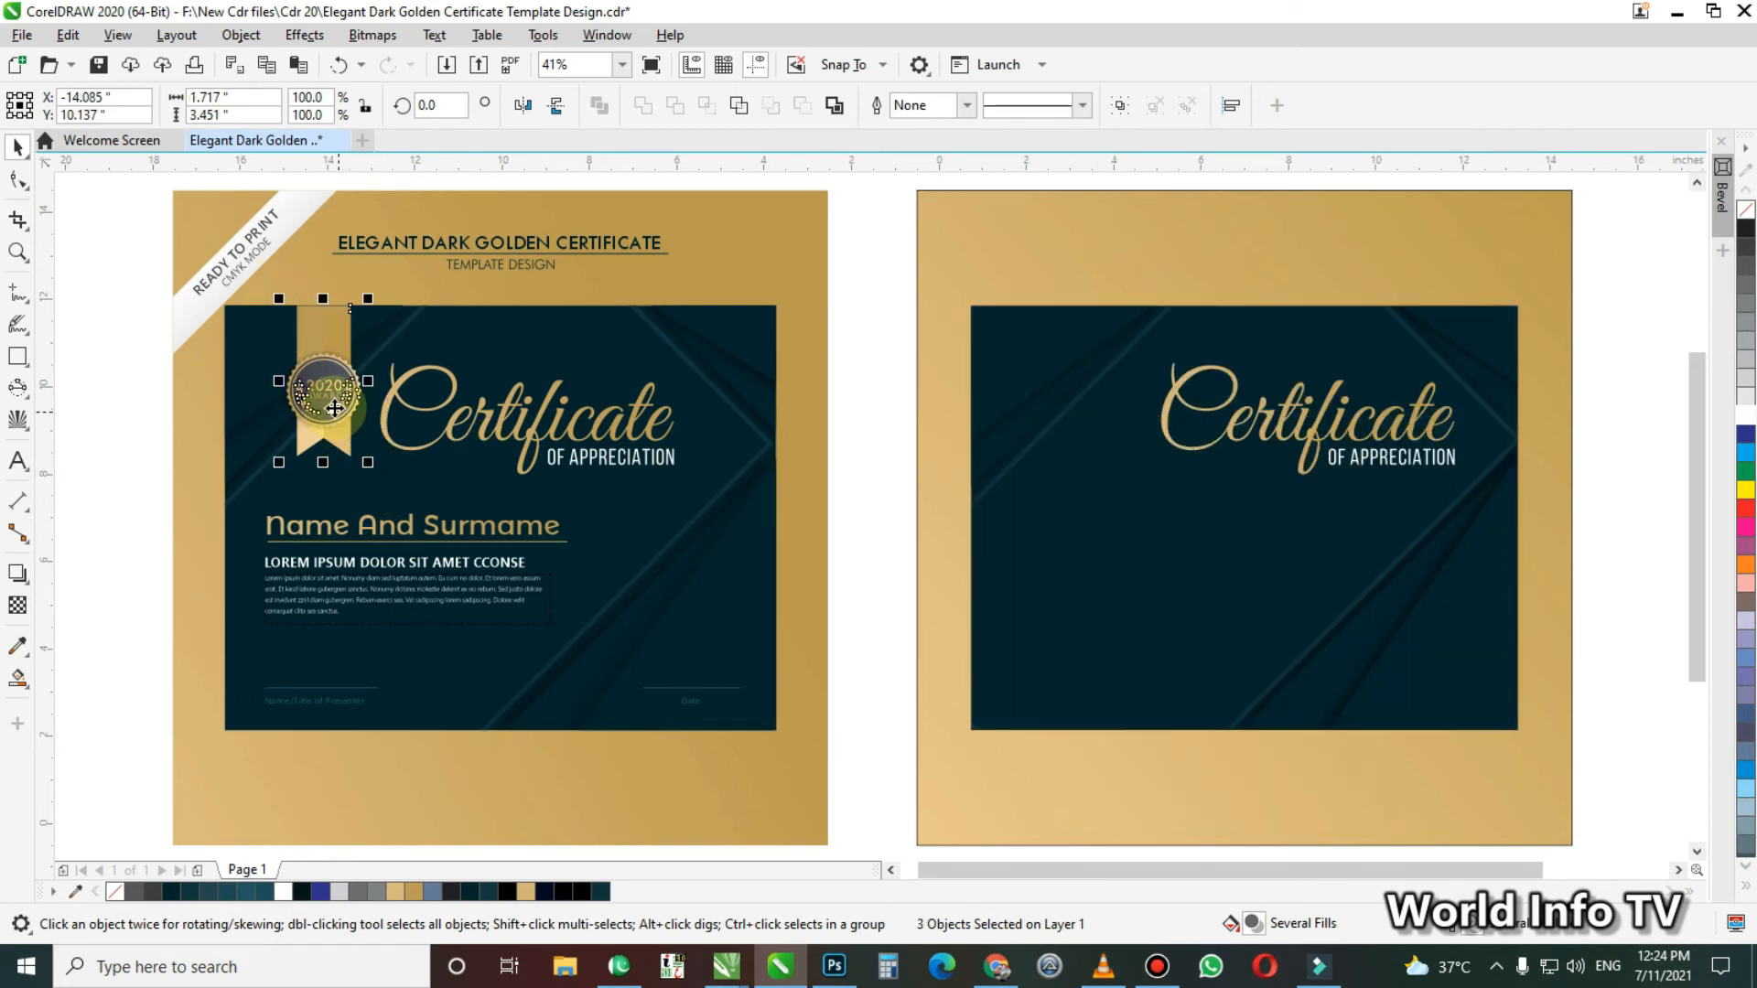
pyautogui.click(212, 308)
pyautogui.click(317, 318)
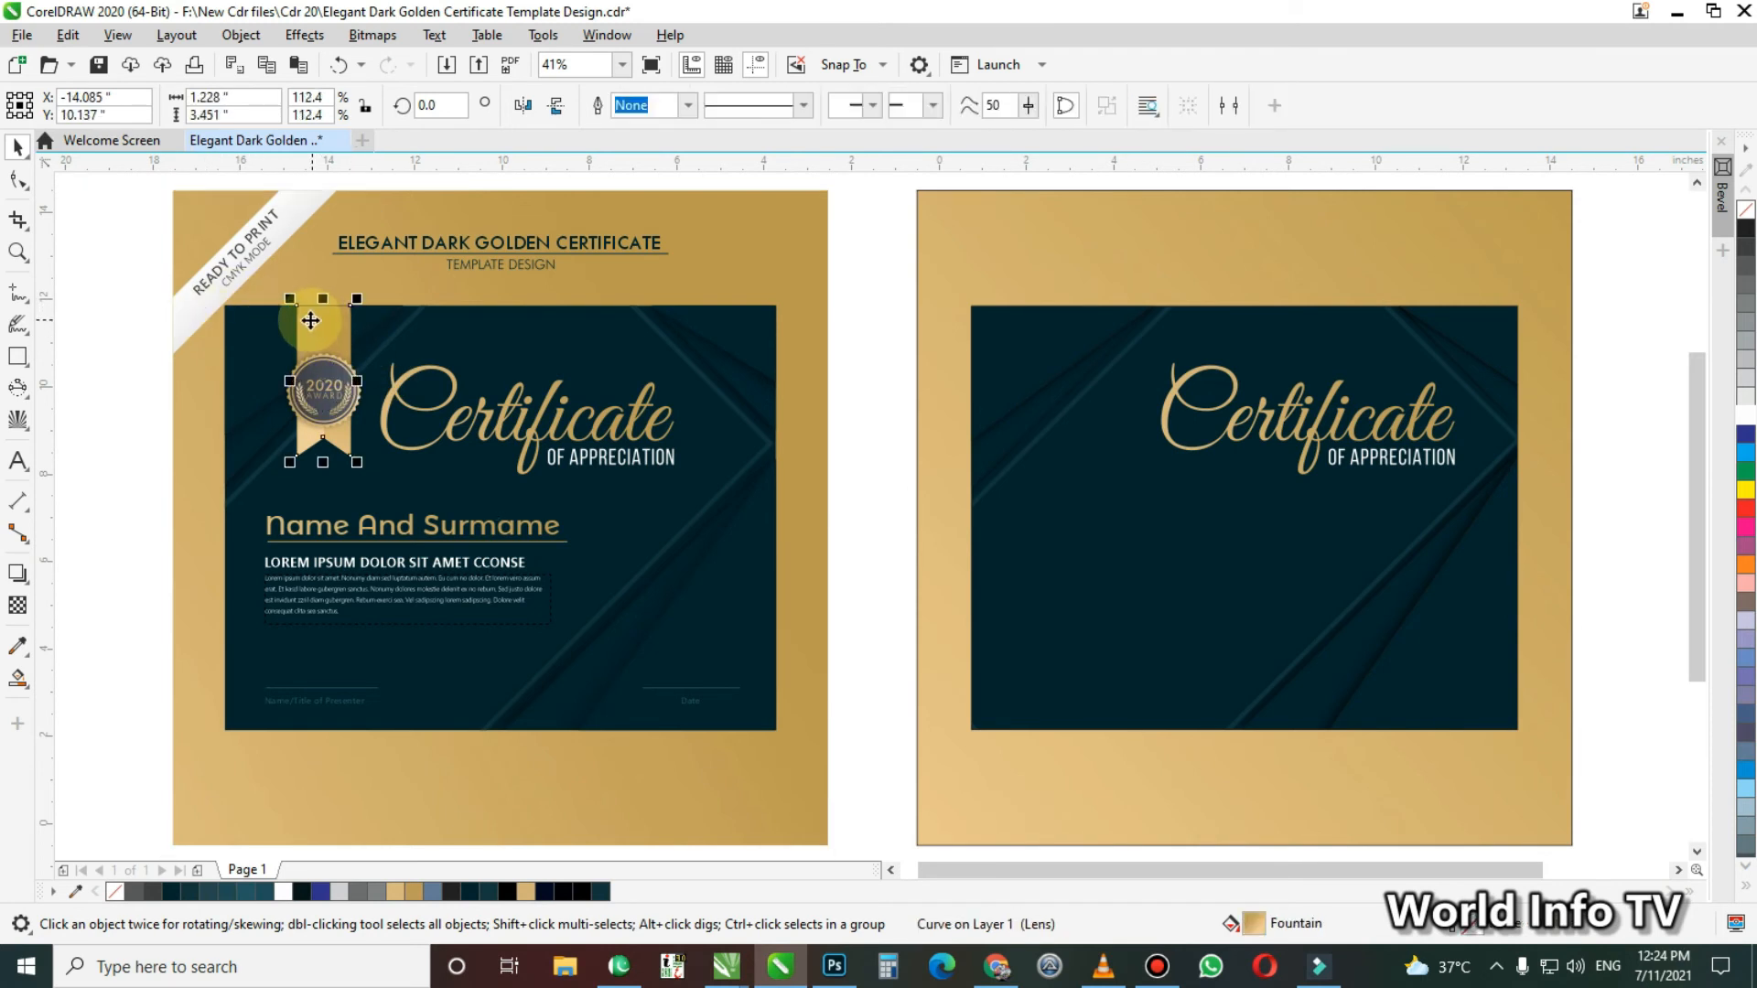
pyautogui.moveTo(338, 330); pyautogui.dragTo(1085, 353)
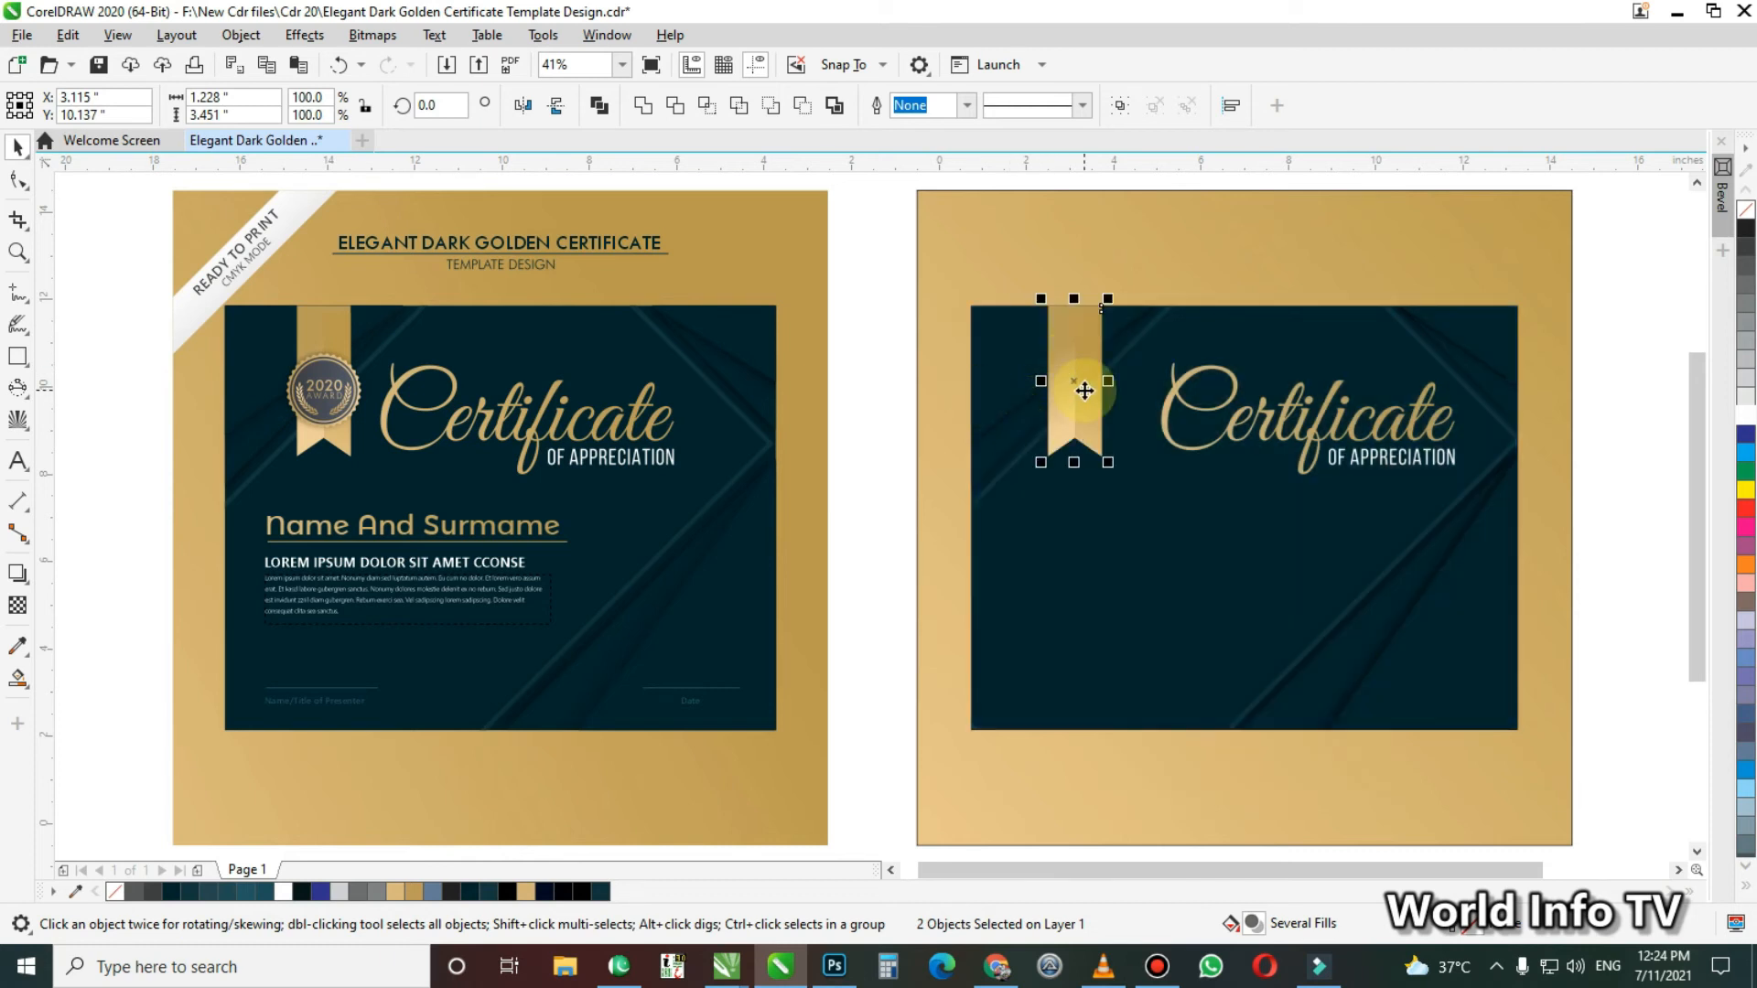
pyautogui.hotkey('ctrl', 'z')
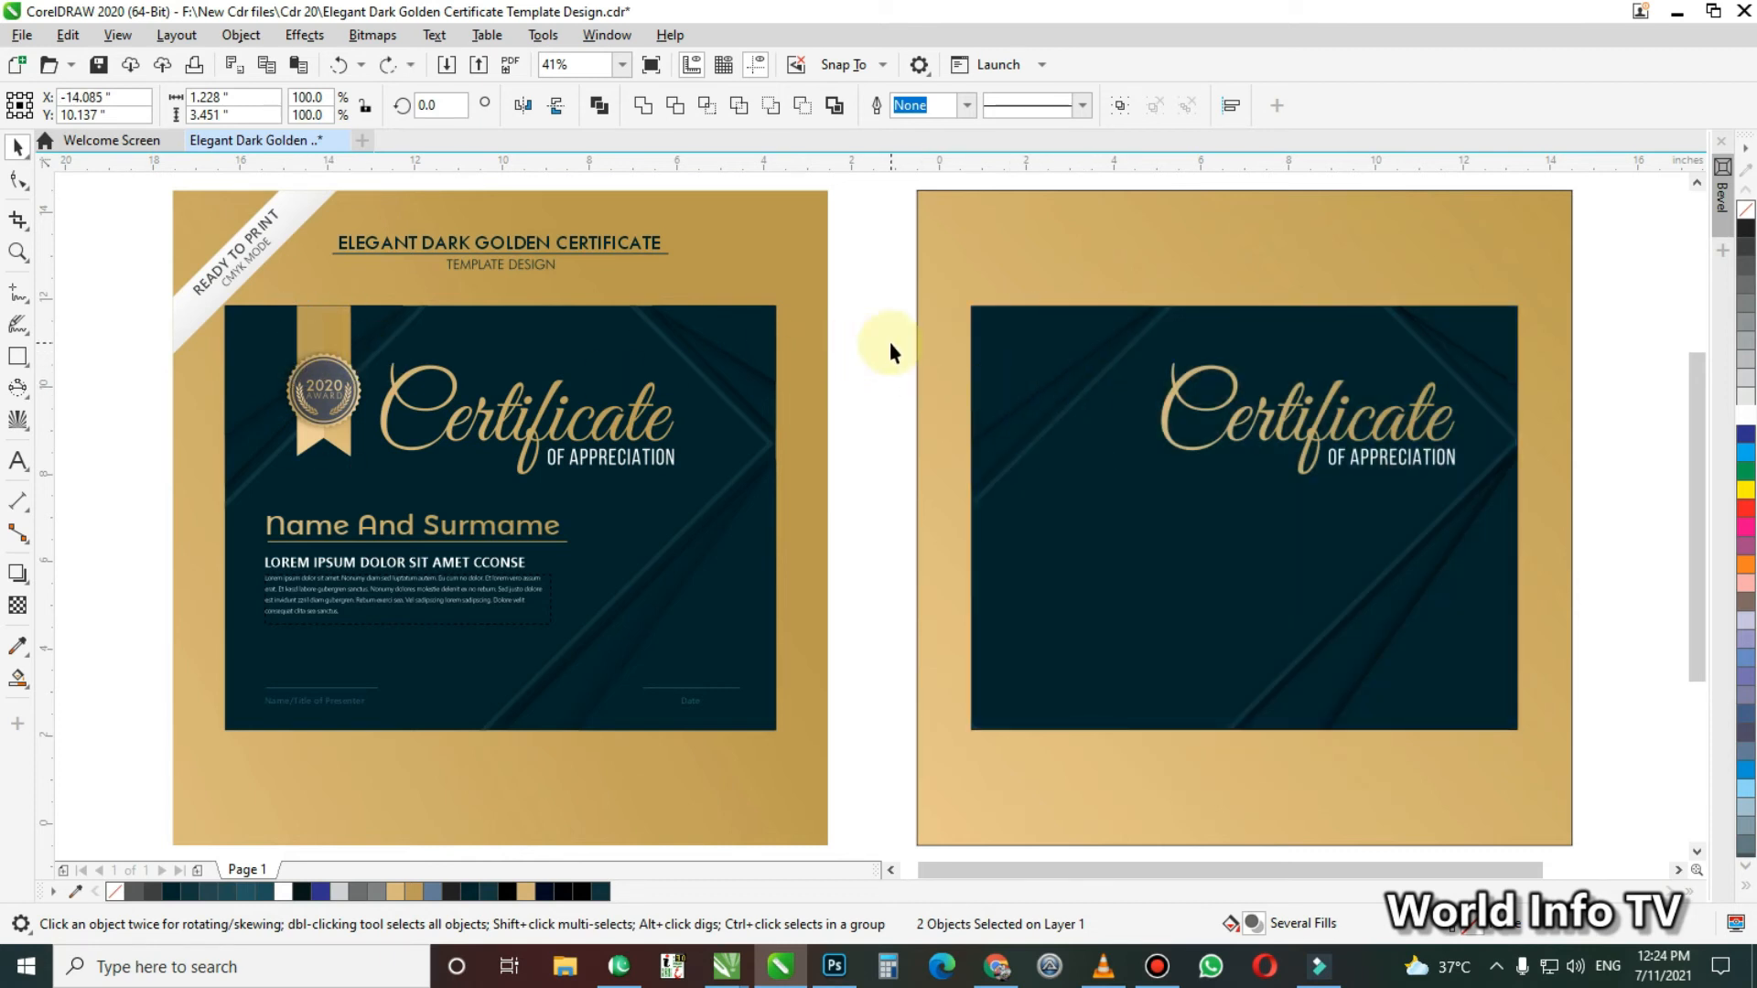
pyautogui.click(890, 343)
# Draw a 1.2 by 3.45 inch rectangle hanging from the dark panel's upper edge beside the Certificate title and fill it white
pyautogui.click(306, 321)
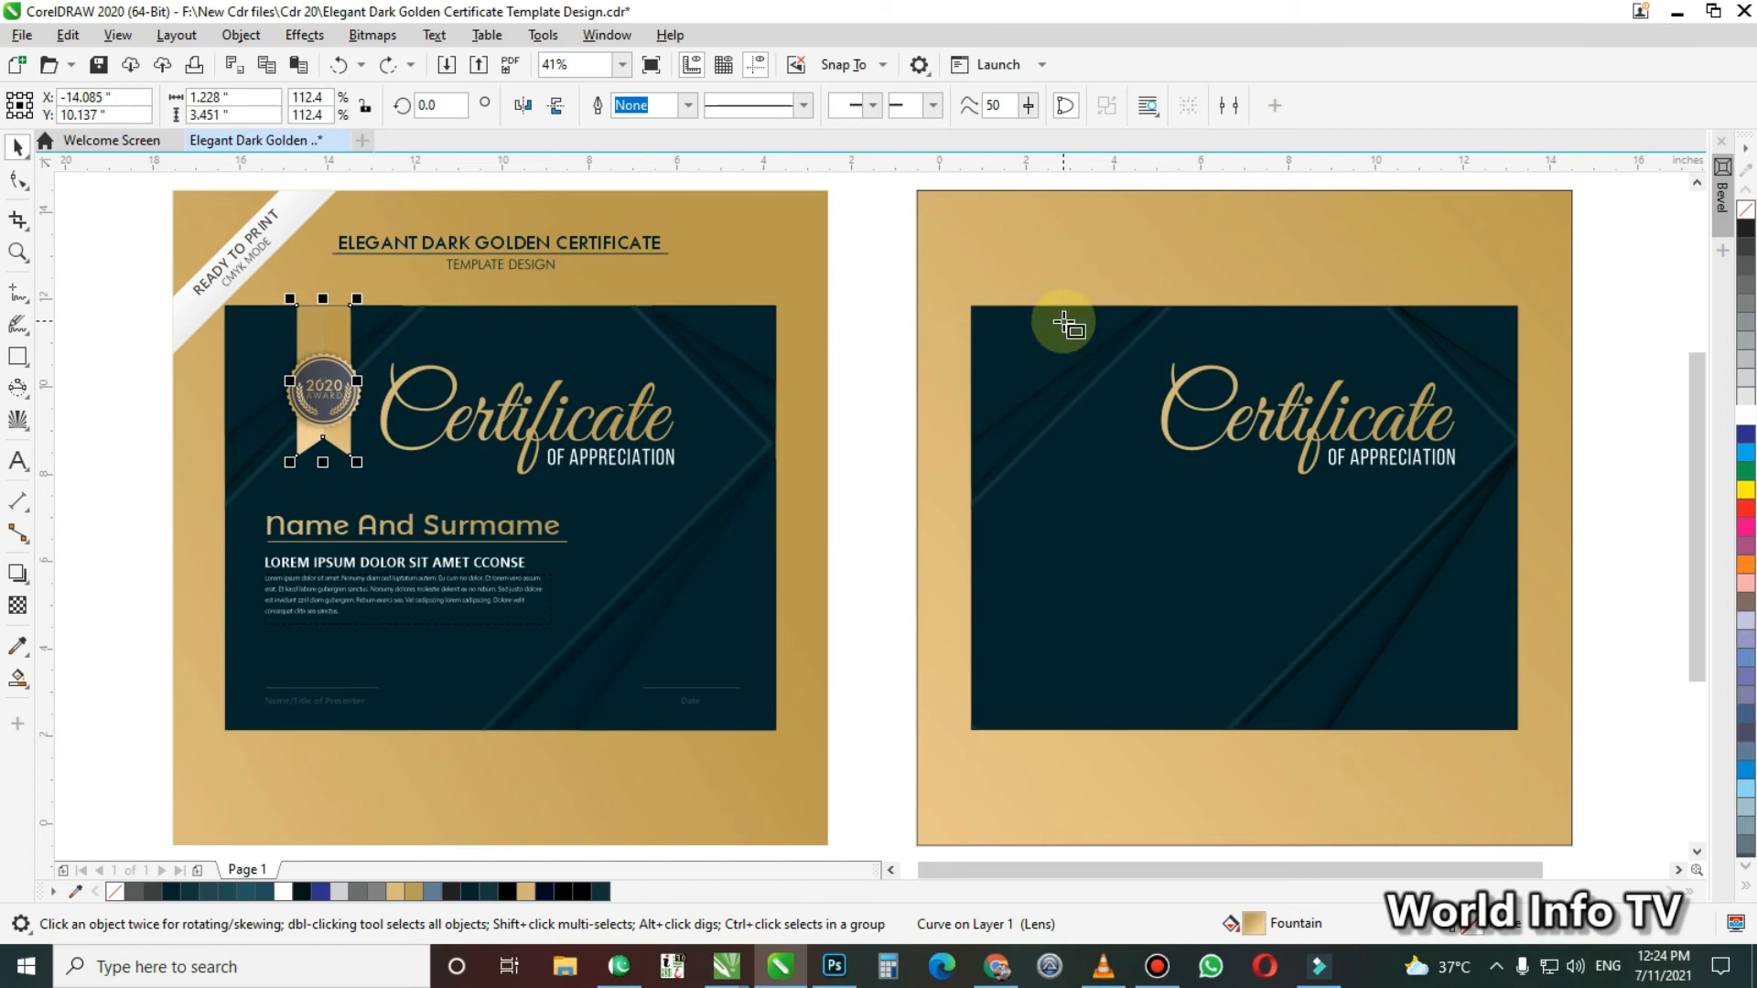
pyautogui.press('F6')
pyautogui.moveTo(1031, 305); pyautogui.dragTo(1107, 458)
pyautogui.press('space')
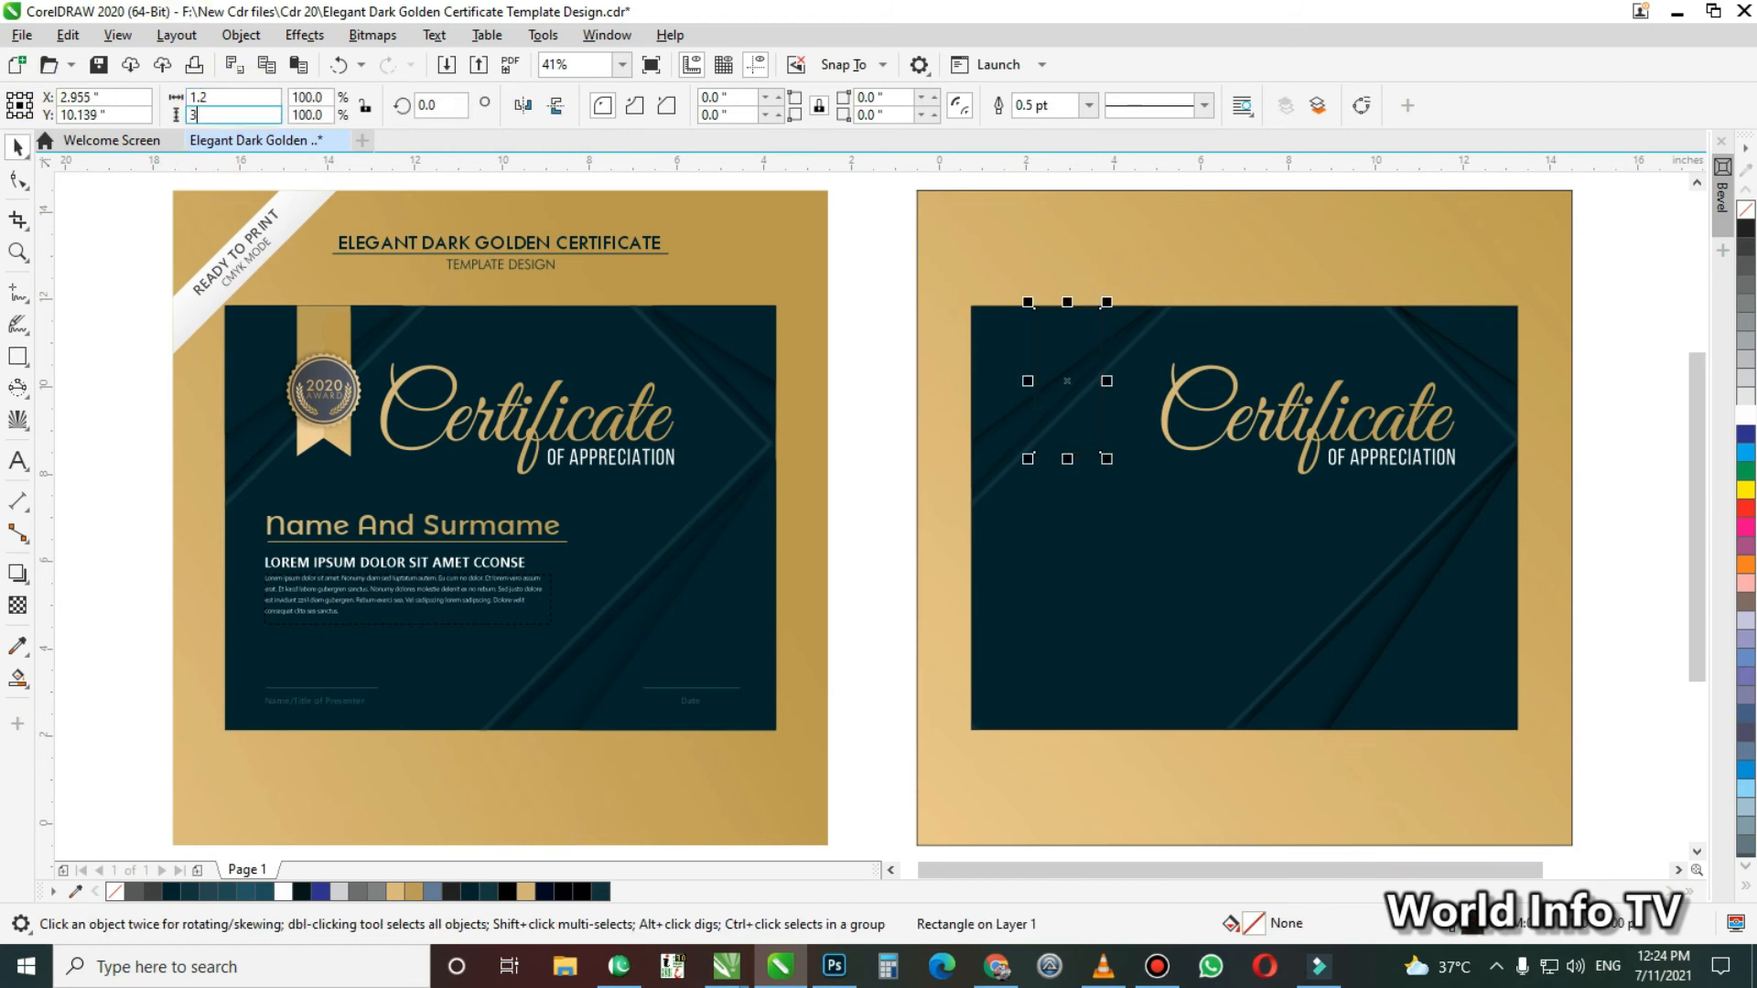
pyautogui.press('Return')
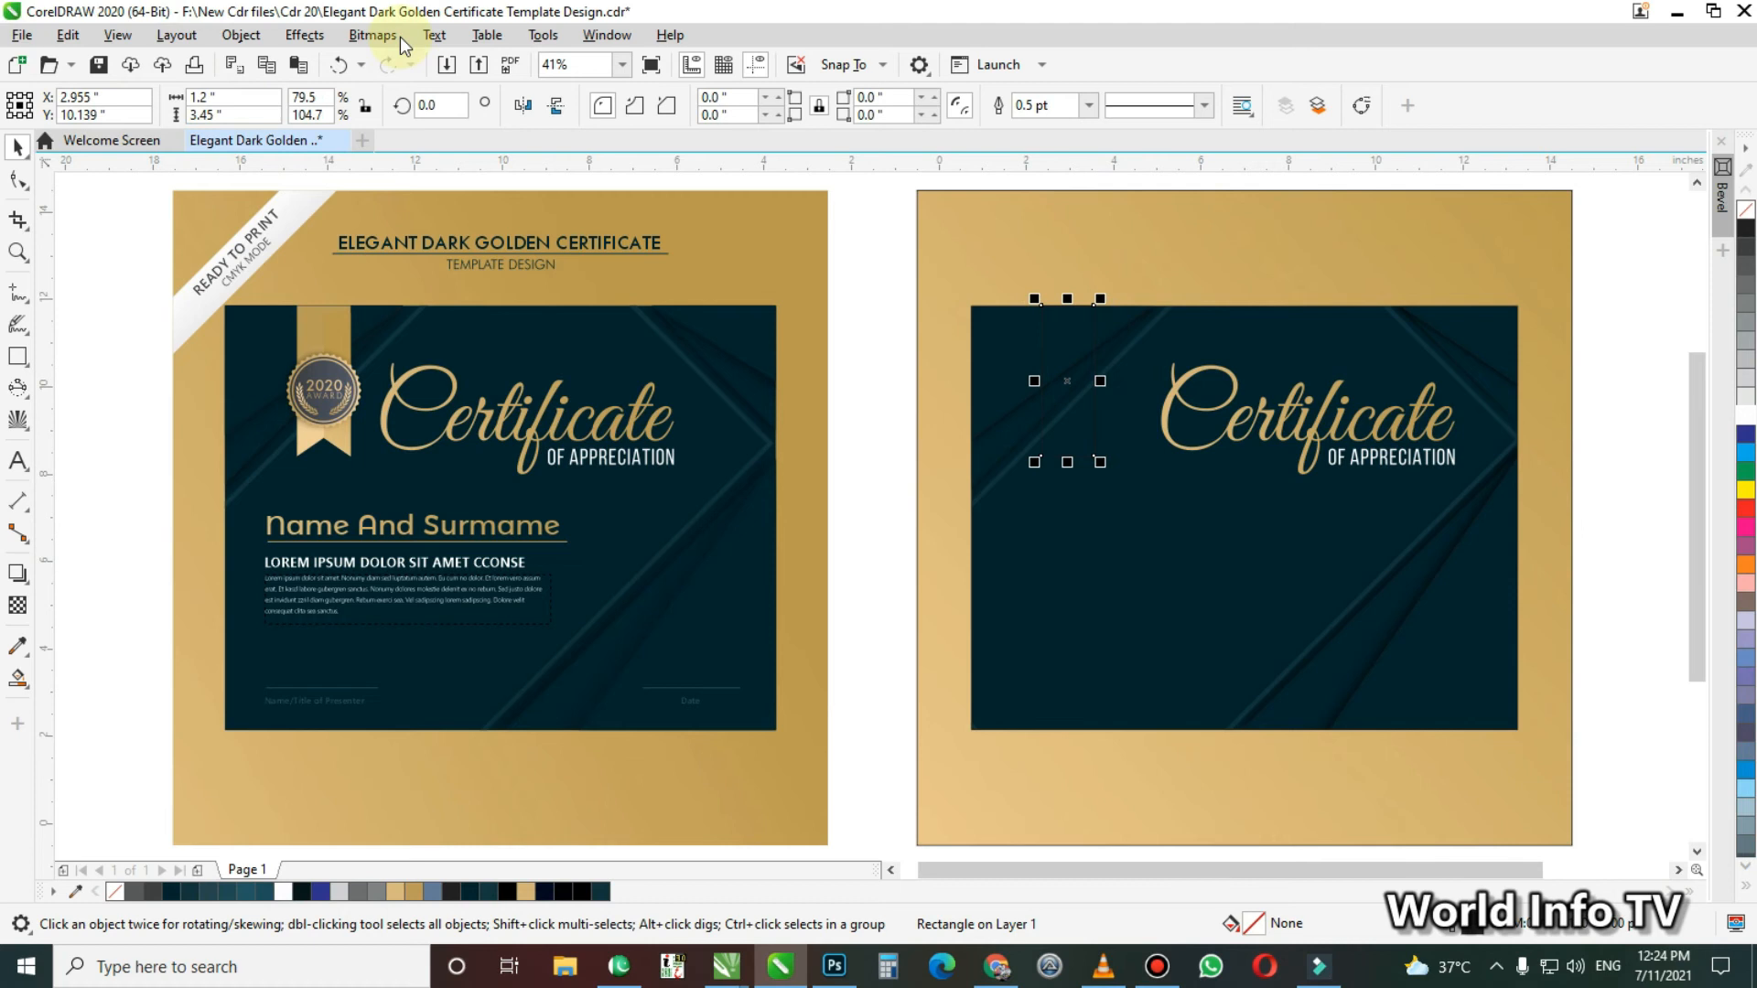
pyautogui.click(1748, 418)
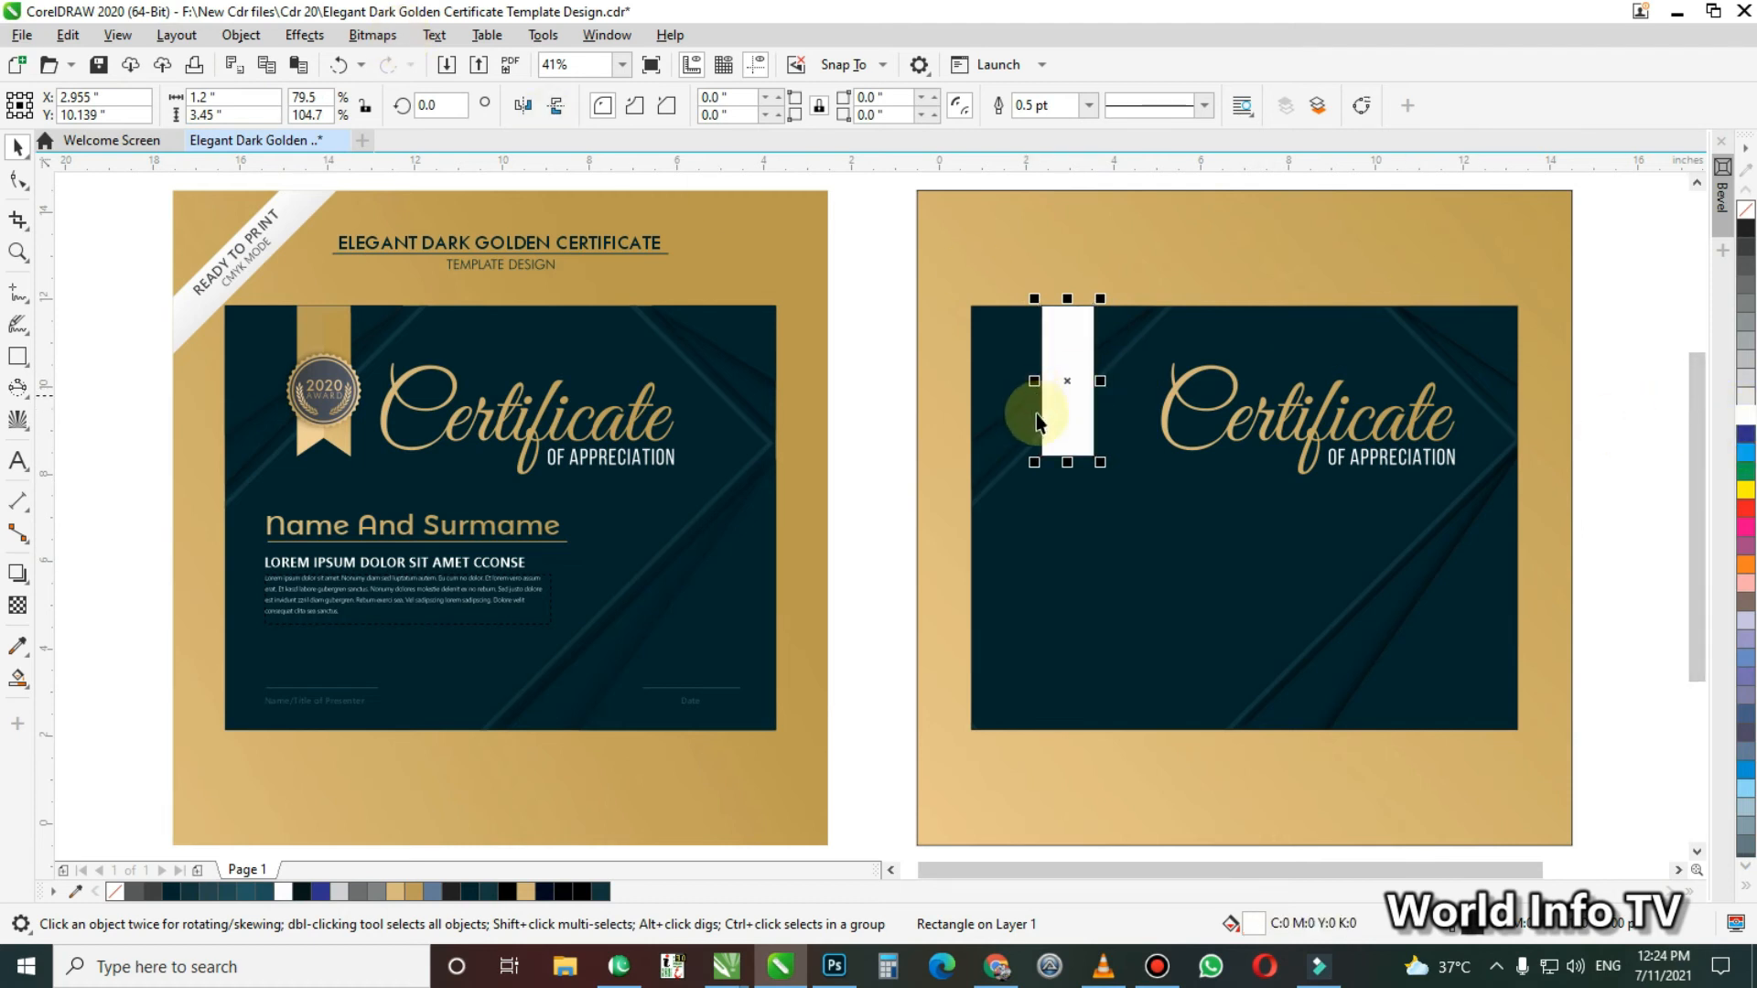
# Convert the white rectangle to curves, add a node midway along its lower edge, and raise it about 0.4 inches into a ribbon notch
pyautogui.press('F2')
pyautogui.moveTo(1010, 280); pyautogui.dragTo(1172, 526)
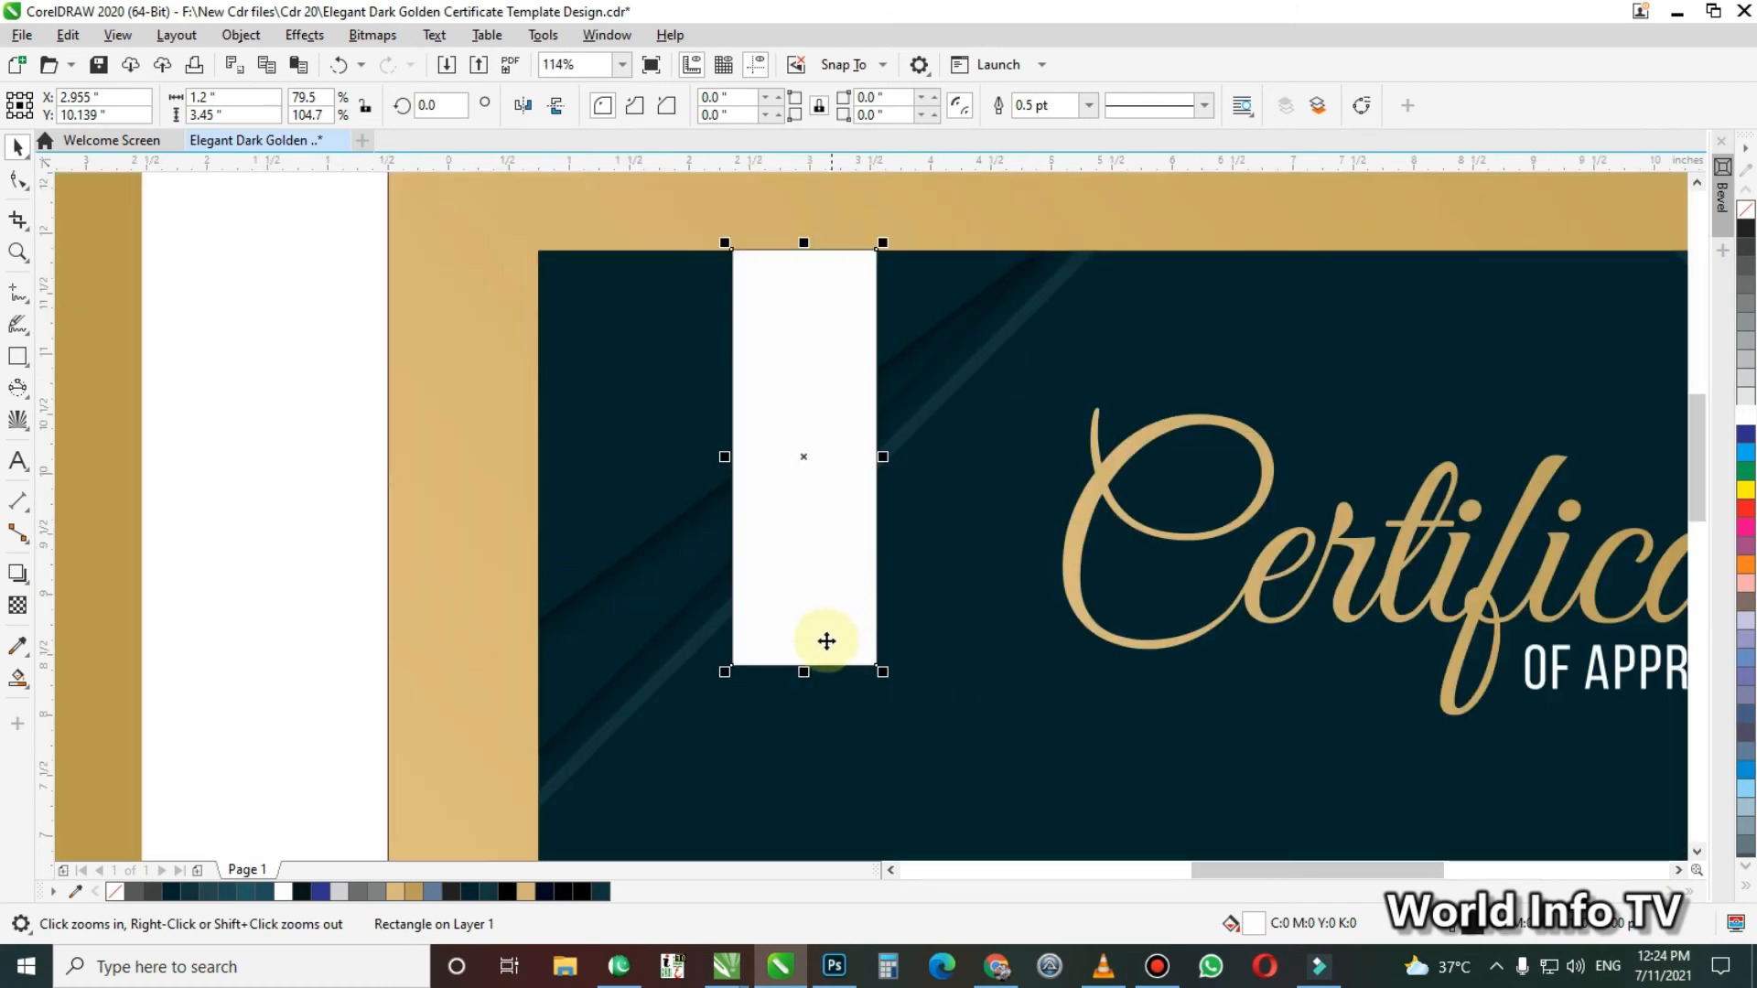
pyautogui.hotkey('ctrl', 'q')
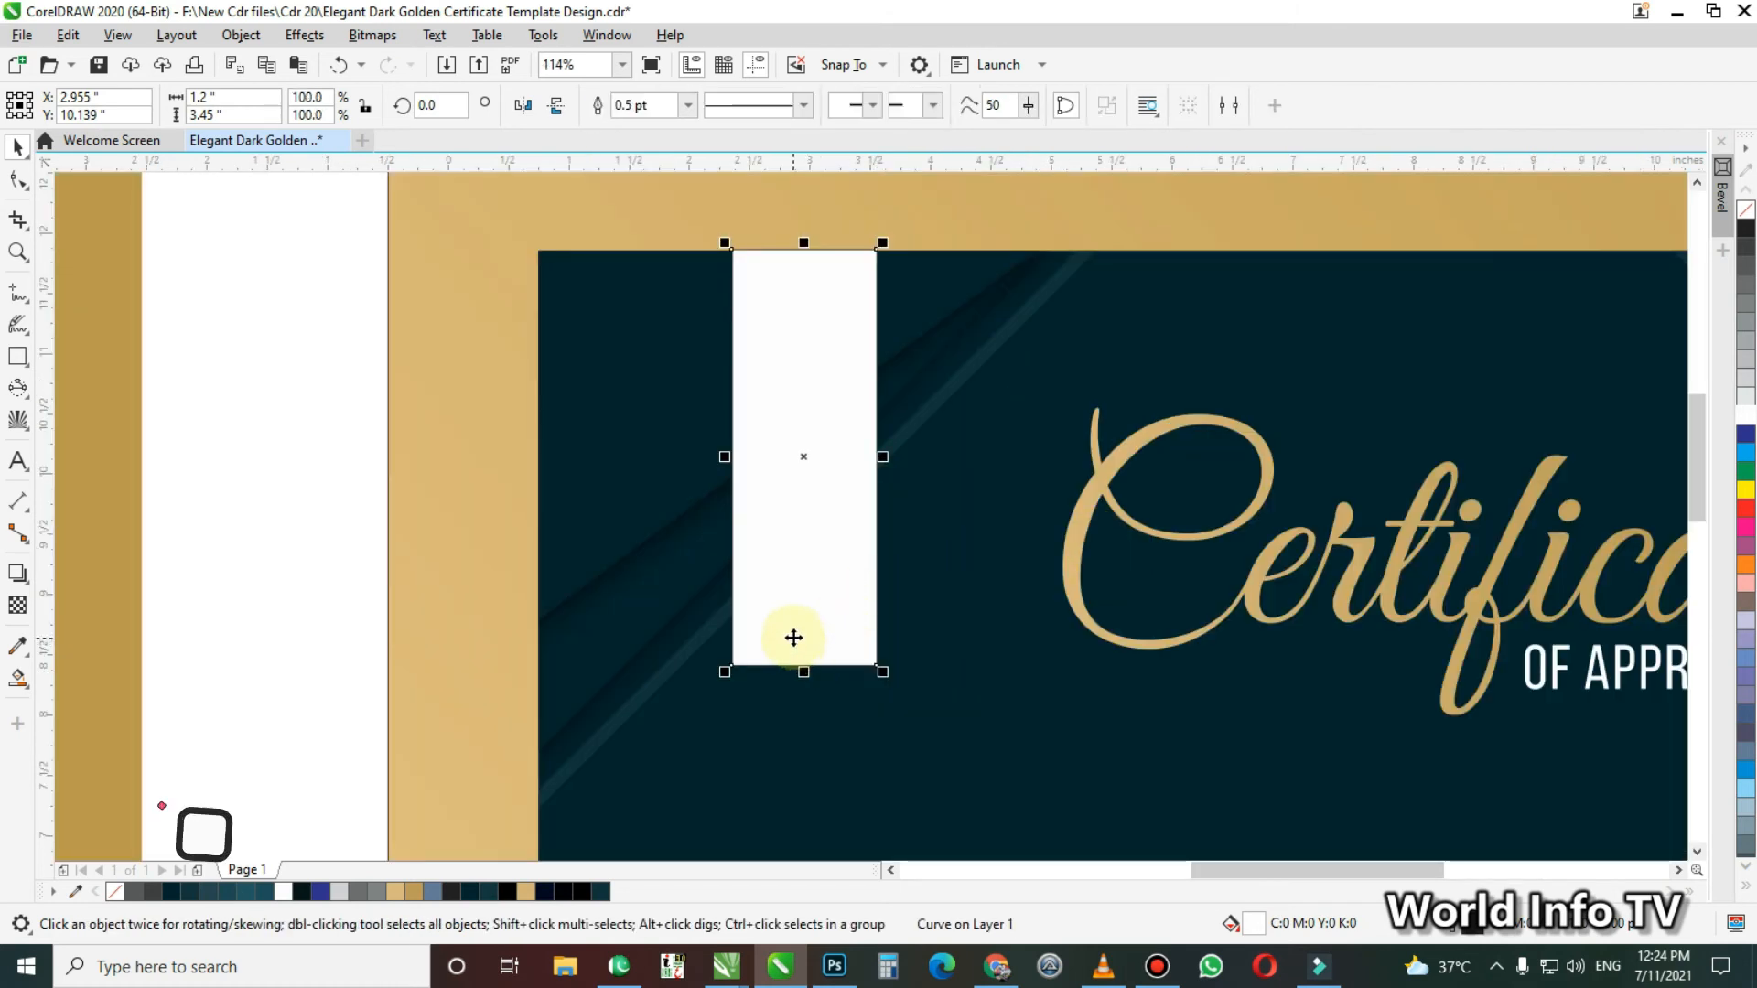
pyautogui.press('F10')
pyautogui.press('space')
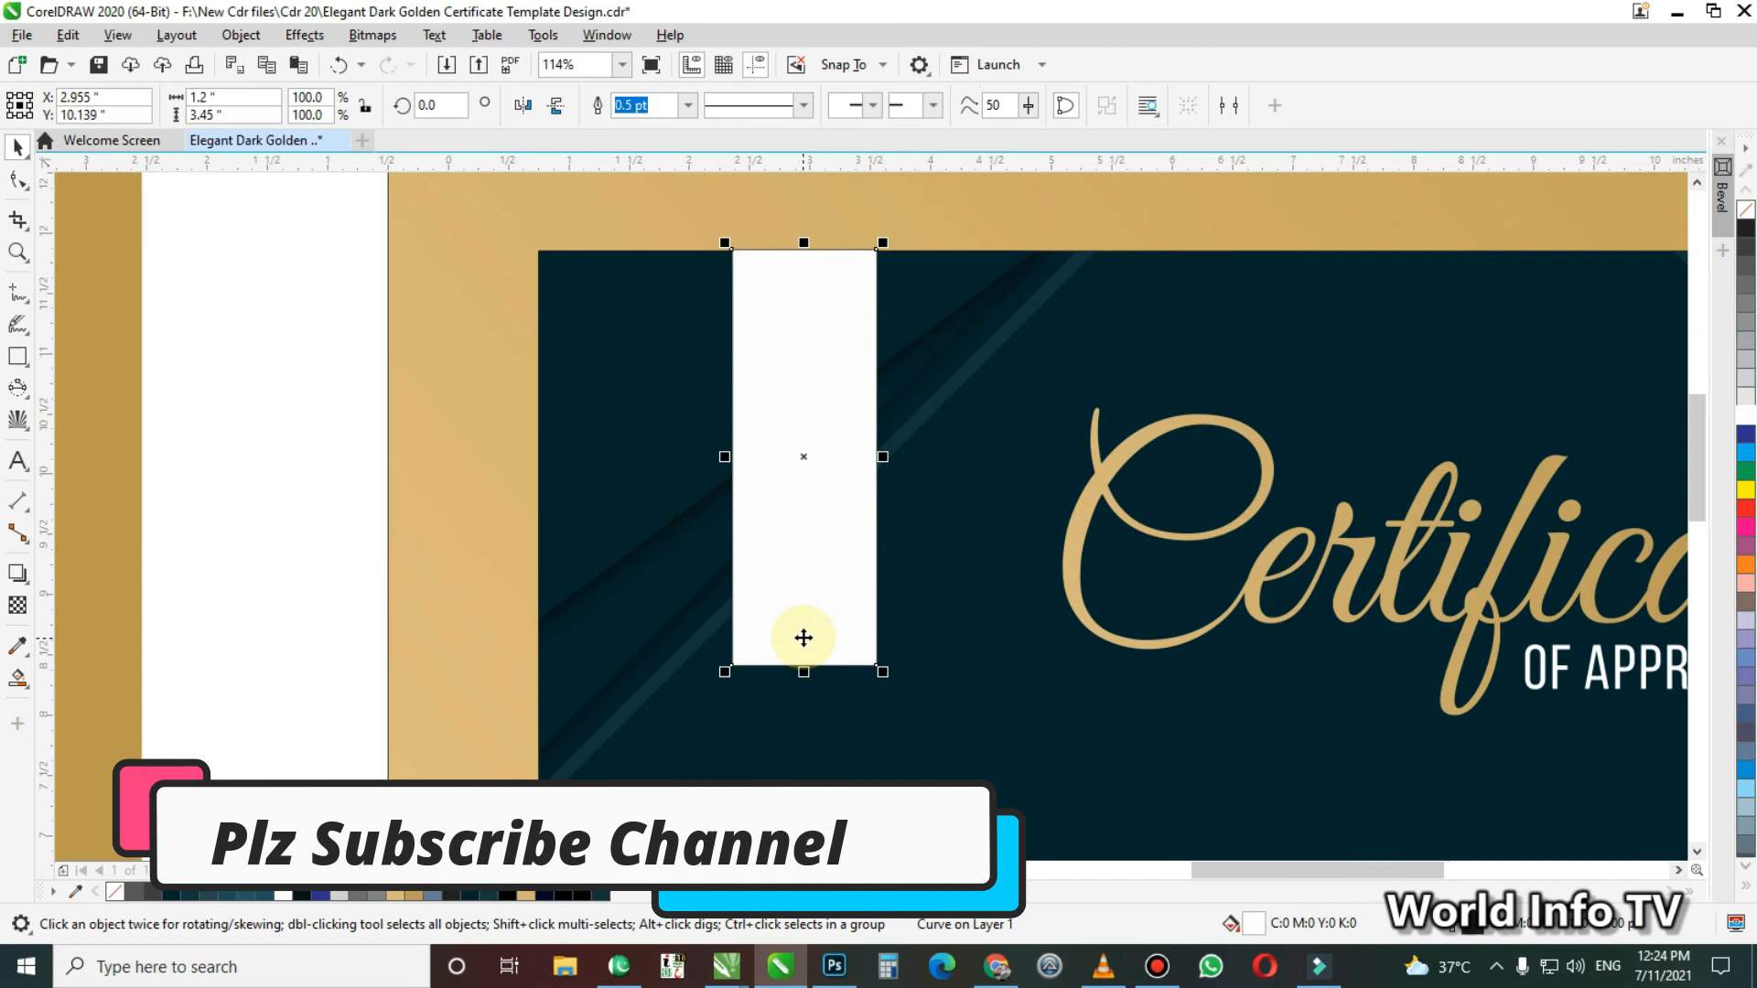
pyautogui.press('F10')
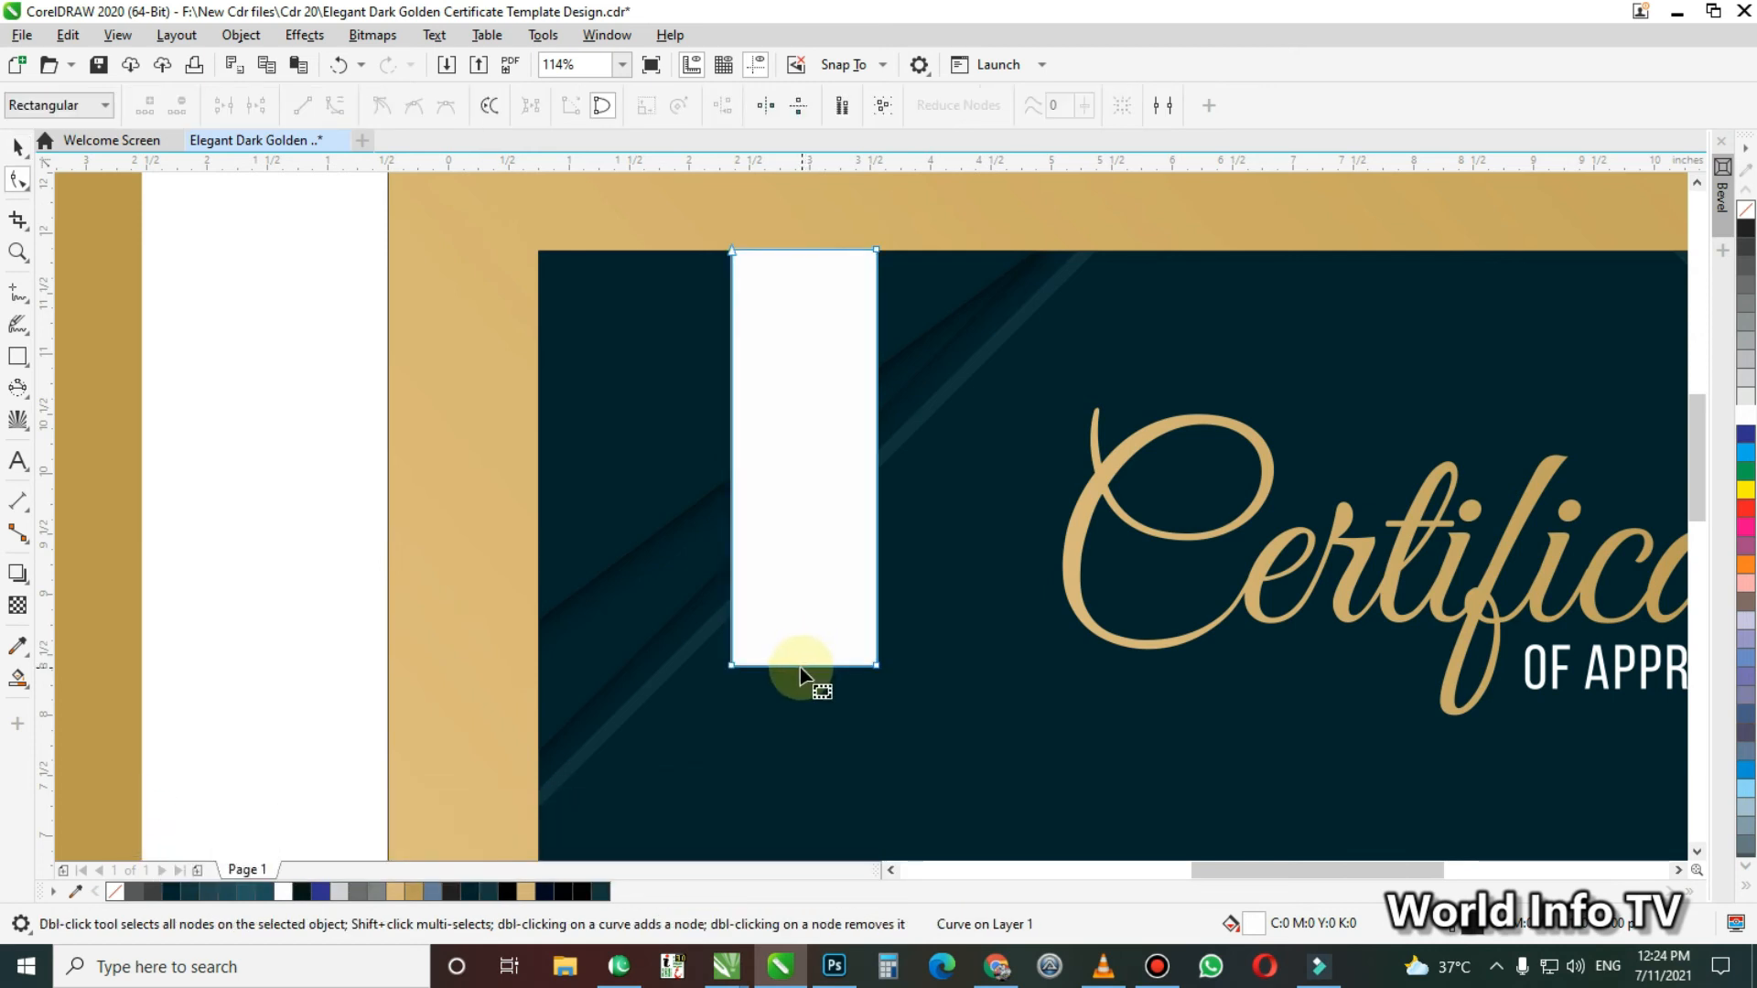
pyautogui.doubleClick(801, 667)
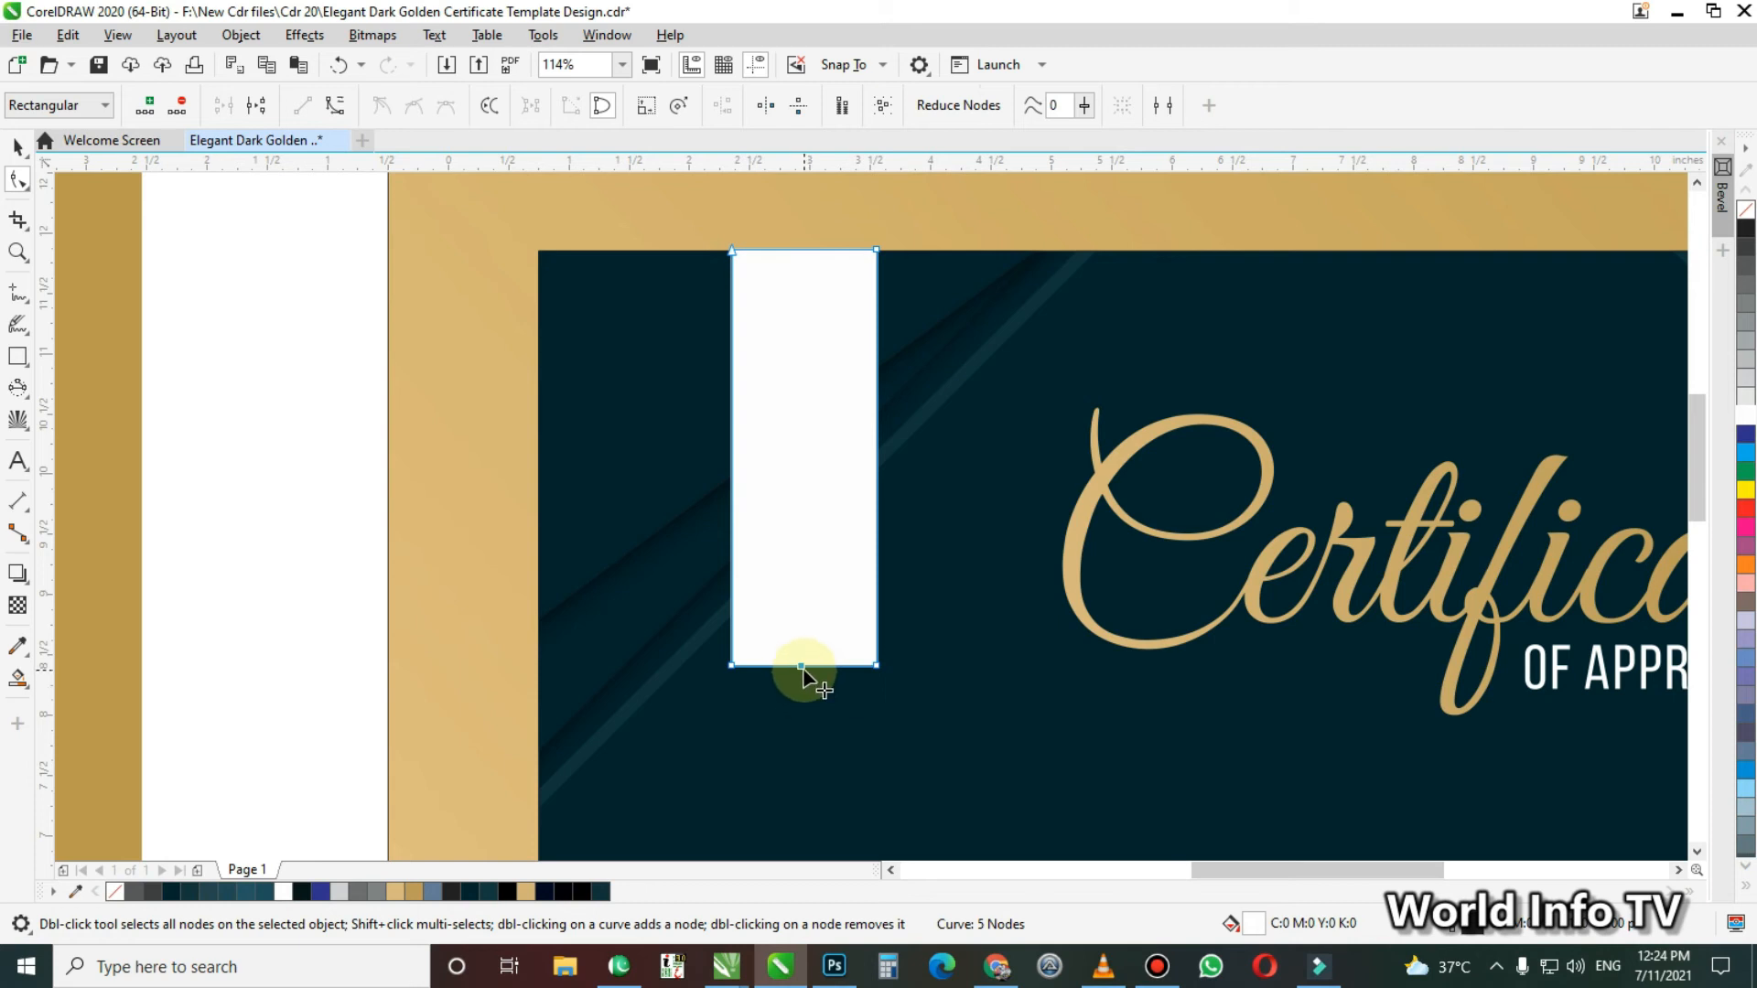
pyautogui.moveTo(802, 663); pyautogui.dragTo(804, 613)
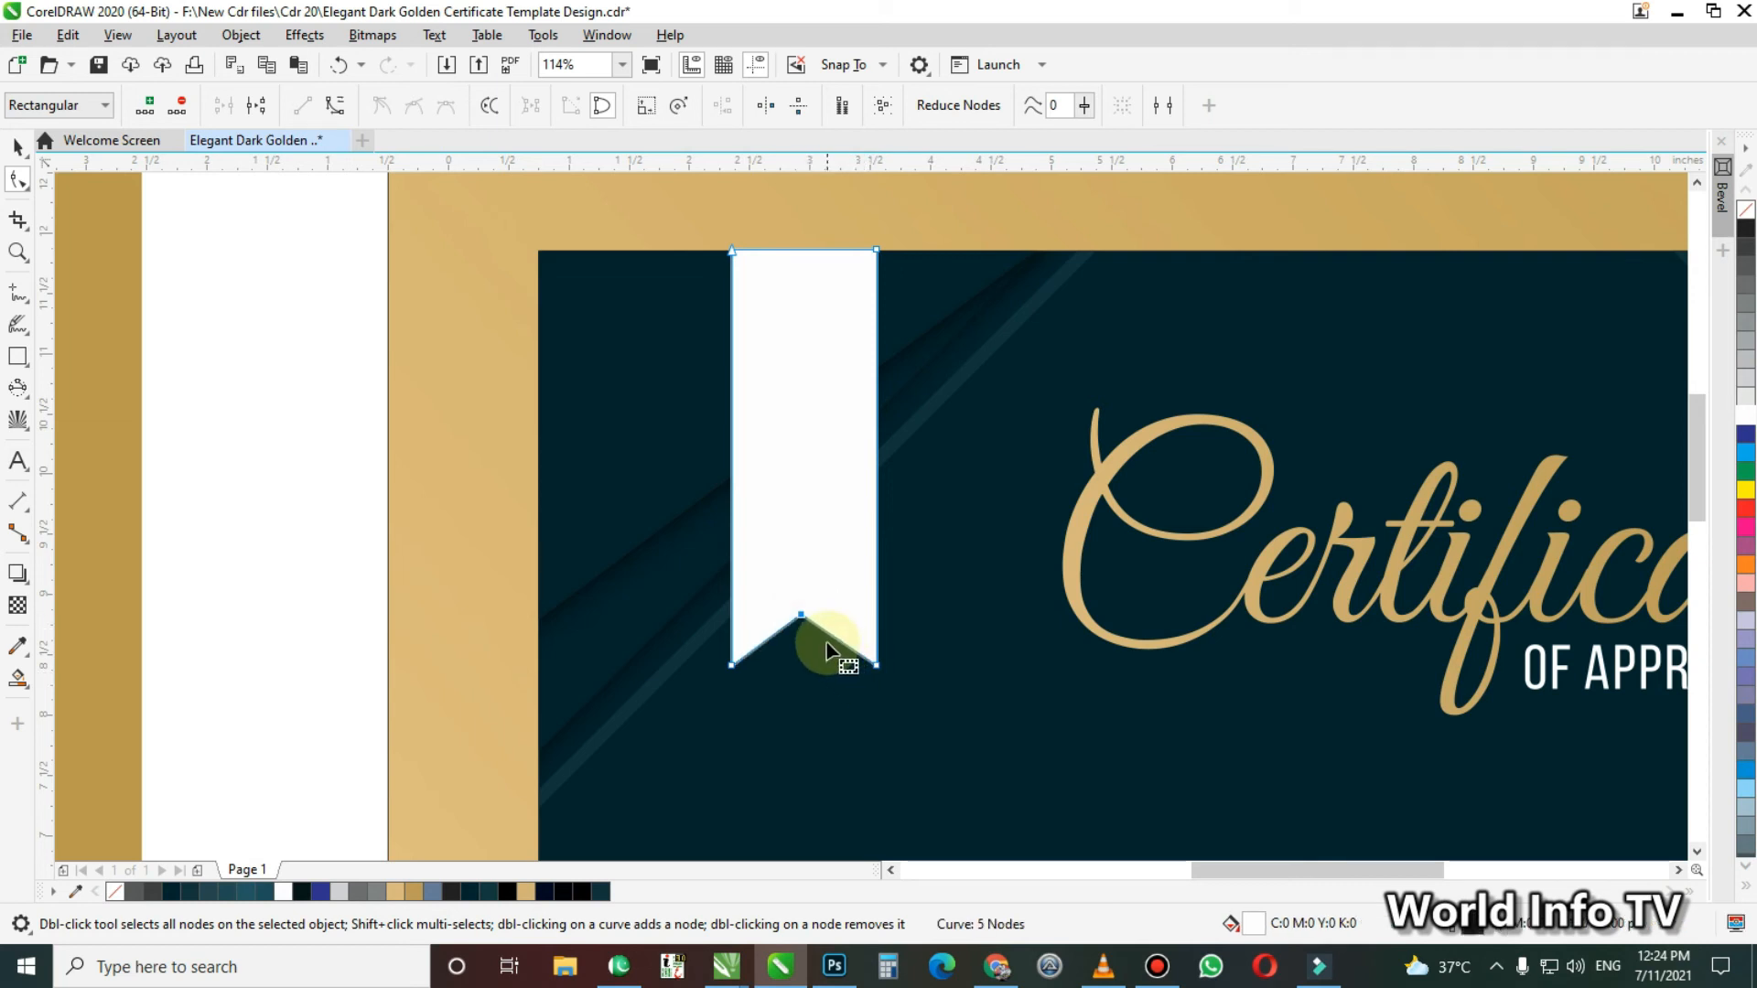
pyautogui.press('space')
pyautogui.click(330, 582)
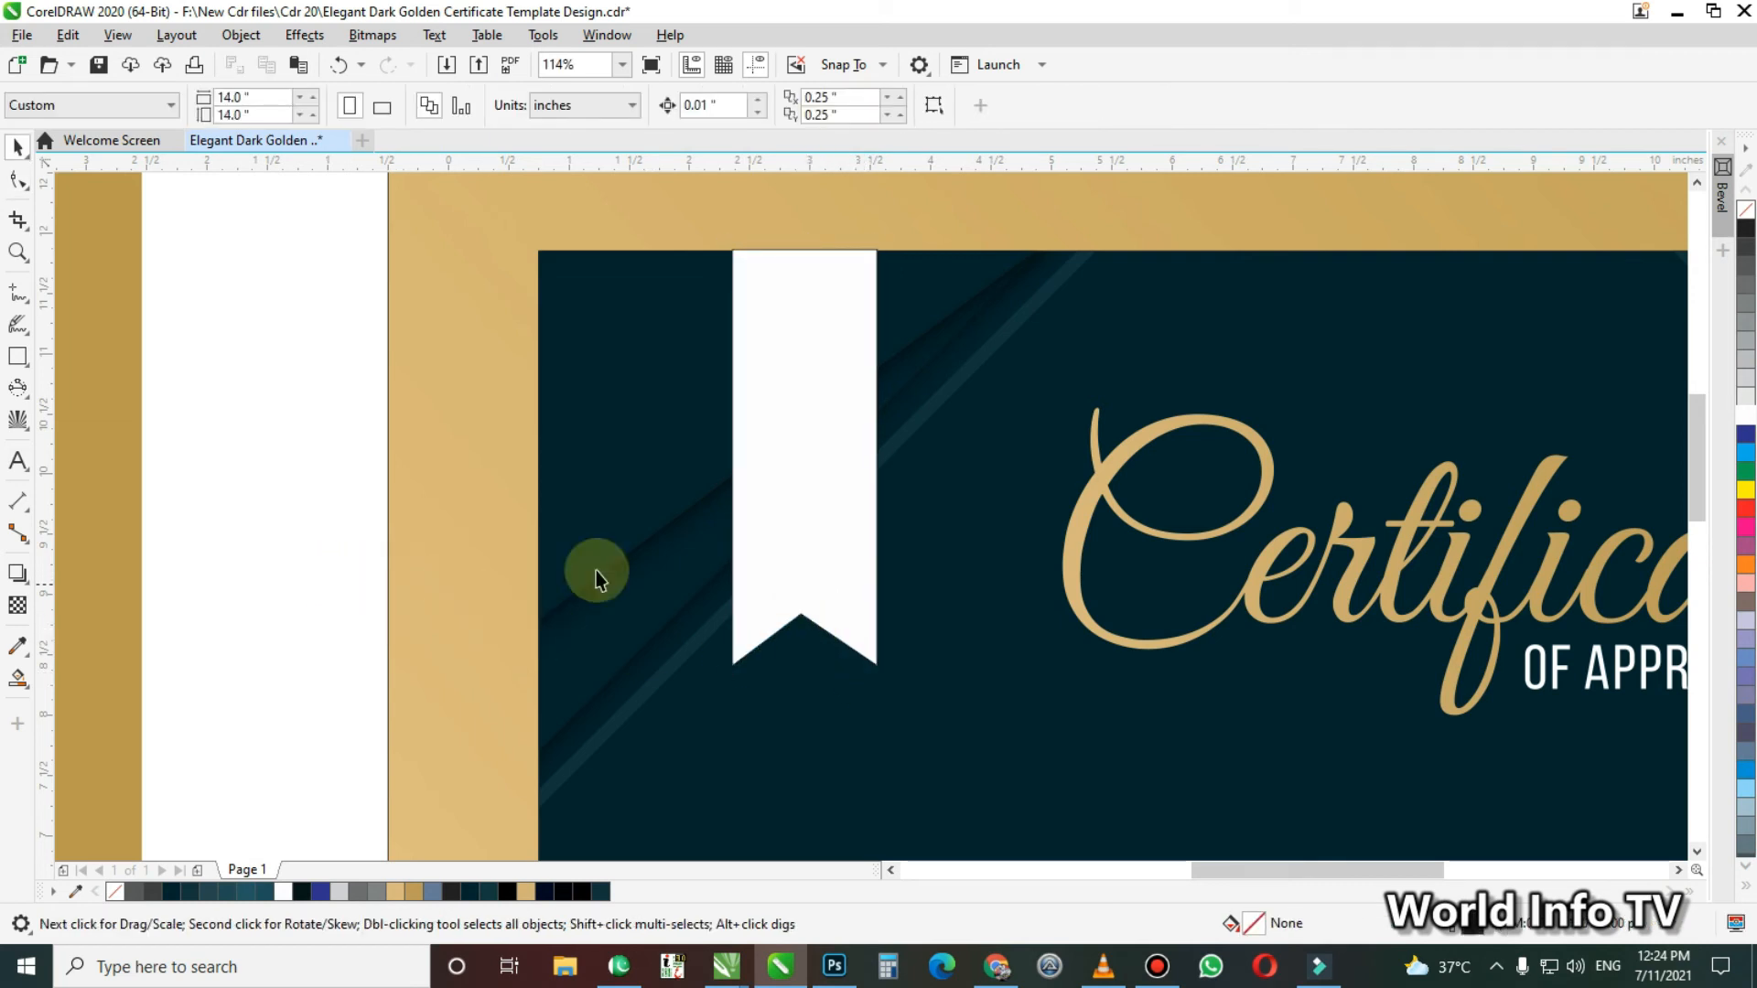
# Try filling the white ribbon with a gold sampled from the certificate's border, and undo the fill
pyautogui.click(797, 425)
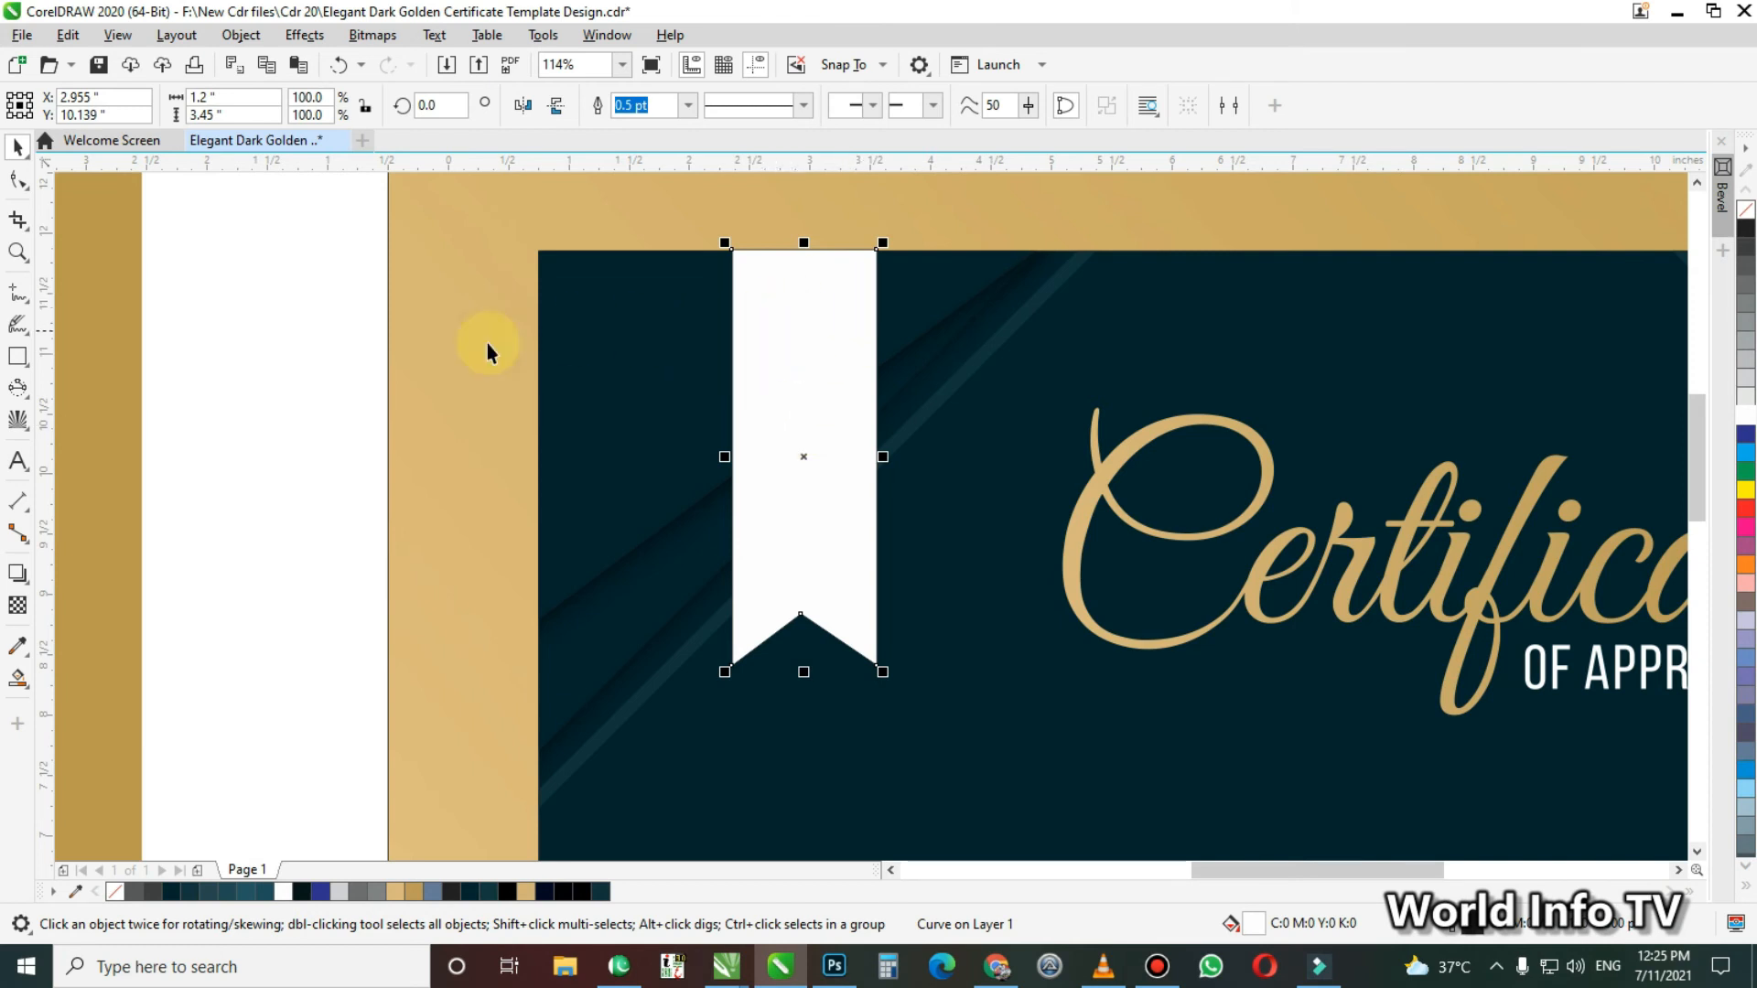
pyautogui.press('space')
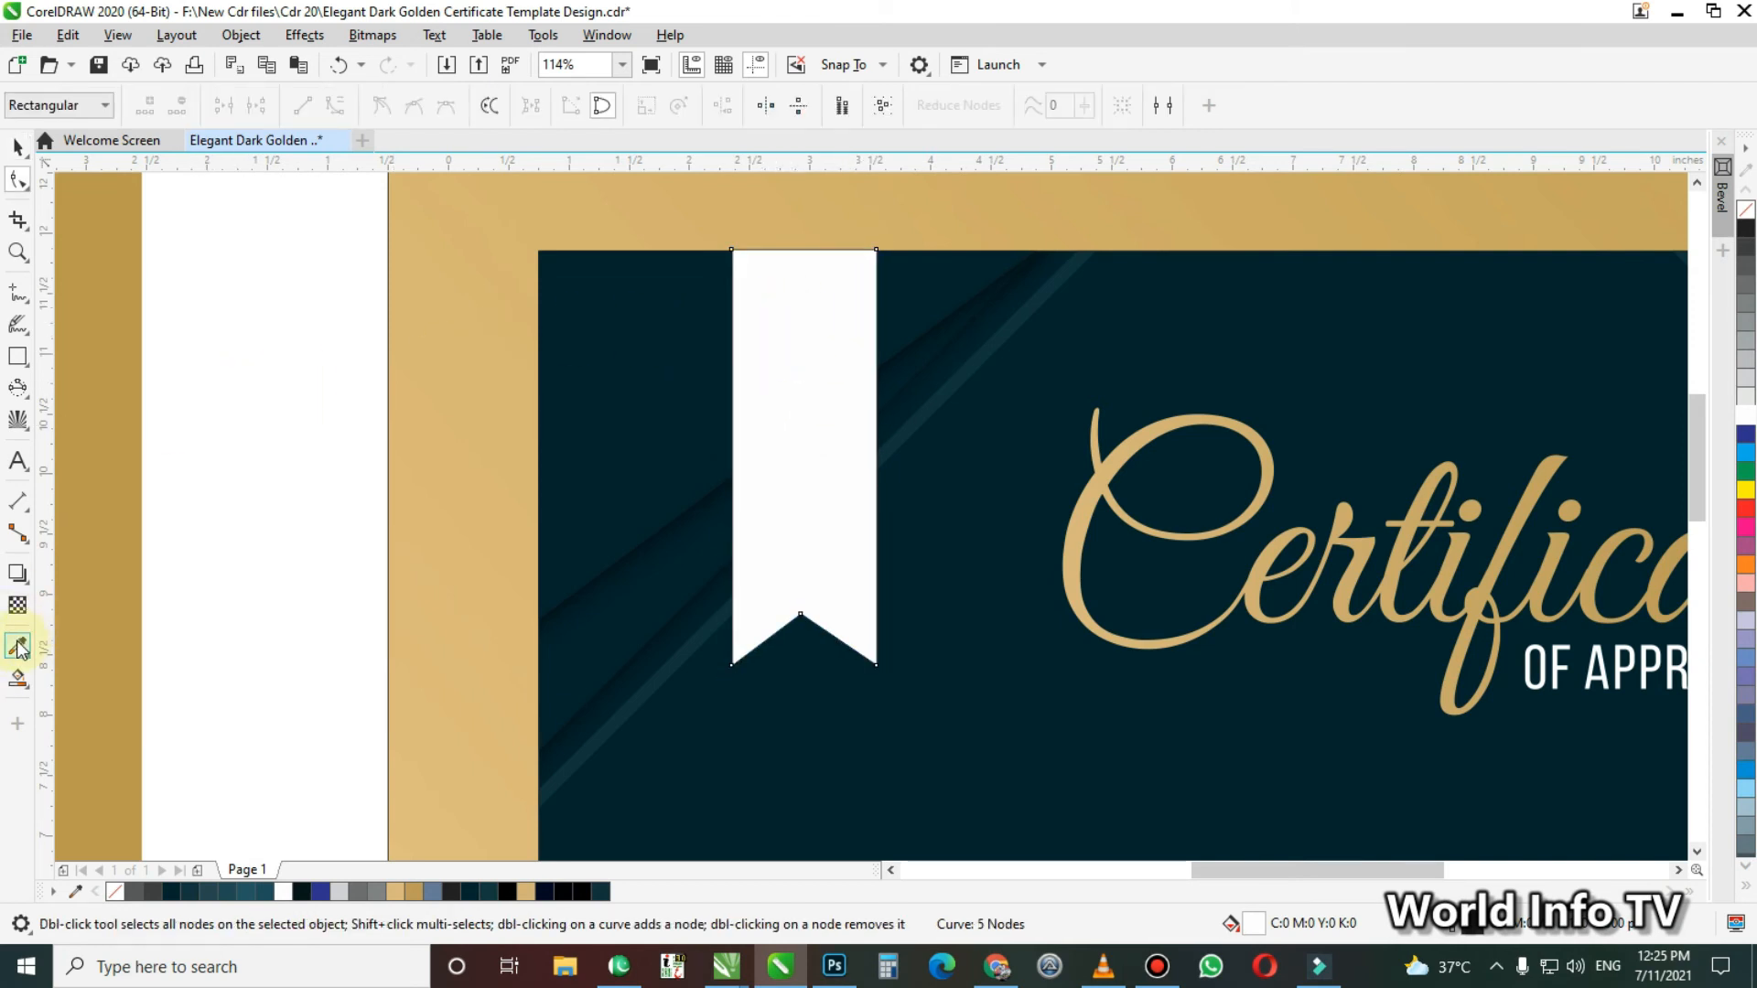
pyautogui.click(17, 645)
pyautogui.click(467, 446)
pyautogui.click(779, 386)
pyautogui.hotkey('ctrl', 'z')
pyautogui.press('space')
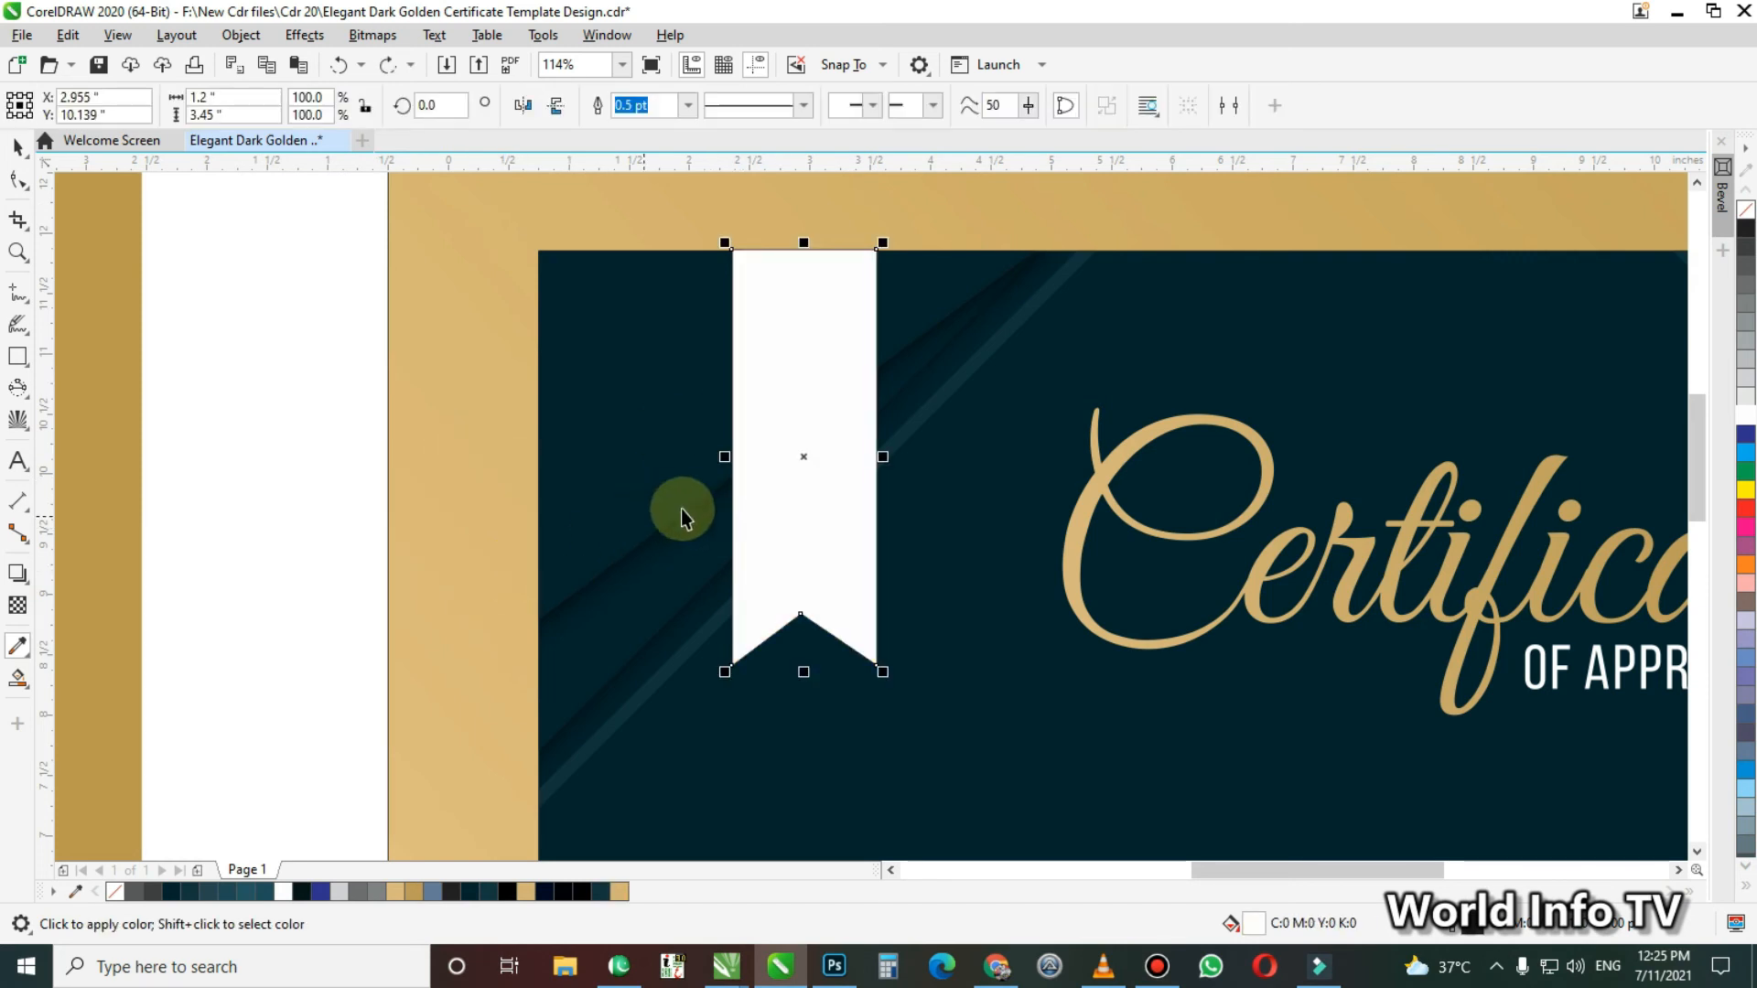
# Apply a fountain fill to the white ribbon, running from dark gold near its upper edge to light gold at the notched end
pyautogui.press('g')
pyautogui.moveTo(859, 256); pyautogui.dragTo(746, 676)
pyautogui.moveTo(860, 252); pyautogui.dragTo(836, 316)
pyautogui.moveTo(401, 889); pyautogui.dragTo(731, 679)
pyautogui.click(747, 676)
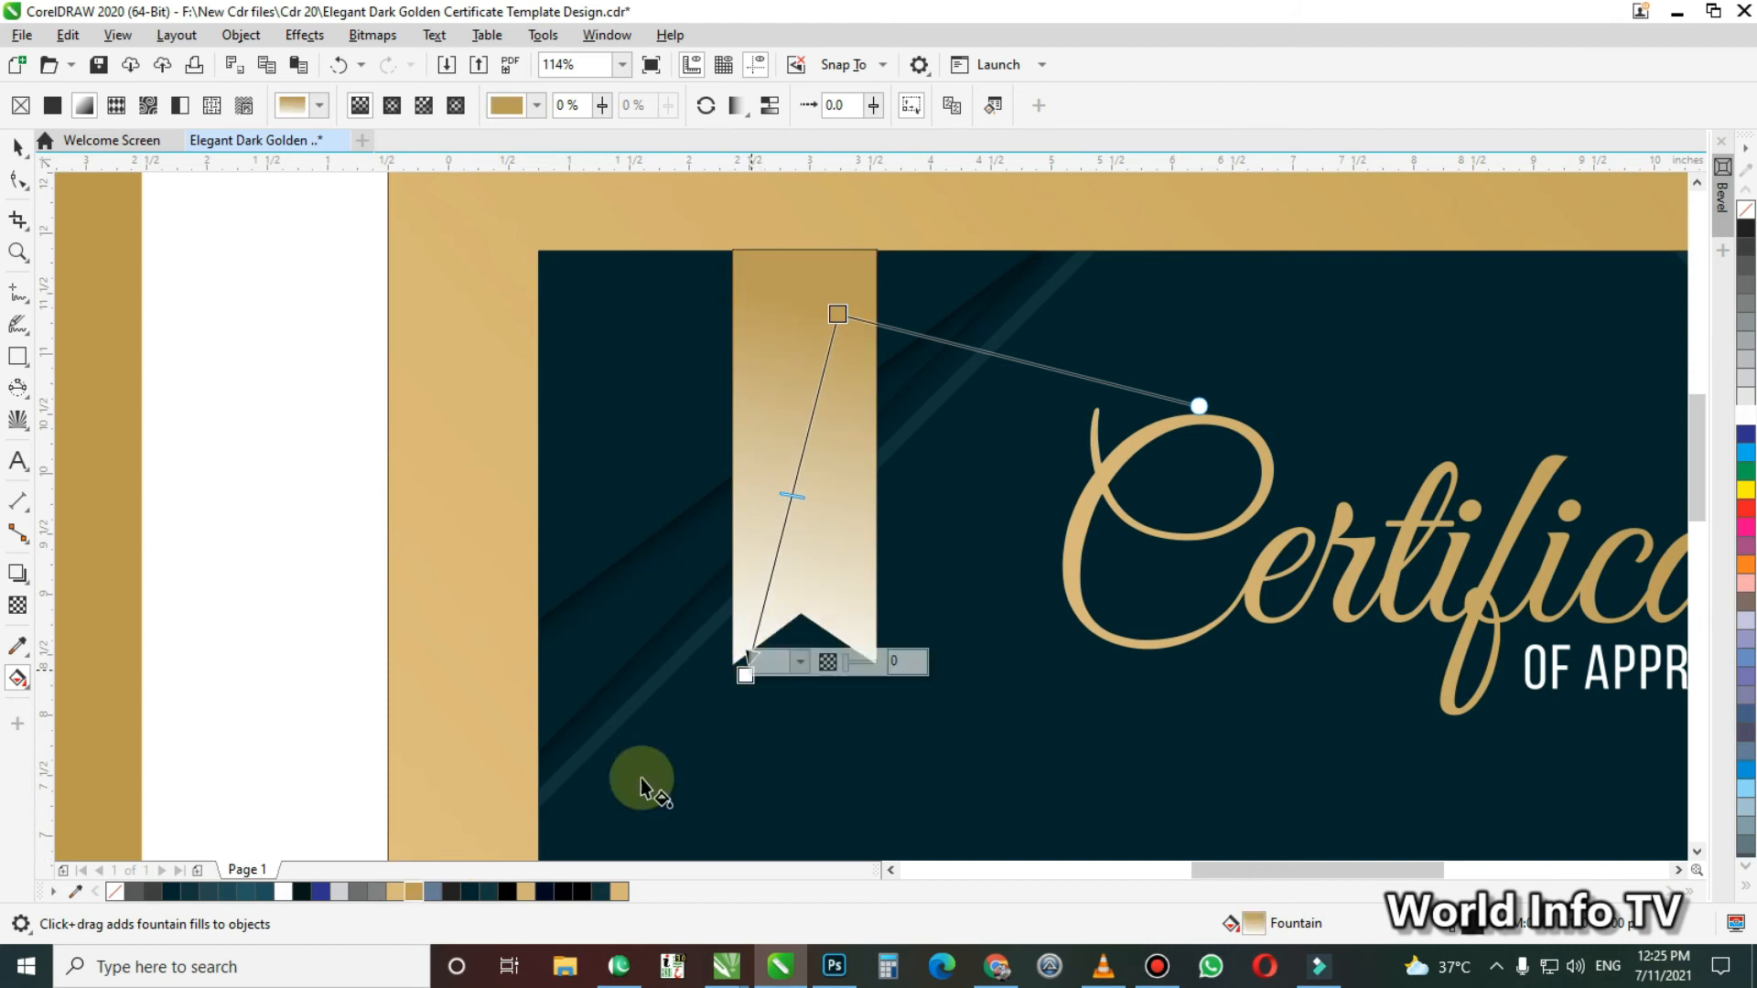
pyautogui.click(399, 890)
pyautogui.click(325, 560)
pyautogui.press('space')
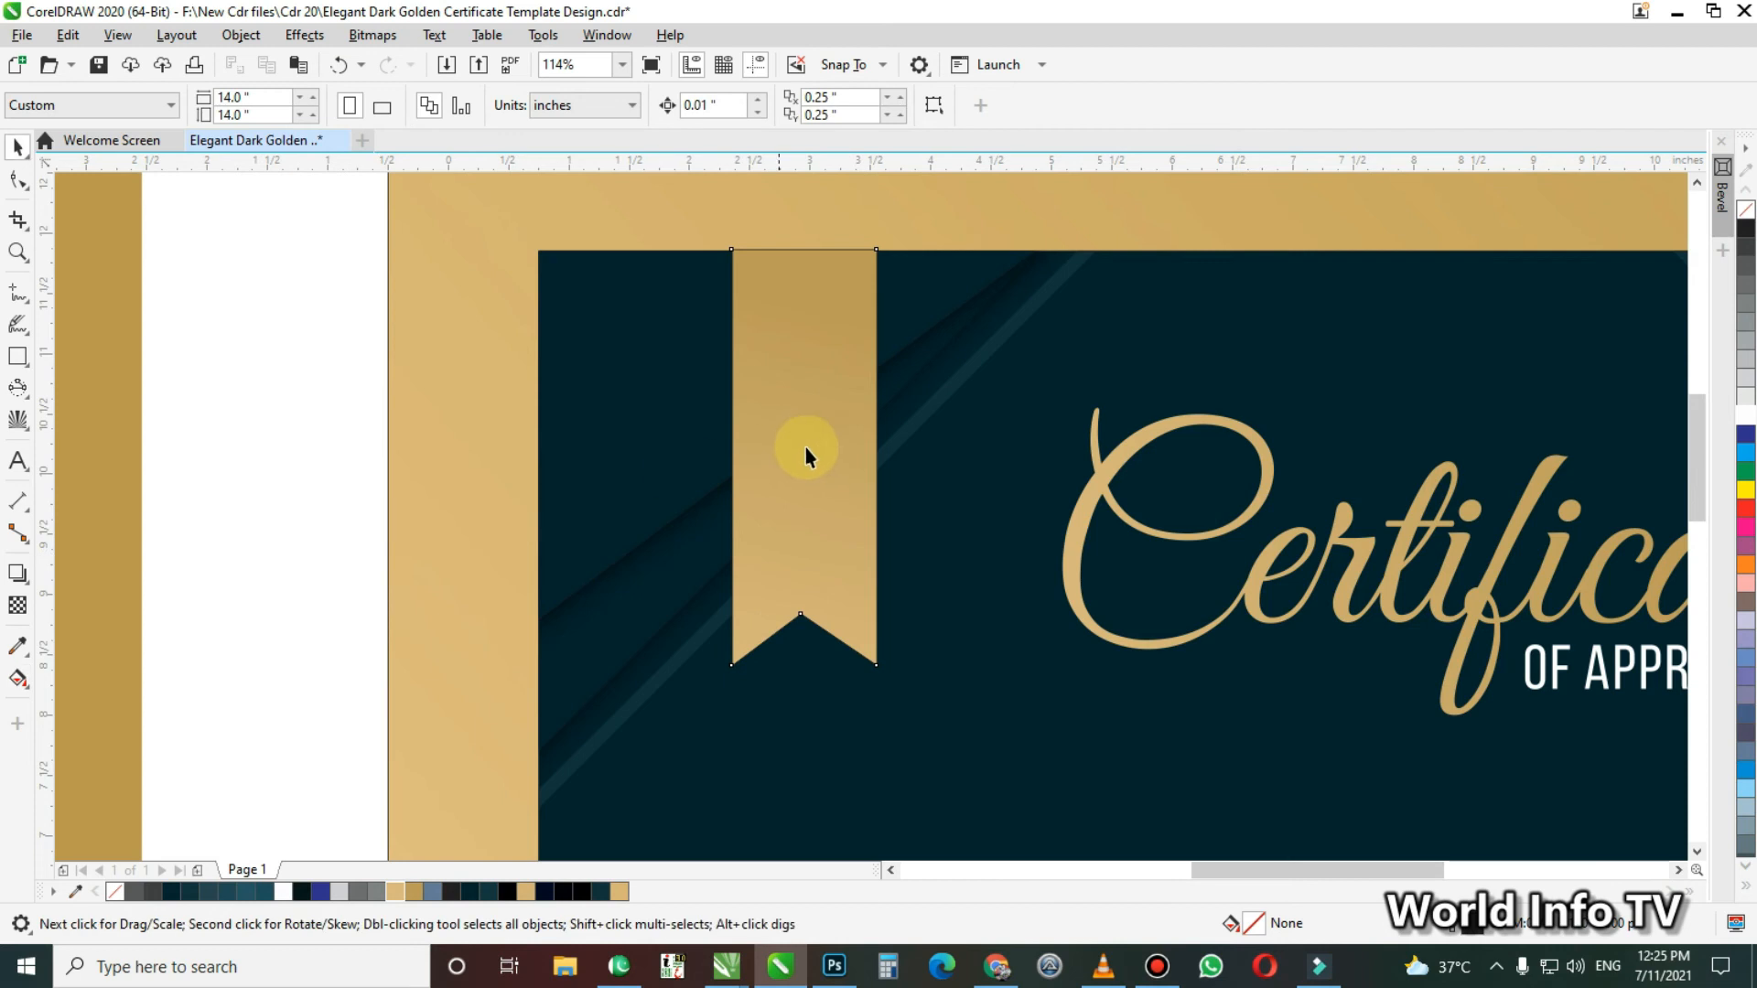
# Draw a rectangle about 0.61 by 3.46 inches over the right half of the new gold ribbon, using the reference ribbon as a guide
pyautogui.press('F4')
pyautogui.press('F2')
pyautogui.moveTo(253, 274); pyautogui.dragTo(456, 516)
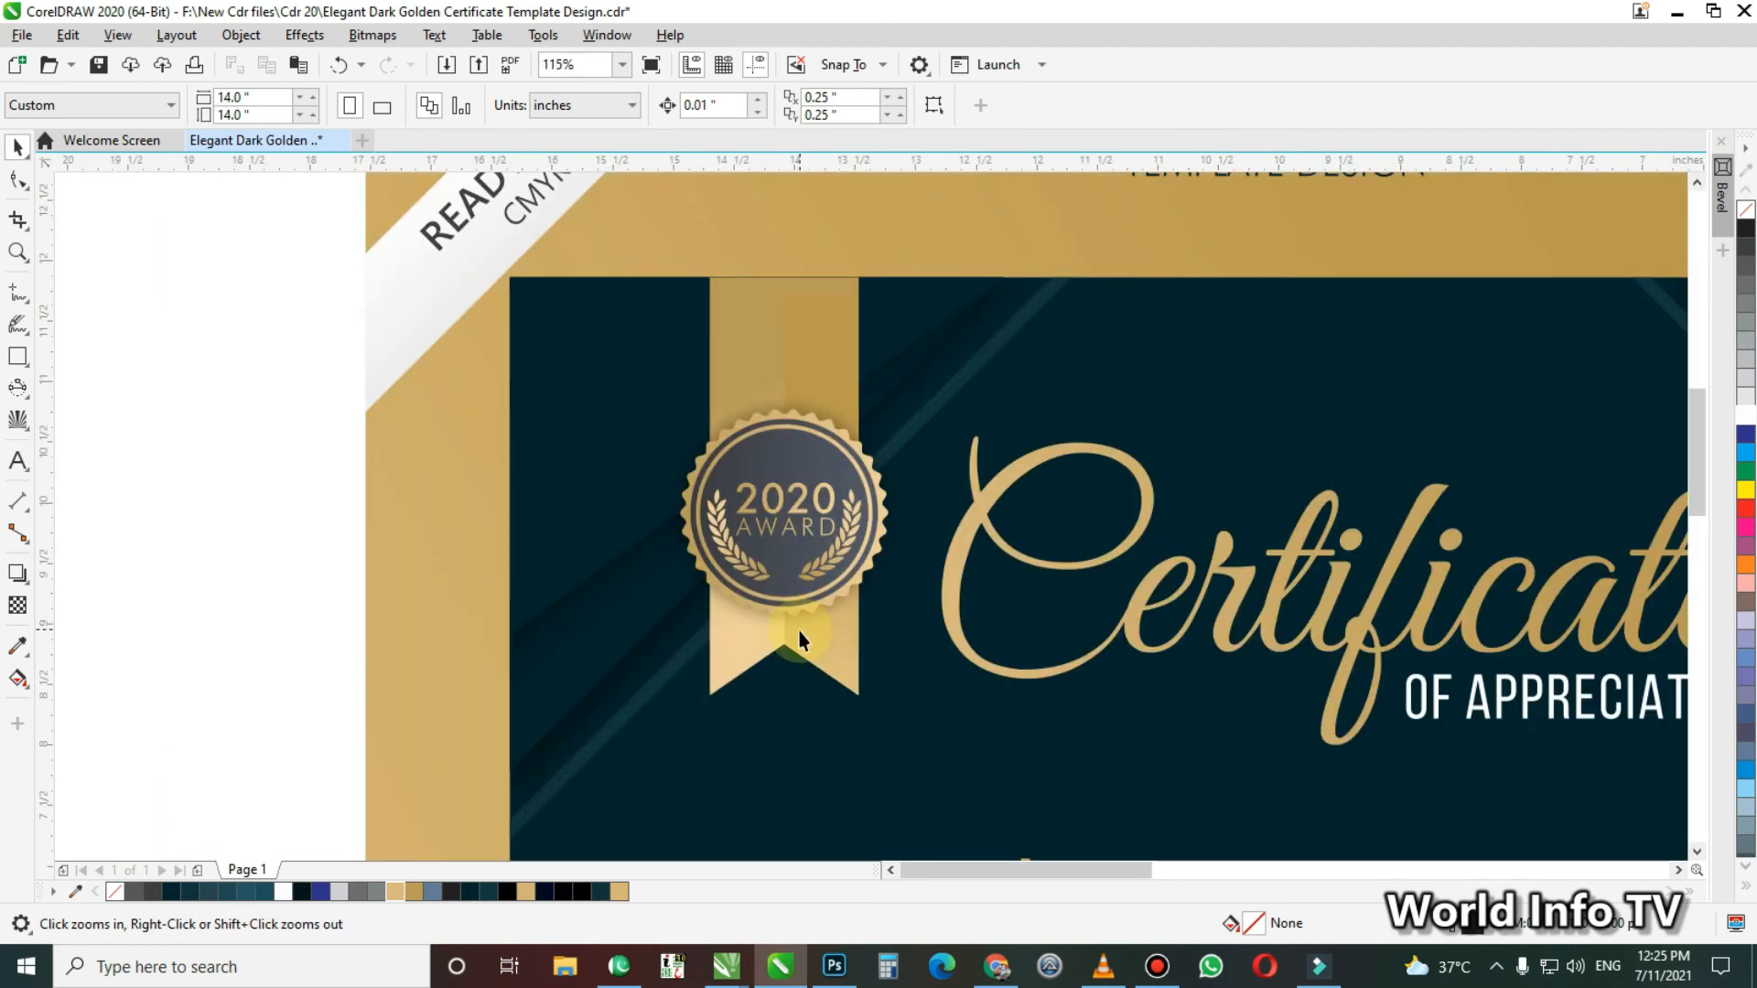
pyautogui.rightClick(1222, 530)
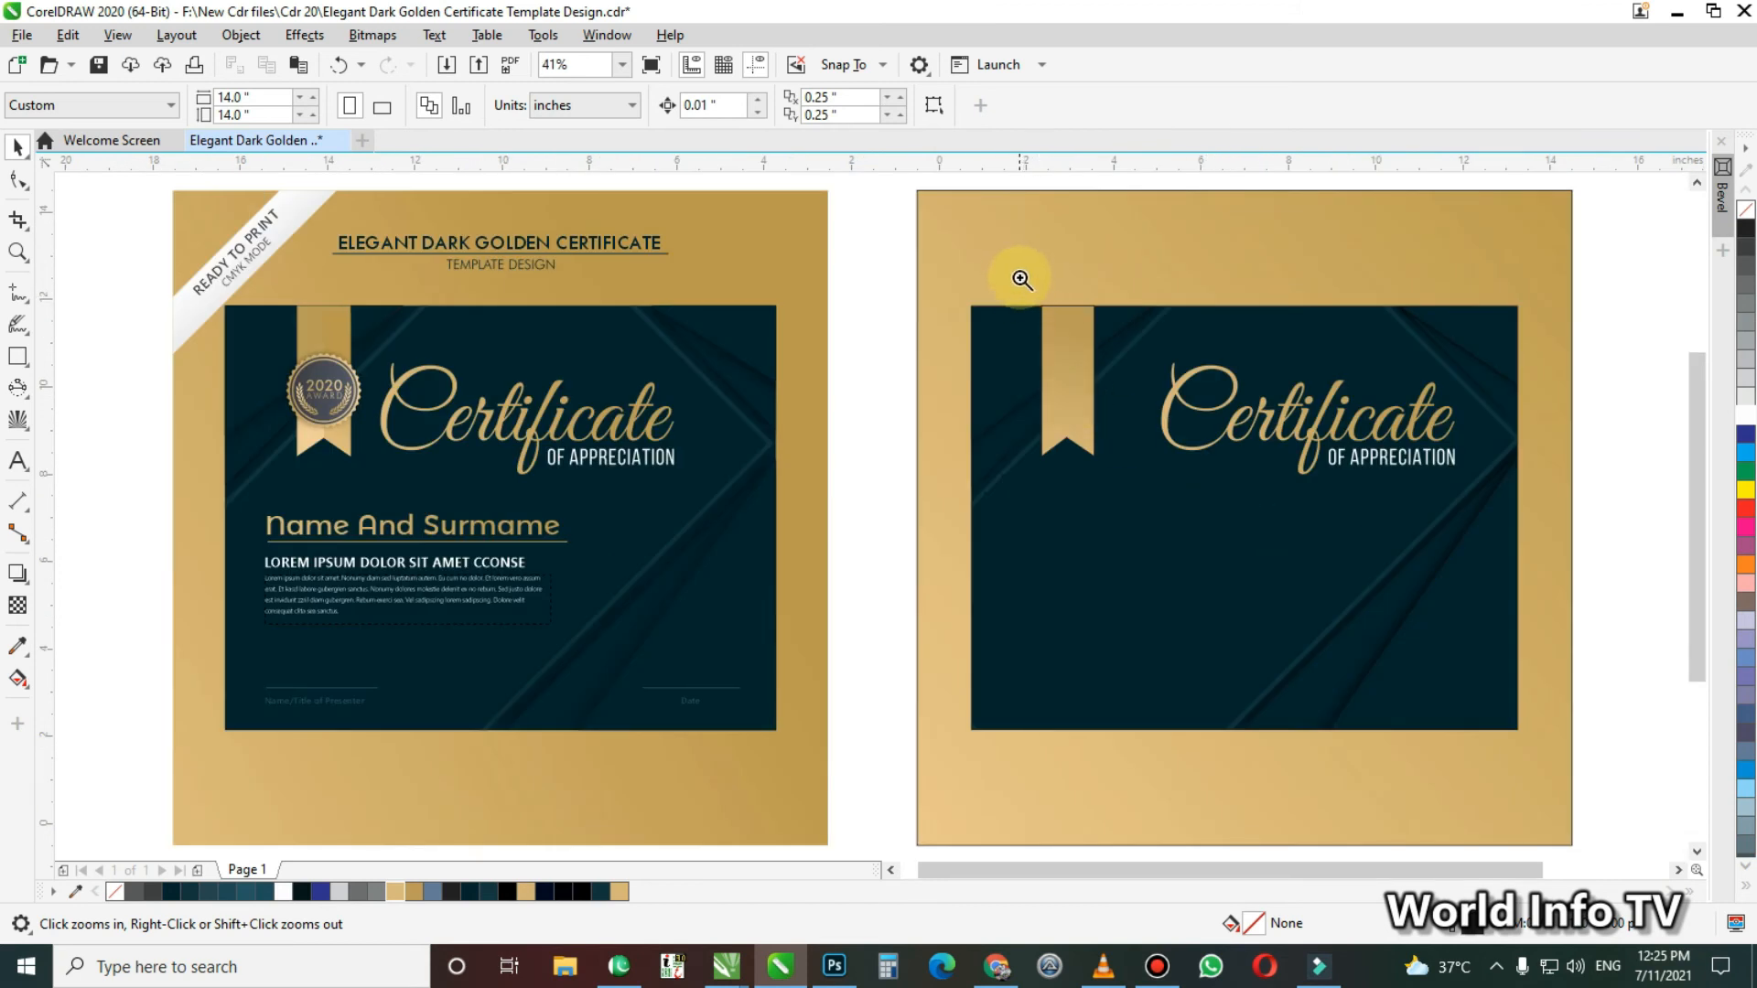
pyautogui.click(1117, 502)
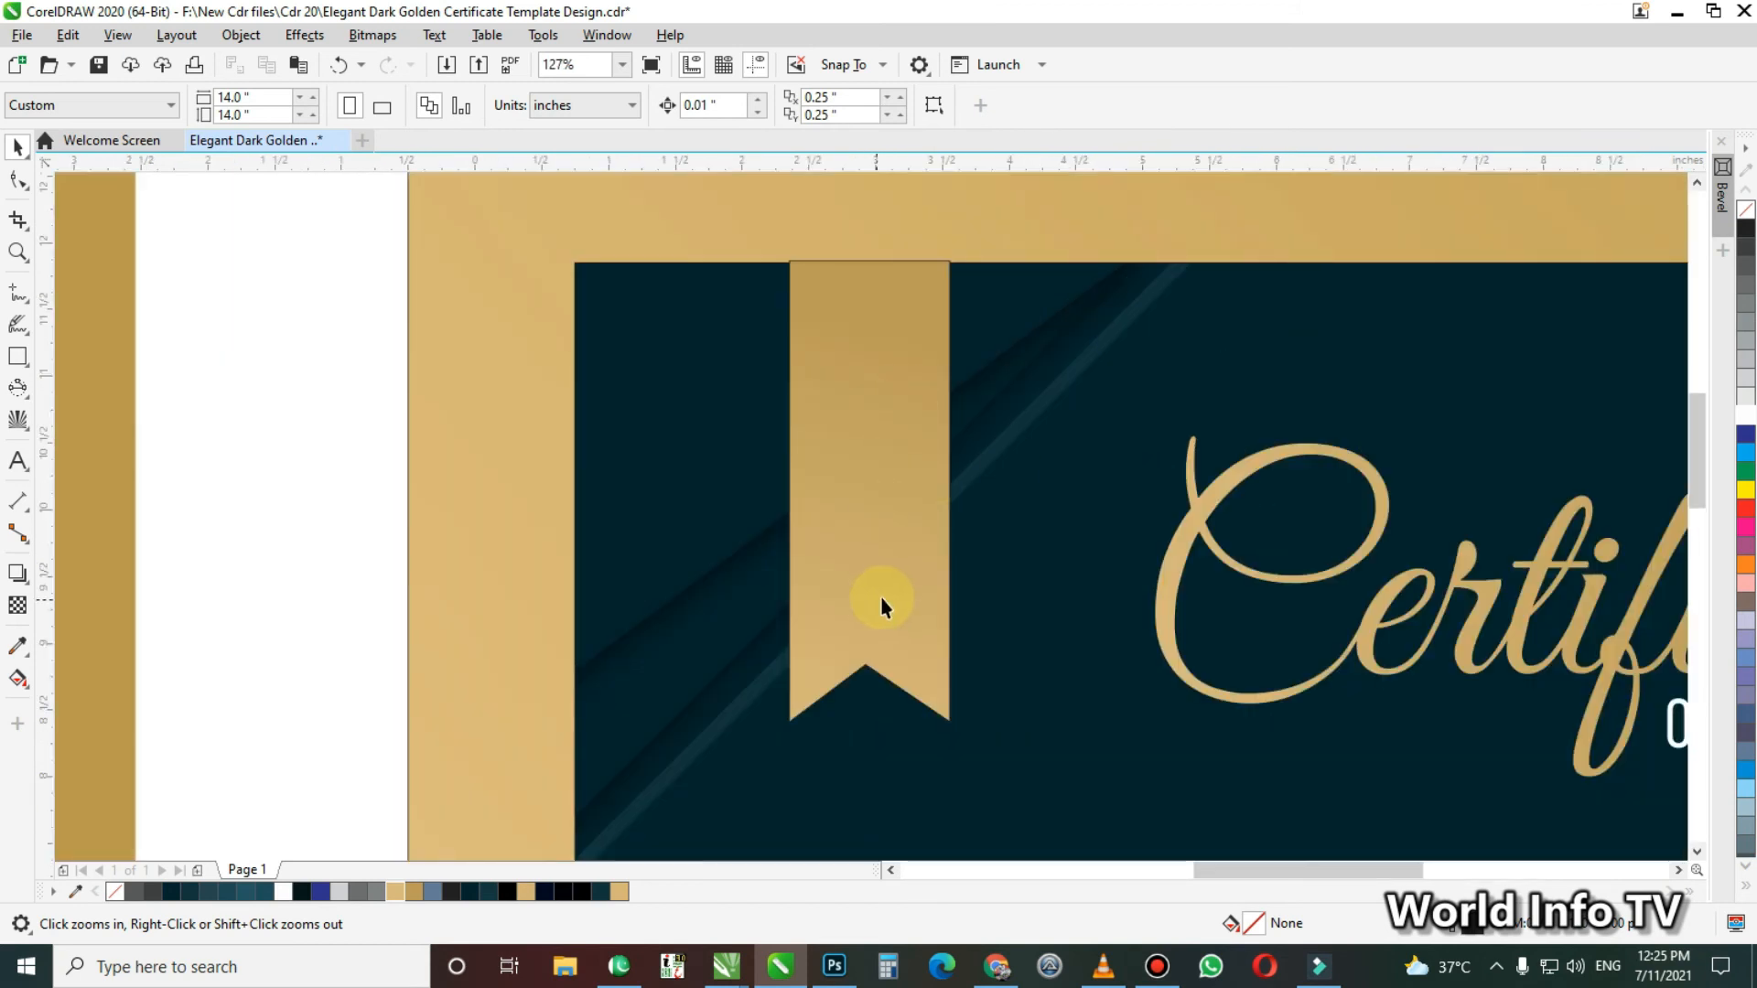
pyautogui.press('F6')
pyautogui.press('space')
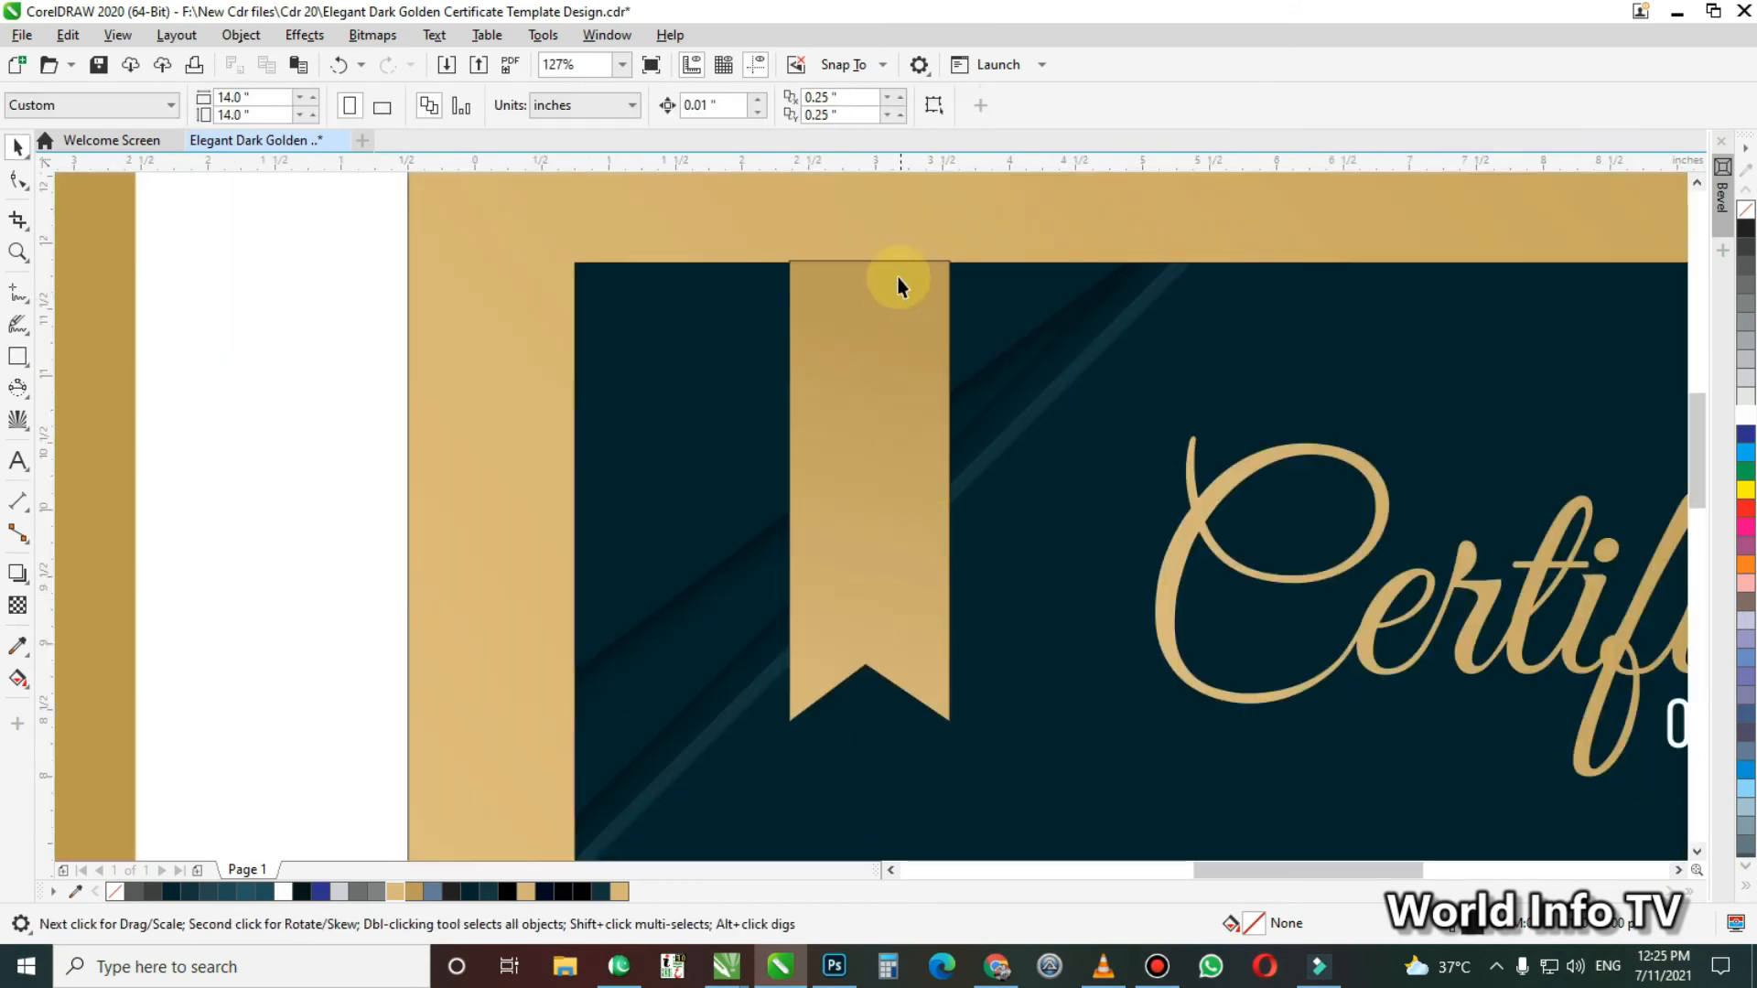
pyautogui.press('F6')
pyautogui.moveTo(870, 262); pyautogui.dragTo(952, 723)
pyautogui.press('space')
# Convert the half-ribbon rectangle to curves and raise its lower inner corner to the ribbon's notch
pyautogui.moveTo(647, 485); pyautogui.dragTo(1096, 783)
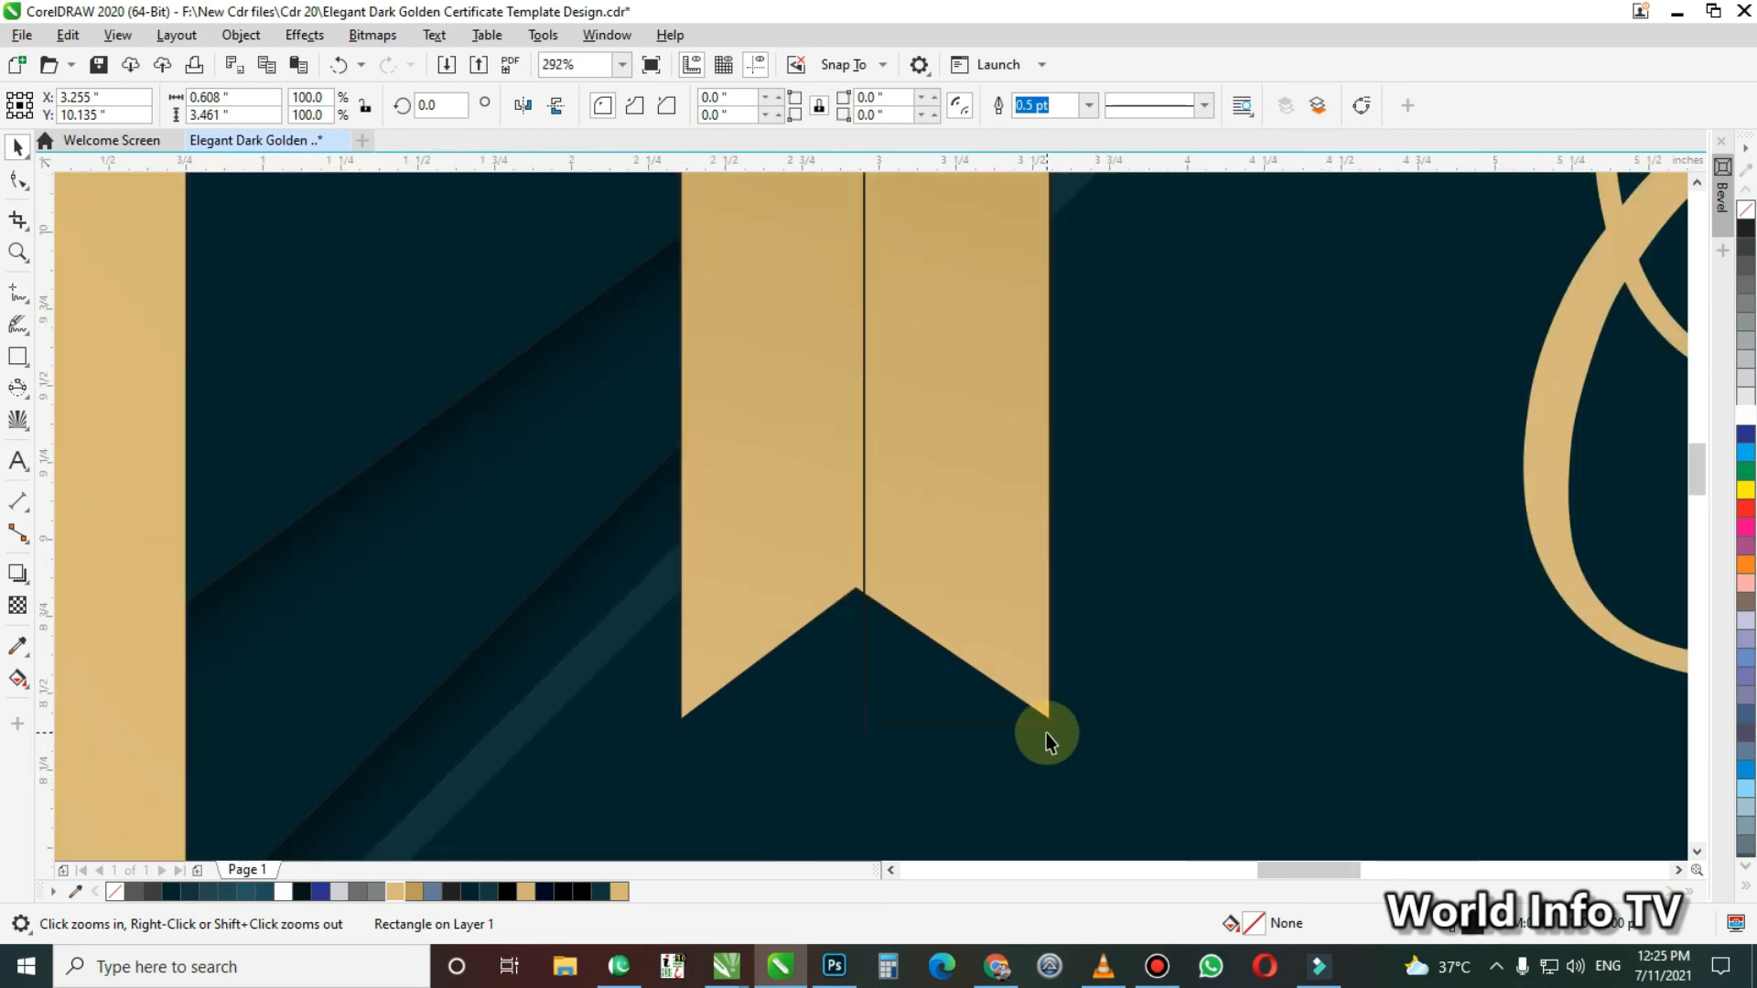
pyautogui.hotkey('ctrl', 'q')
pyautogui.press('F10')
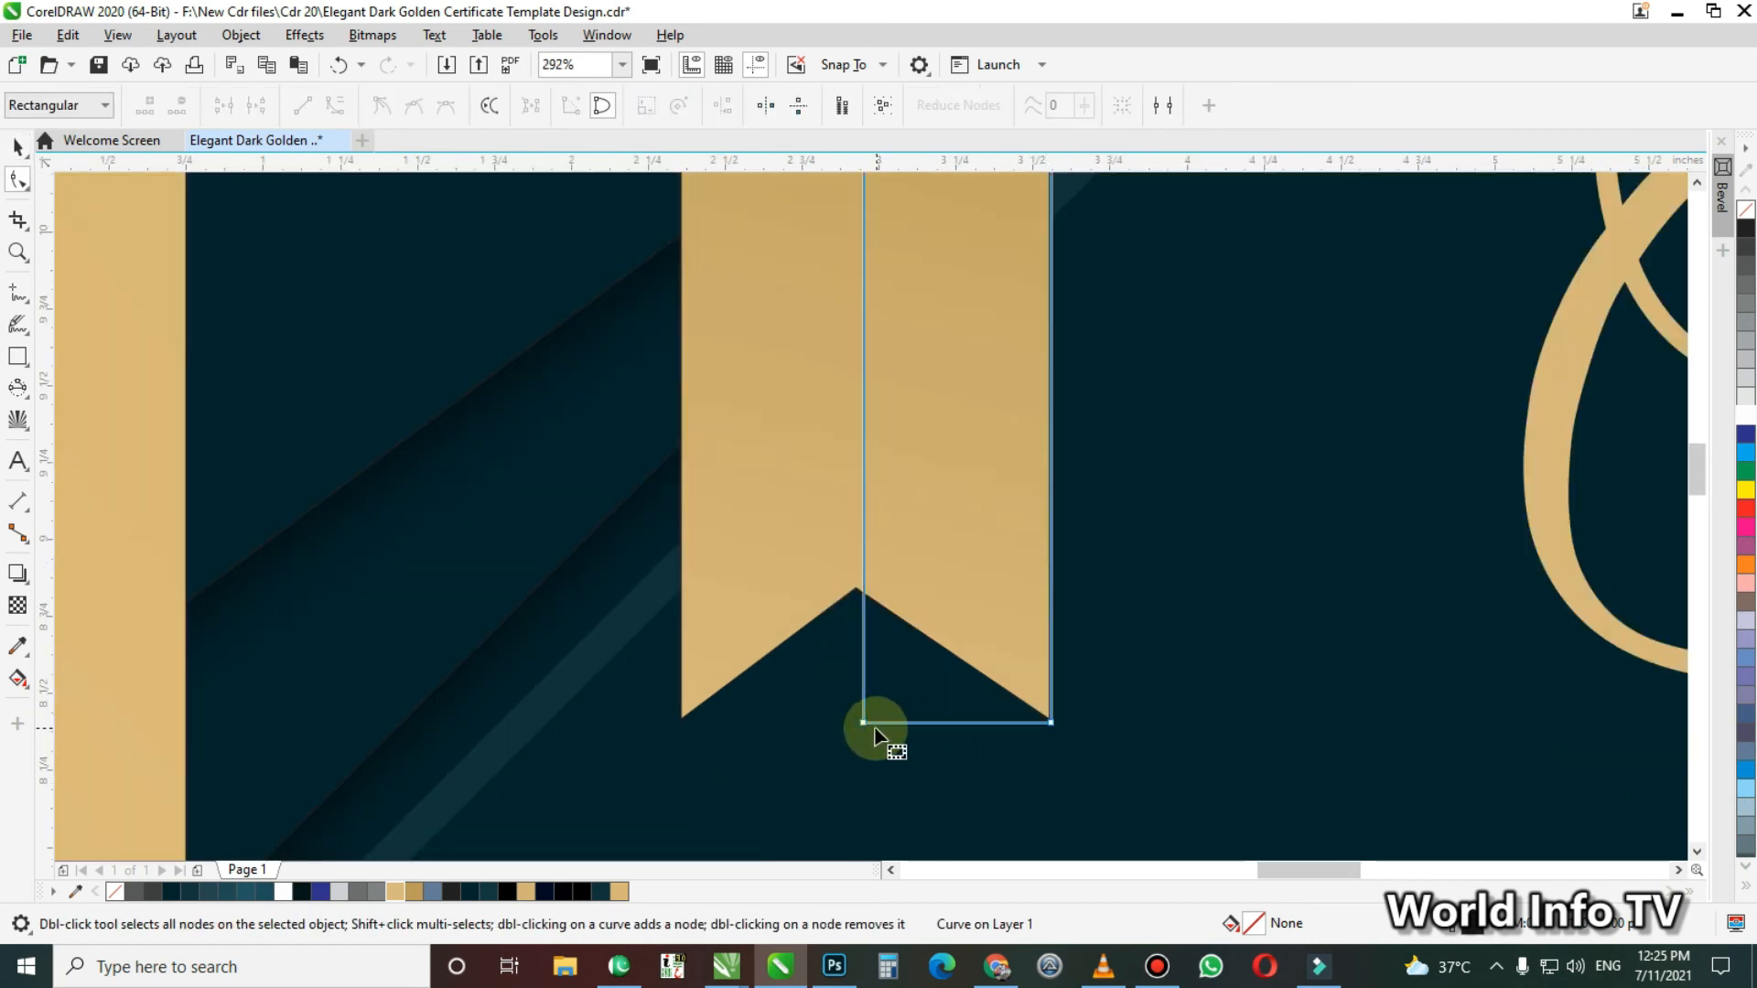
pyautogui.moveTo(865, 724); pyautogui.dragTo(866, 602)
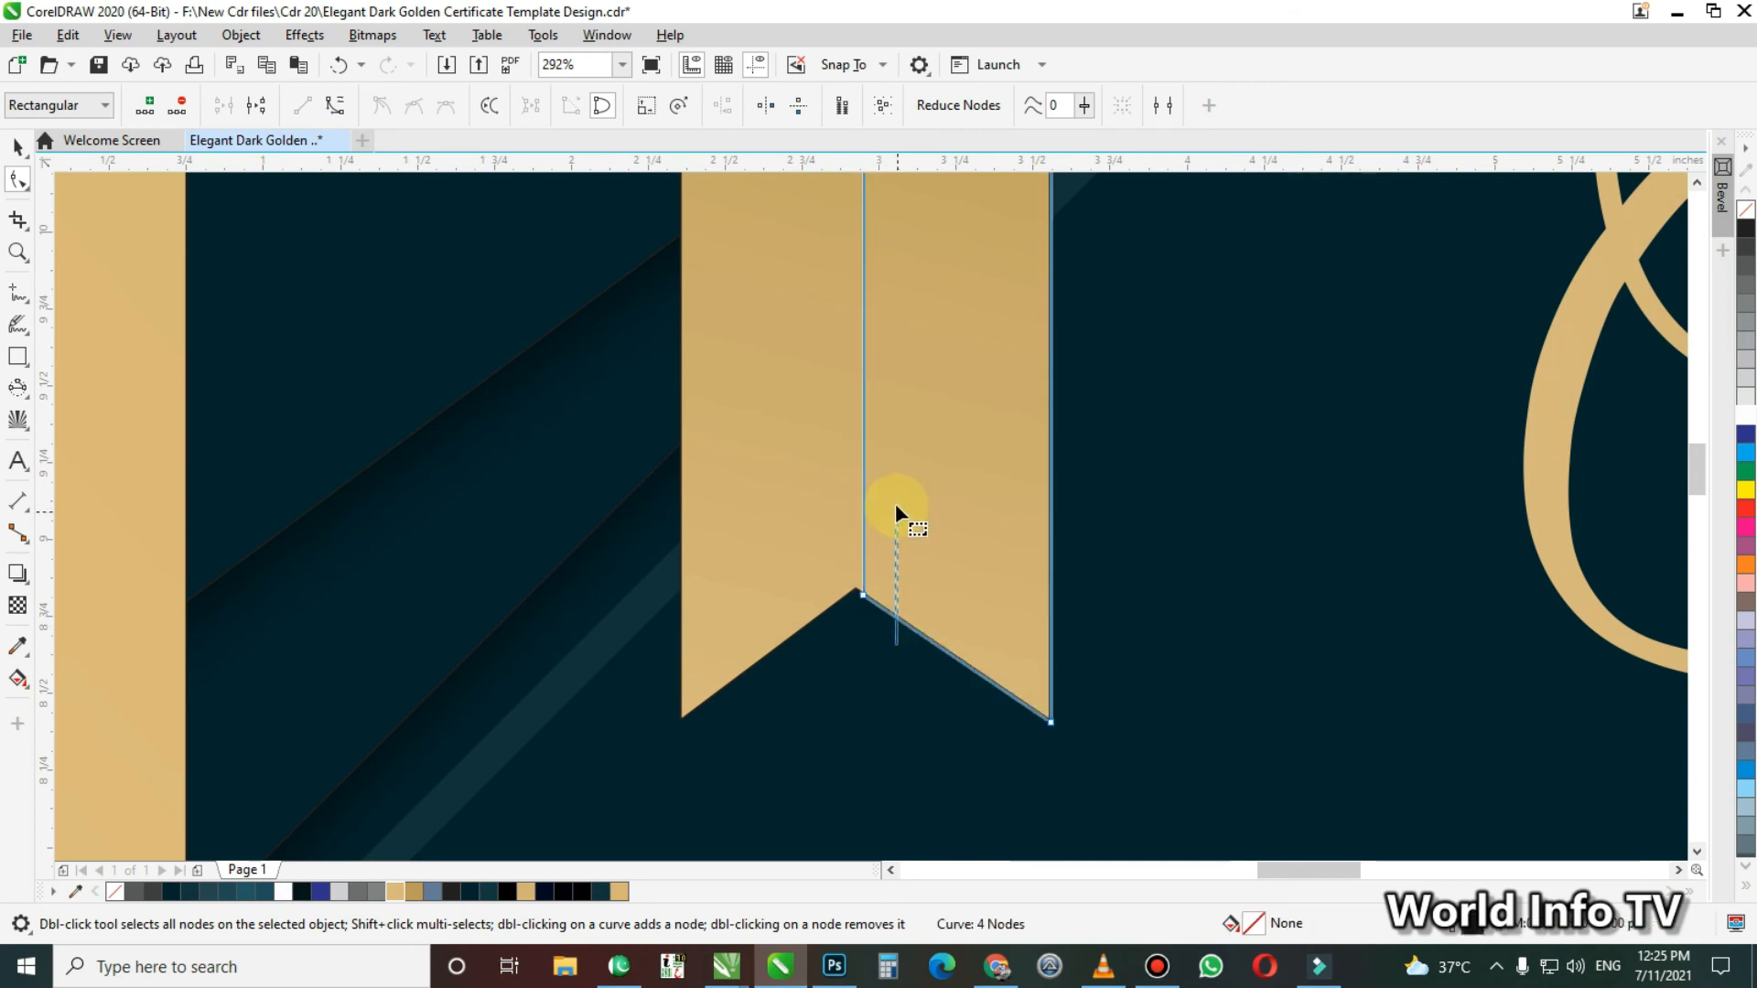
pyautogui.press('space')
# Shift the inner nodes of the half-ribbon curve so its inner edge meets the tip of the notch
pyautogui.scroll(-2, 831, 266)
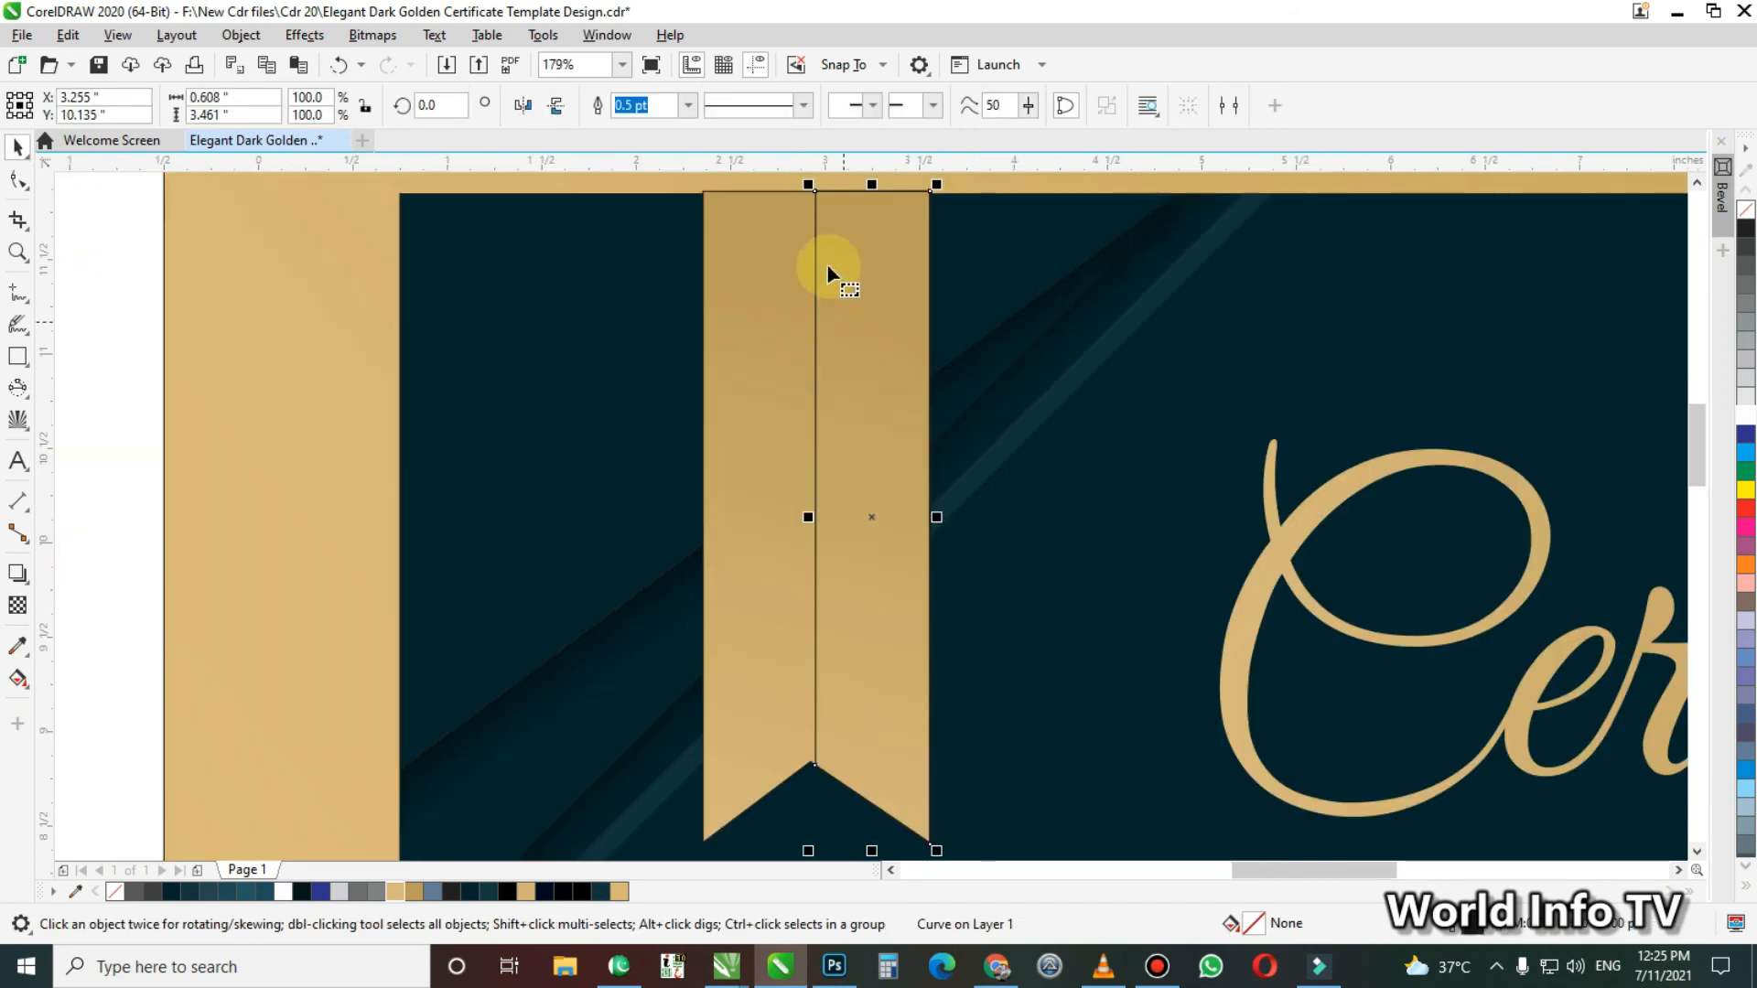
pyautogui.press('F10')
pyautogui.press('z')
pyautogui.moveTo(788, 733); pyautogui.dragTo(846, 793)
pyautogui.moveTo(844, 549); pyautogui.dragTo(793, 496)
pyautogui.press('space')
pyautogui.press('F3')
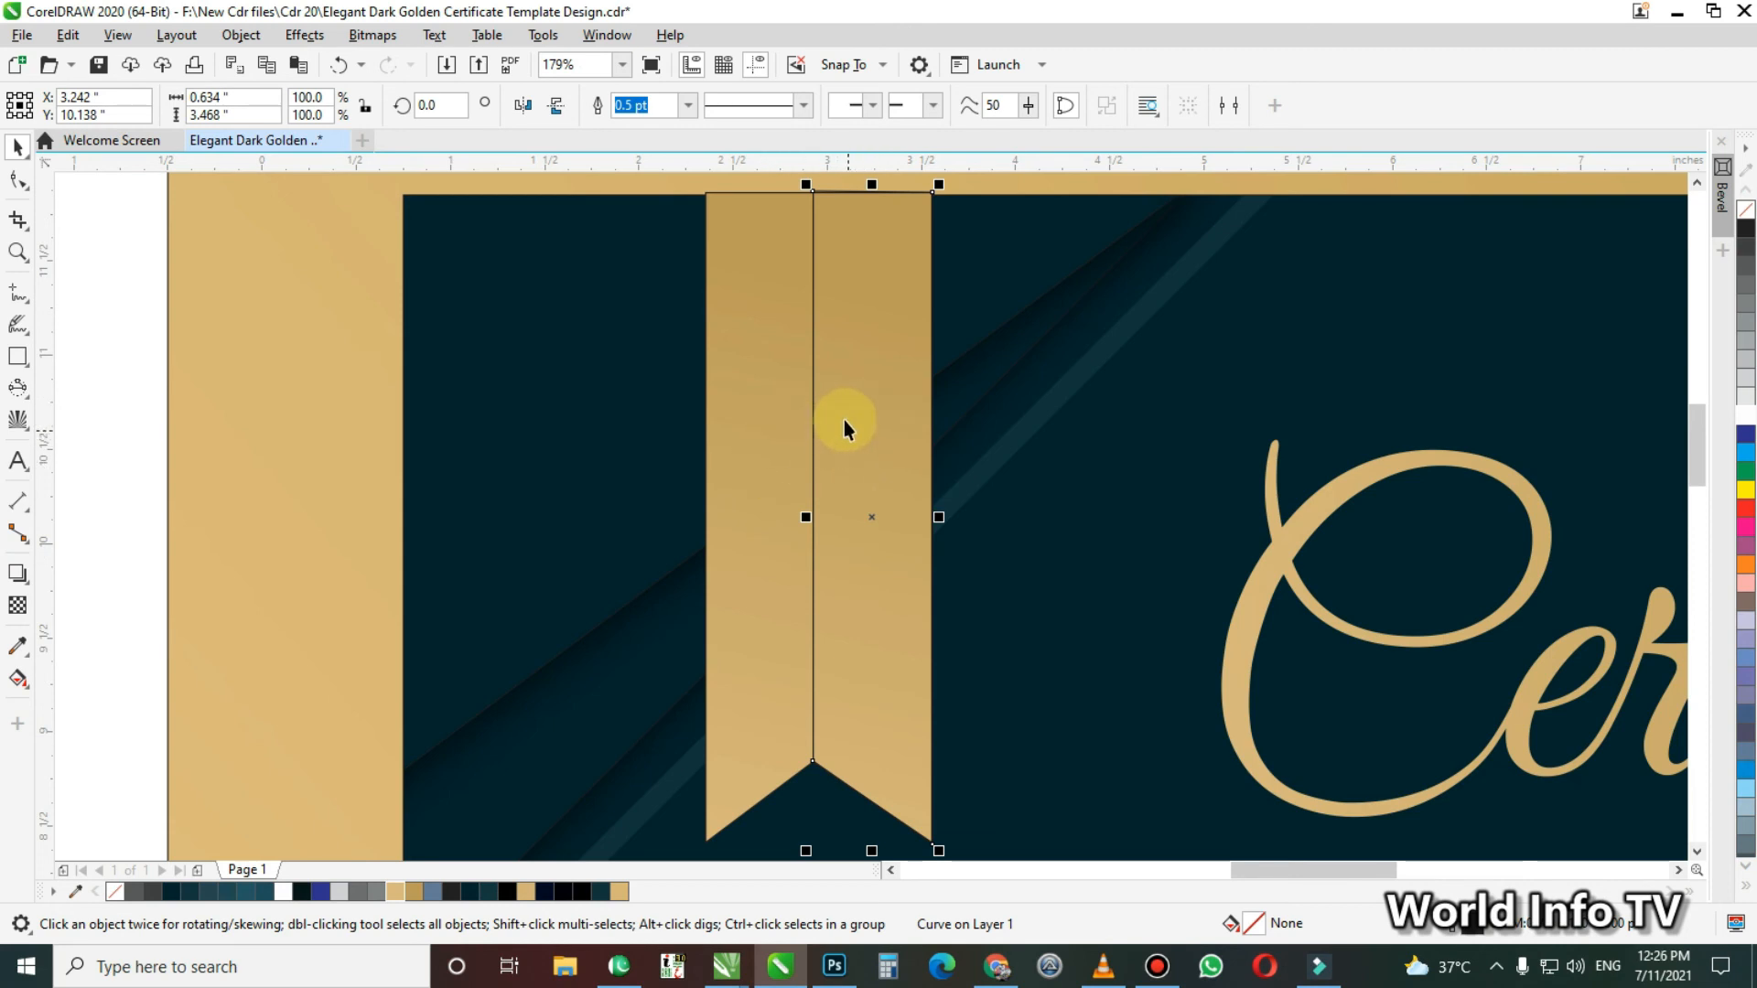
# Copy only the fill property from the gold ribbon to the half-ribbon curve
pyautogui.hotkey('alt', 'e')
pyautogui.press('m')
pyautogui.click(702, 454)
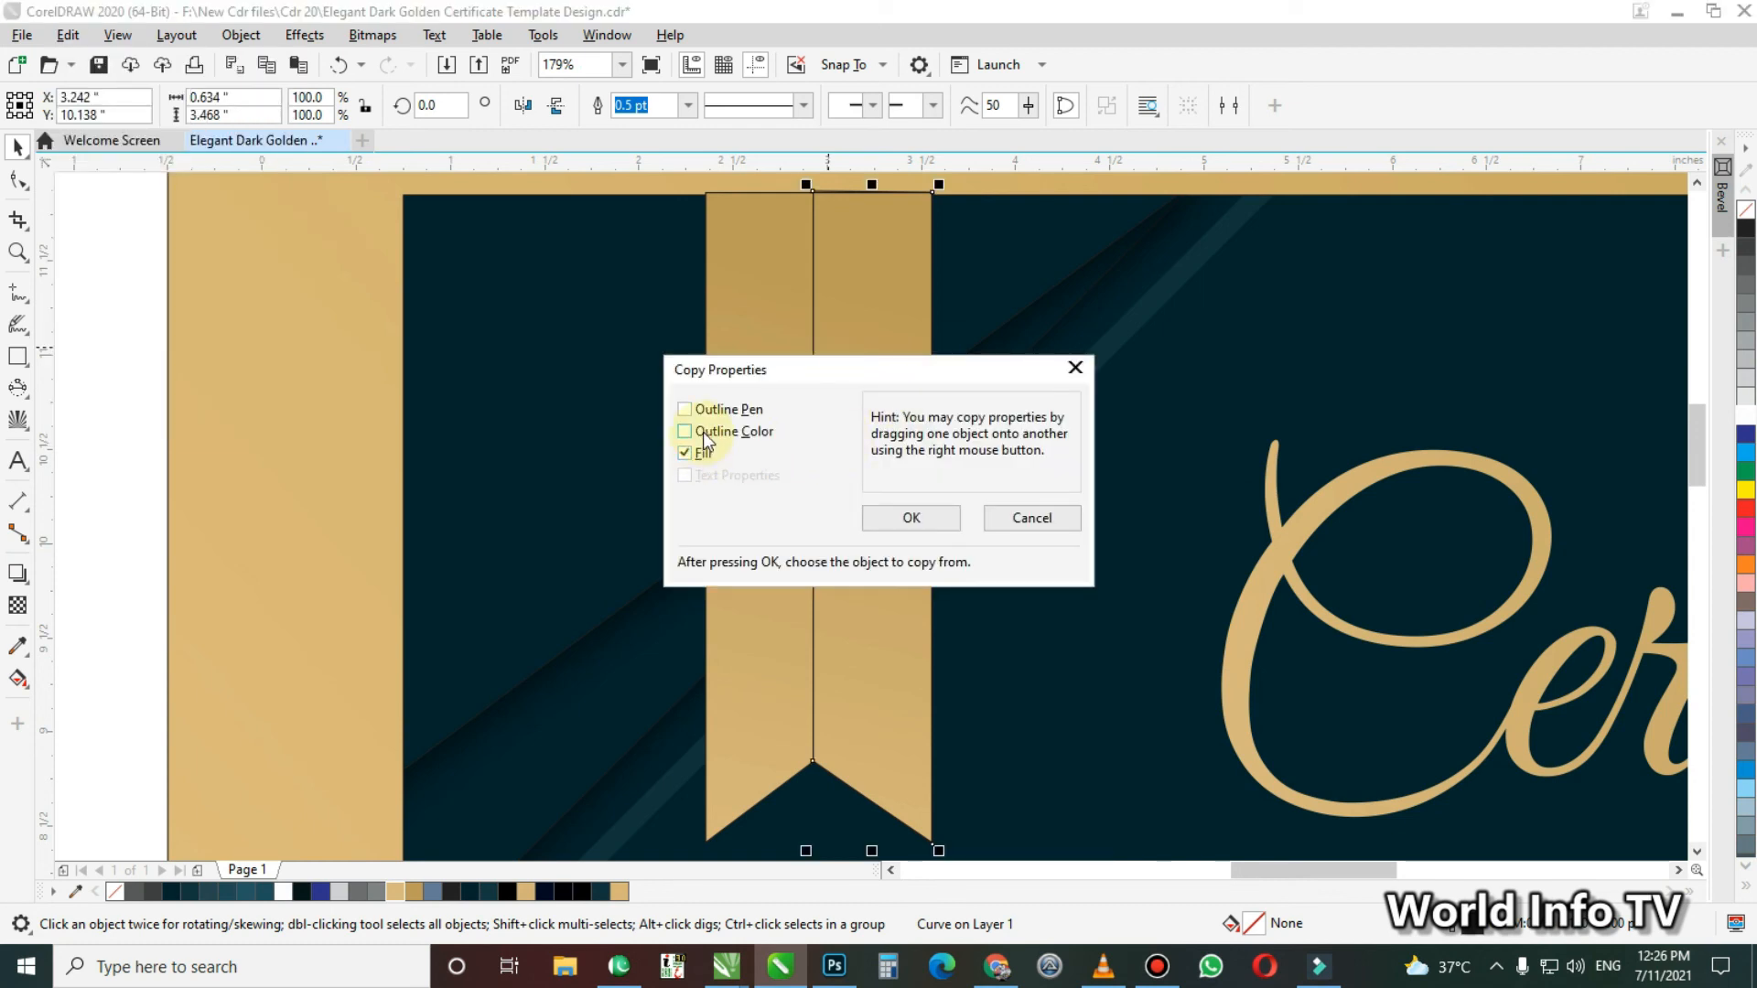
pyautogui.click(911, 517)
pyautogui.click(766, 475)
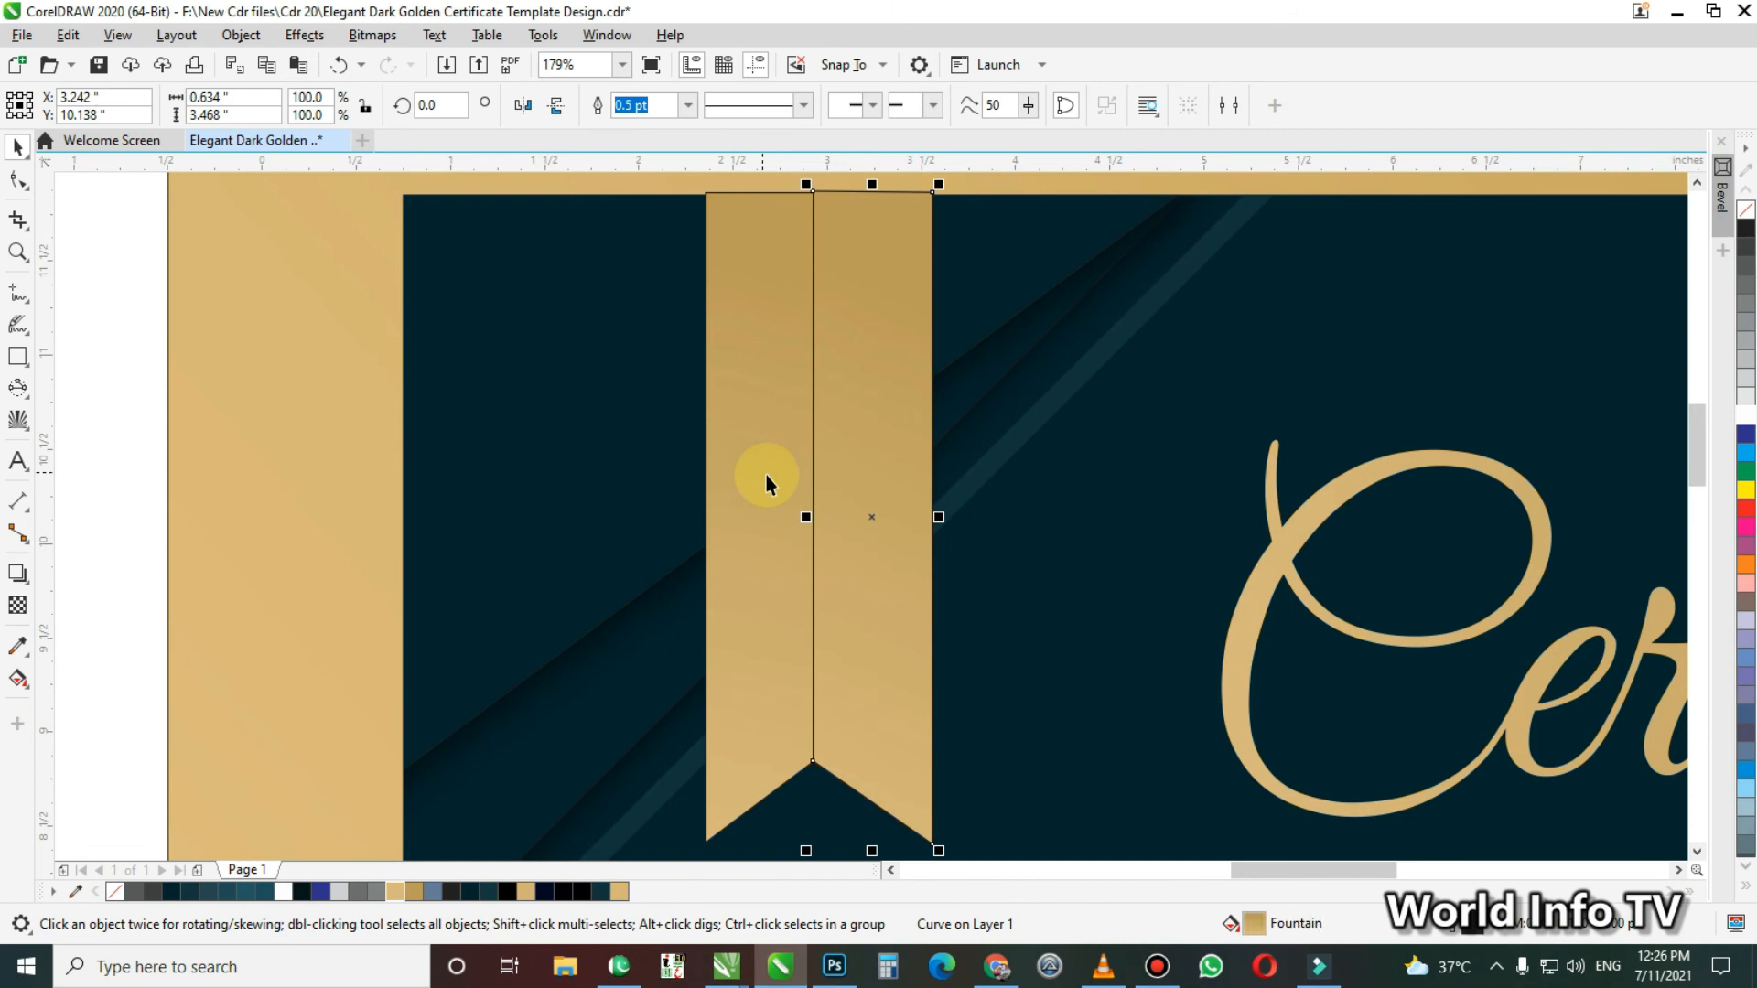
# Lower the half-ribbon curve's upper edge by about 0.42 inches and remove its outline
pyautogui.press('F10')
pyautogui.scroll(1, 824, 197)
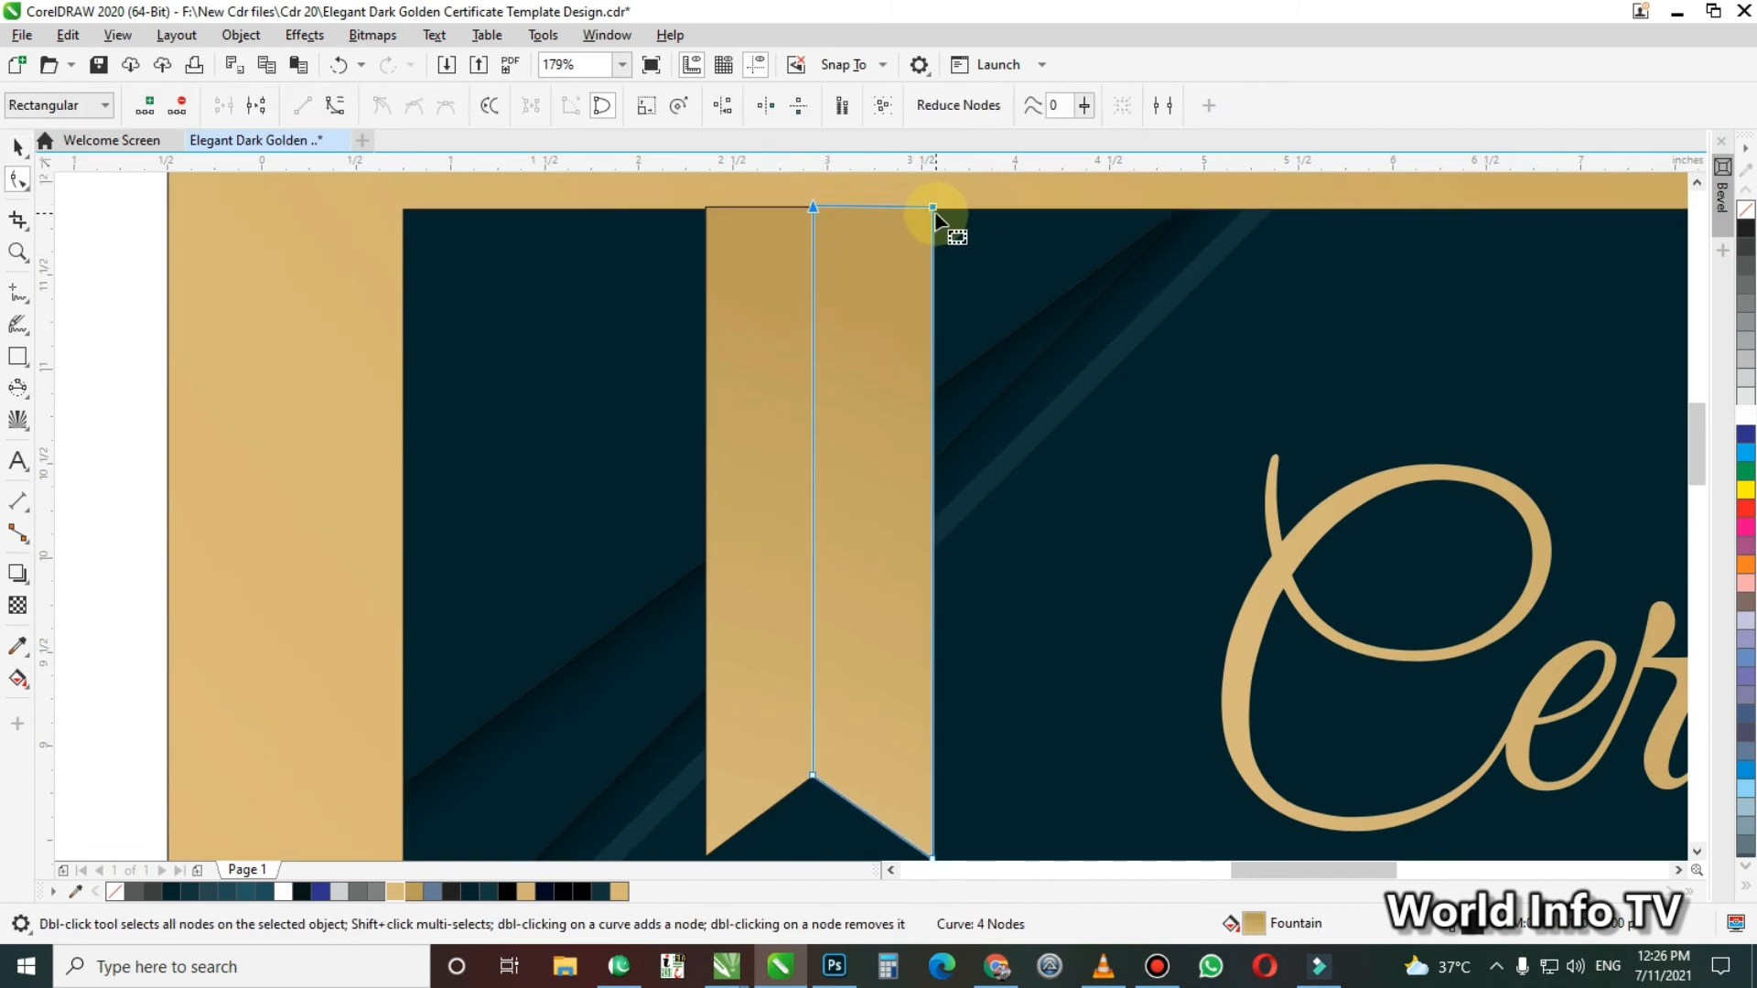
pyautogui.moveTo(933, 207); pyautogui.dragTo(930, 283)
pyautogui.press('space')
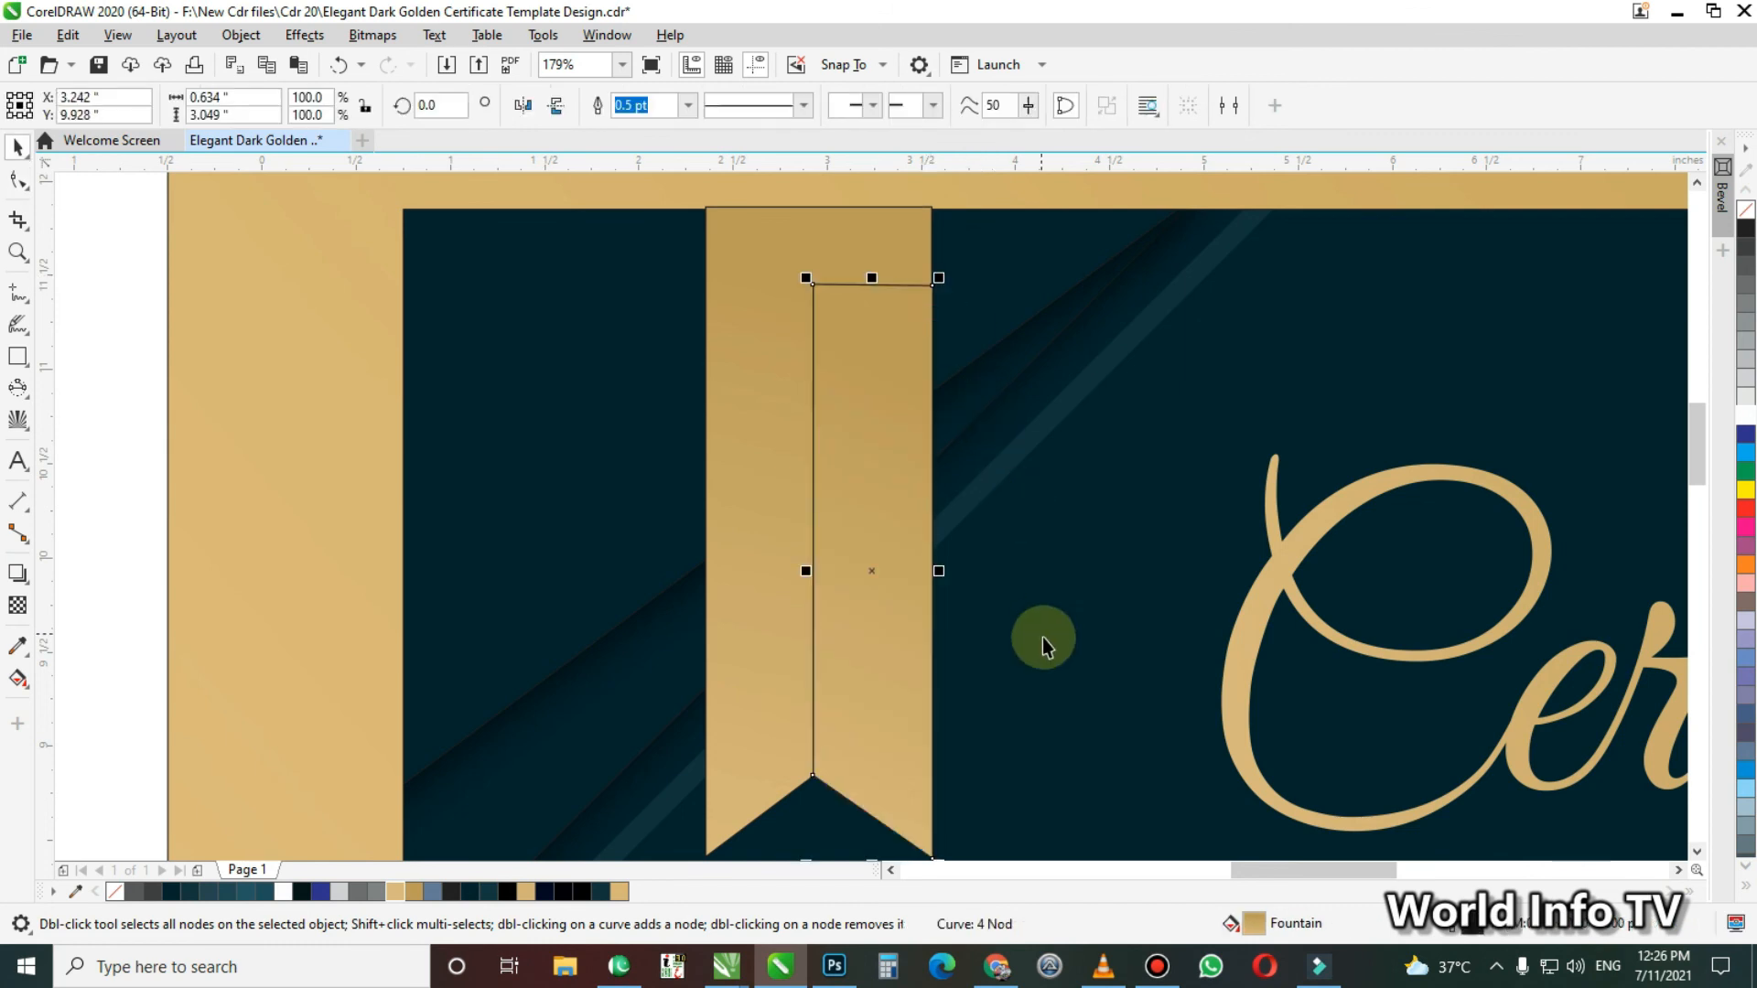
pyautogui.click(871, 650)
pyautogui.keyDown('ctrl'); pyautogui.click(871, 650); pyautogui.keyUp('ctrl')
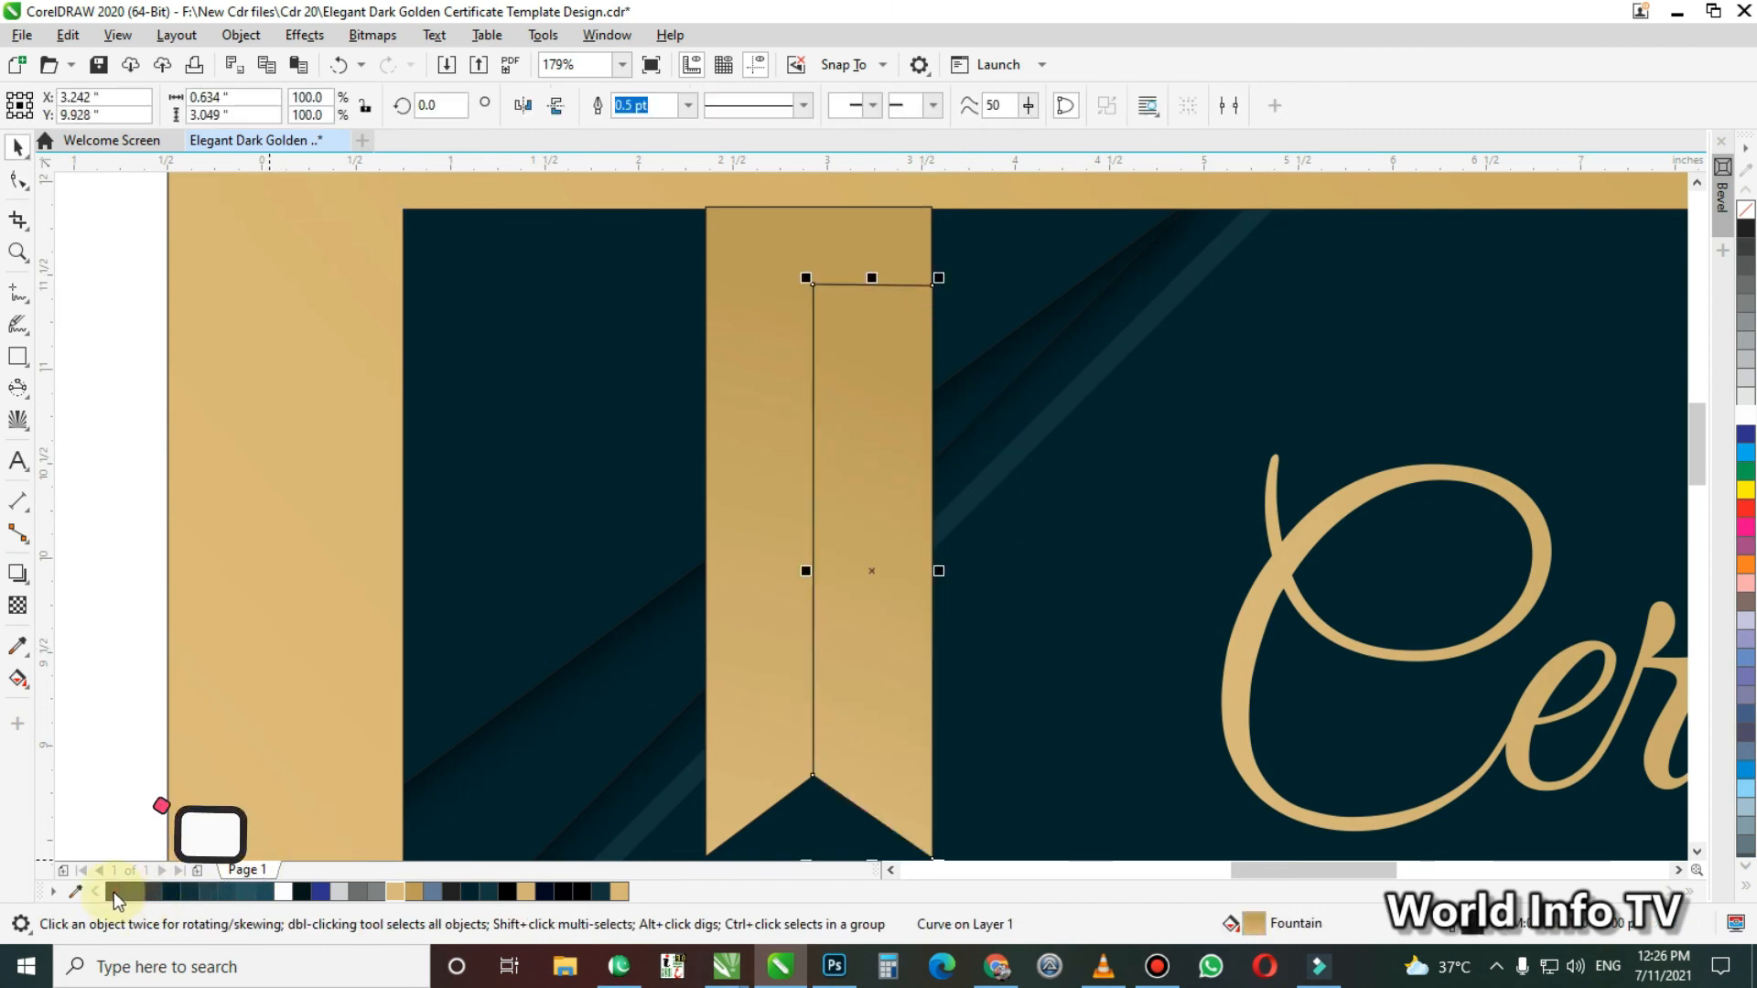
pyautogui.press('F10')
pyautogui.press('space')
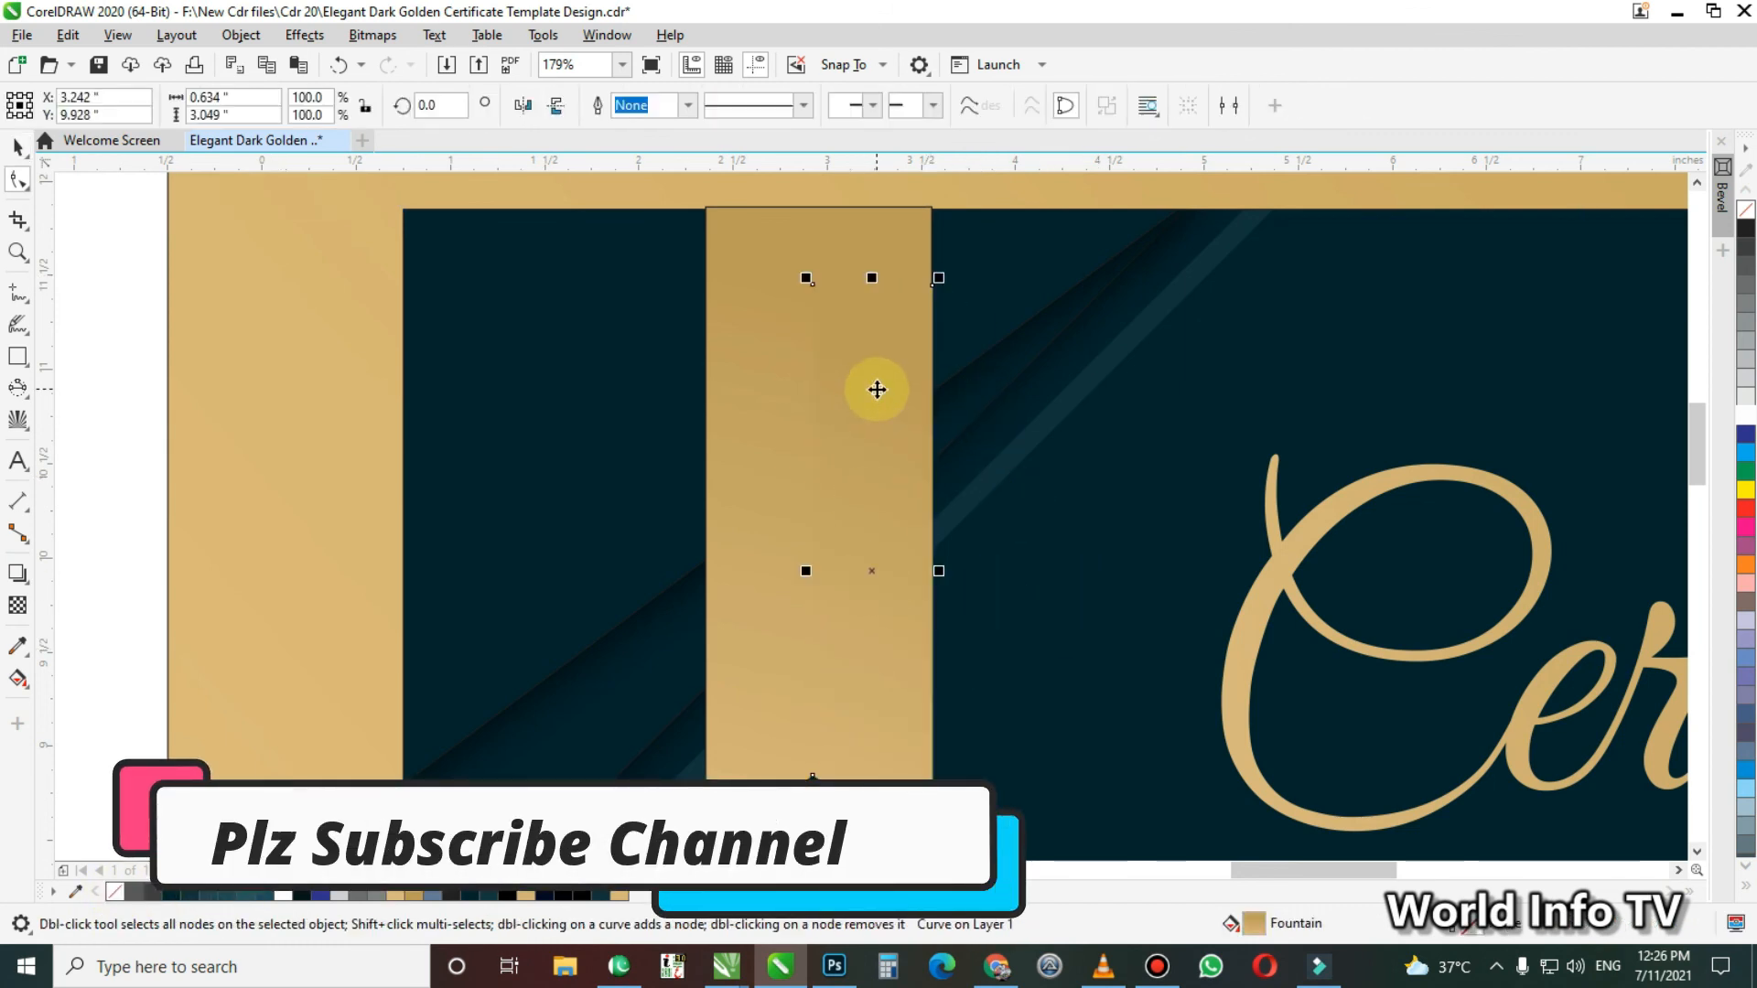
# Reposition the half-ribbon's gradient ends, extending the light end past the notch so this half is darker than the other
pyautogui.press('g')
pyautogui.moveTo(901, 373); pyautogui.dragTo(1004, 377)
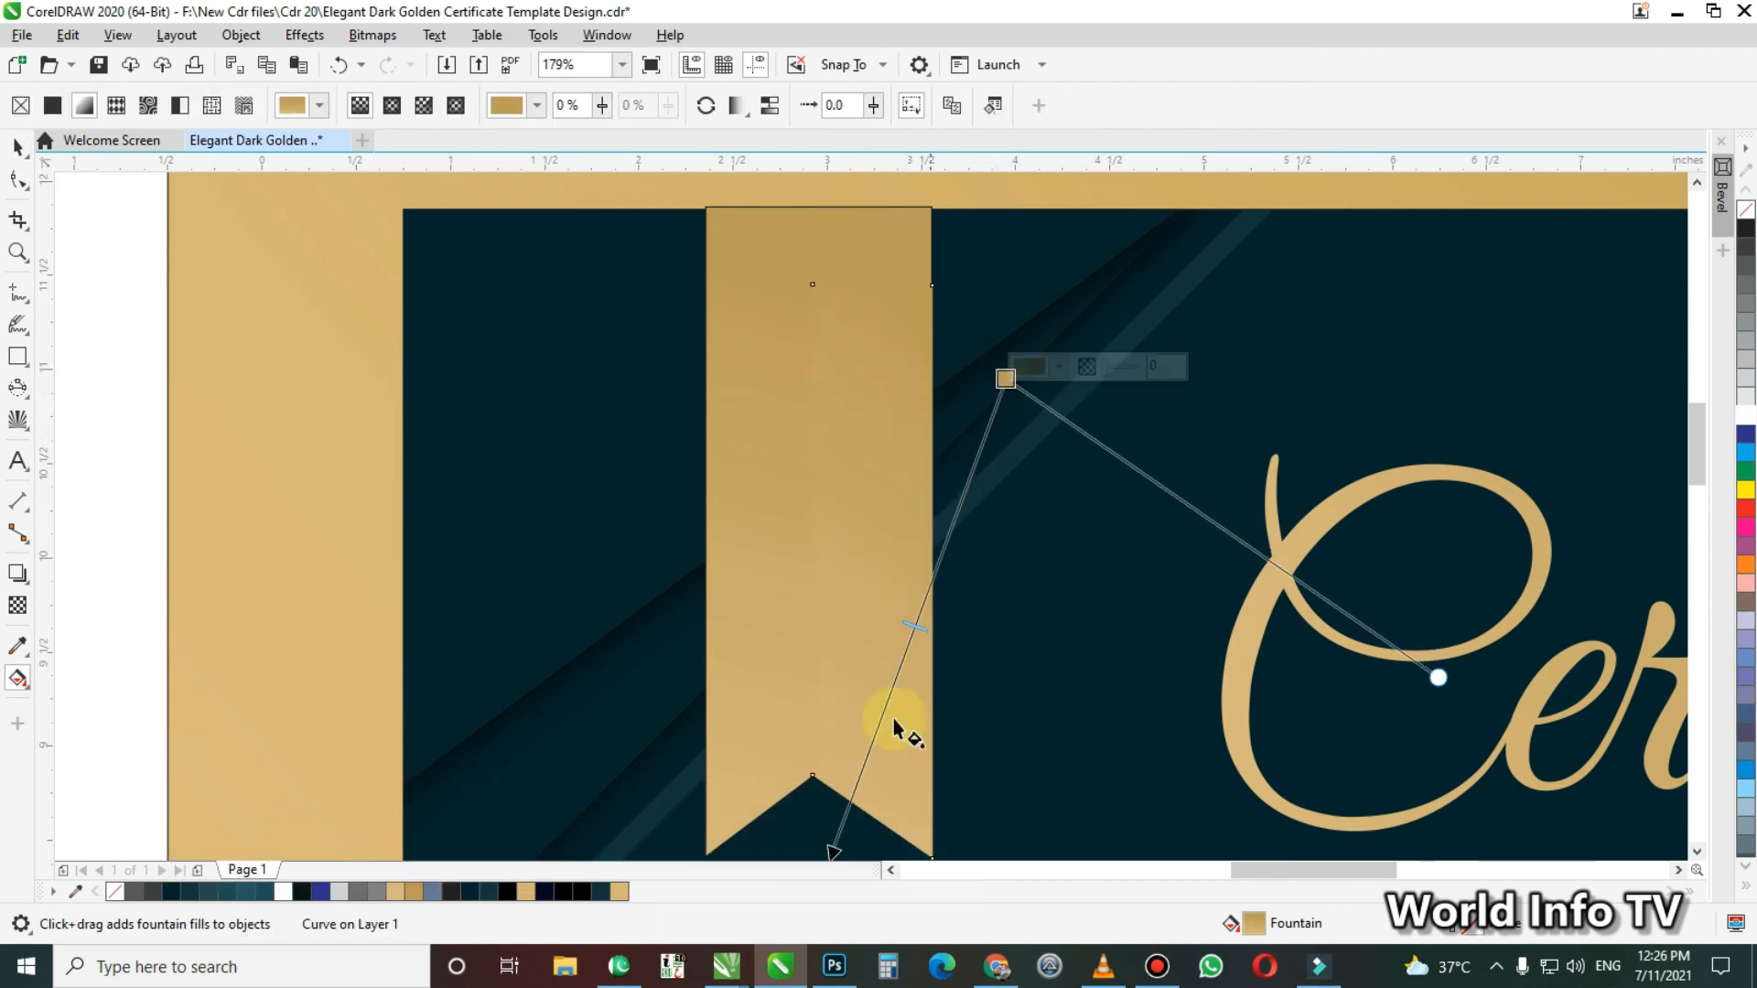
pyautogui.moveTo(832, 851); pyautogui.dragTo(768, 805)
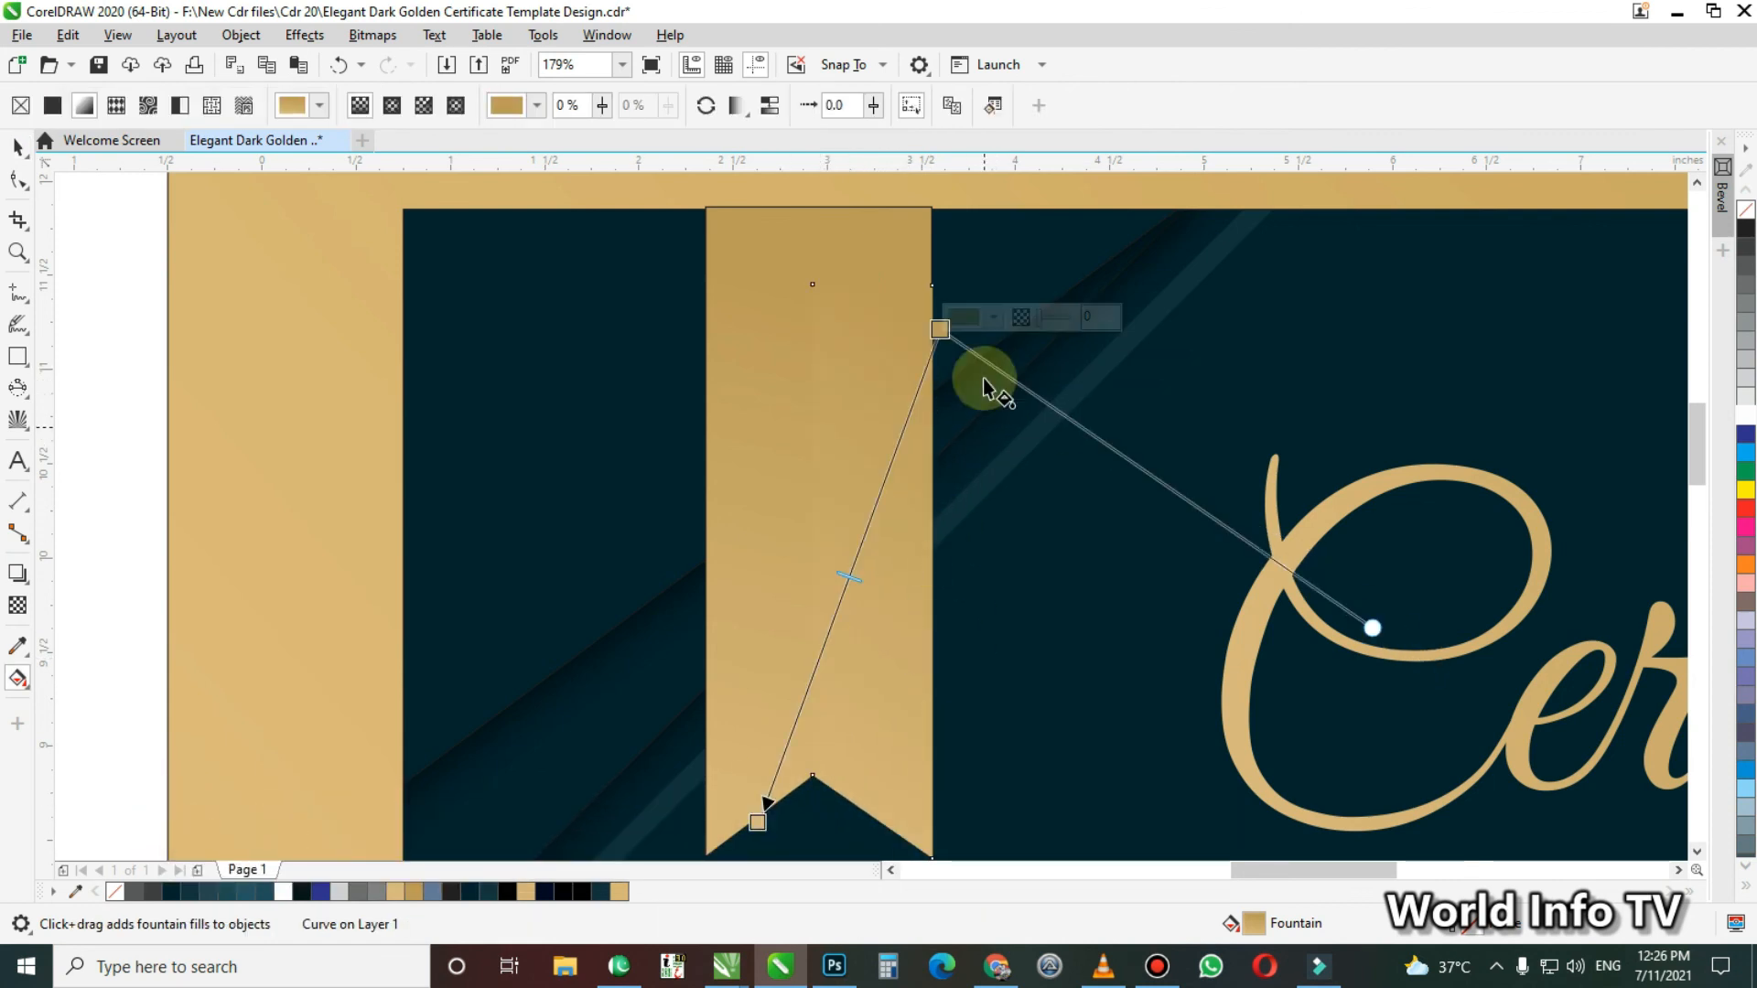
pyautogui.moveTo(943, 332); pyautogui.dragTo(902, 418)
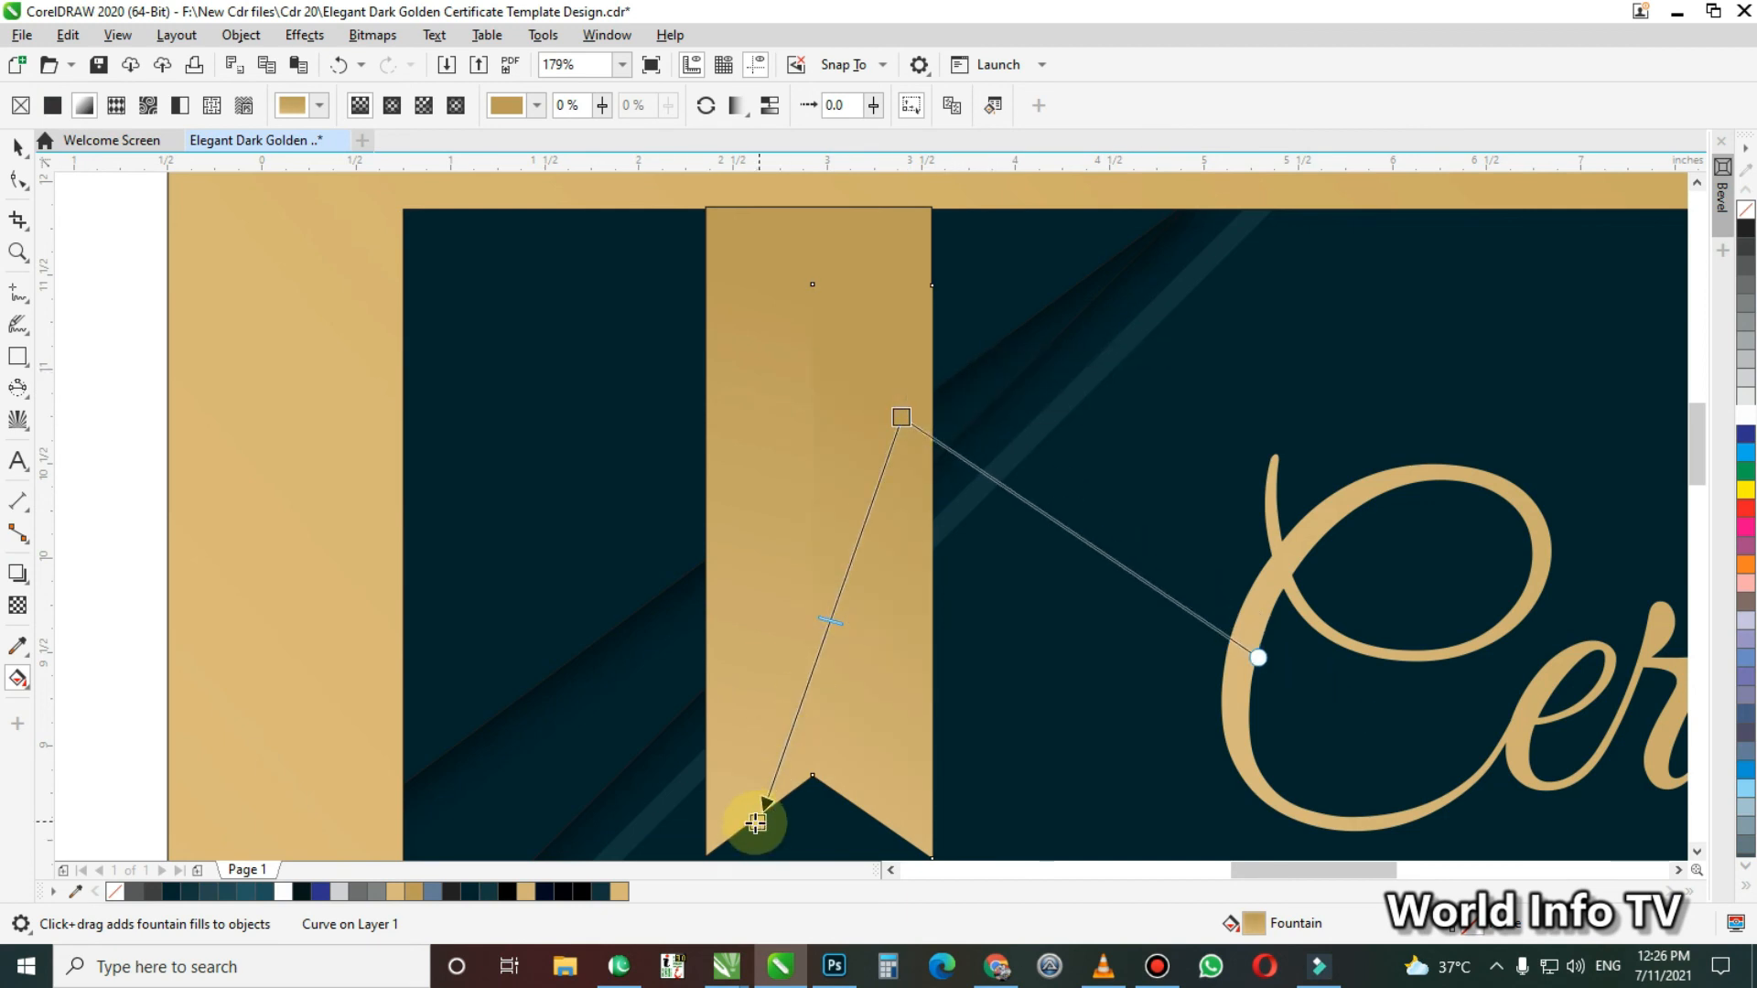
pyautogui.moveTo(755, 823); pyautogui.dragTo(718, 863)
pyautogui.scroll(-3, 952, 595)
pyautogui.press('z')
pyautogui.scroll(2, 938, 819)
pyautogui.moveTo(716, 787); pyautogui.dragTo(669, 863)
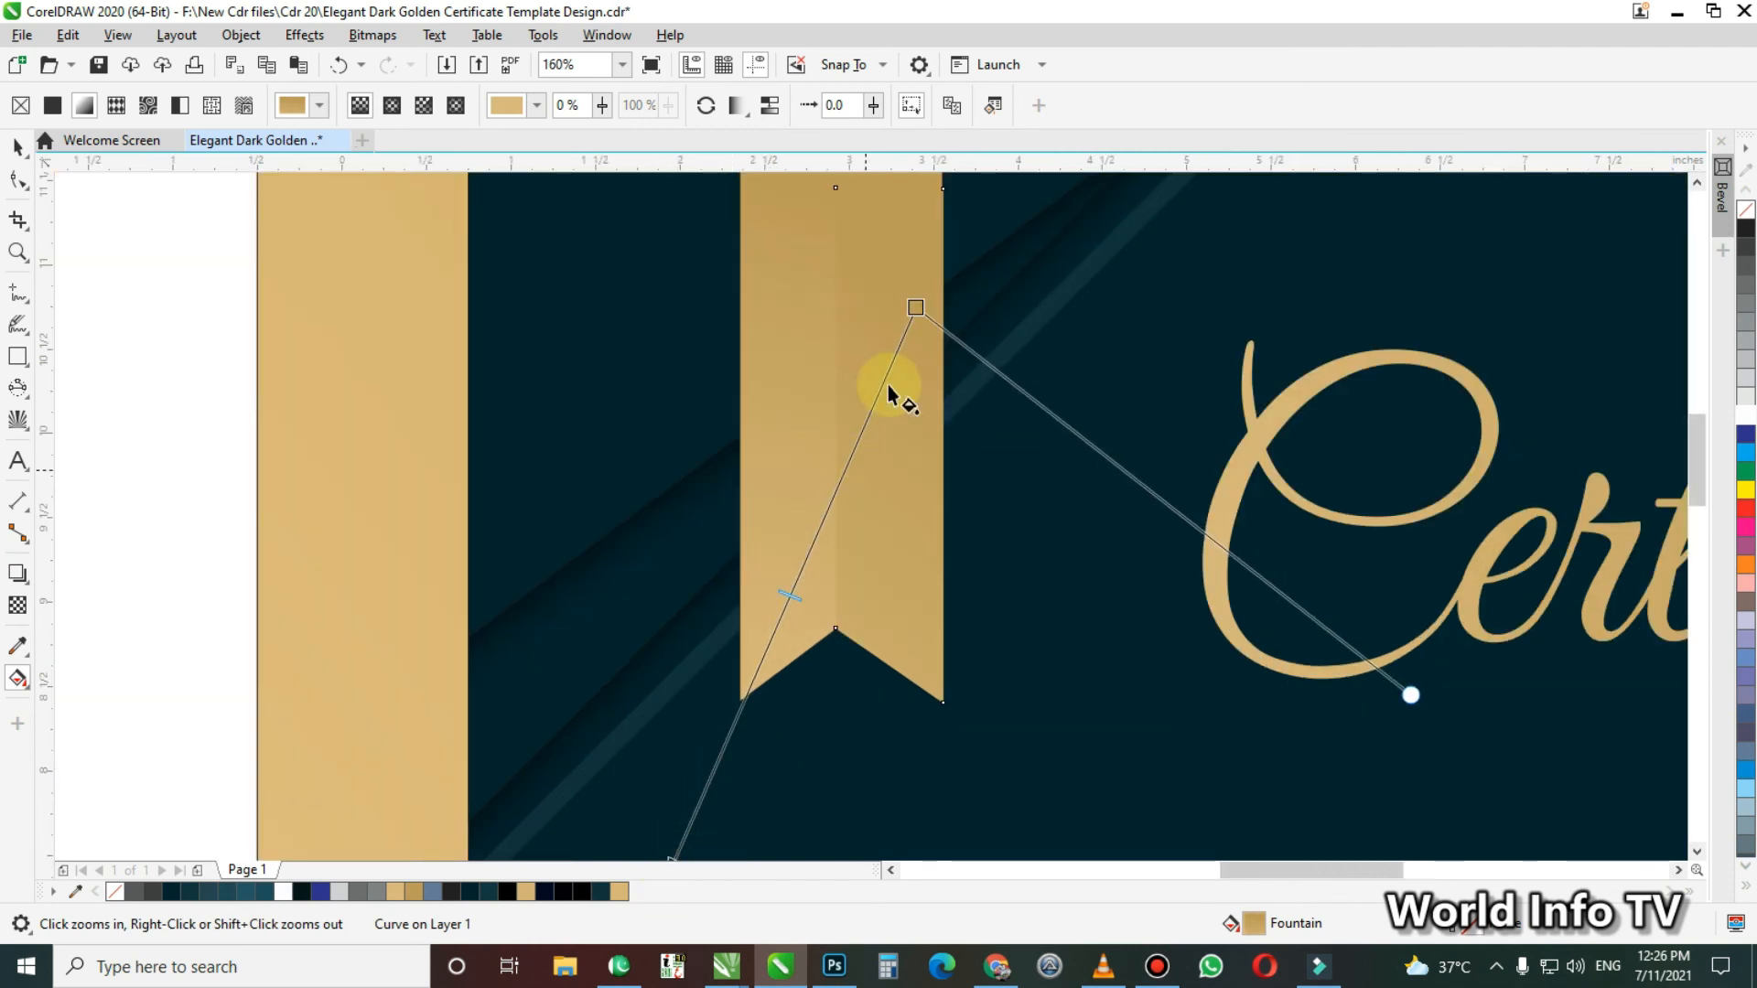
pyautogui.moveTo(906, 314); pyautogui.dragTo(910, 278)
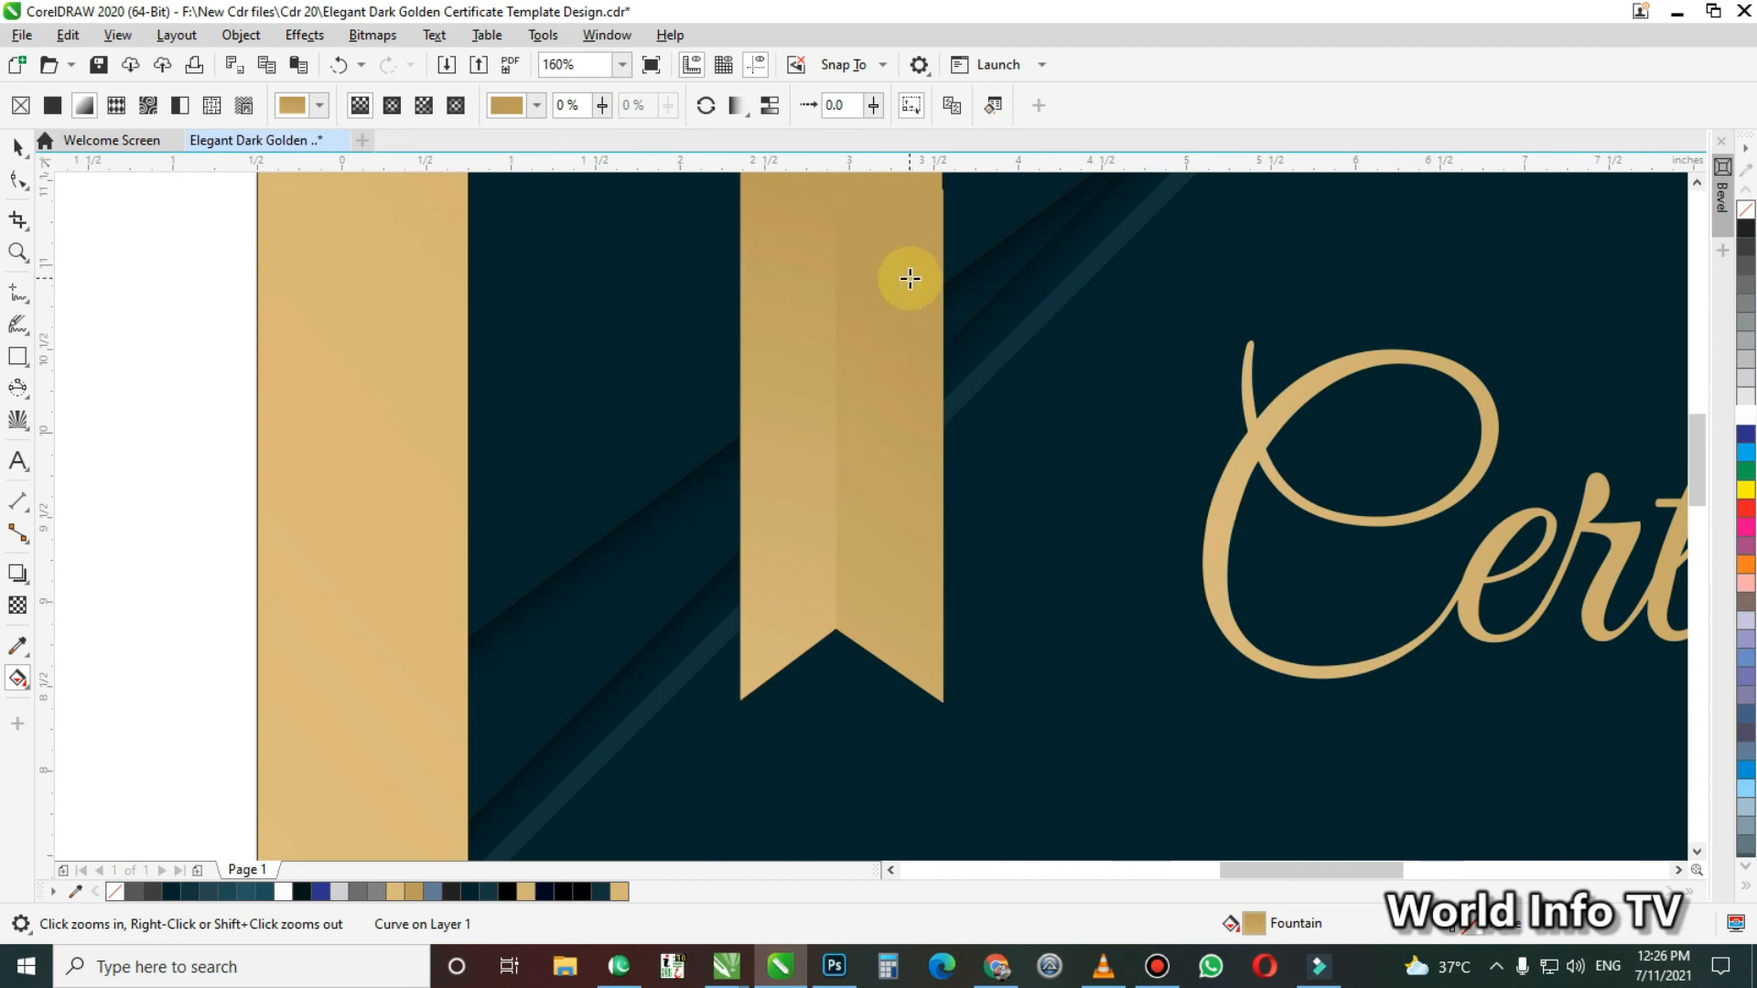
pyautogui.press('space')
pyautogui.click(205, 578)
# Copy the reference's 2020 AWARD badge onto the middle of the new gold ribbon
pyautogui.press('F4')
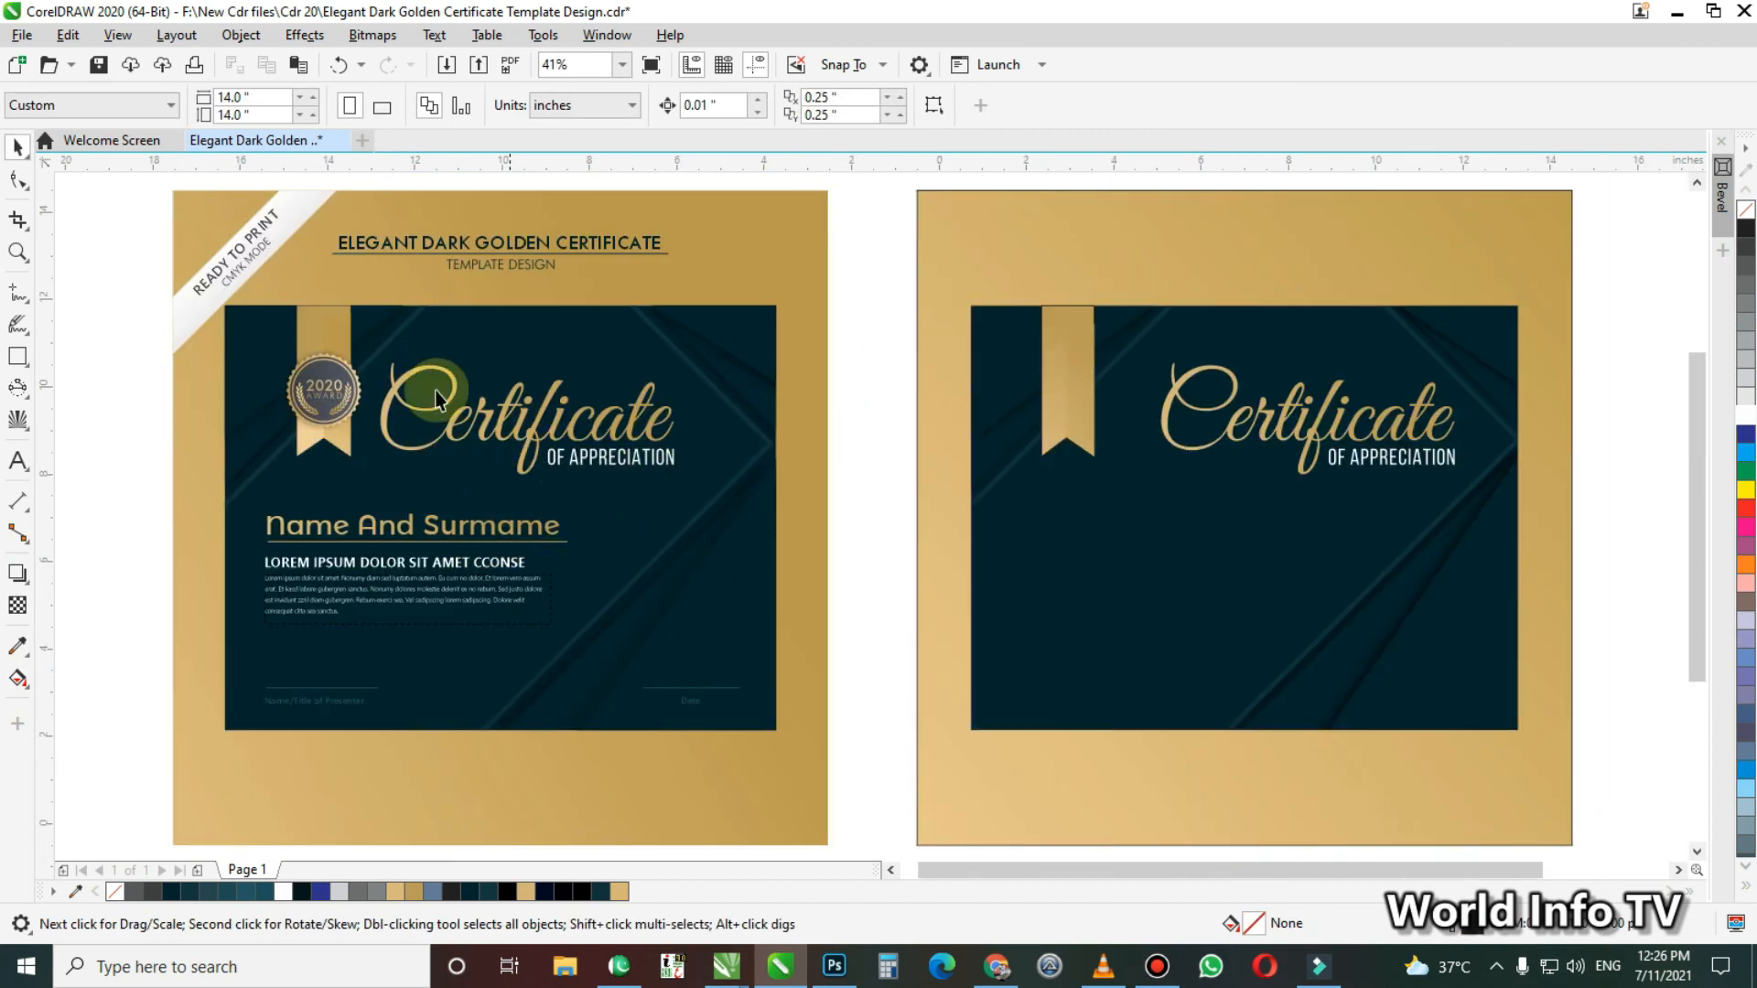
pyautogui.press('F2')
pyautogui.moveTo(234, 255); pyautogui.dragTo(1175, 556)
pyautogui.moveTo(141, 381); pyautogui.dragTo(328, 617)
pyautogui.moveTo(212, 491); pyautogui.dragTo(1508, 655)
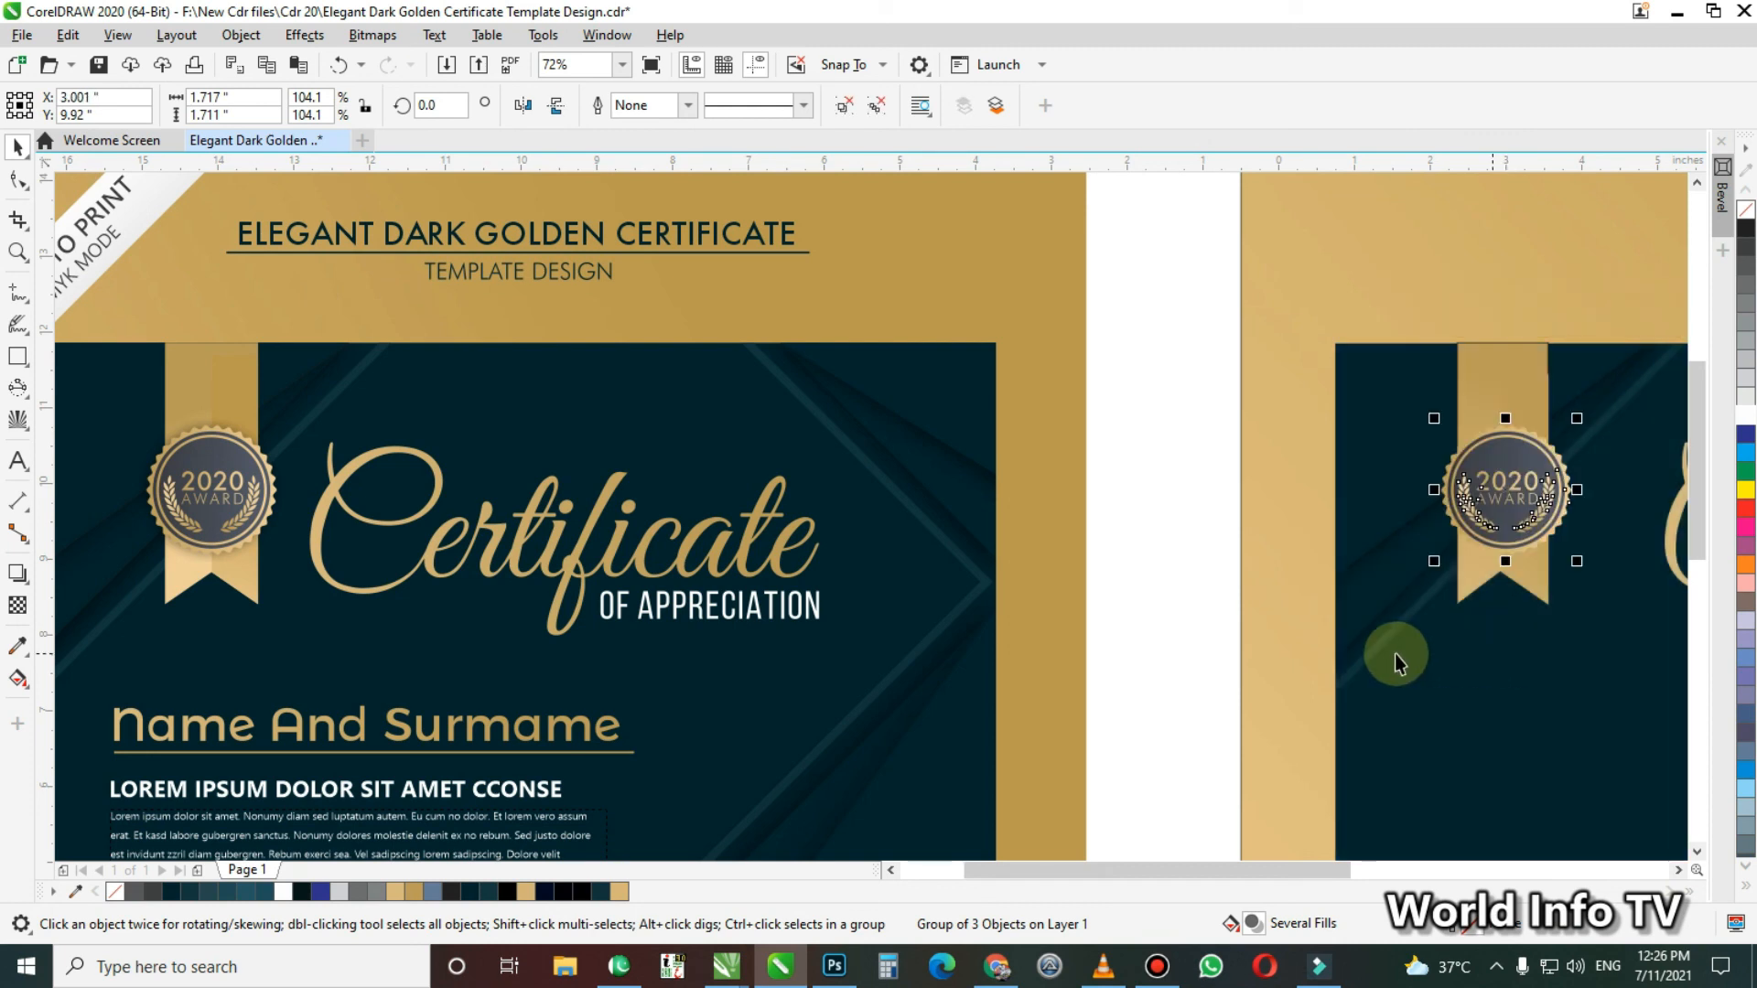
pyautogui.click(1144, 602)
# Add a drop shadow to the copied 2020 AWARD badge
pyautogui.press('z')
pyautogui.moveTo(1337, 375); pyautogui.dragTo(1632, 627)
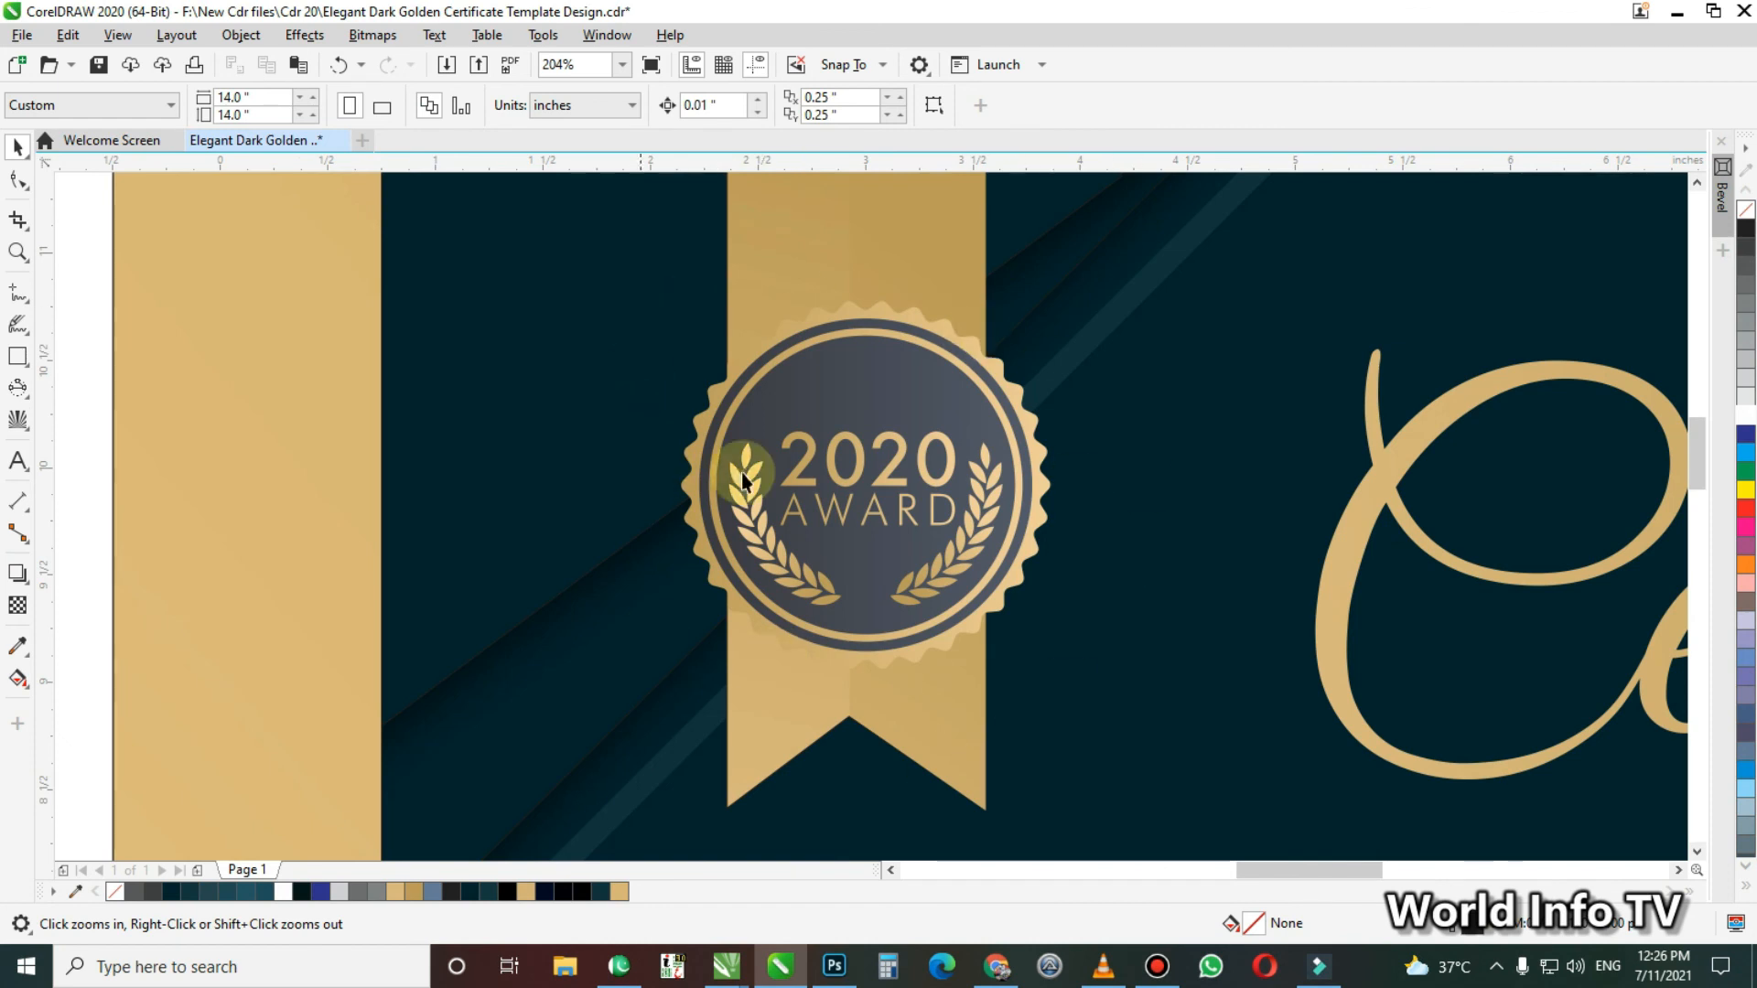
pyautogui.press('F4')
pyautogui.press('F2')
pyautogui.moveTo(979, 309); pyautogui.dragTo(1135, 442)
pyautogui.press('space')
pyautogui.moveTo(608, 333); pyautogui.dragTo(1287, 784)
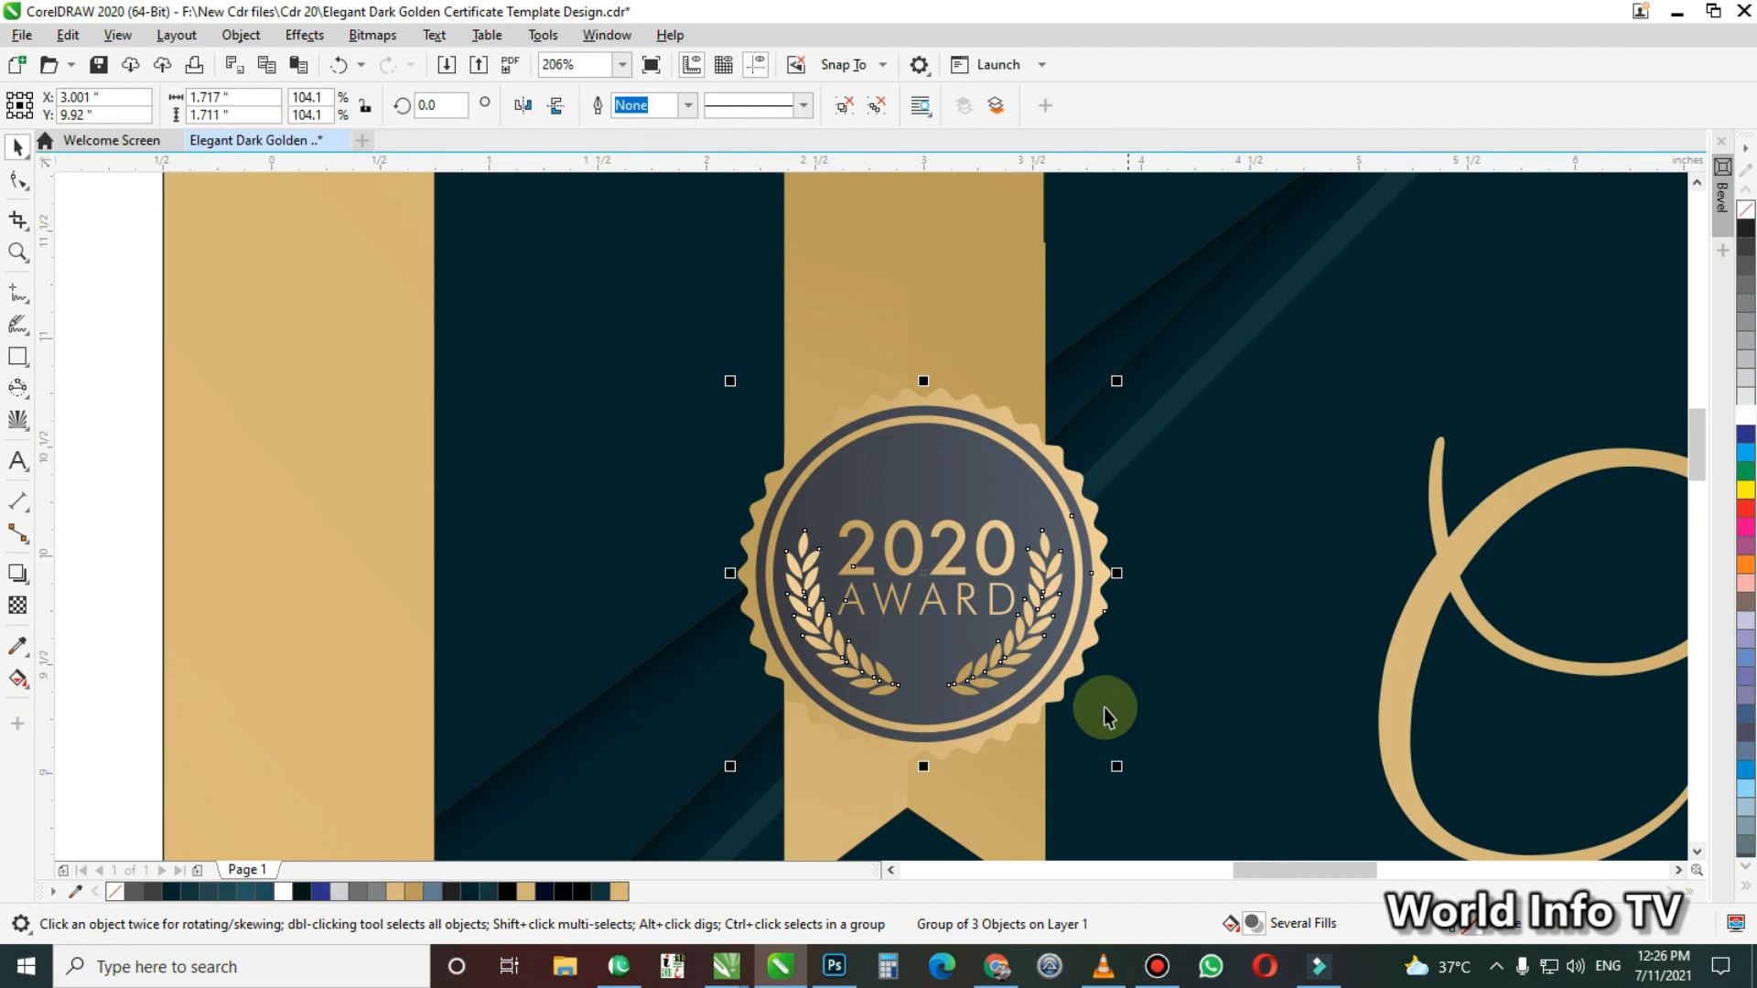
pyautogui.click(28, 583)
pyautogui.moveTo(925, 573); pyautogui.dragTo(953, 622)
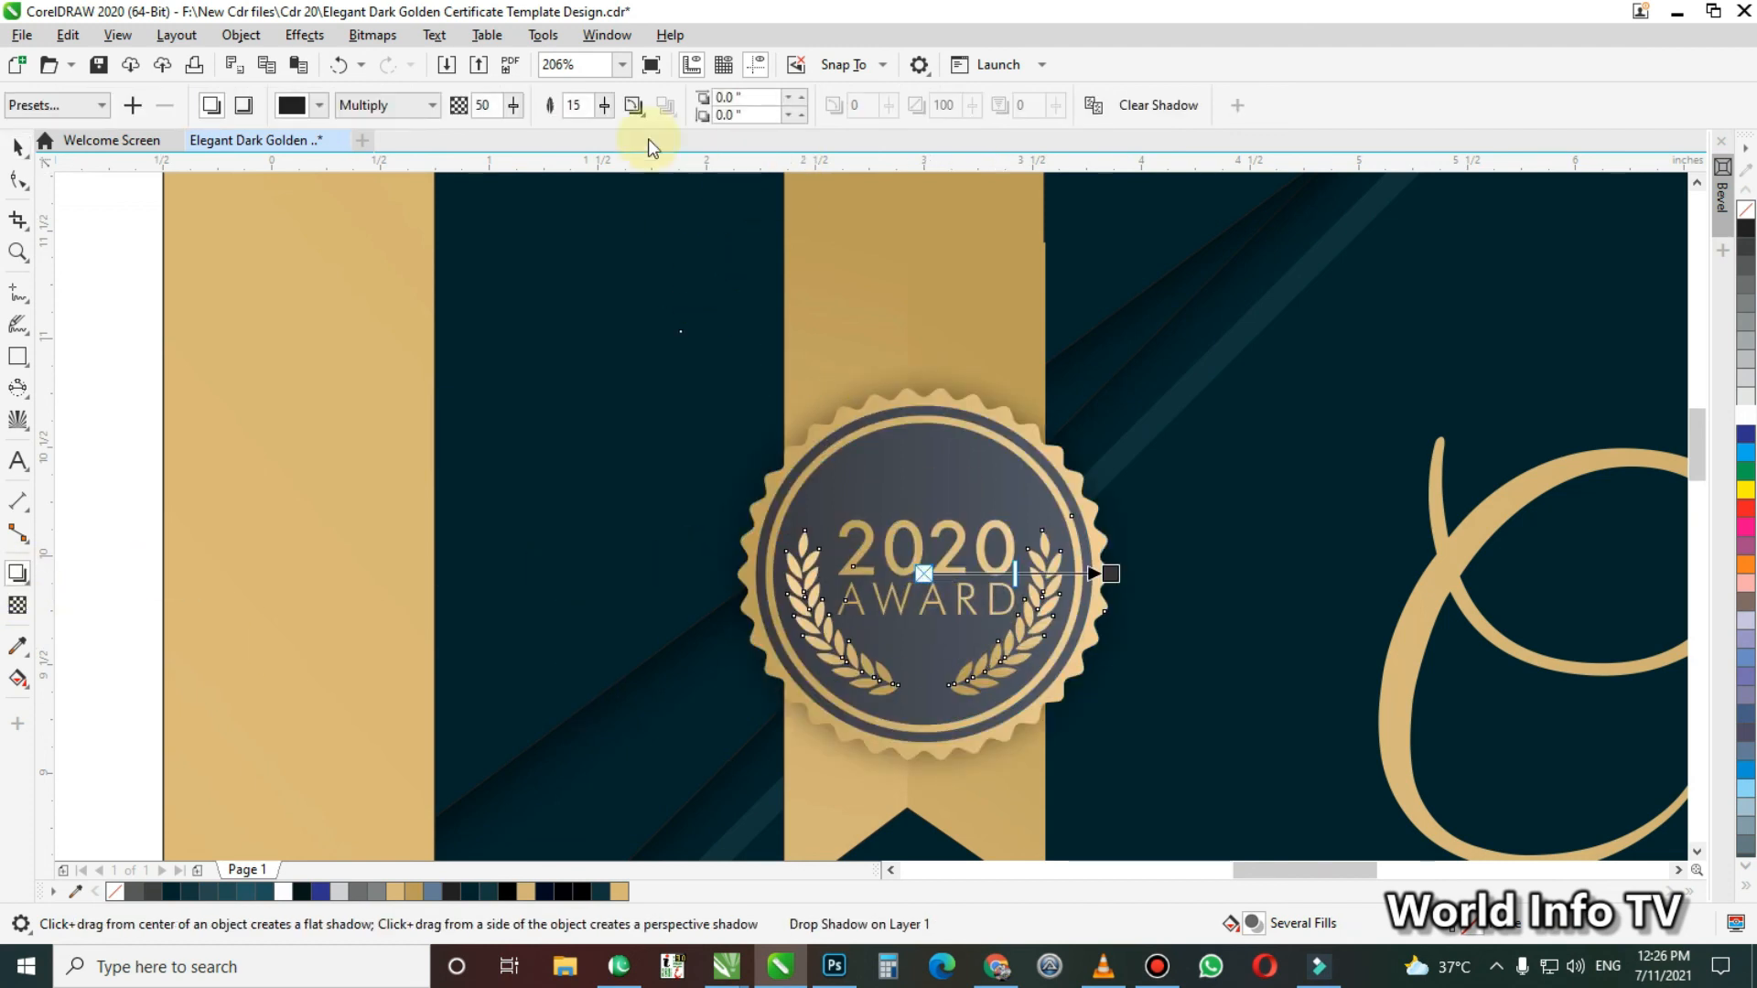
# Set the badge shadow's opacity to 100 and its feathering to 5
pyautogui.write('100')
pyautogui.press('Tab')
pyautogui.write('5')
pyautogui.press('Tab')
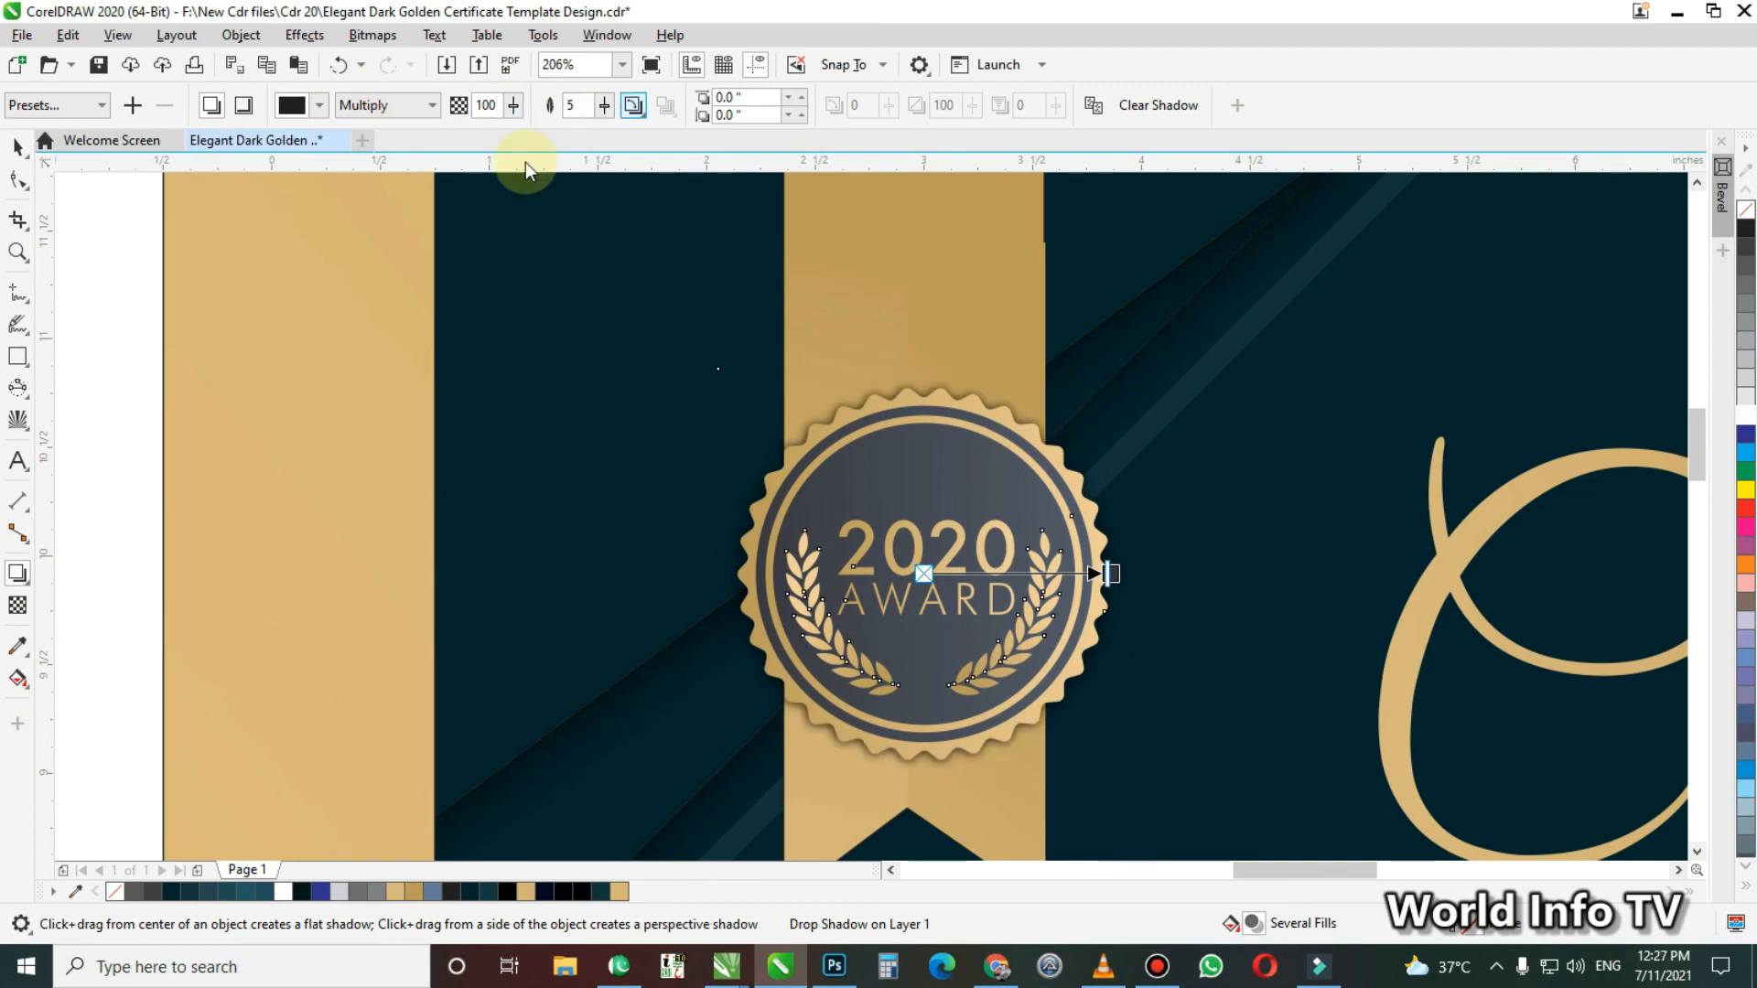
pyautogui.click(89, 533)
pyautogui.press('space')
# Copy the reference's name, Lorem ipsum, presenter and date texts with their lines onto the lower part of the new dark panel
pyautogui.press('F4')
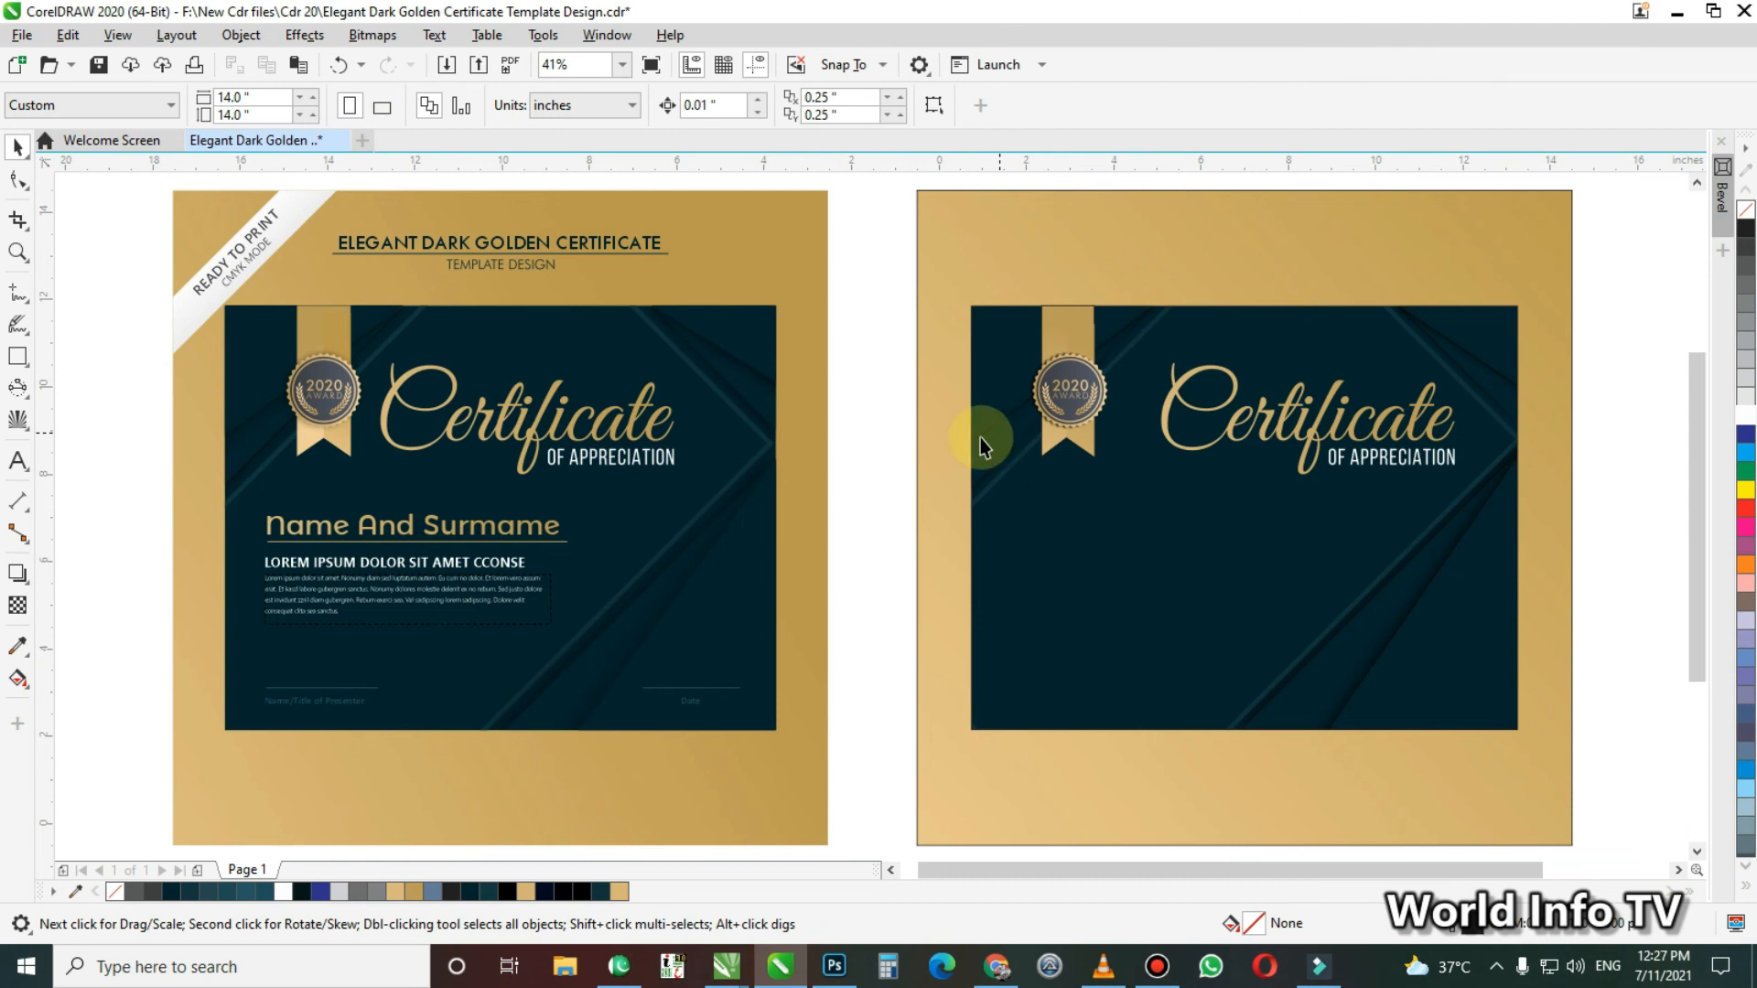
pyautogui.moveTo(243, 498); pyautogui.dragTo(794, 765)
pyautogui.moveTo(725, 578); pyautogui.dragTo(1205, 618)
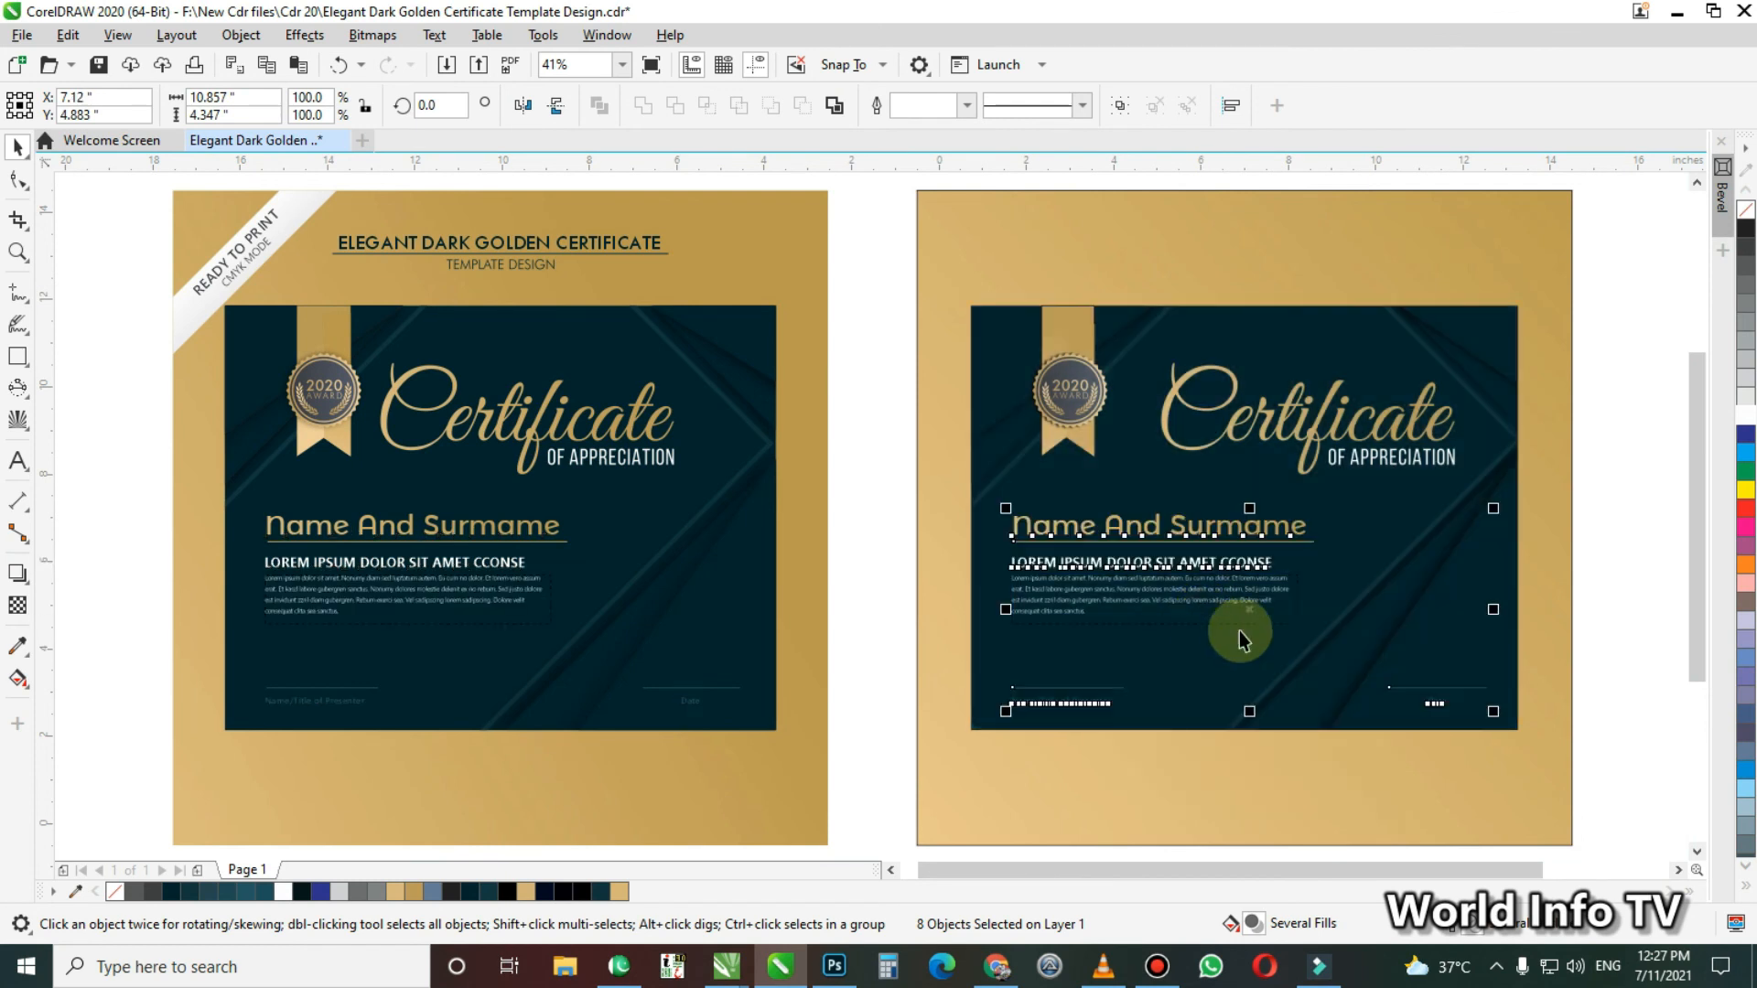
pyautogui.click(1579, 666)
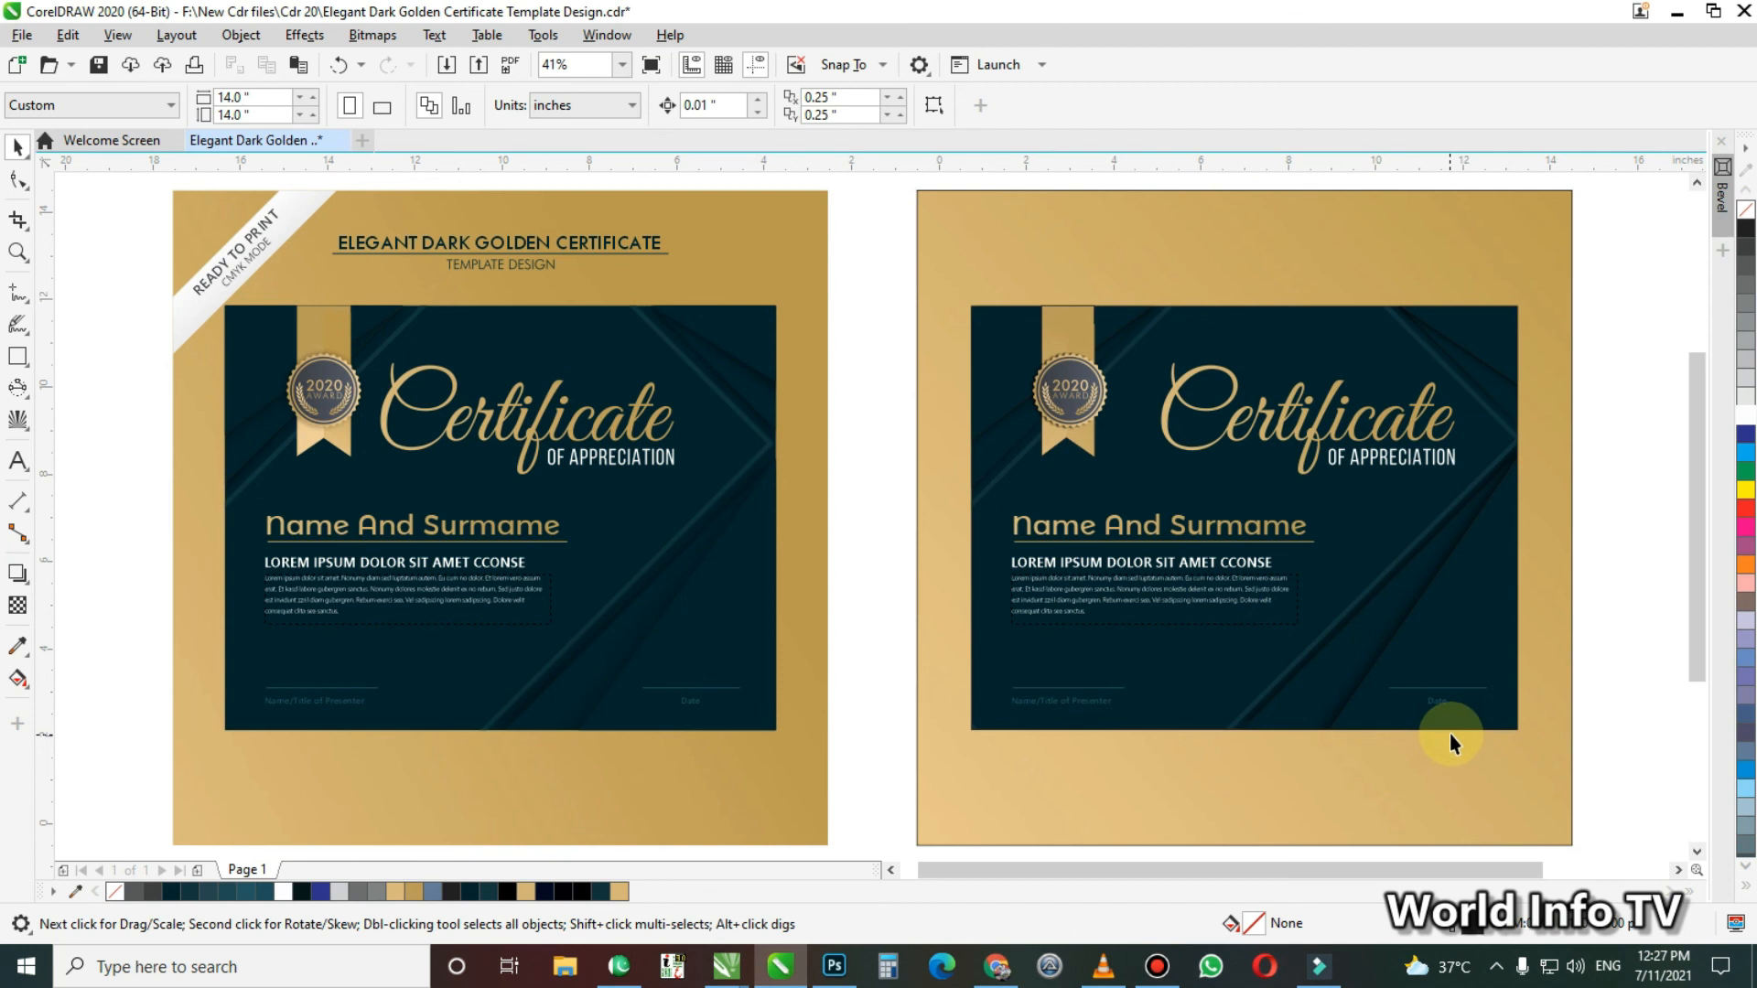
# Delete the gold background square behind the new certificate and preview the remaining design full screen
pyautogui.click(1145, 277)
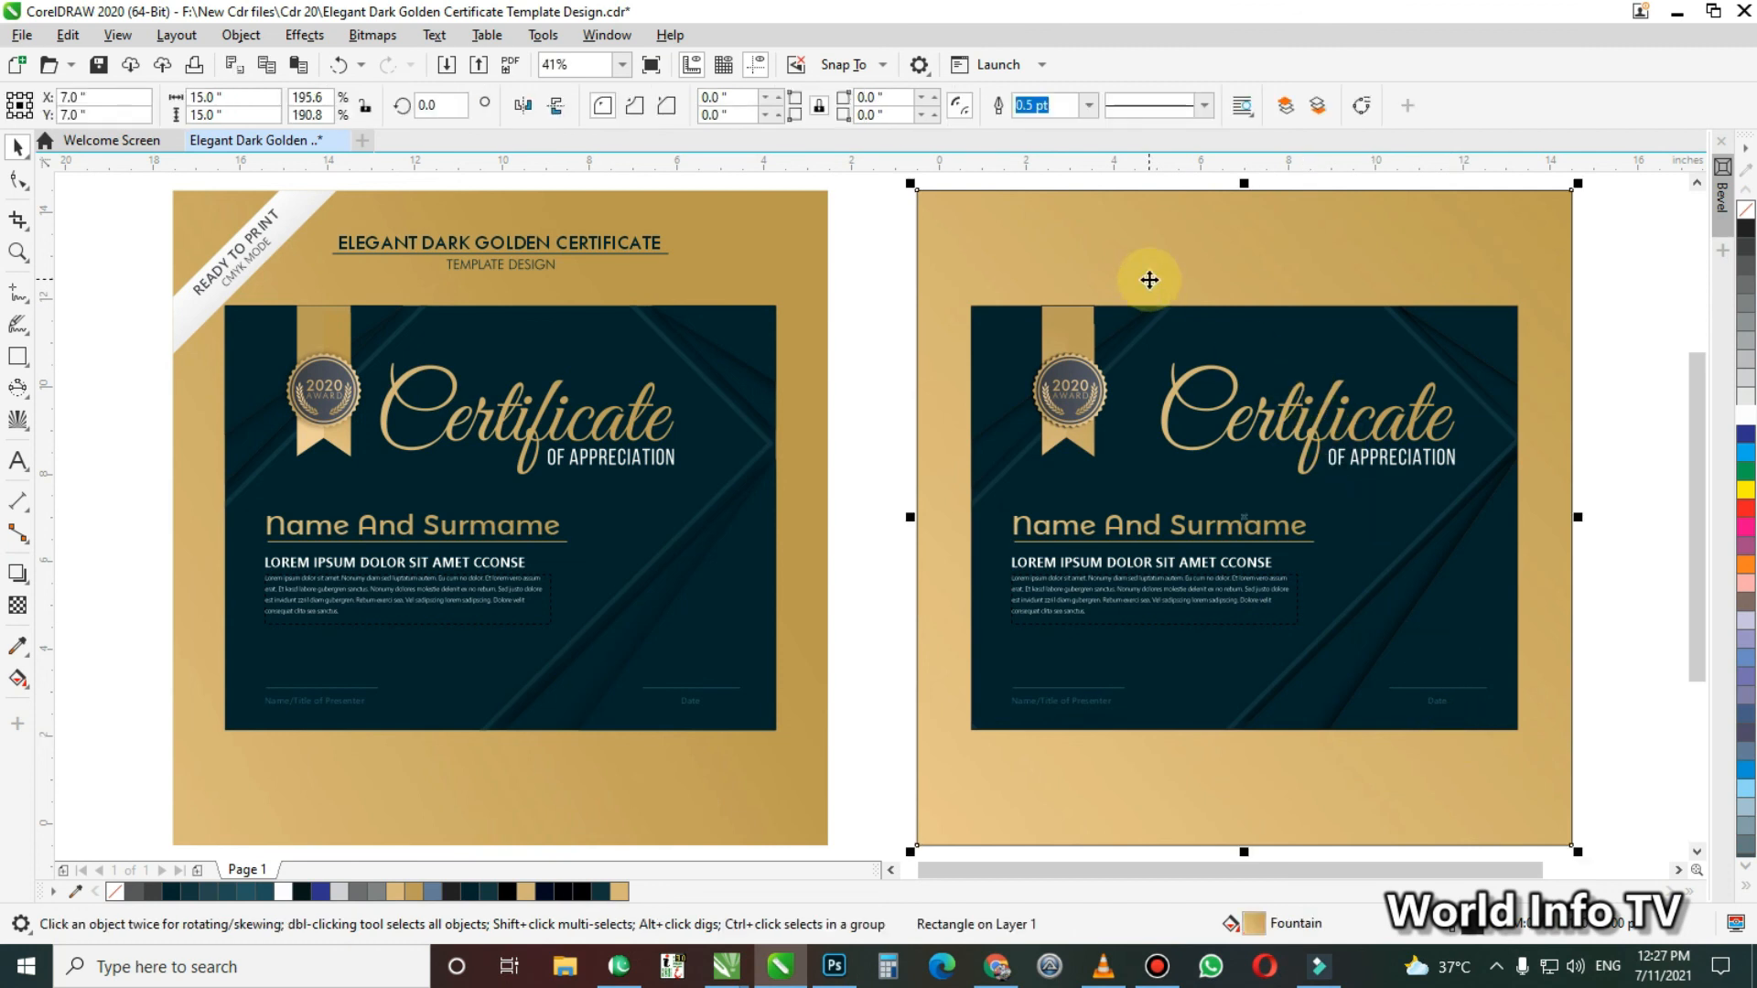
pyautogui.press('Delete')
pyautogui.moveTo(910, 223); pyautogui.dragTo(1584, 772)
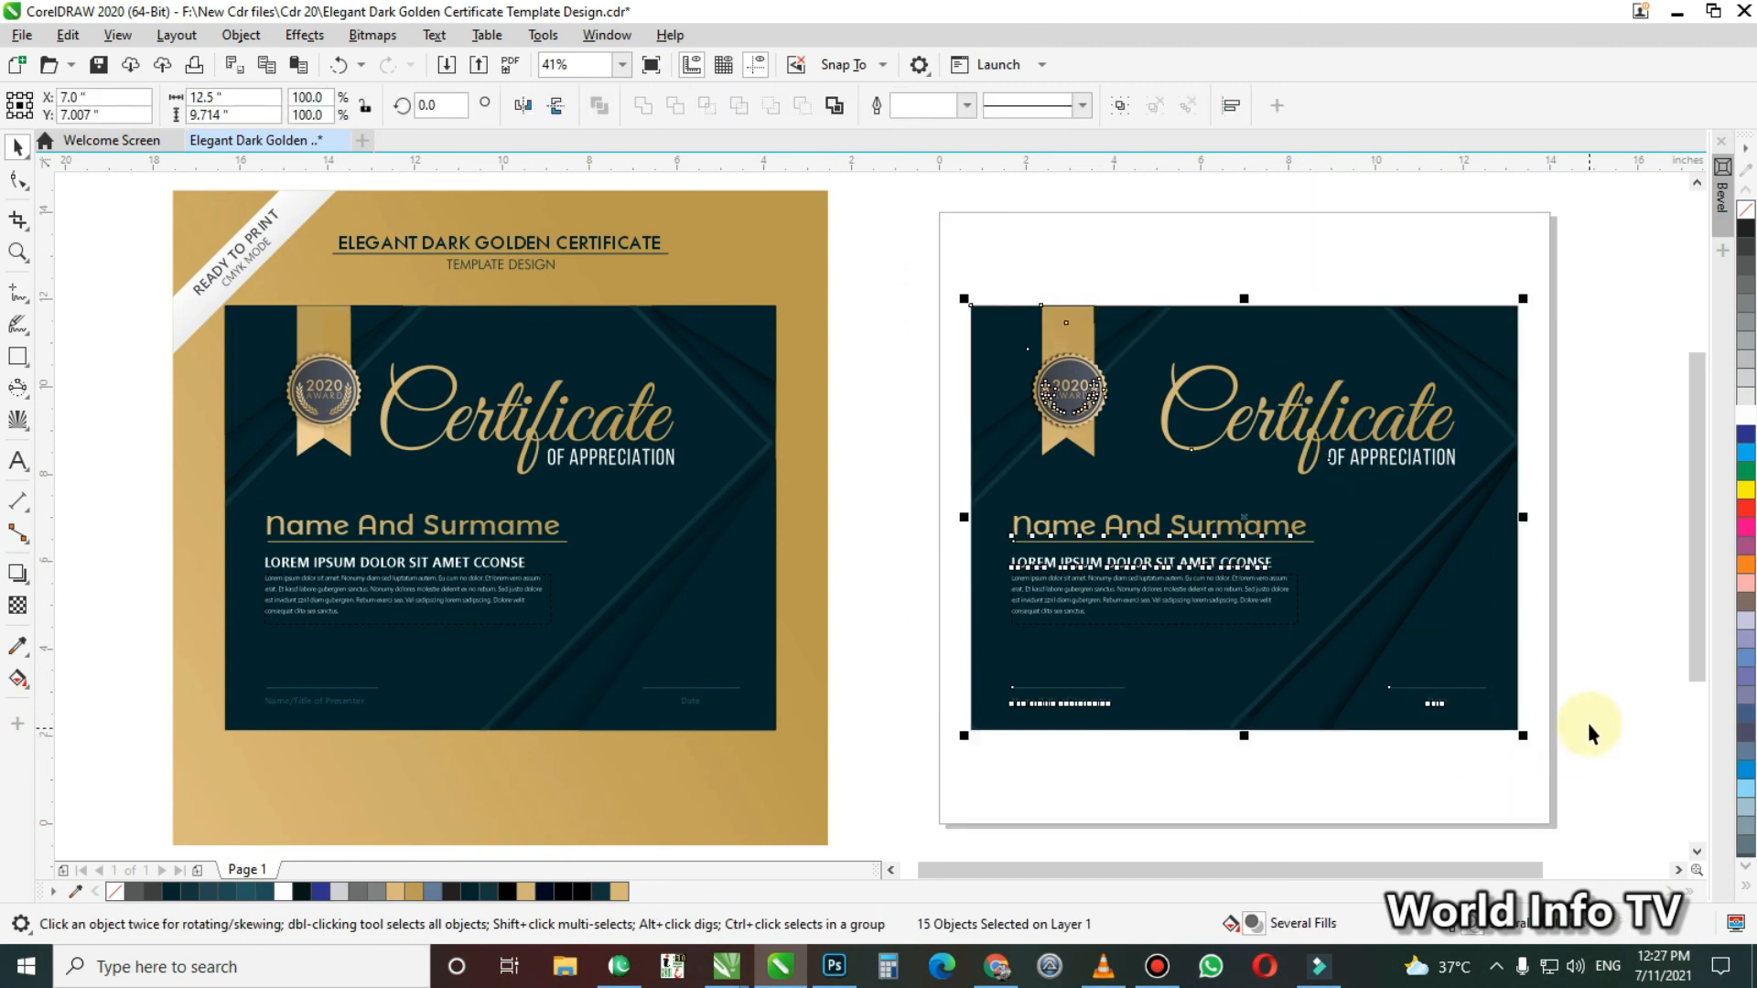
pyautogui.hotkey('shift', 'F2')
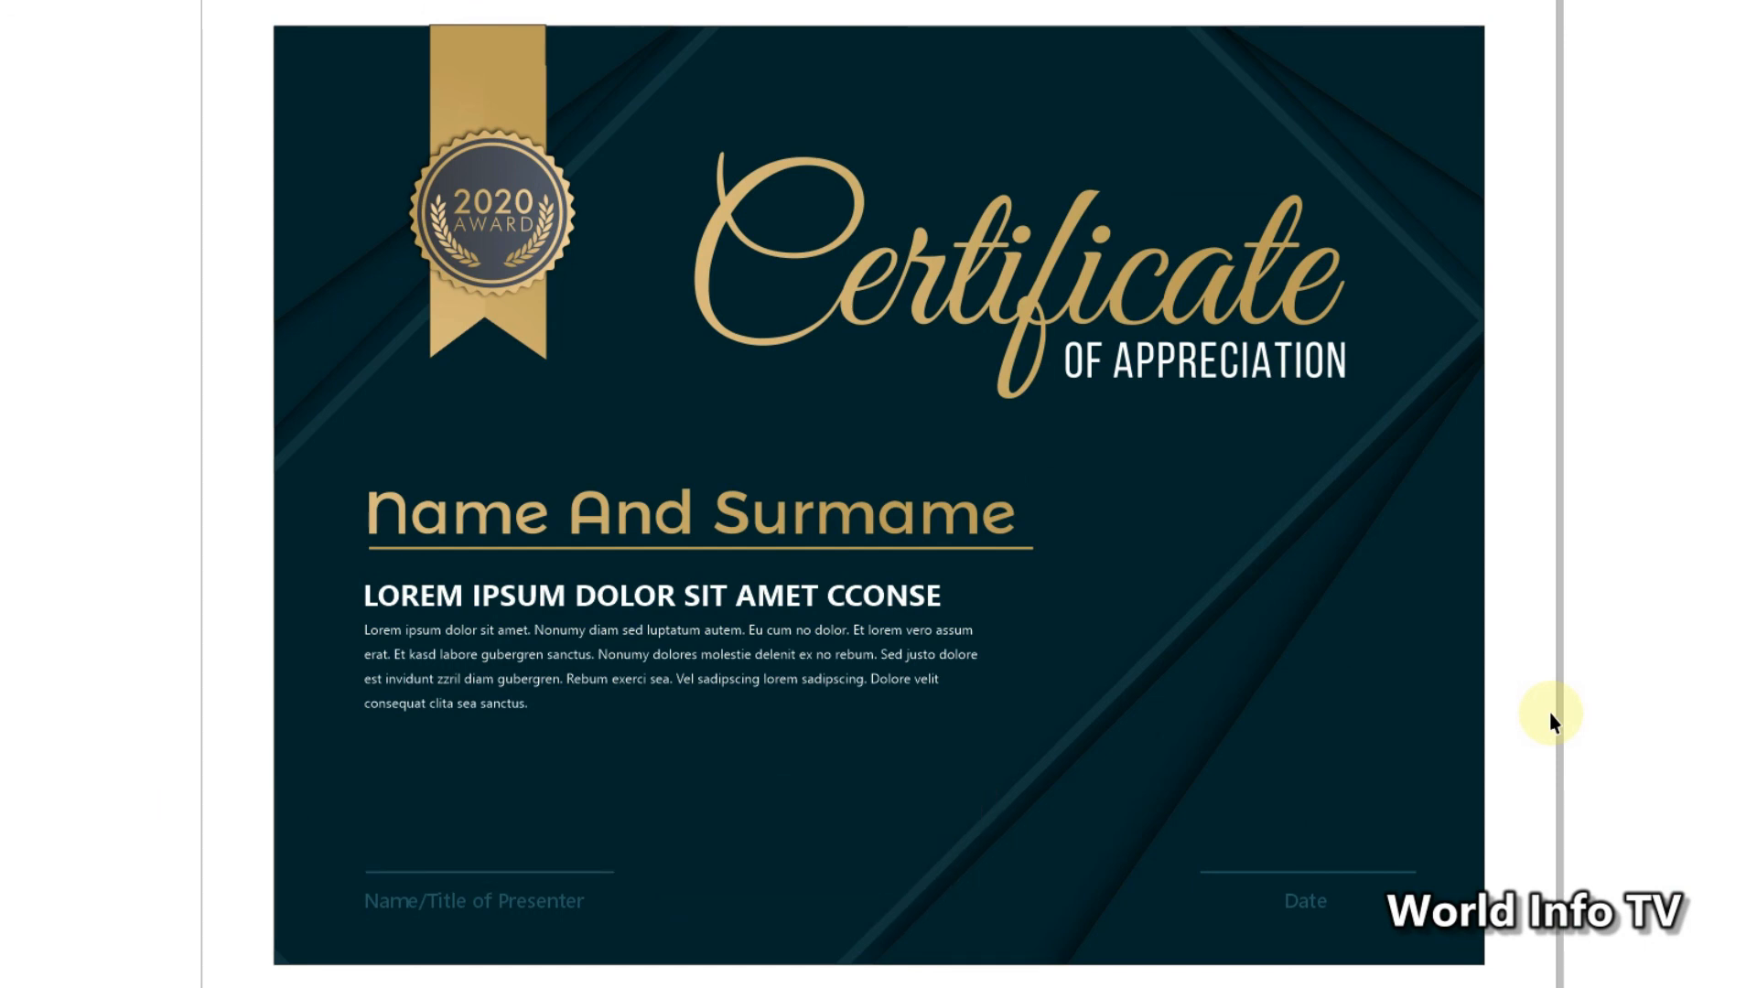
pyautogui.press('F9')
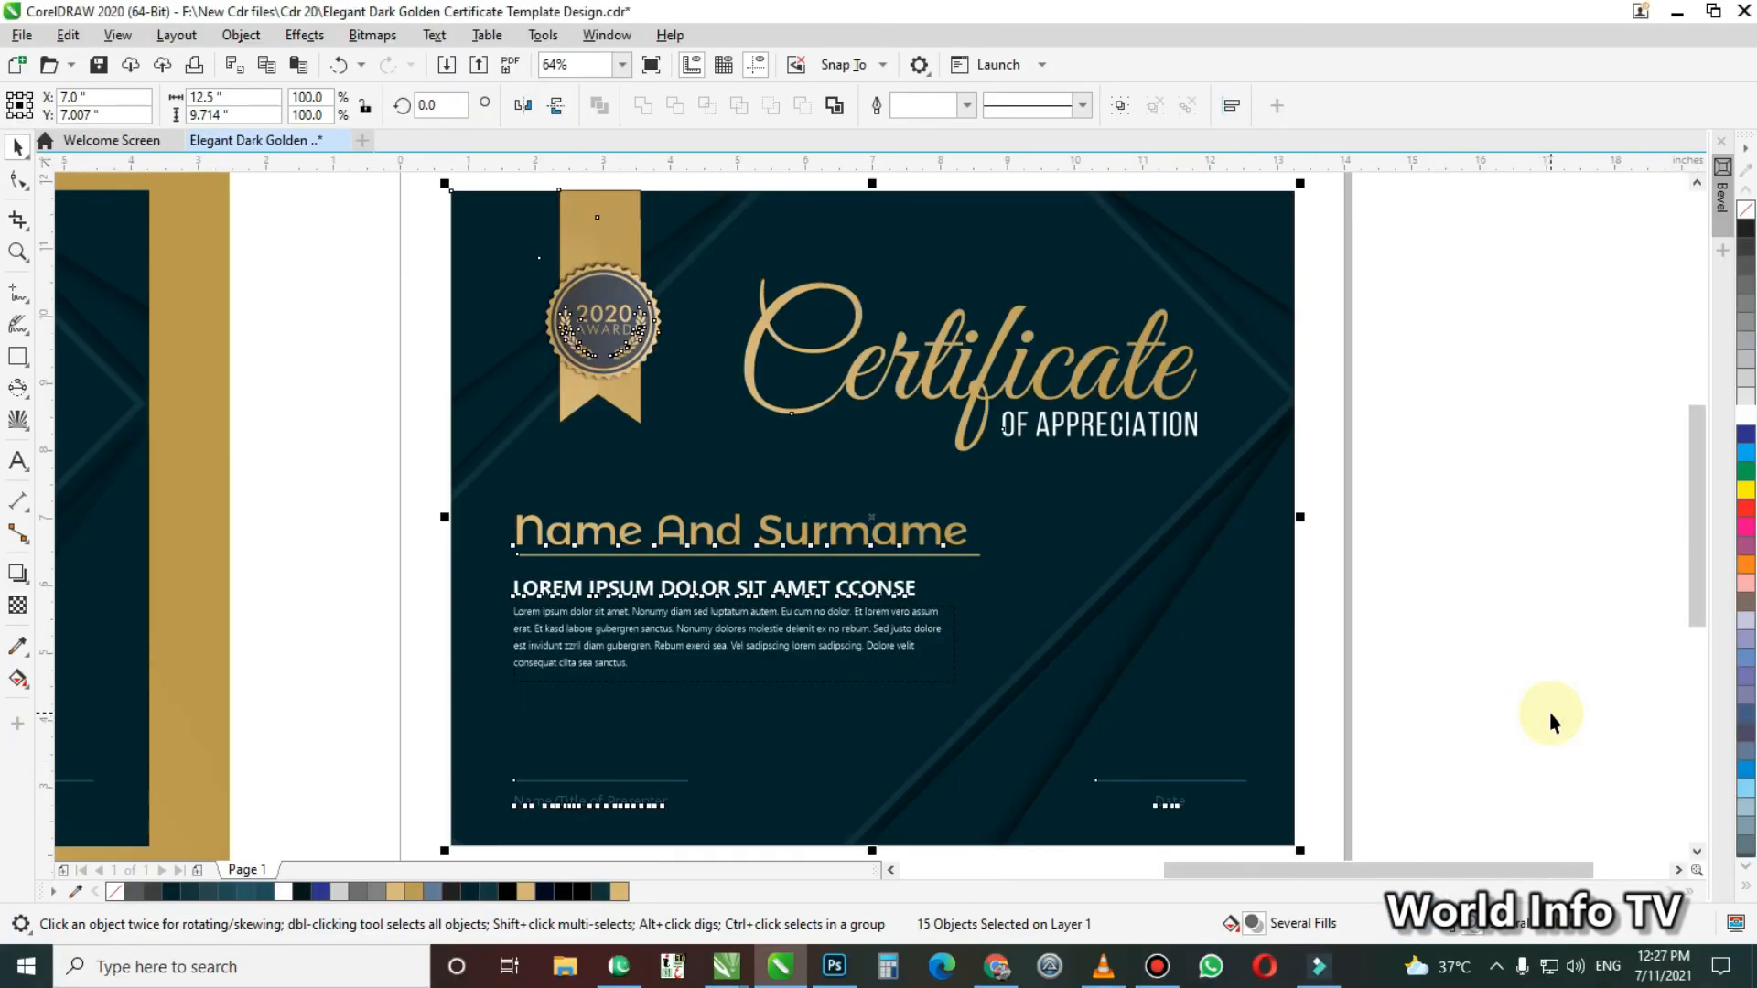